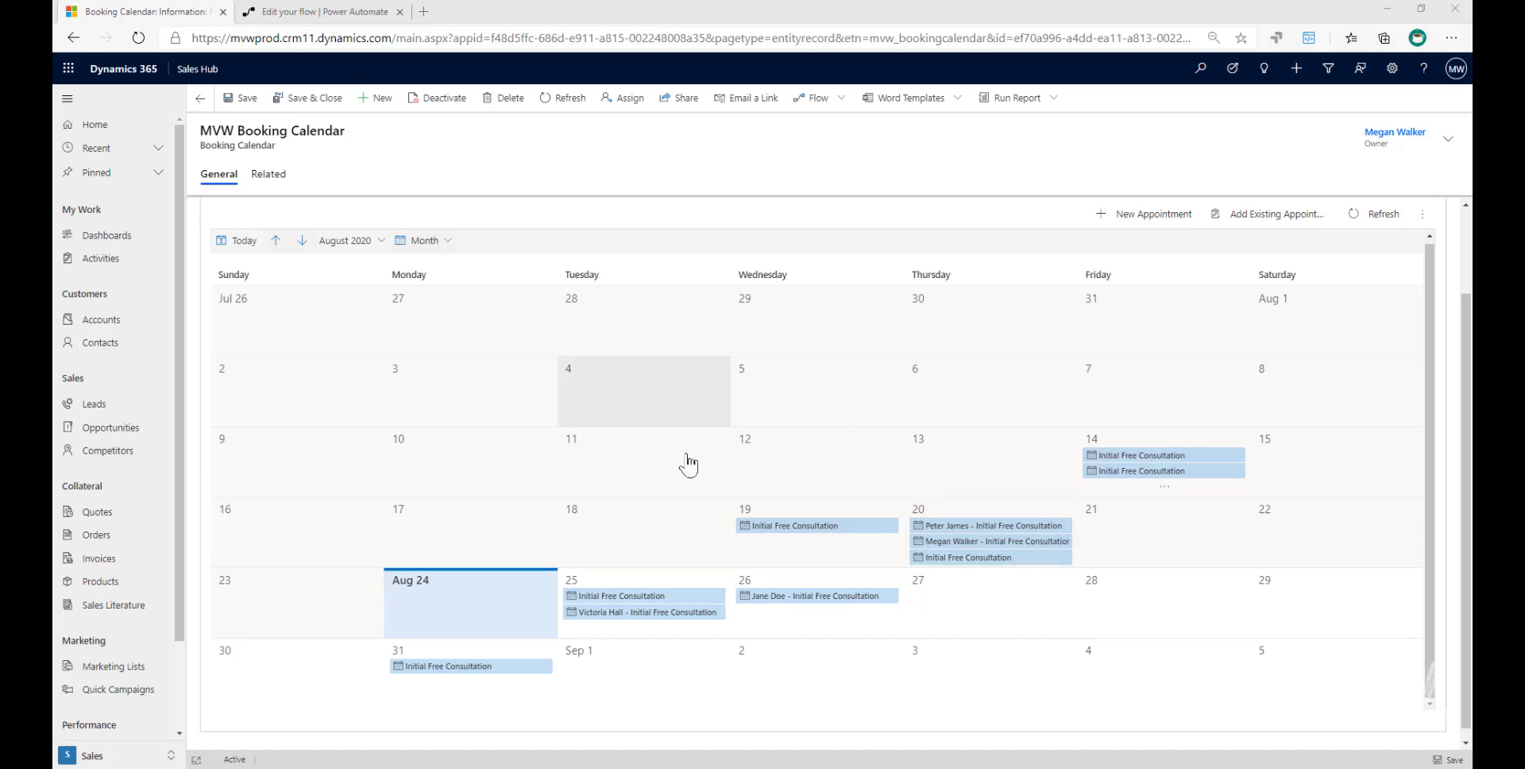
# - Switch to Power Apps and open the Booking Calendar entity from the Microsoft Bookings Flows solution
pyautogui.scroll(-1, 763, 516)
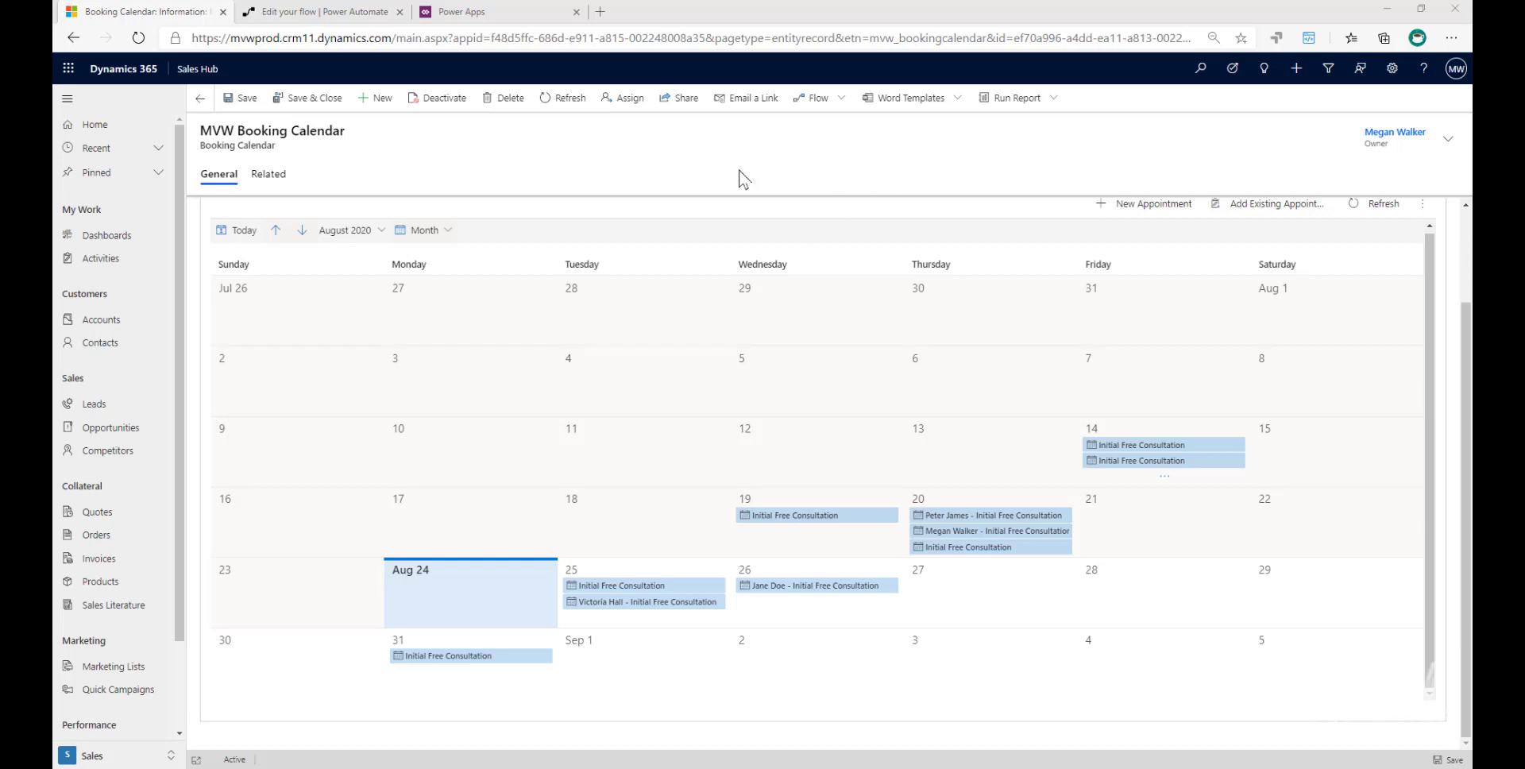
pyautogui.click(462, 12)
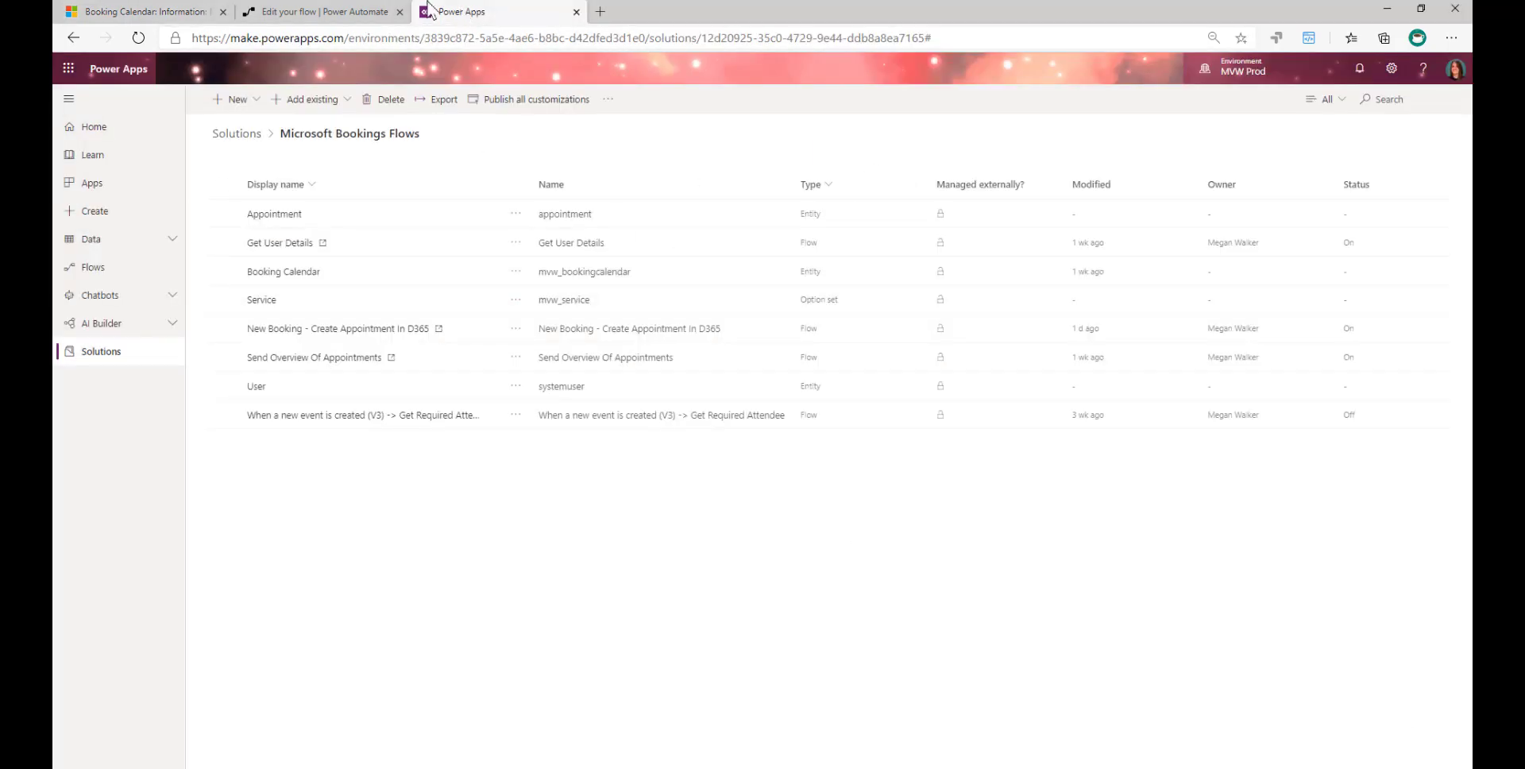
pyautogui.moveTo(344, 38); pyautogui.dragTo(192, 38)
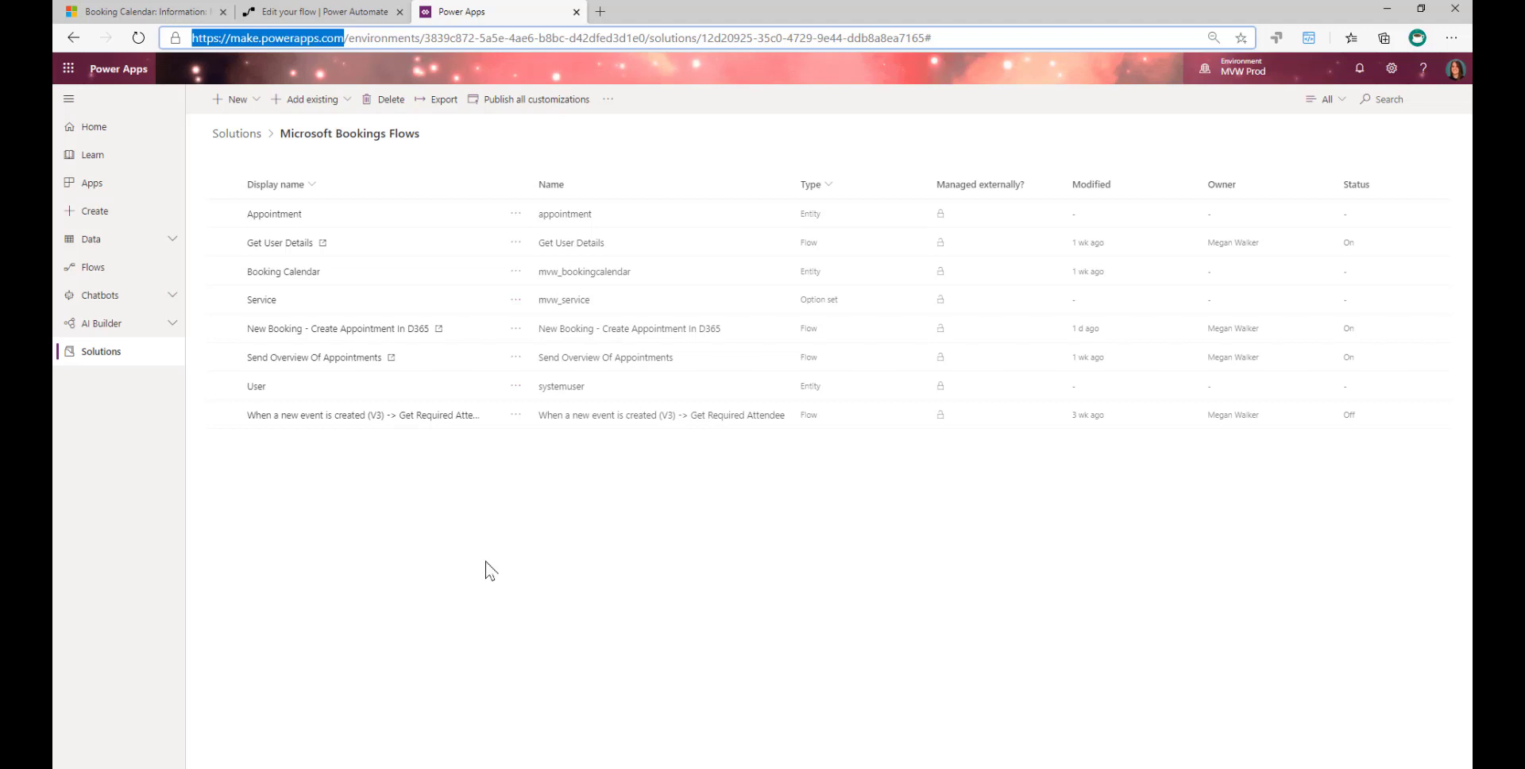
pyautogui.click(293, 274)
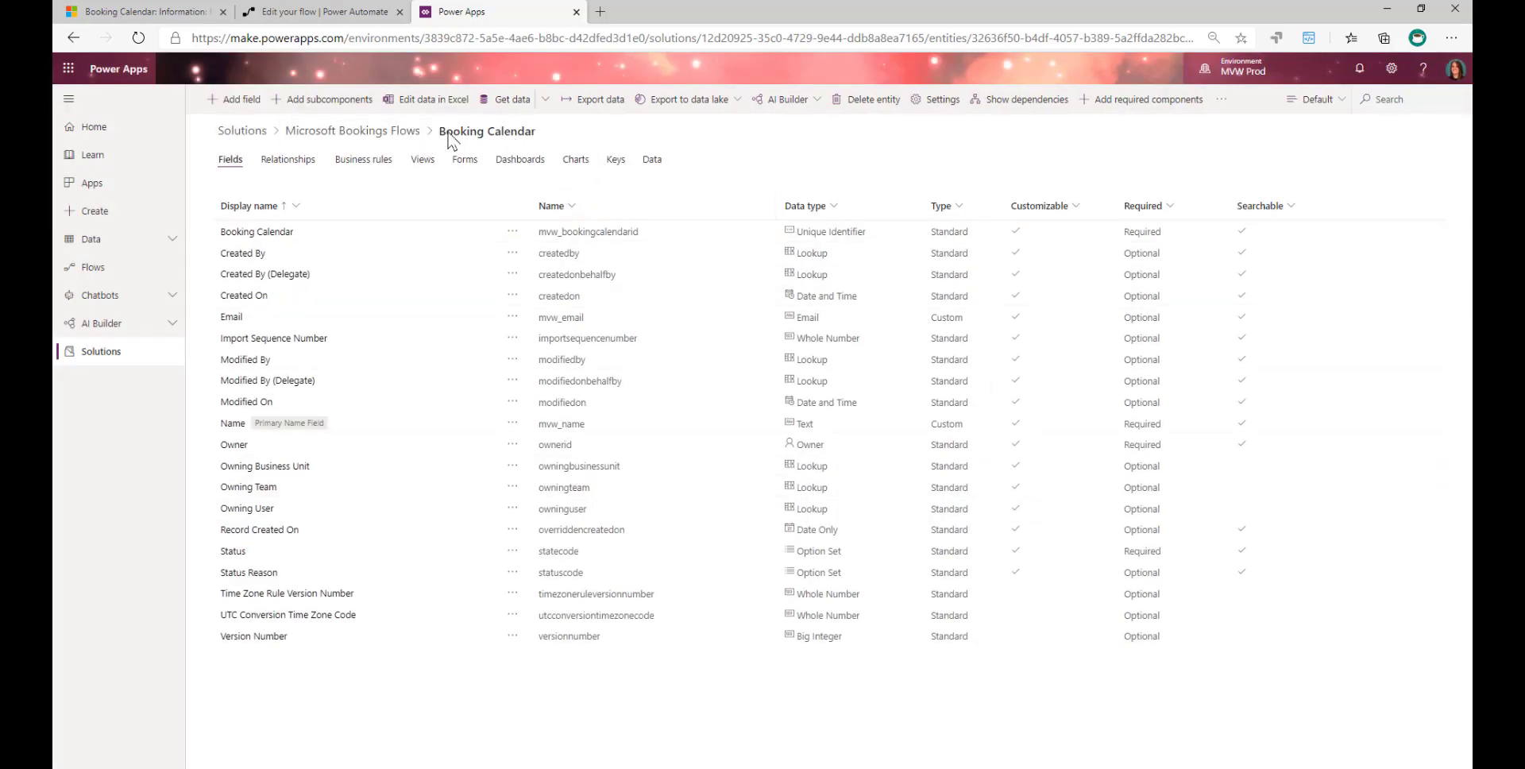
pyautogui.moveTo(440, 139); pyautogui.dragTo(545, 141)
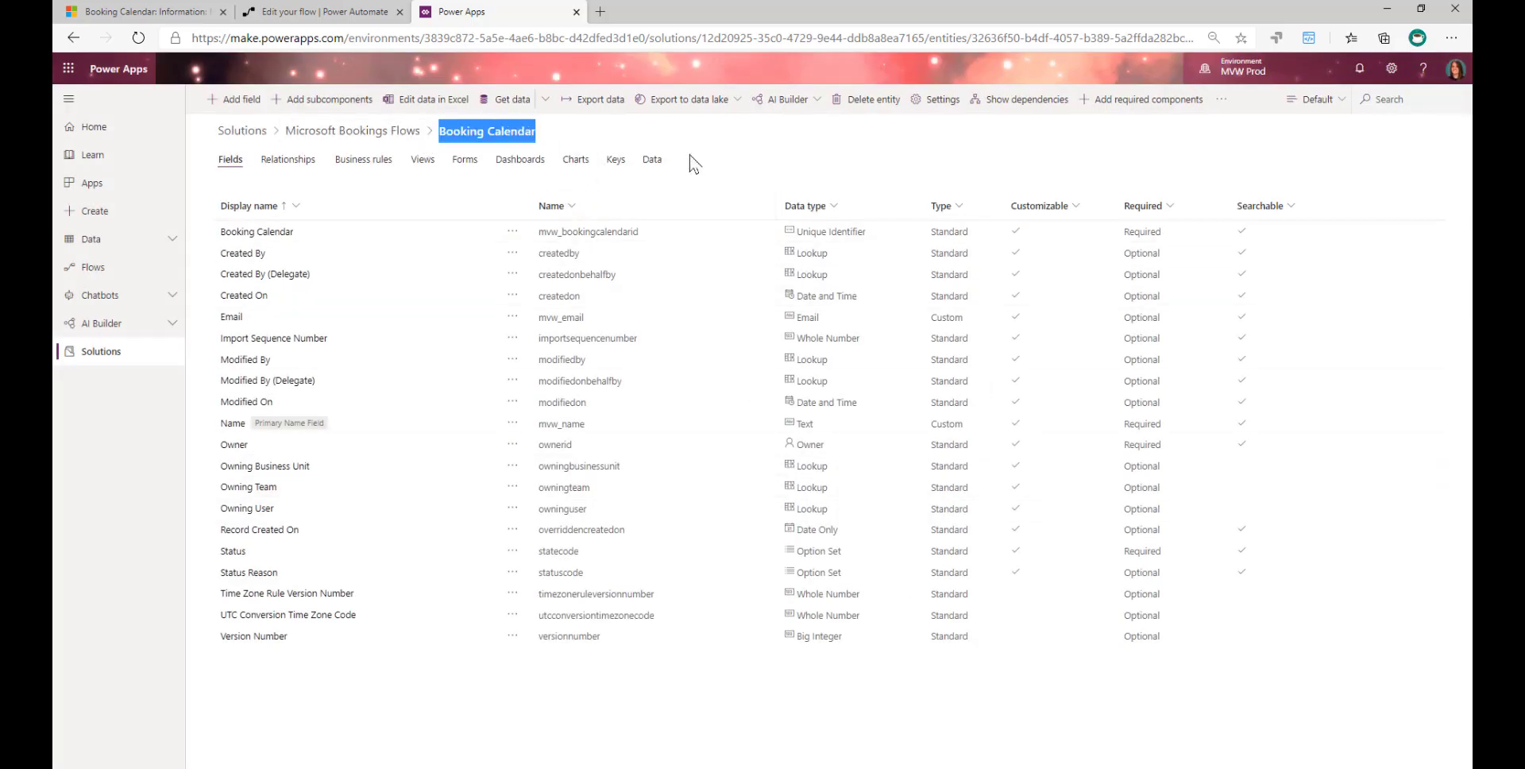
# - Check the booking calendar record in Dynamics 365, return to Power Apps and sort the Booking Calendar fields by Name in ascending order
pyautogui.click(147, 12)
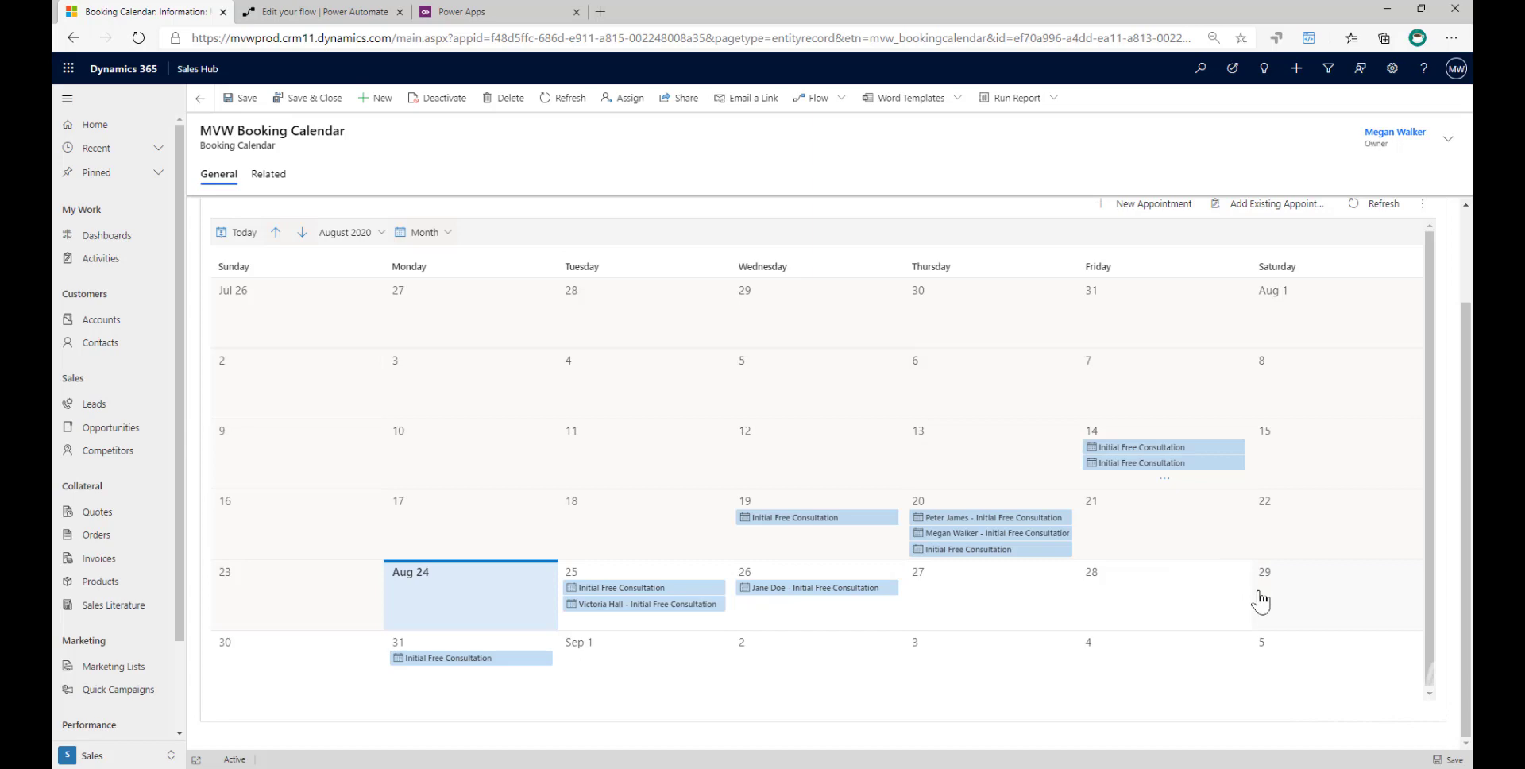
pyautogui.click(473, 11)
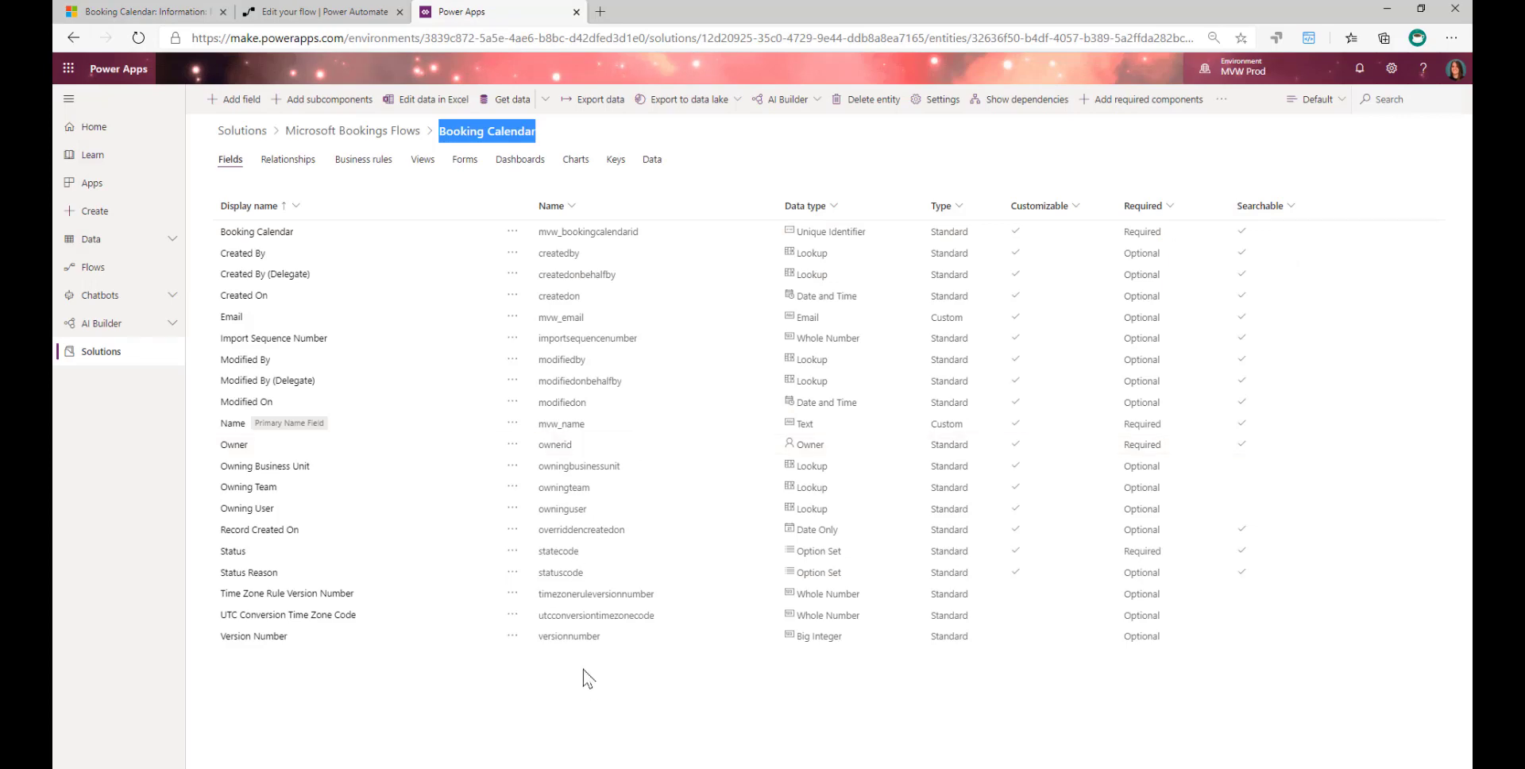
pyautogui.click(569, 205)
pyautogui.click(565, 238)
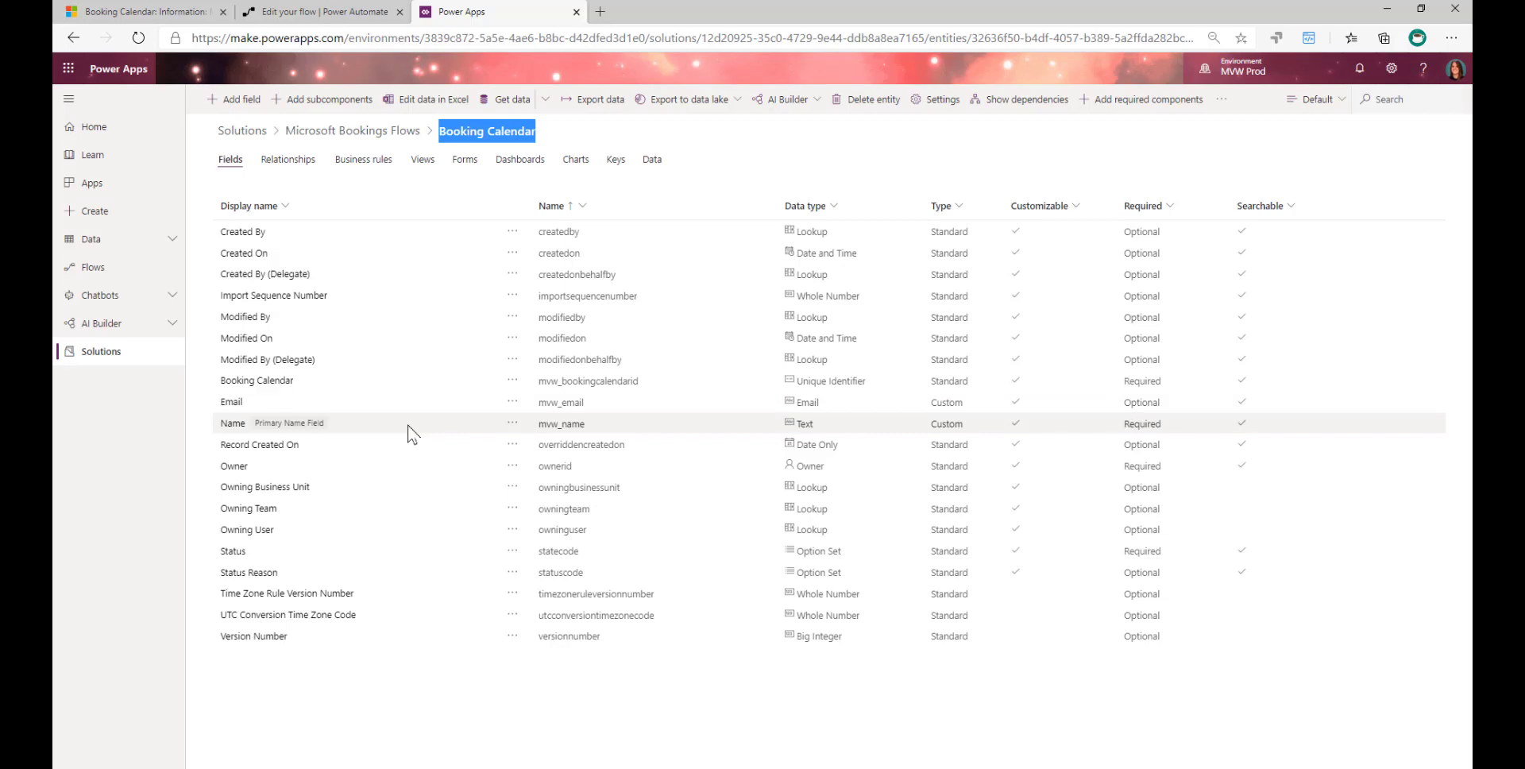
# - Open the solution's Appointment entity and bring up the option set behind its Service field for editing
pyautogui.click(337, 135)
pyautogui.click(288, 221)
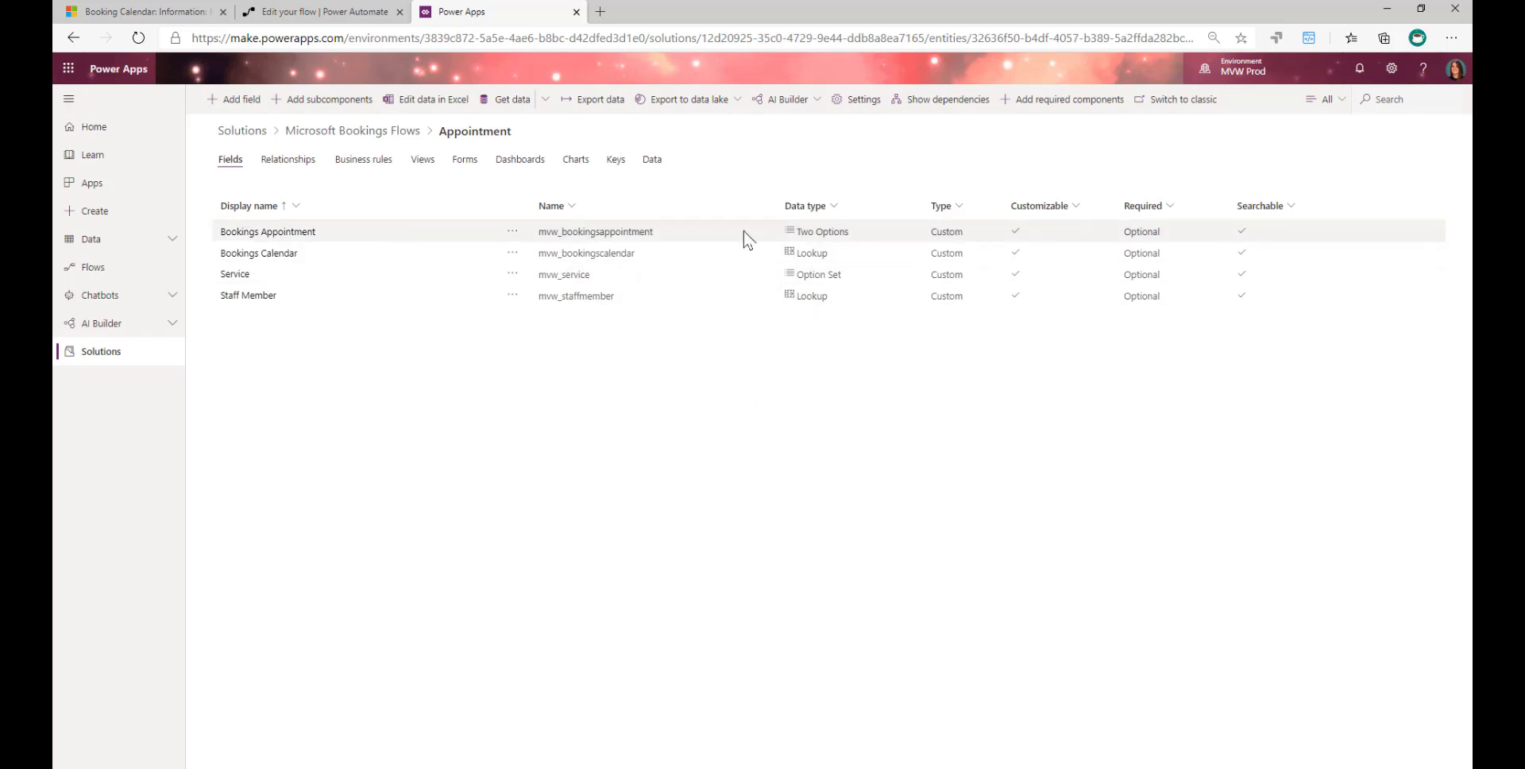
pyautogui.click(513, 279)
pyautogui.click(432, 272)
pyautogui.click(236, 277)
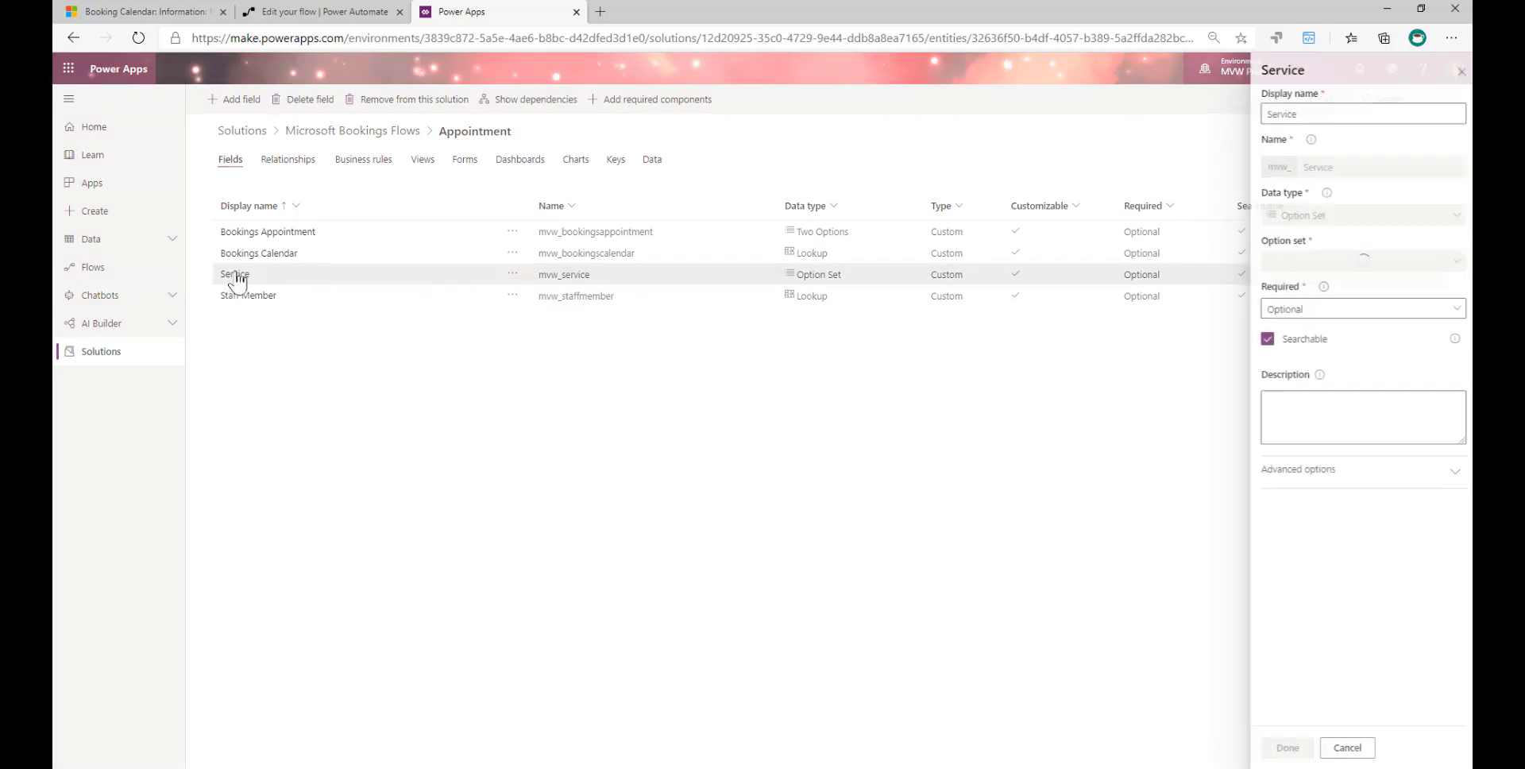
pyautogui.click(1311, 292)
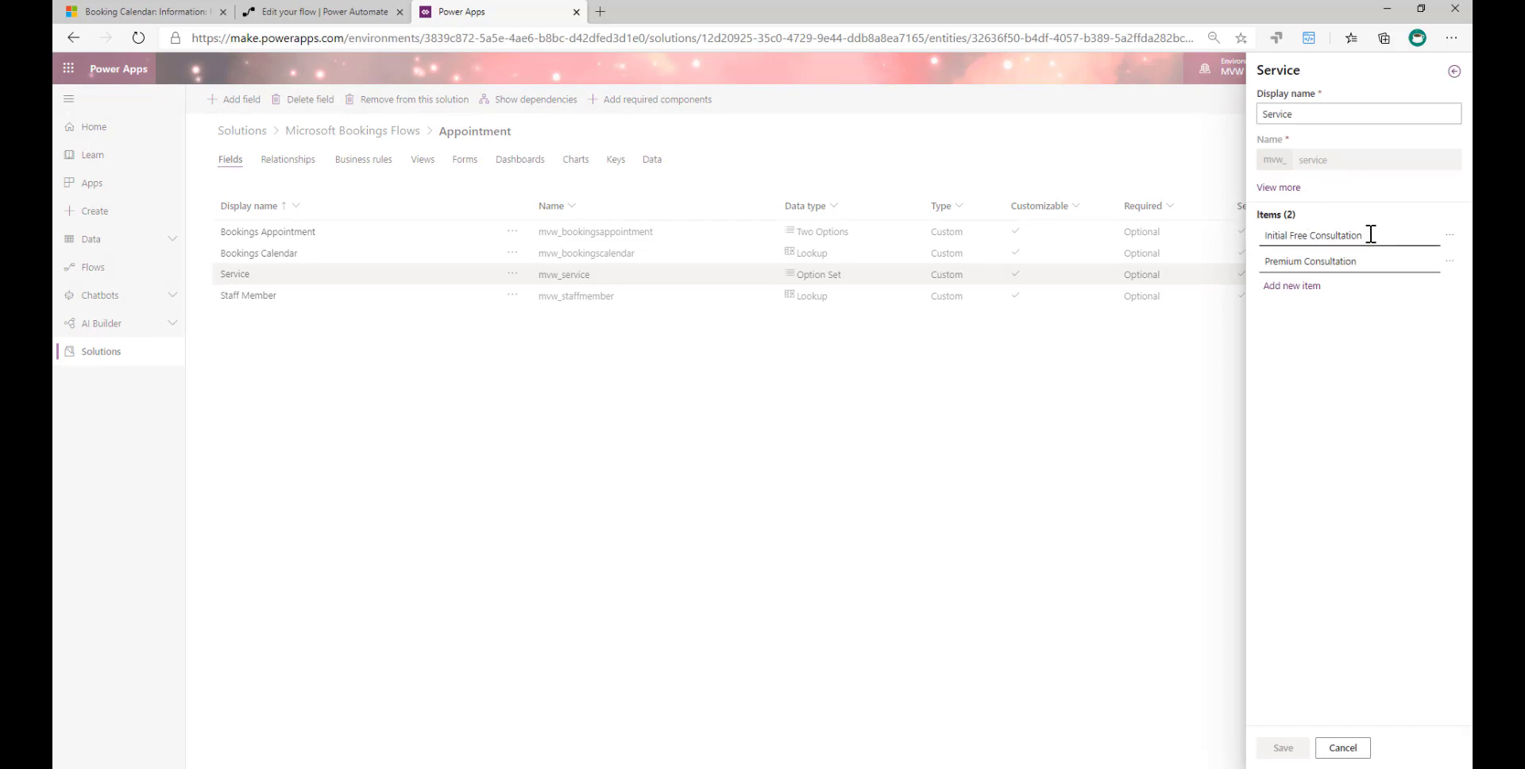
# - Review the Initial Free Consultation and Premium Consultation items, close the Service field without changes, and select the Staff Member field
pyautogui.moveTo(1371, 234); pyautogui.dragTo(1237, 235)
pyautogui.click(1345, 259)
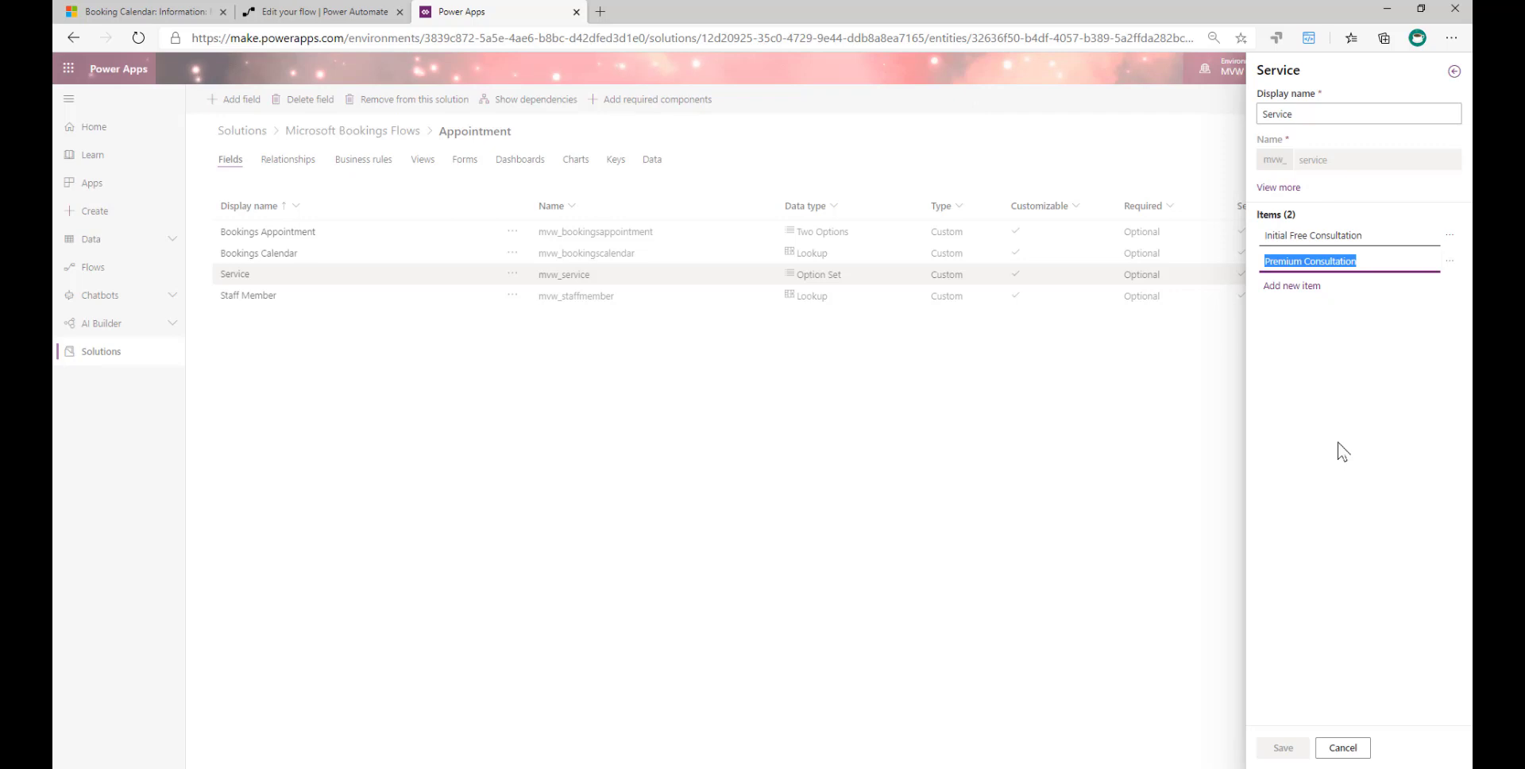
pyautogui.click(1380, 421)
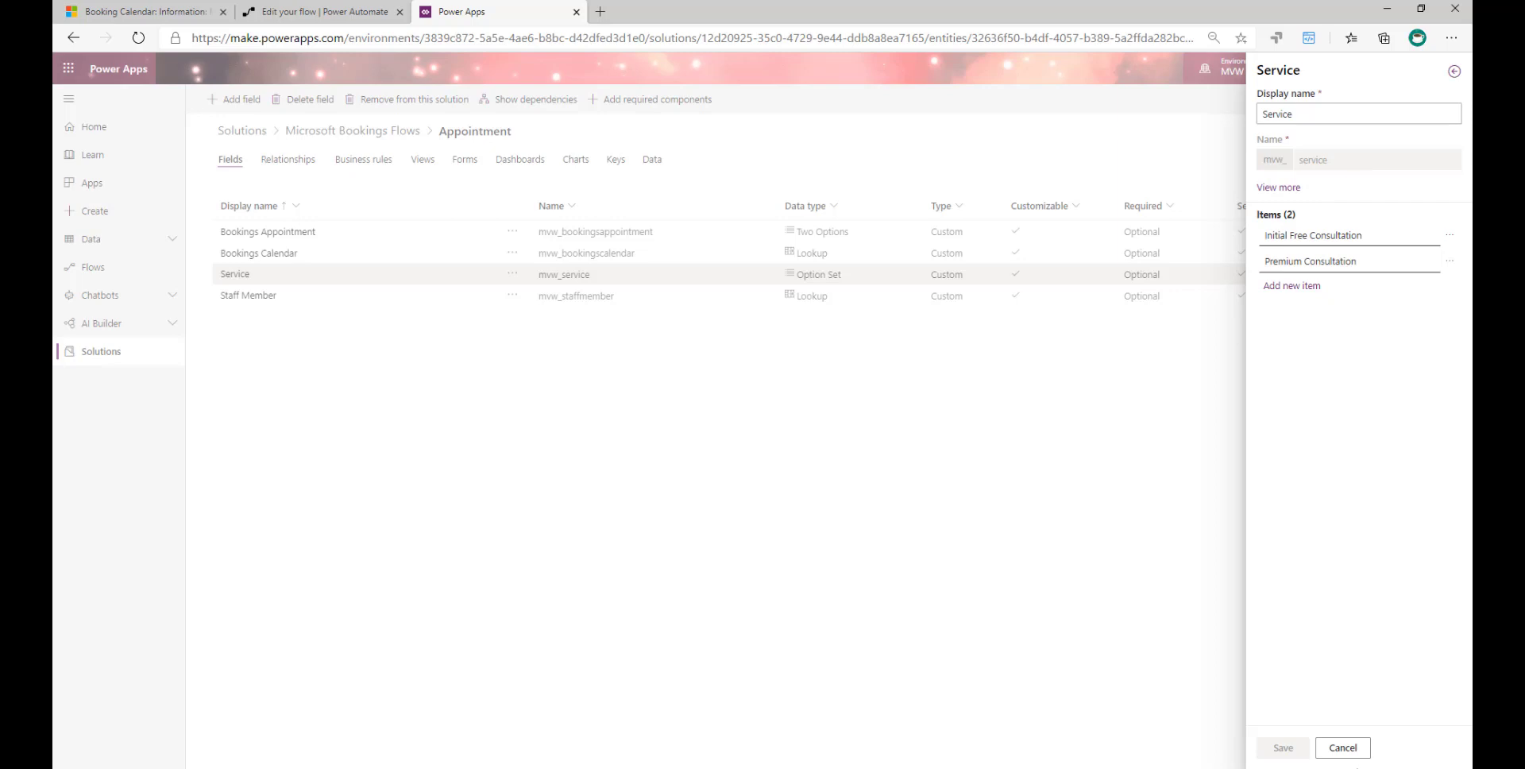
pyautogui.click(1344, 748)
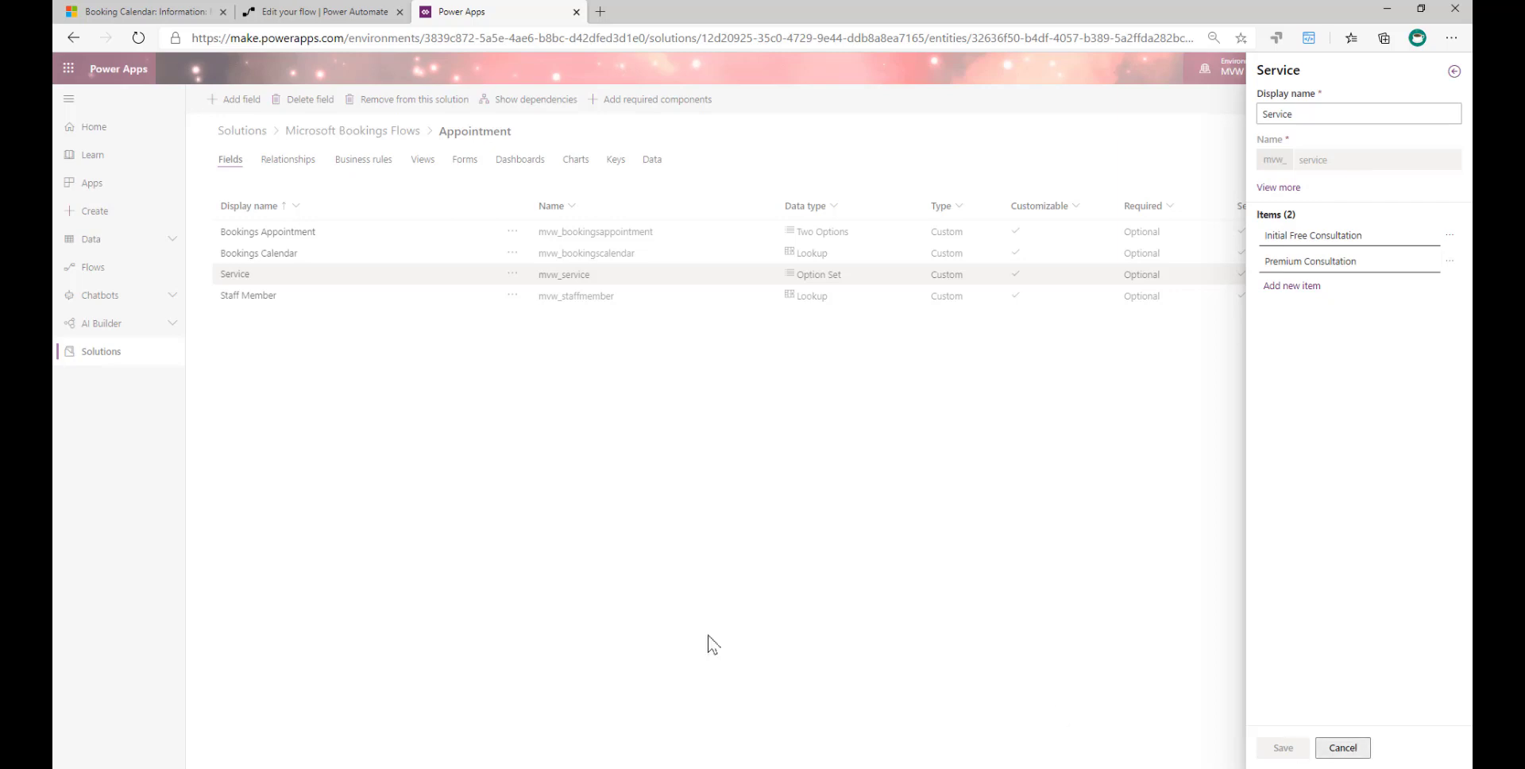
pyautogui.click(1343, 747)
pyautogui.click(281, 296)
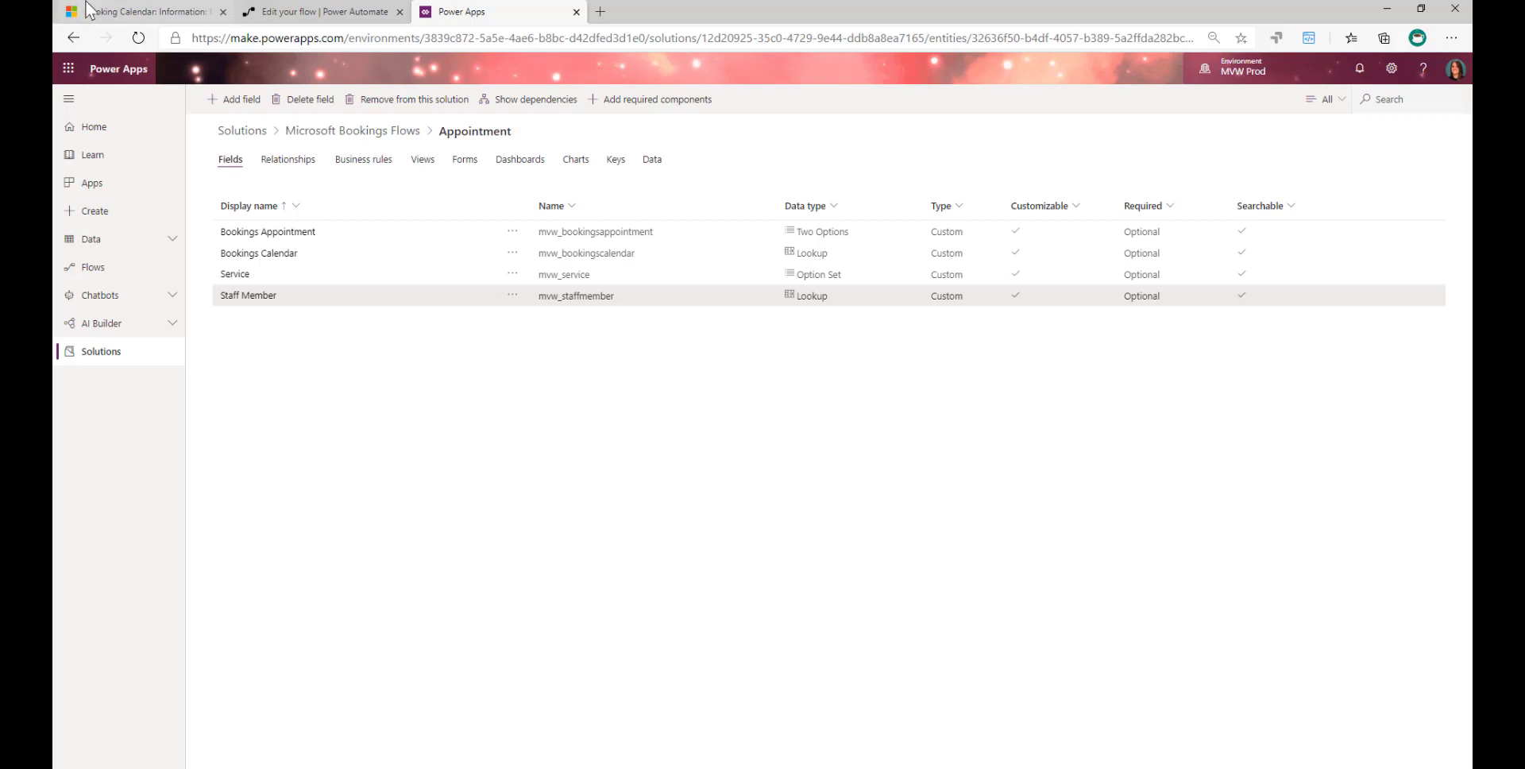
# - Return to the Microsoft Bookings Flows solution and open the Booking Calendar entity's main Information form
pyautogui.click(352, 132)
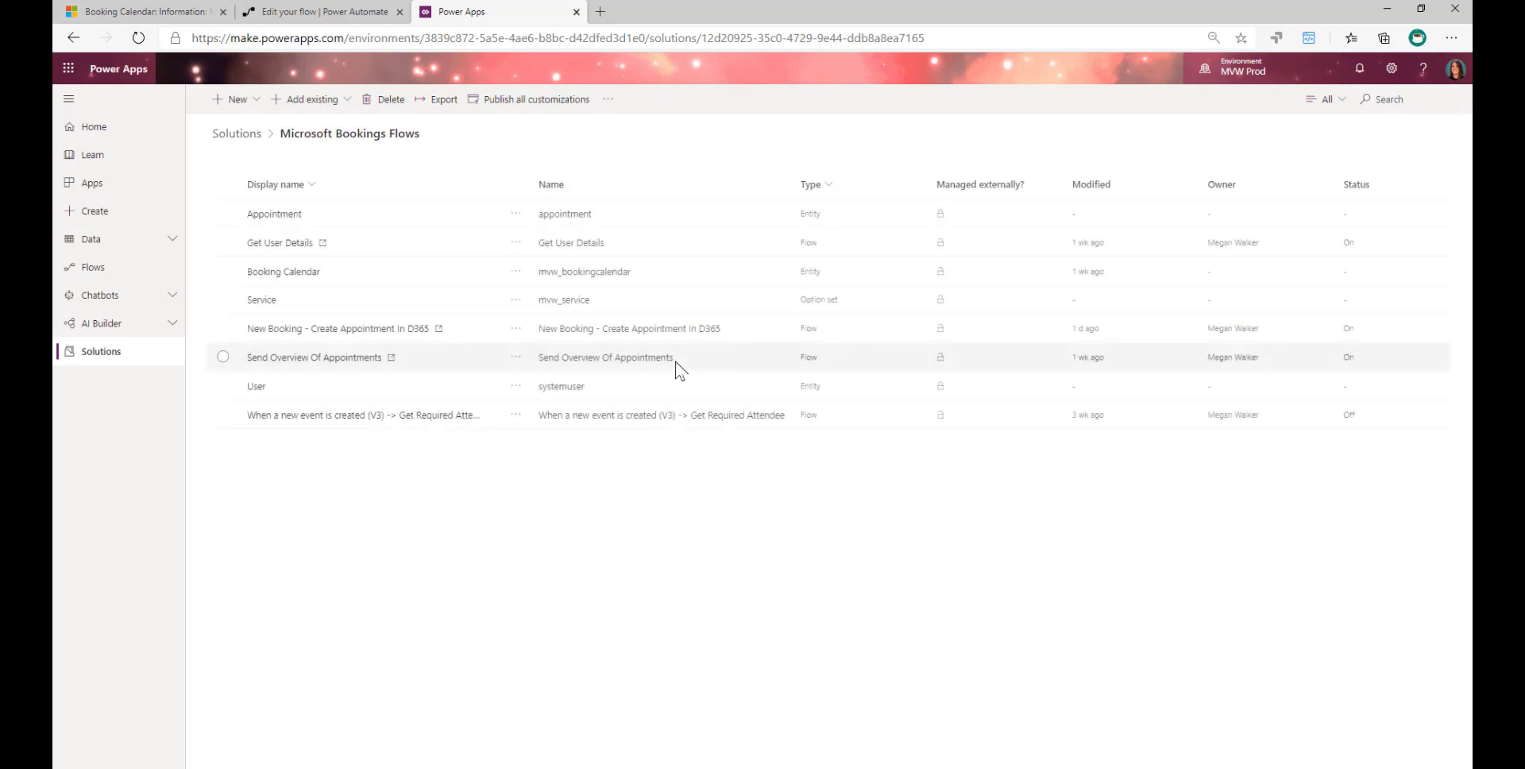
pyautogui.click(283, 272)
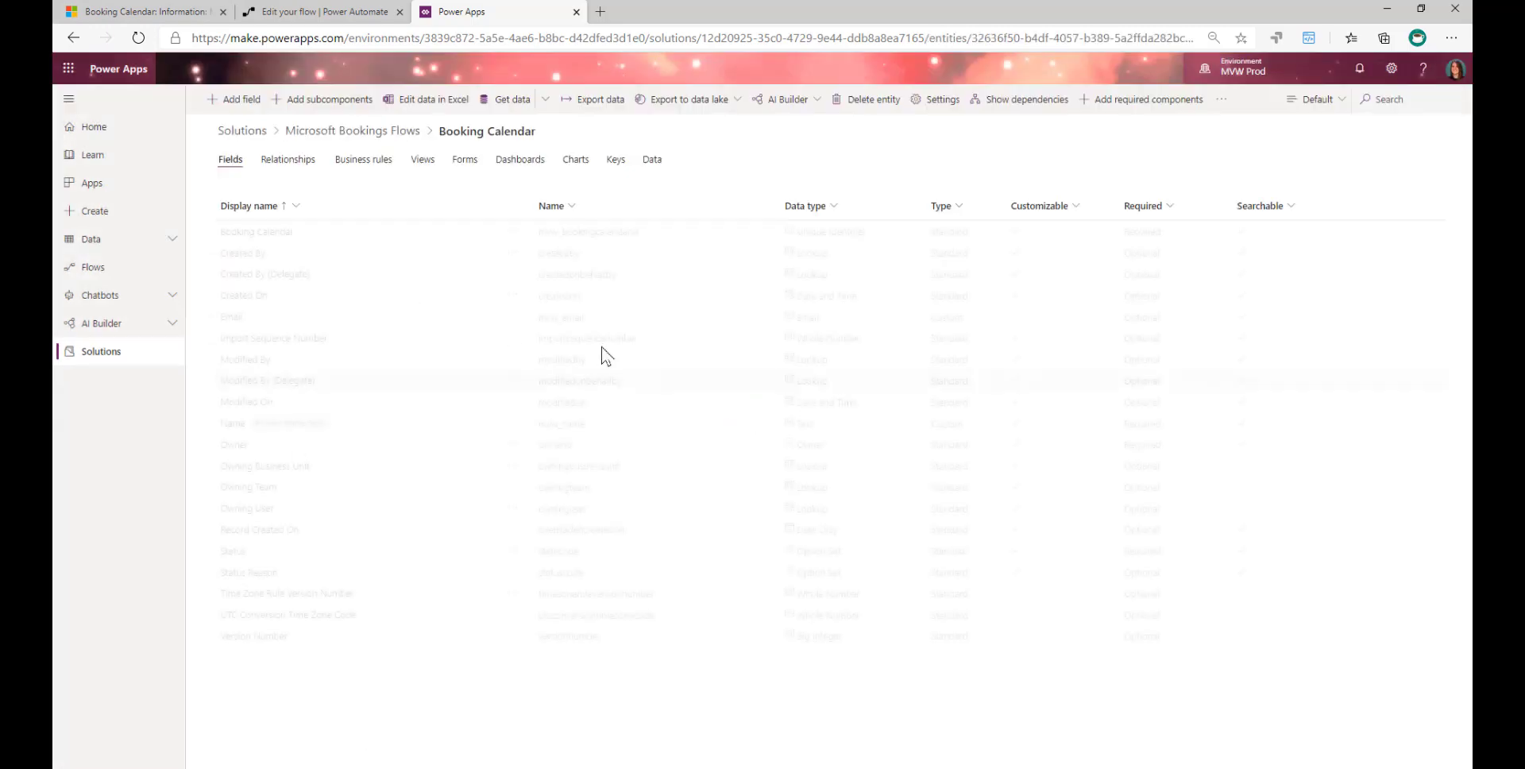
pyautogui.click(466, 161)
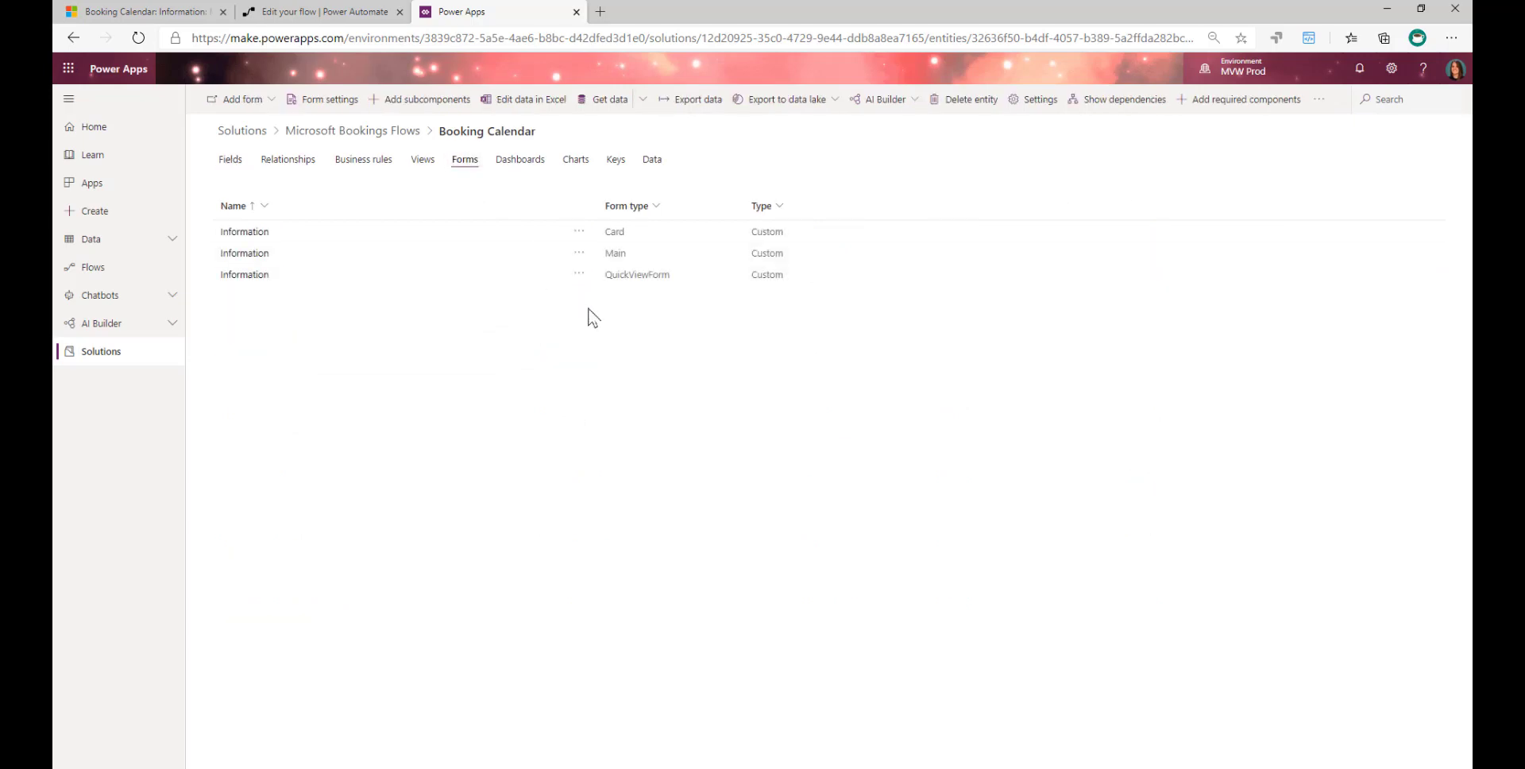
pyautogui.click(239, 254)
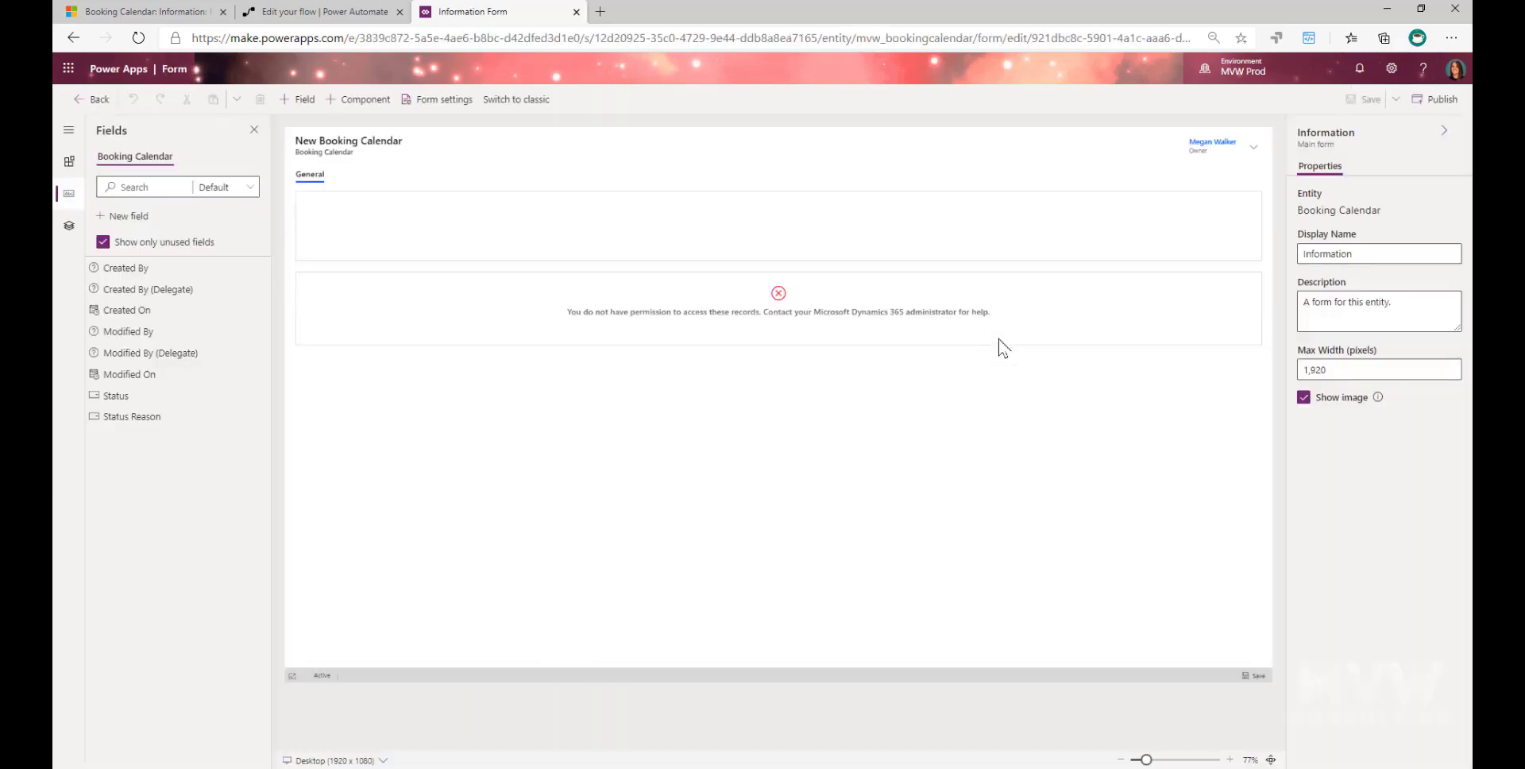
# - Select the appointments subgrid on the form and open the form in the classic designer
pyautogui.click(955, 440)
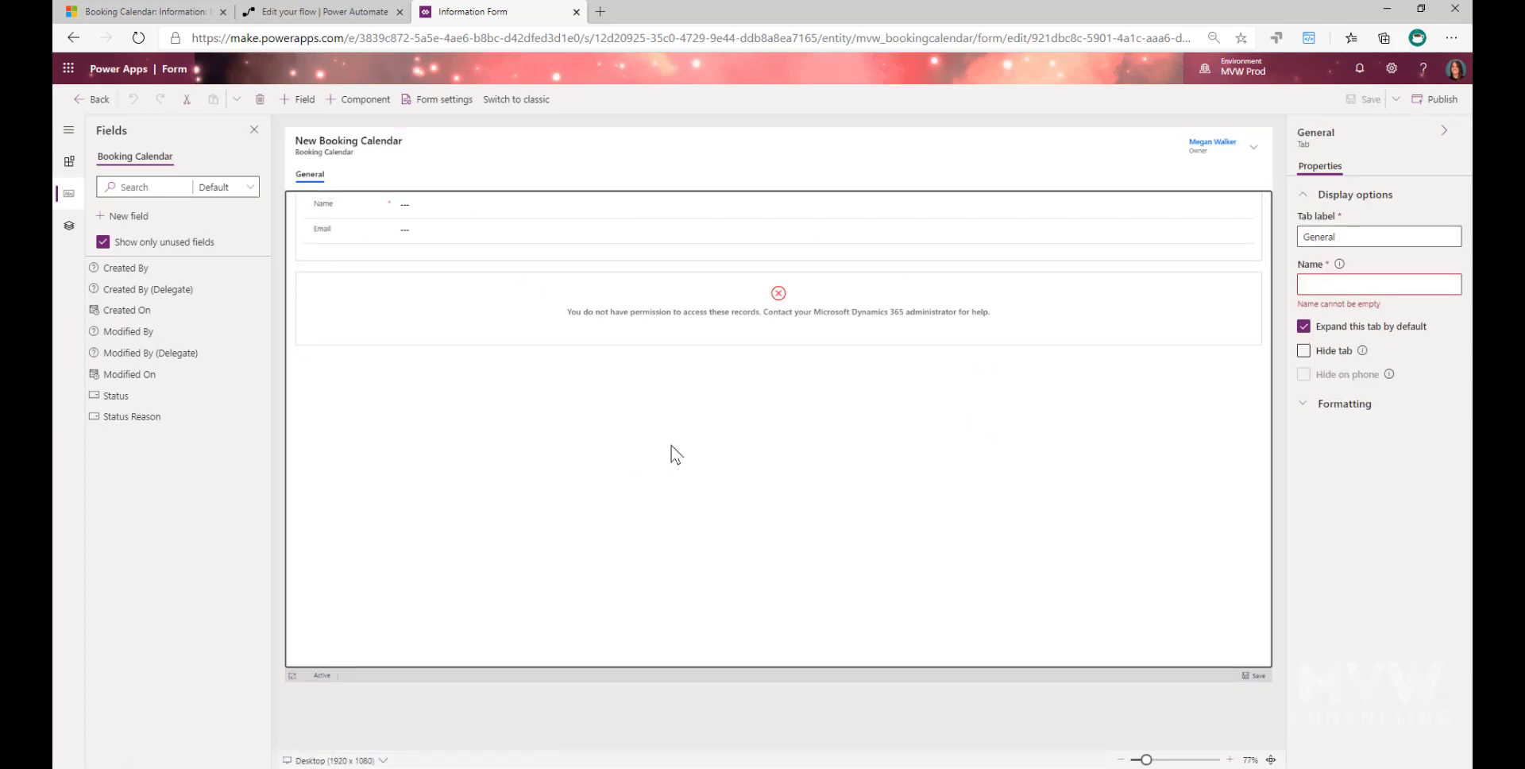
pyautogui.click(532, 329)
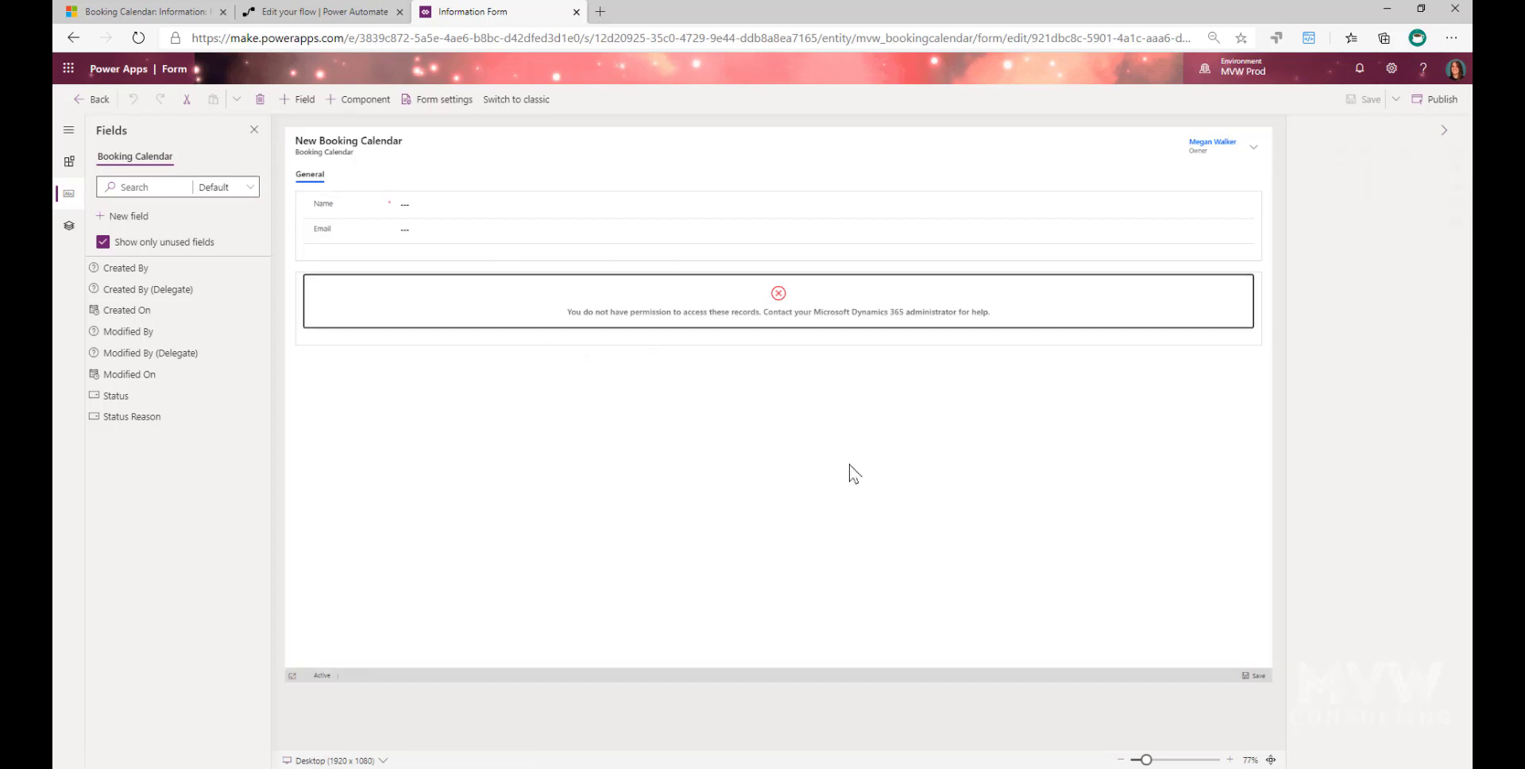
pyautogui.click(516, 99)
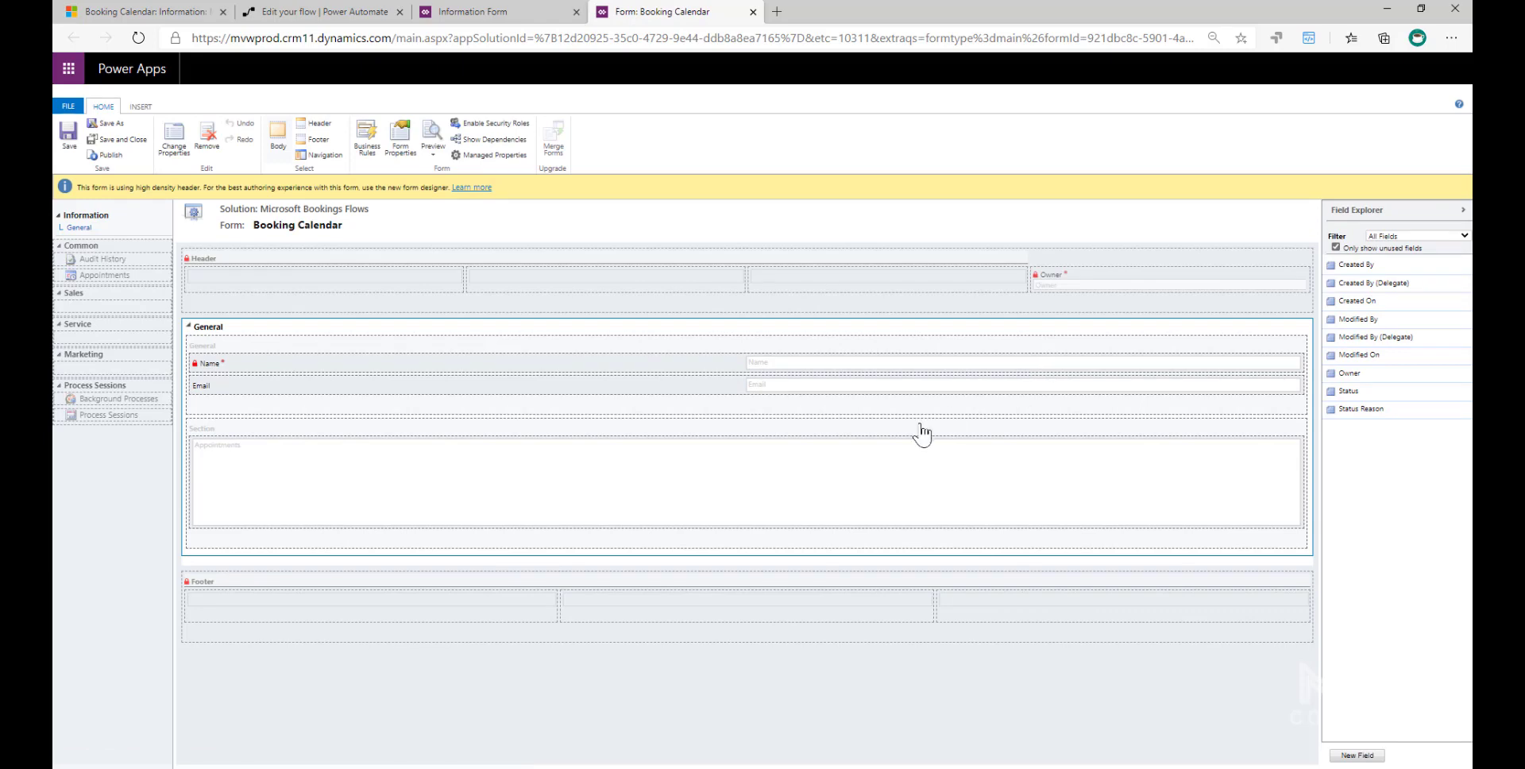
# - Open the Appointments list properties and review the data source, including the entity choices, view and chart options
pyautogui.click(576, 488)
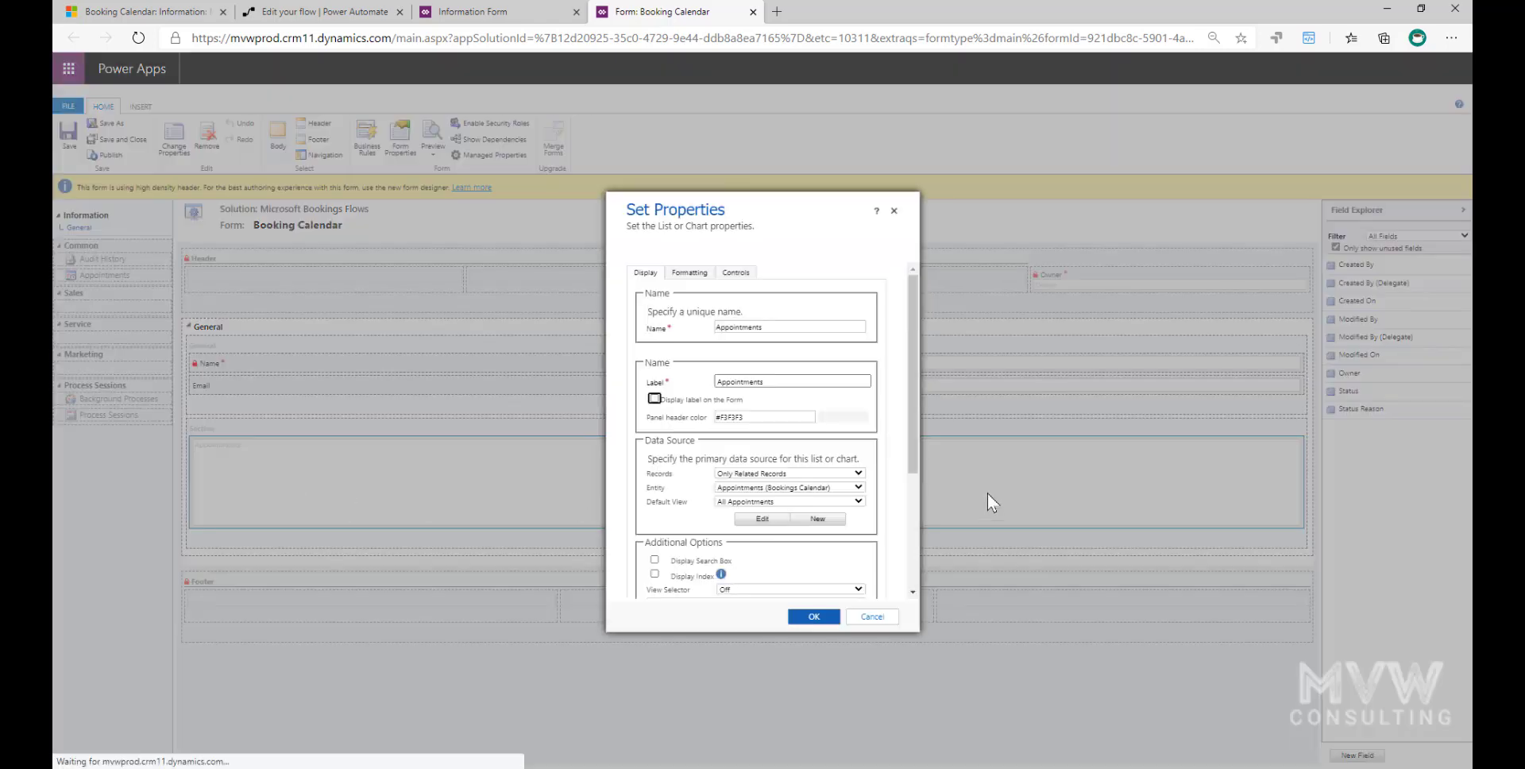
pyautogui.scroll(-2, 902, 441)
pyautogui.scroll(-1, 900, 440)
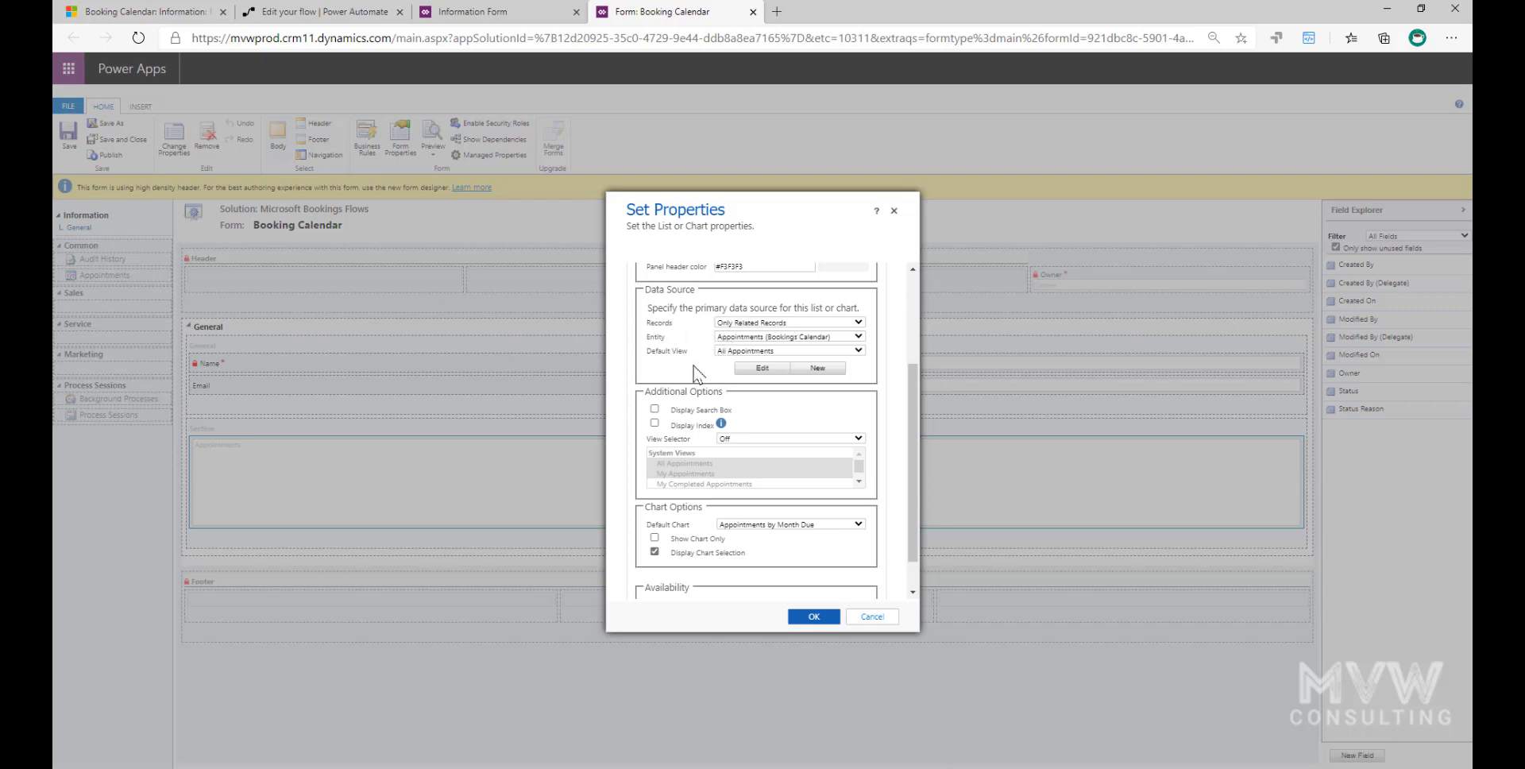
pyautogui.click(858, 337)
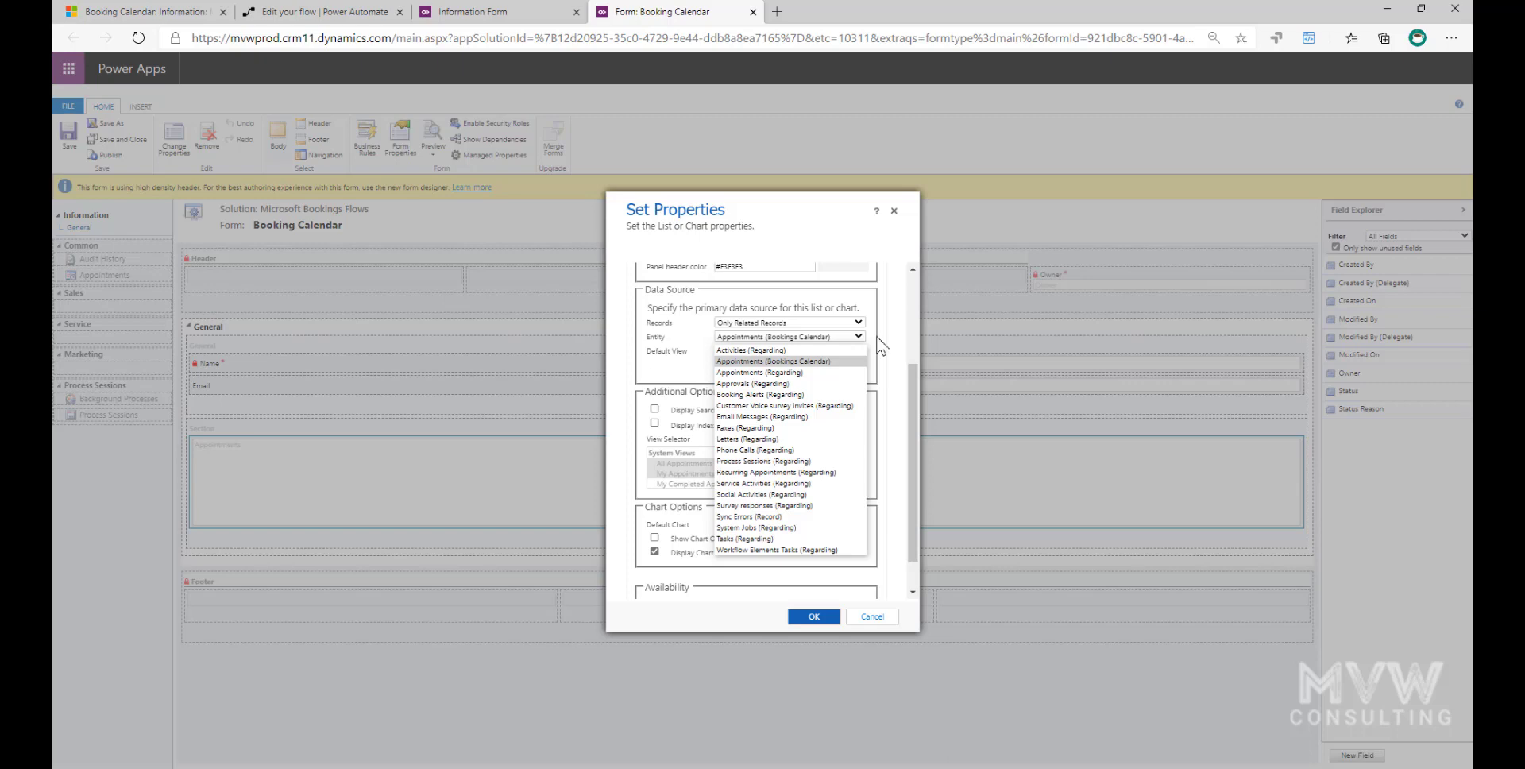
pyautogui.click(879, 344)
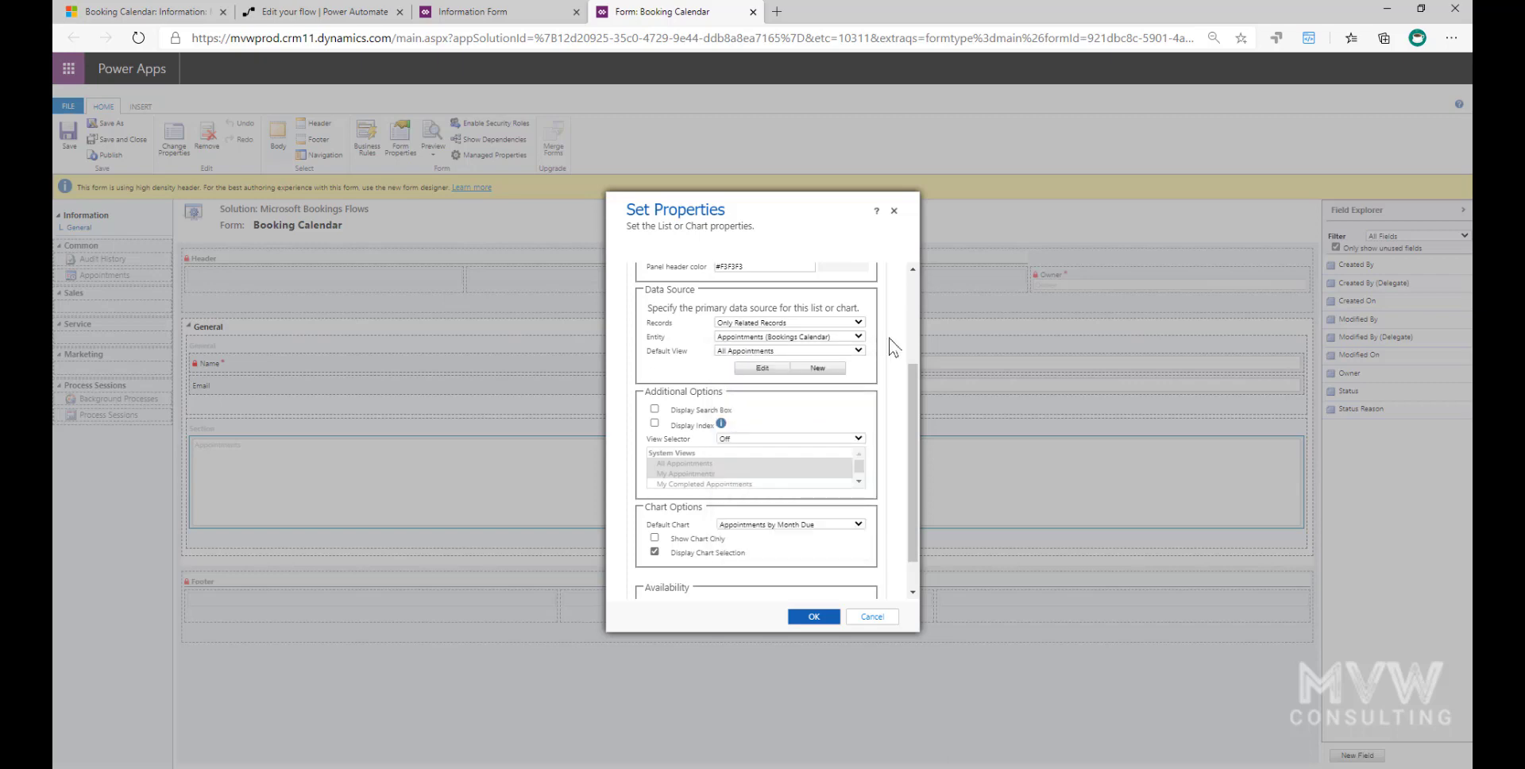
pyautogui.scroll(3, 889, 337)
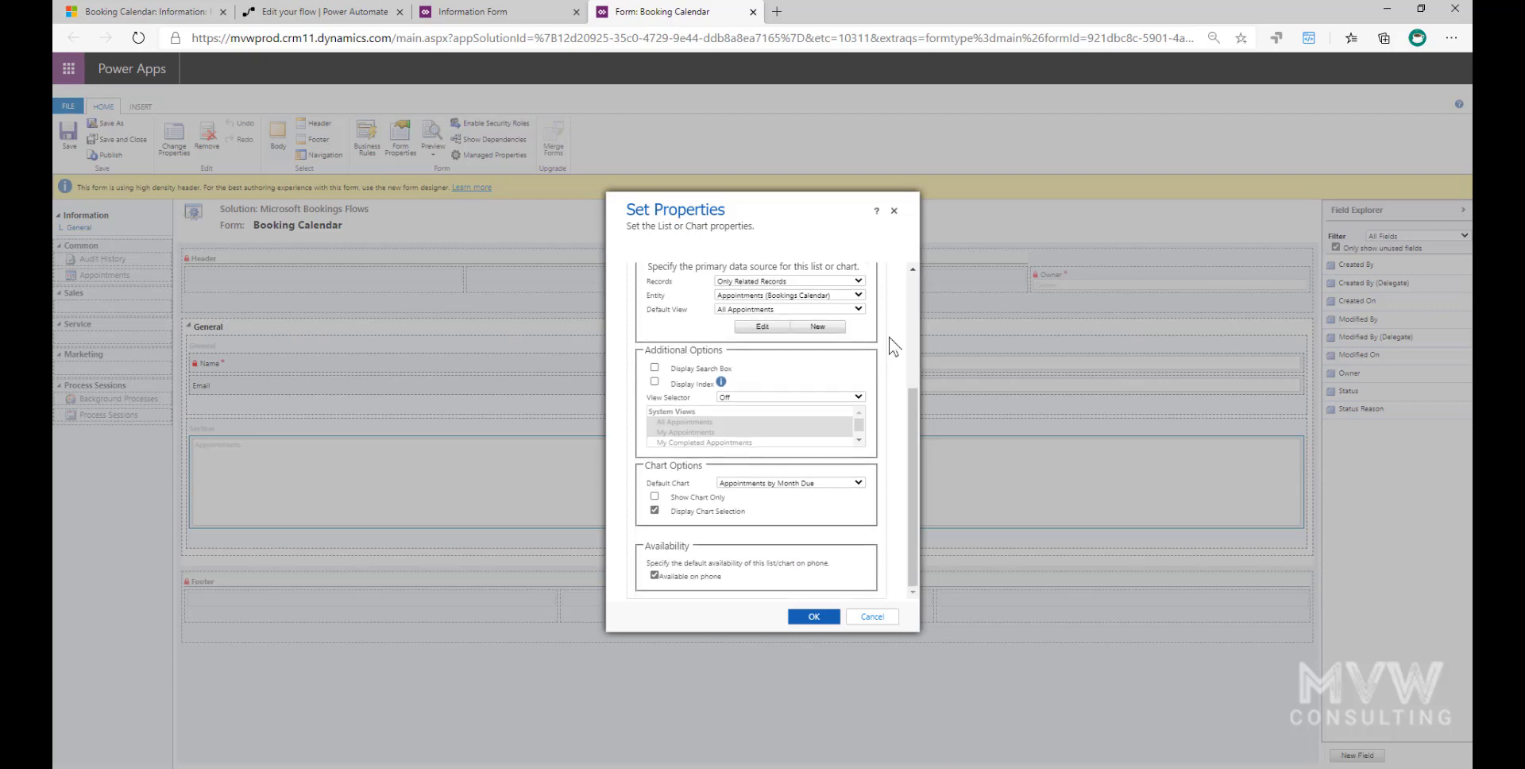
pyautogui.scroll(1, 894, 346)
# - Review the Appointments list's controls and the controls available to add, and close the properties without changes
pyautogui.click(736, 273)
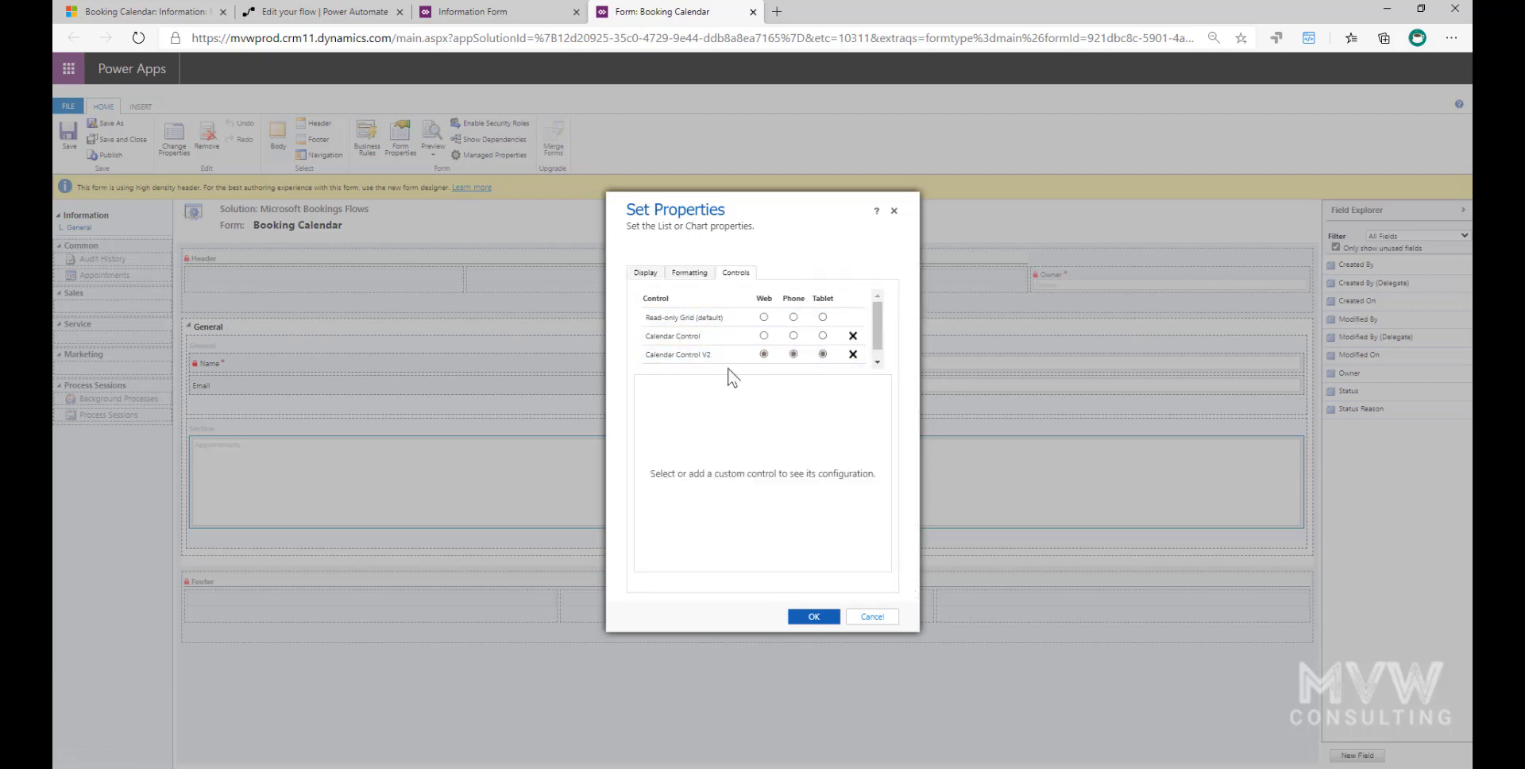
pyautogui.scroll(-1, 767, 345)
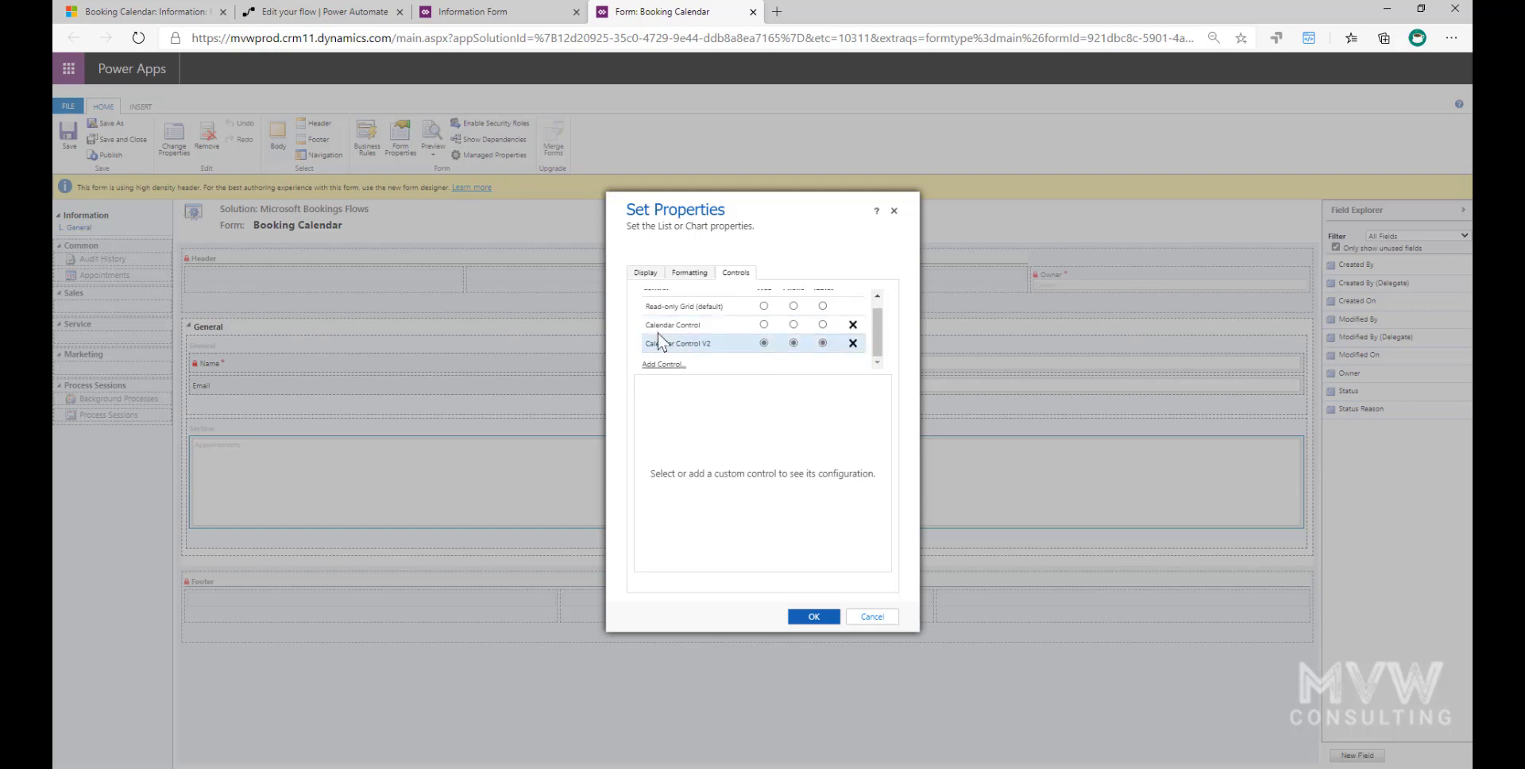
pyautogui.click(663, 363)
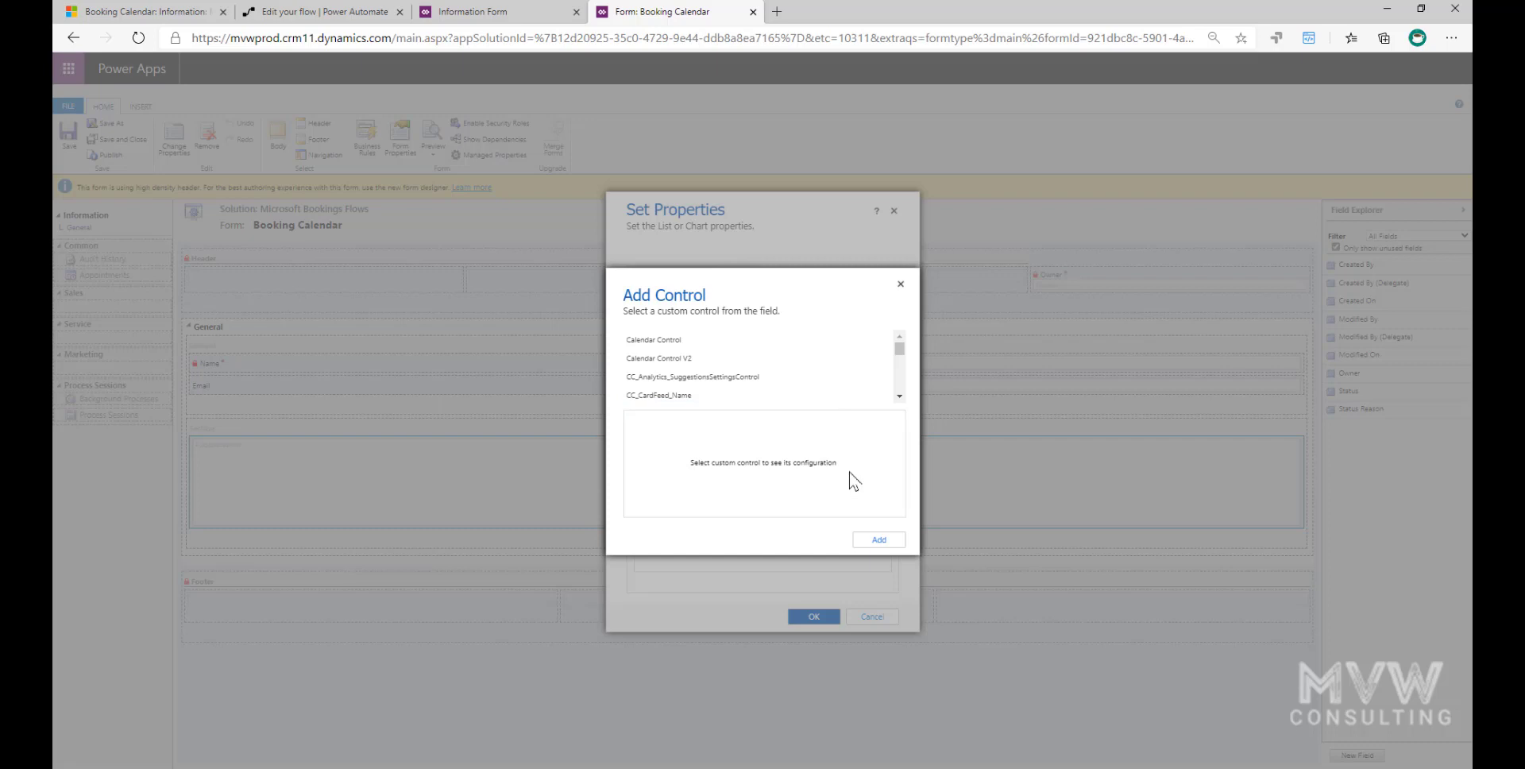
pyautogui.click(901, 283)
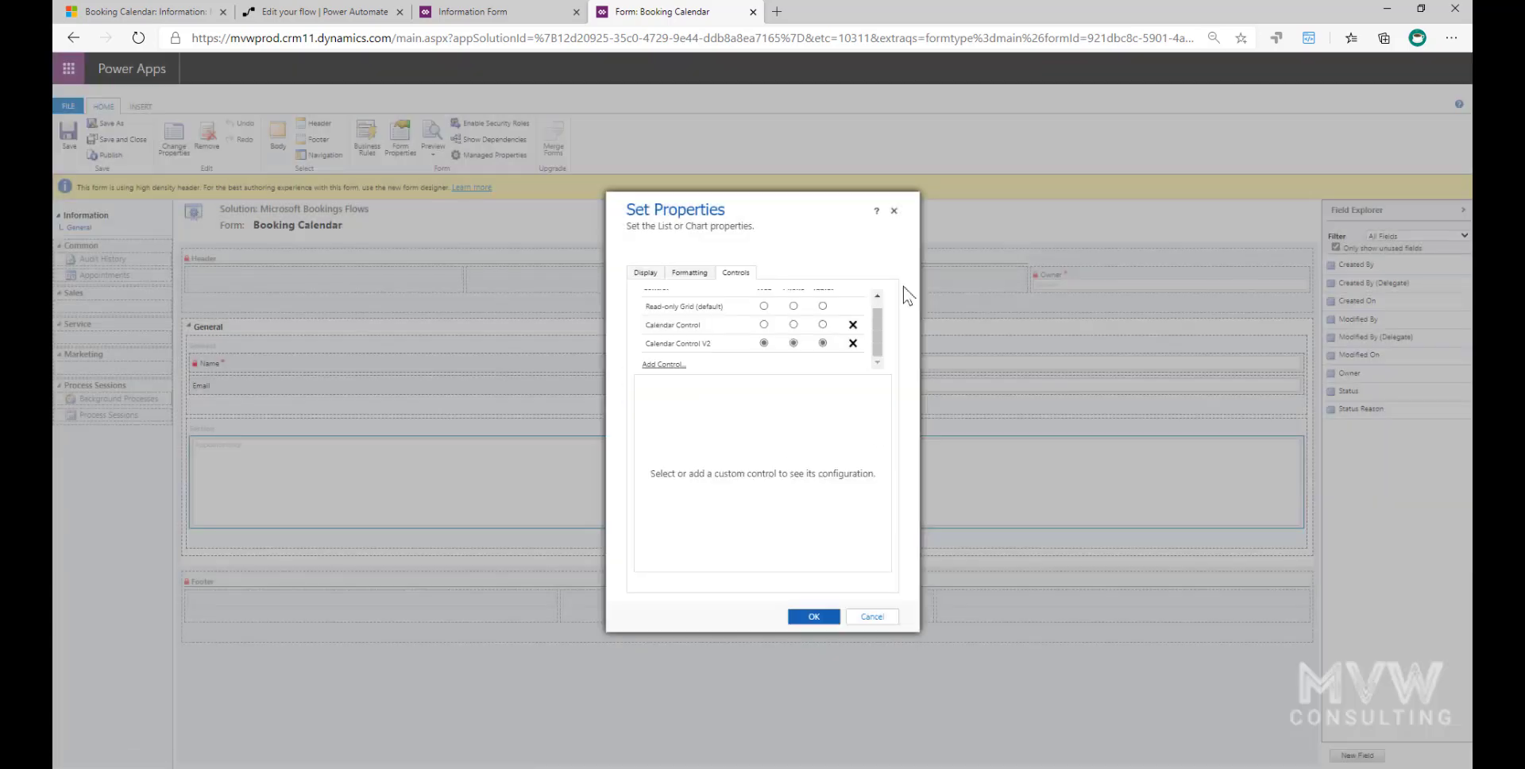
pyautogui.click(895, 213)
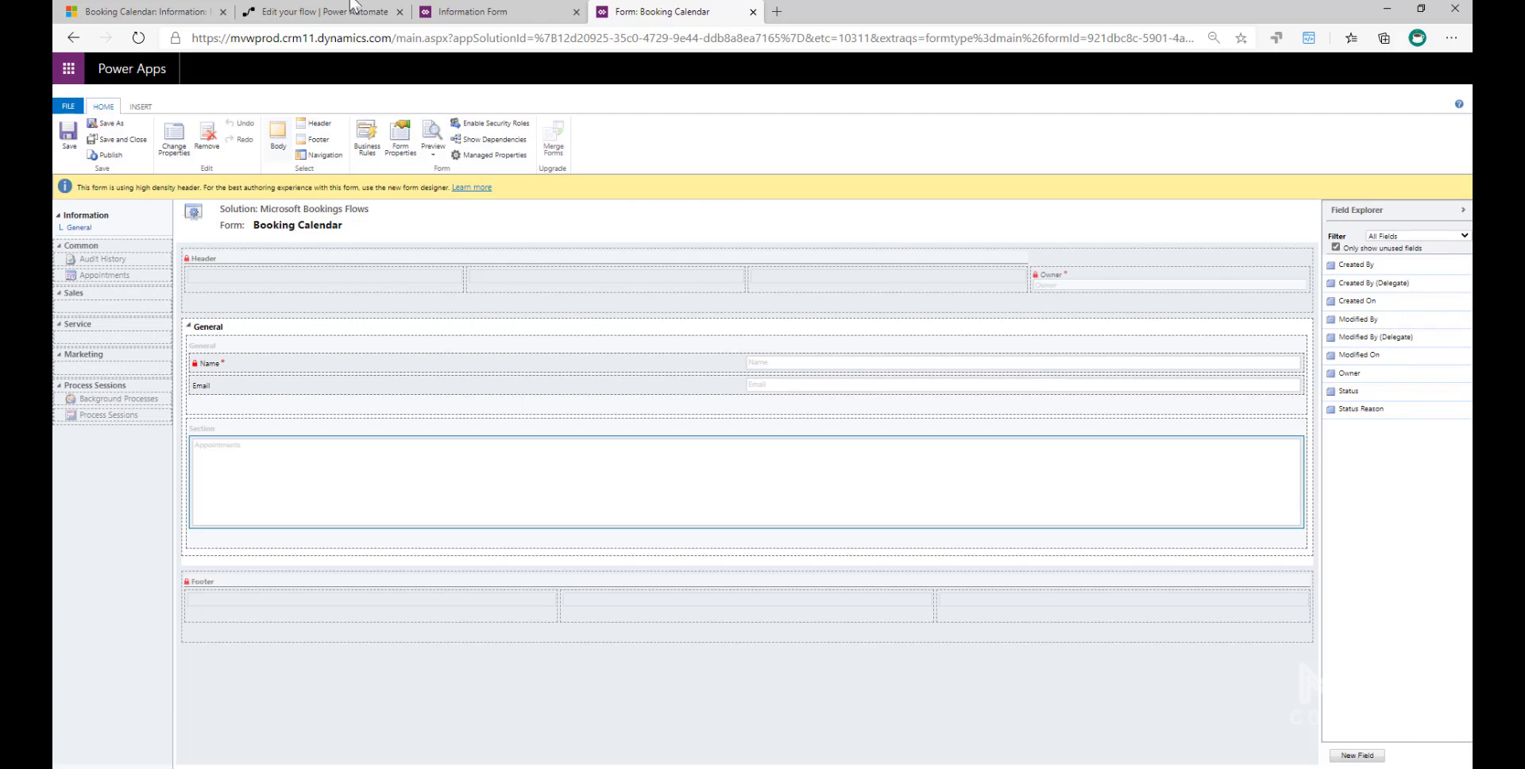
# - Look at the Dynamics 365 booking calendar, switch to the Power Automate flow and expand its calendar event trigger
pyautogui.click(203, 11)
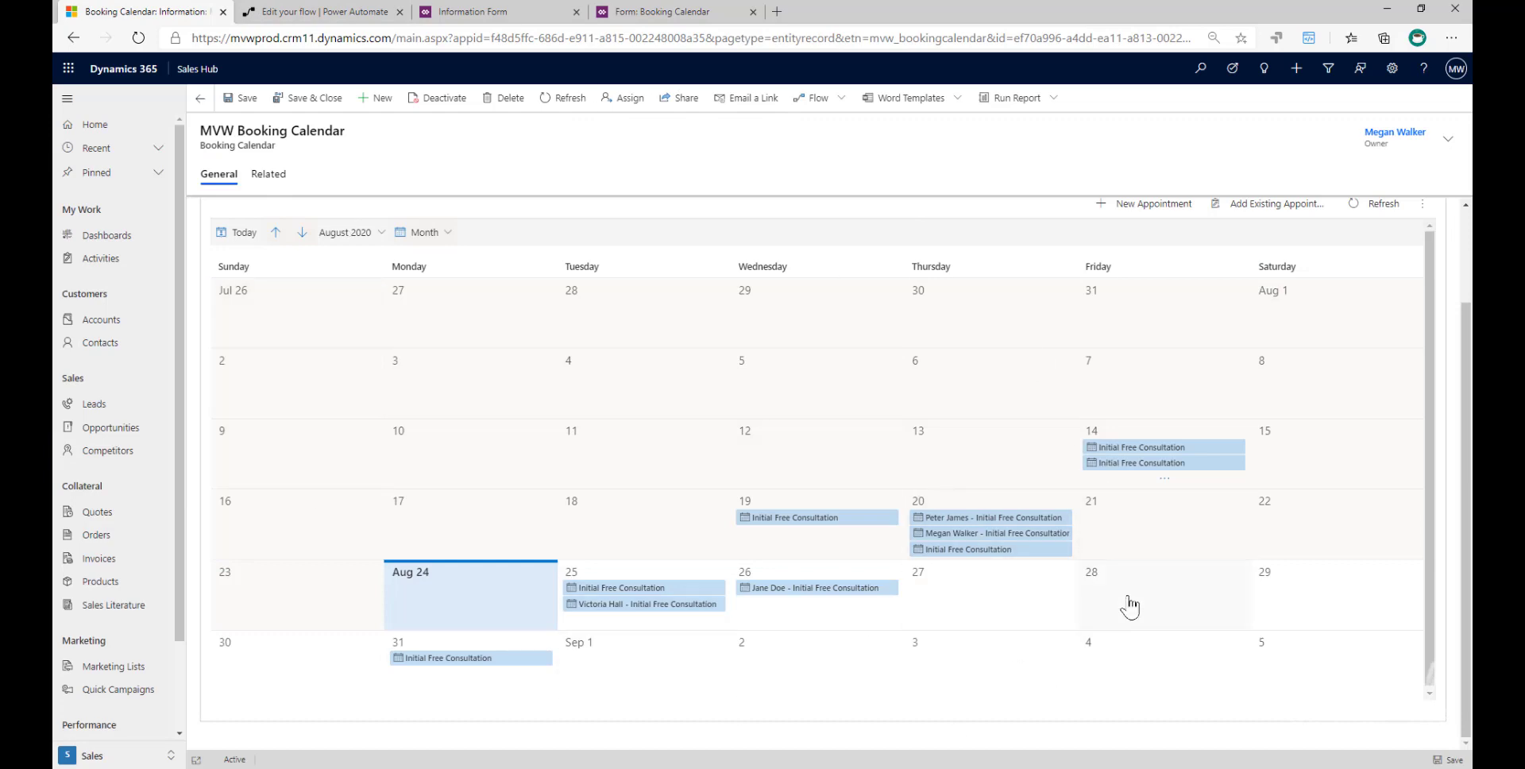
pyautogui.click(342, 12)
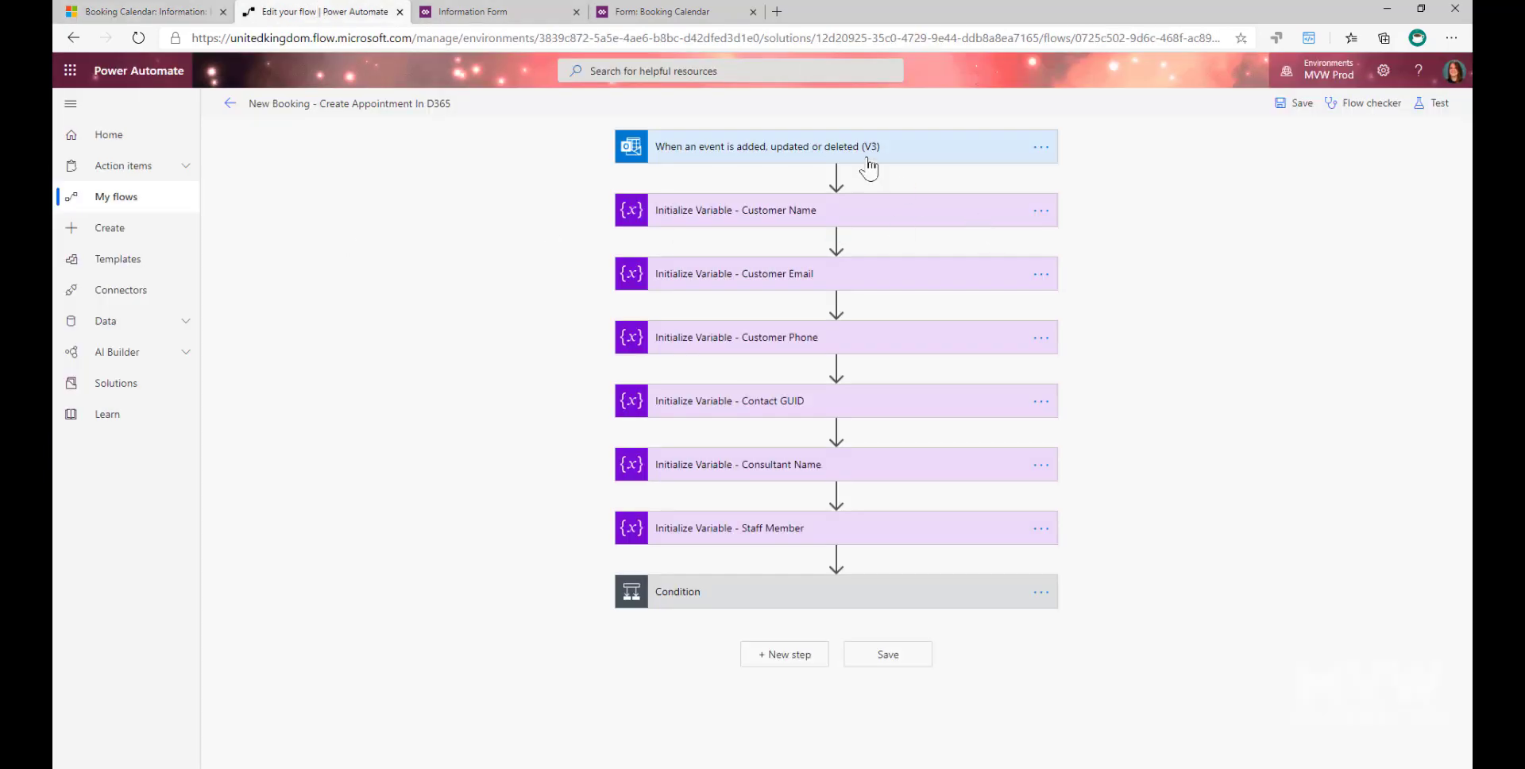
pyautogui.click(906, 147)
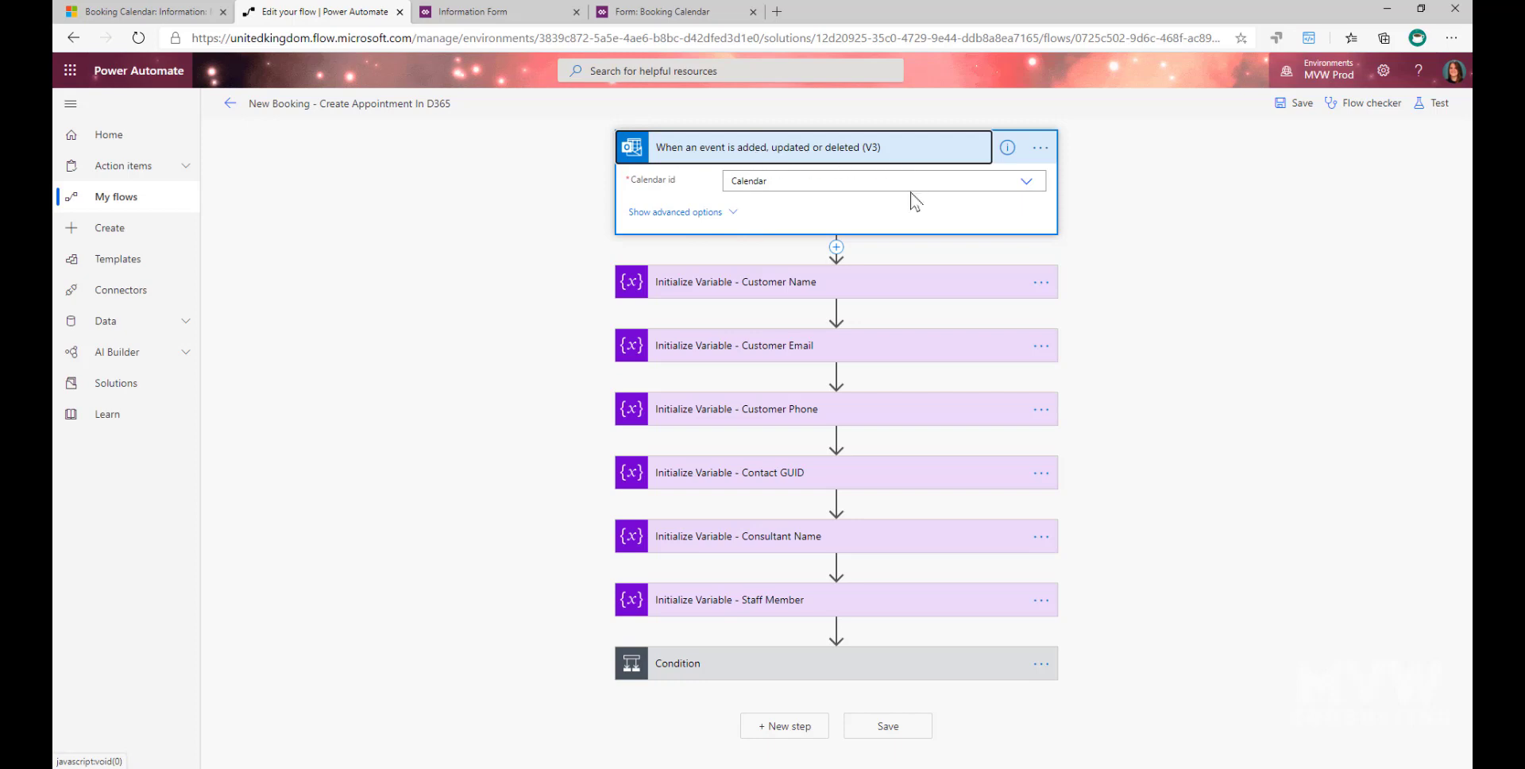
# - Check the connections of the calendar event trigger, collapse it, and review the Customer Name variable initialization
pyautogui.click(1041, 147)
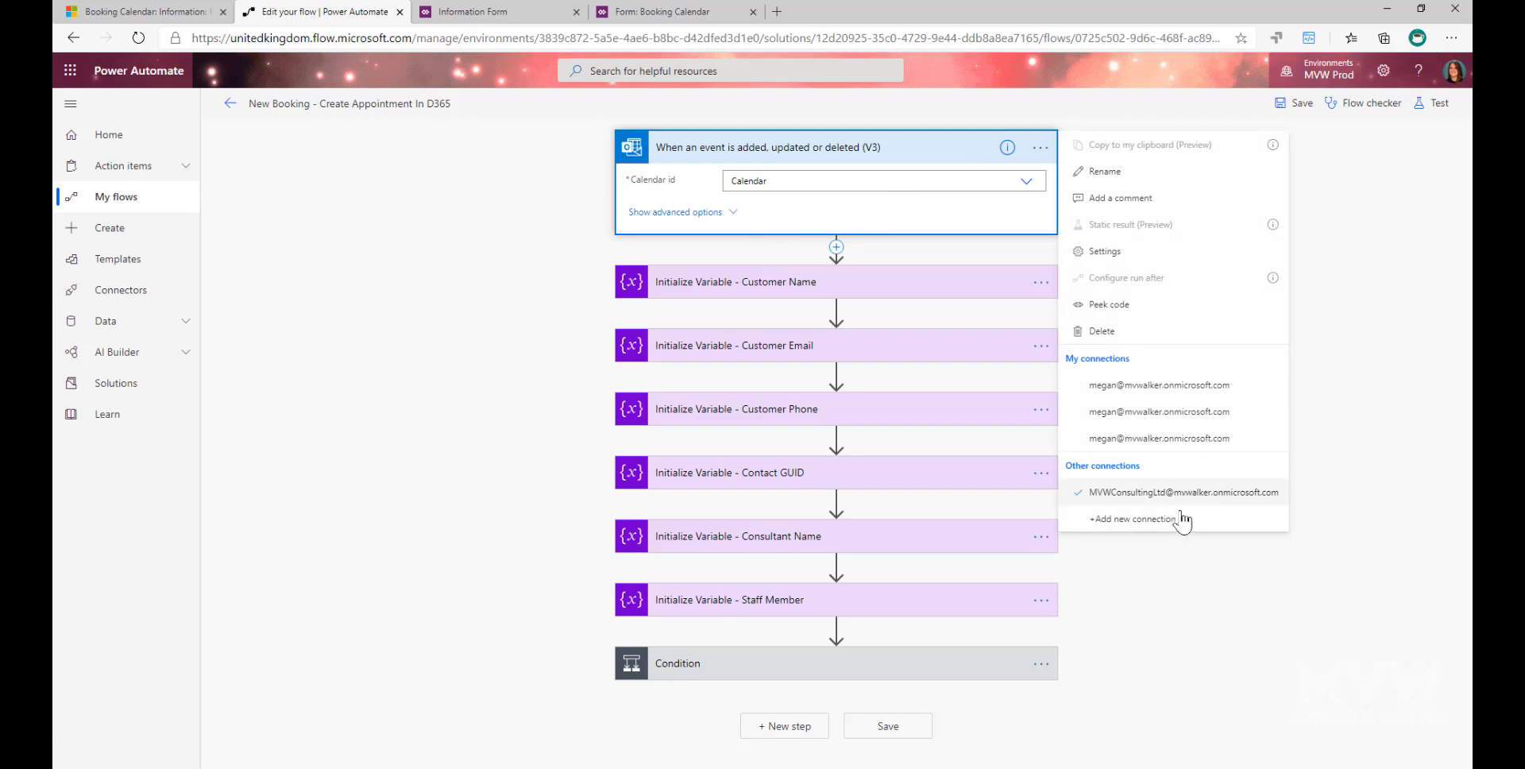
pyautogui.click(1141, 600)
pyautogui.click(722, 150)
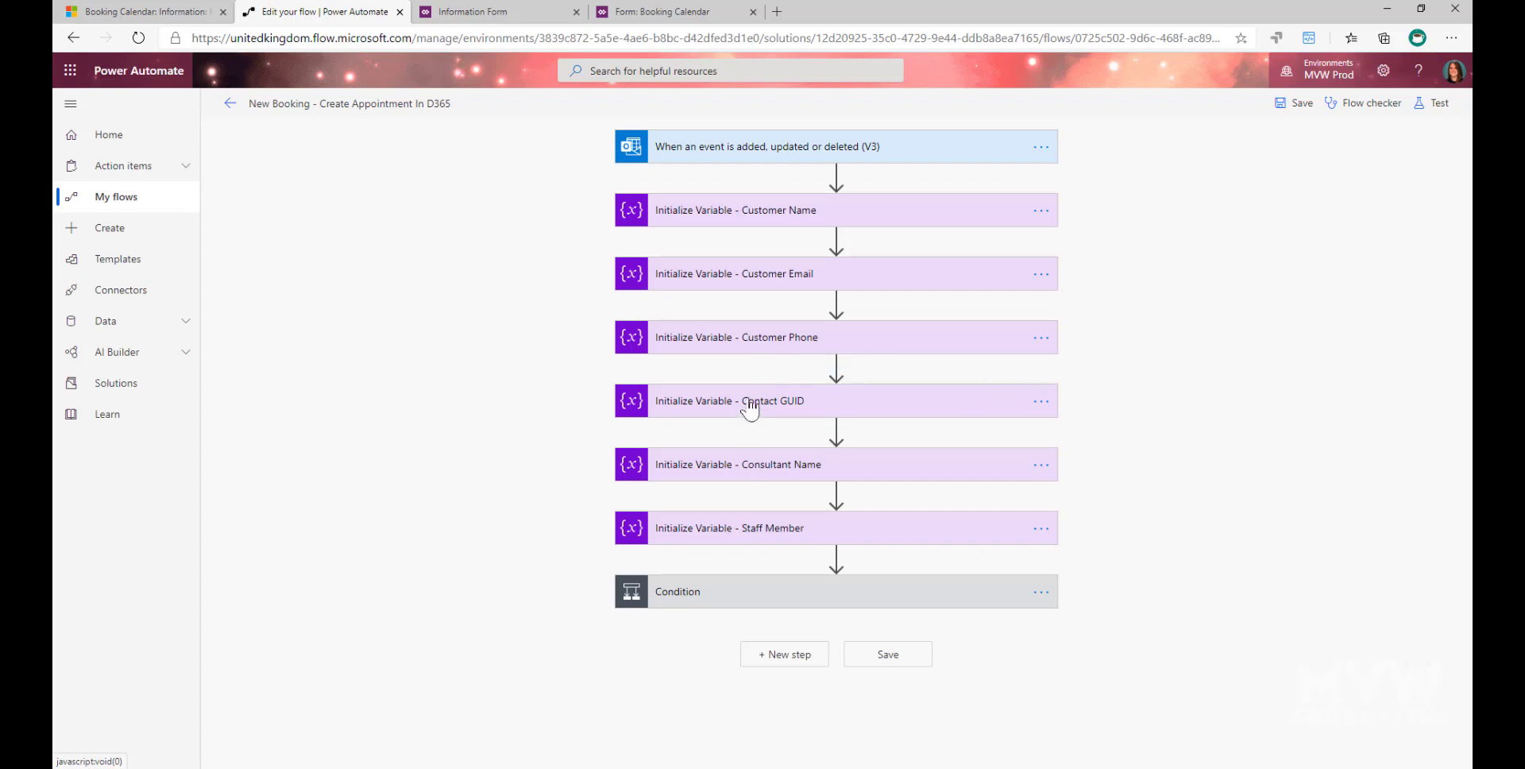
pyautogui.click(731, 211)
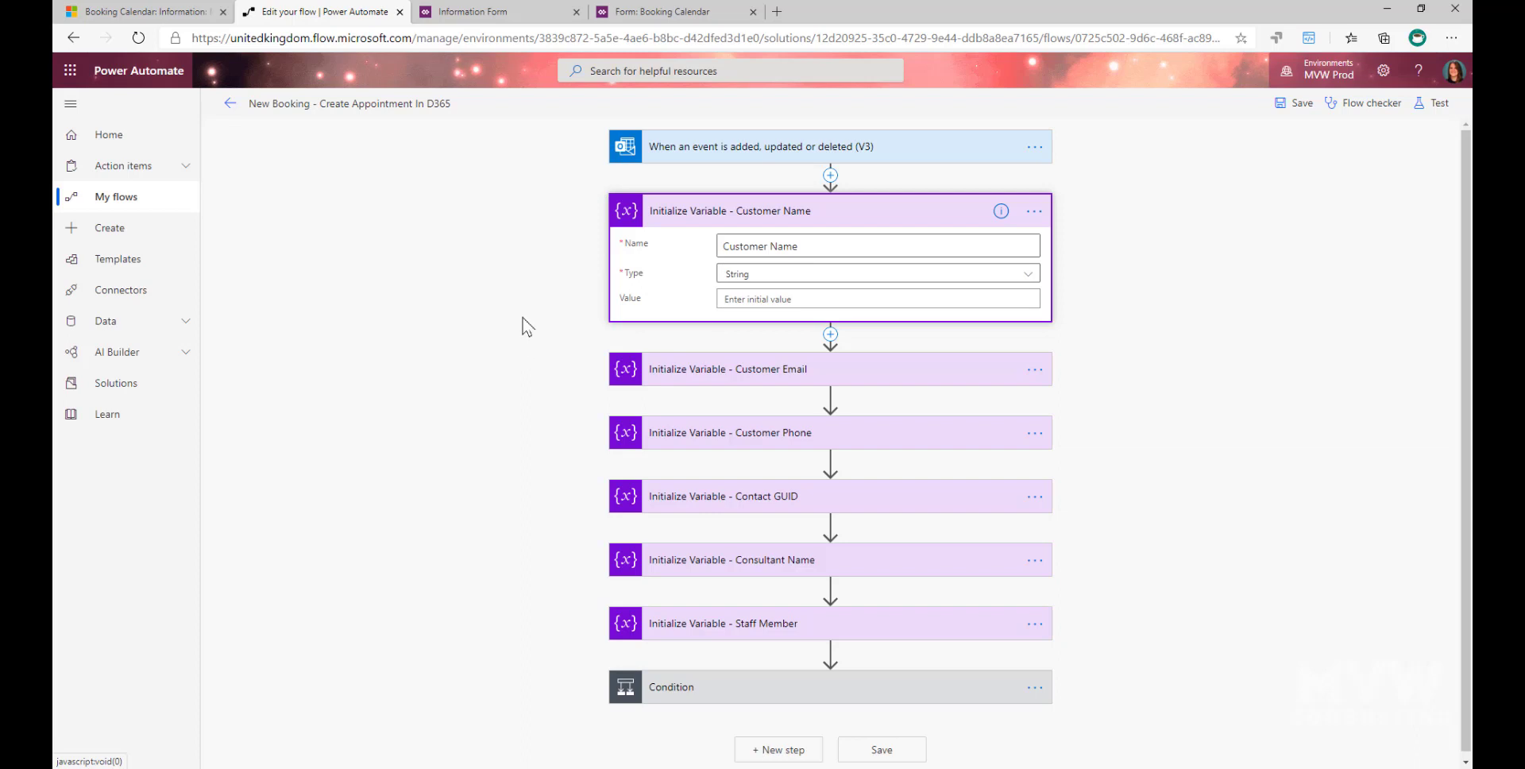
pyautogui.click(653, 208)
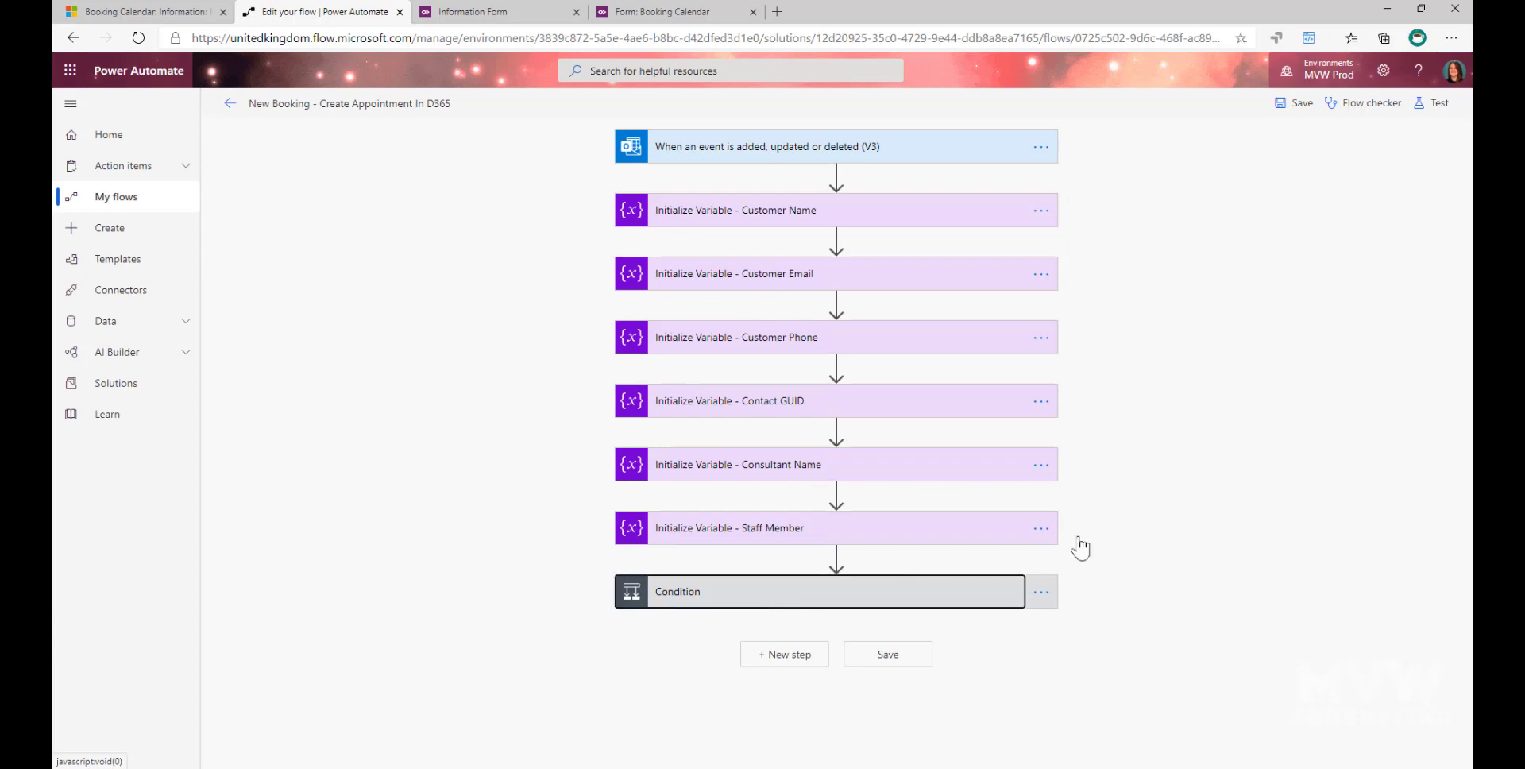
# - Expand the Condition and review its Action Type rule and the dynamic content available for it
pyautogui.scroll(-4, 1237, 441)
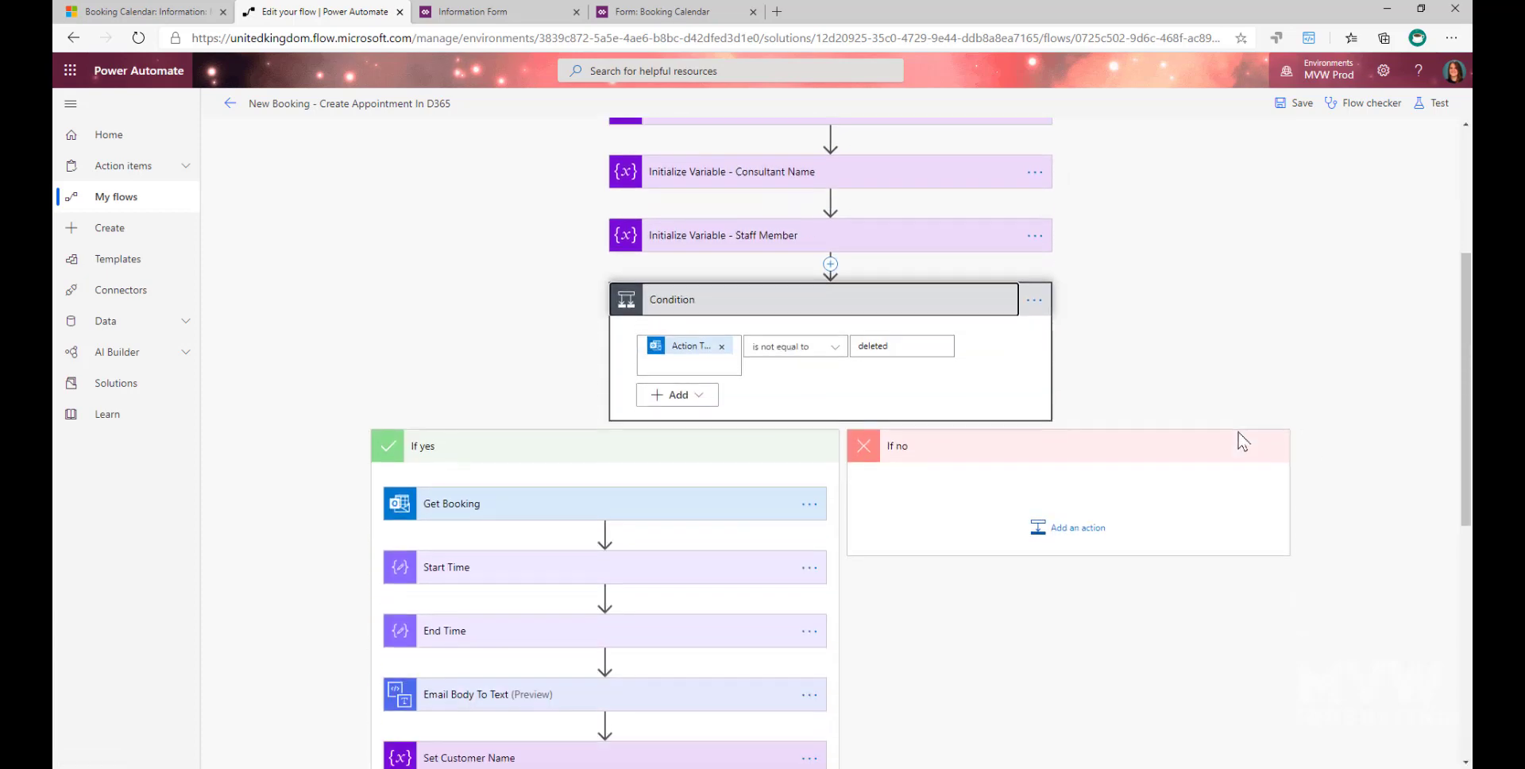
pyautogui.scroll(-1, 1242, 443)
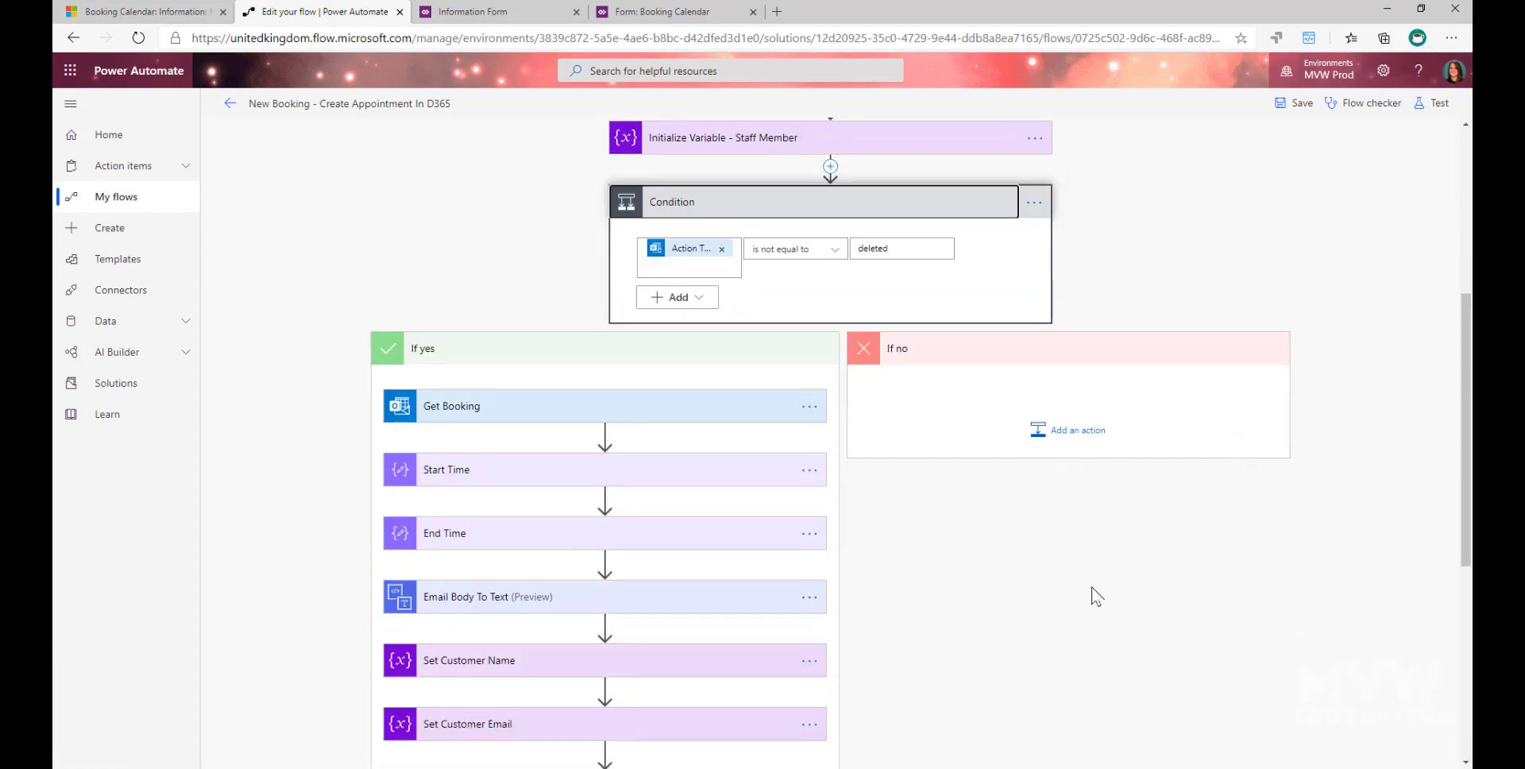
pyautogui.click(678, 260)
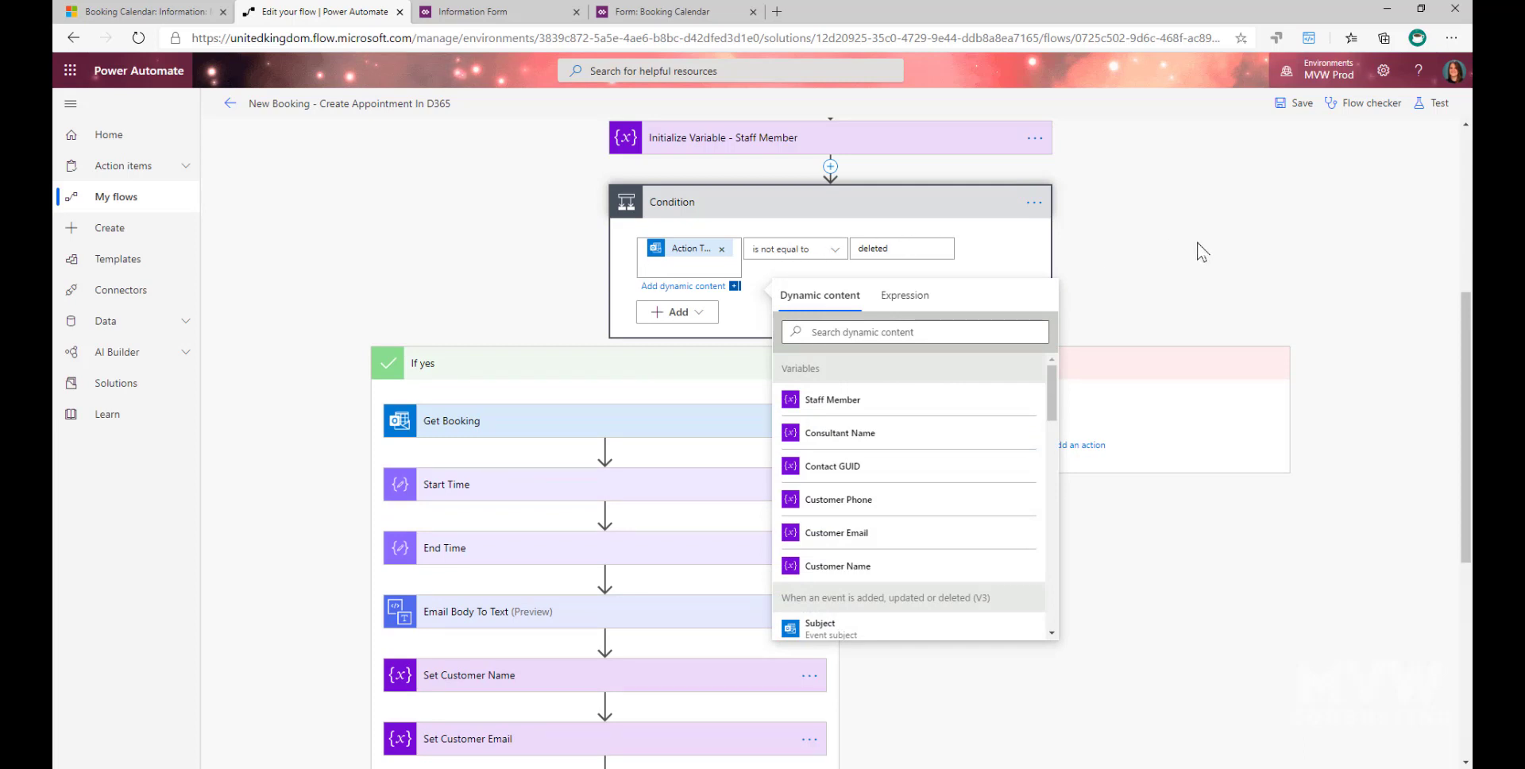
pyautogui.click(1198, 266)
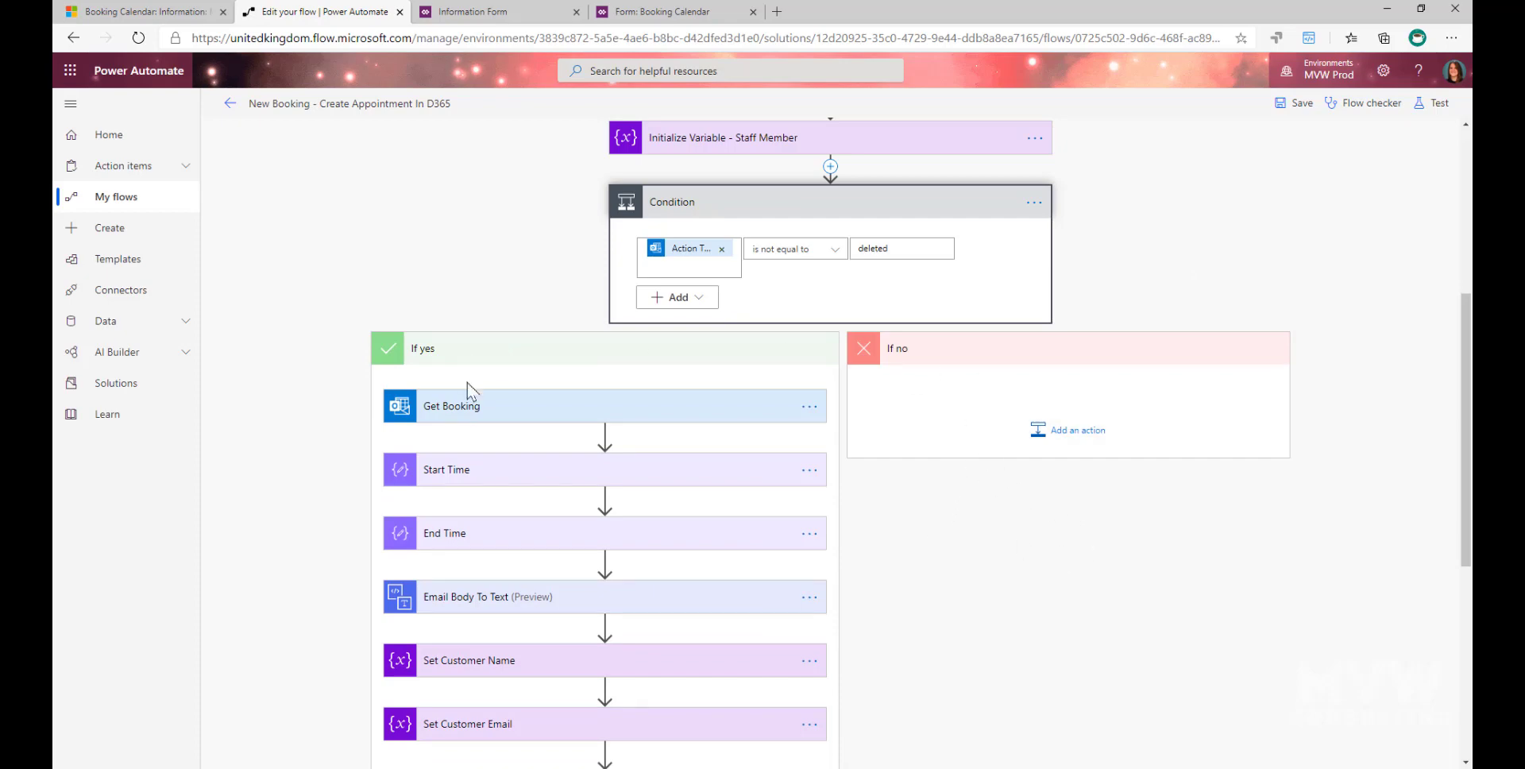
# - Expand Get Booking in the If yes branch and review its calendar, its item id and the available dynamic content
pyautogui.scroll(-3, 469, 388)
pyautogui.scroll(3, 770, 381)
pyautogui.scroll(-2, 540, 255)
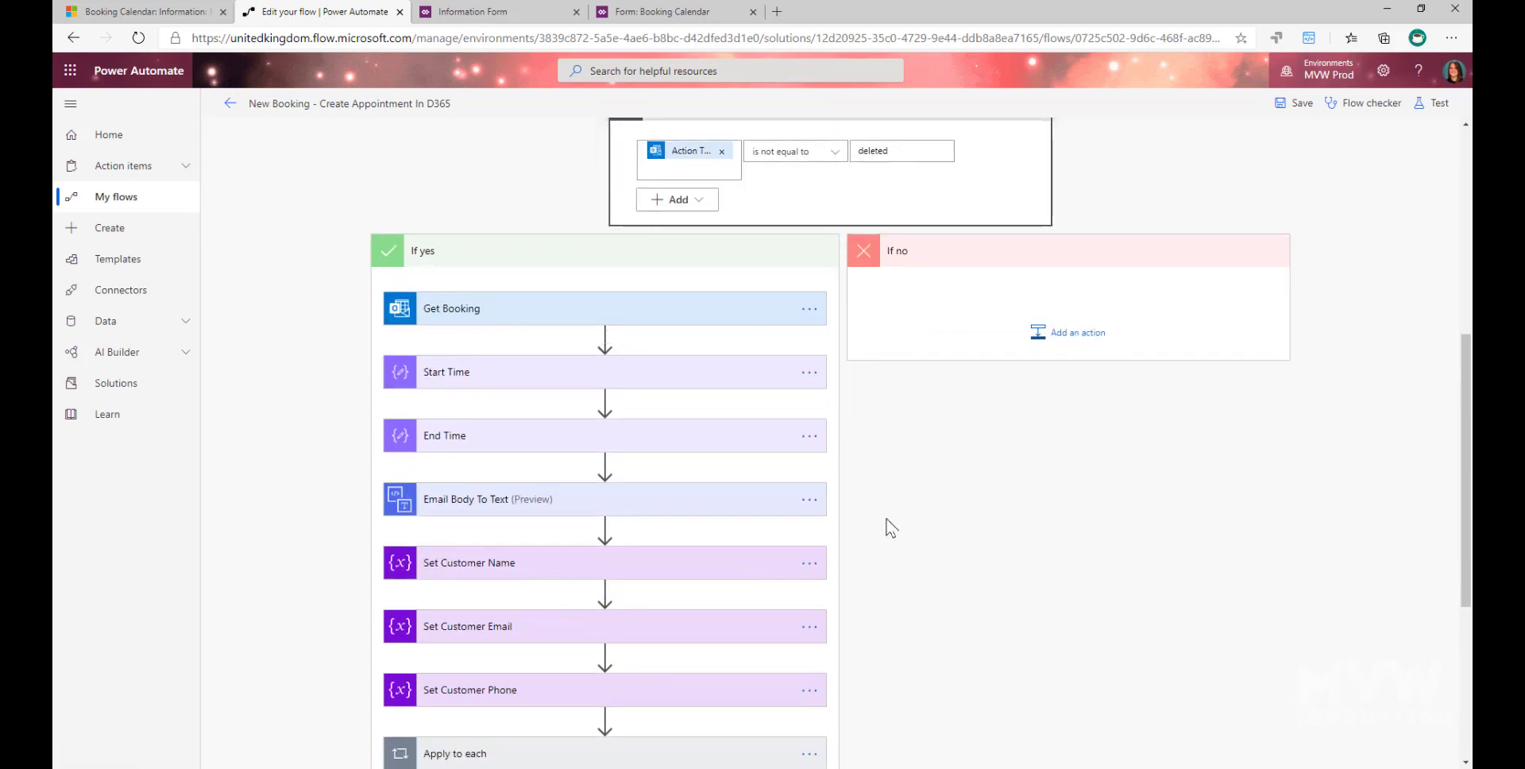
pyautogui.click(548, 308)
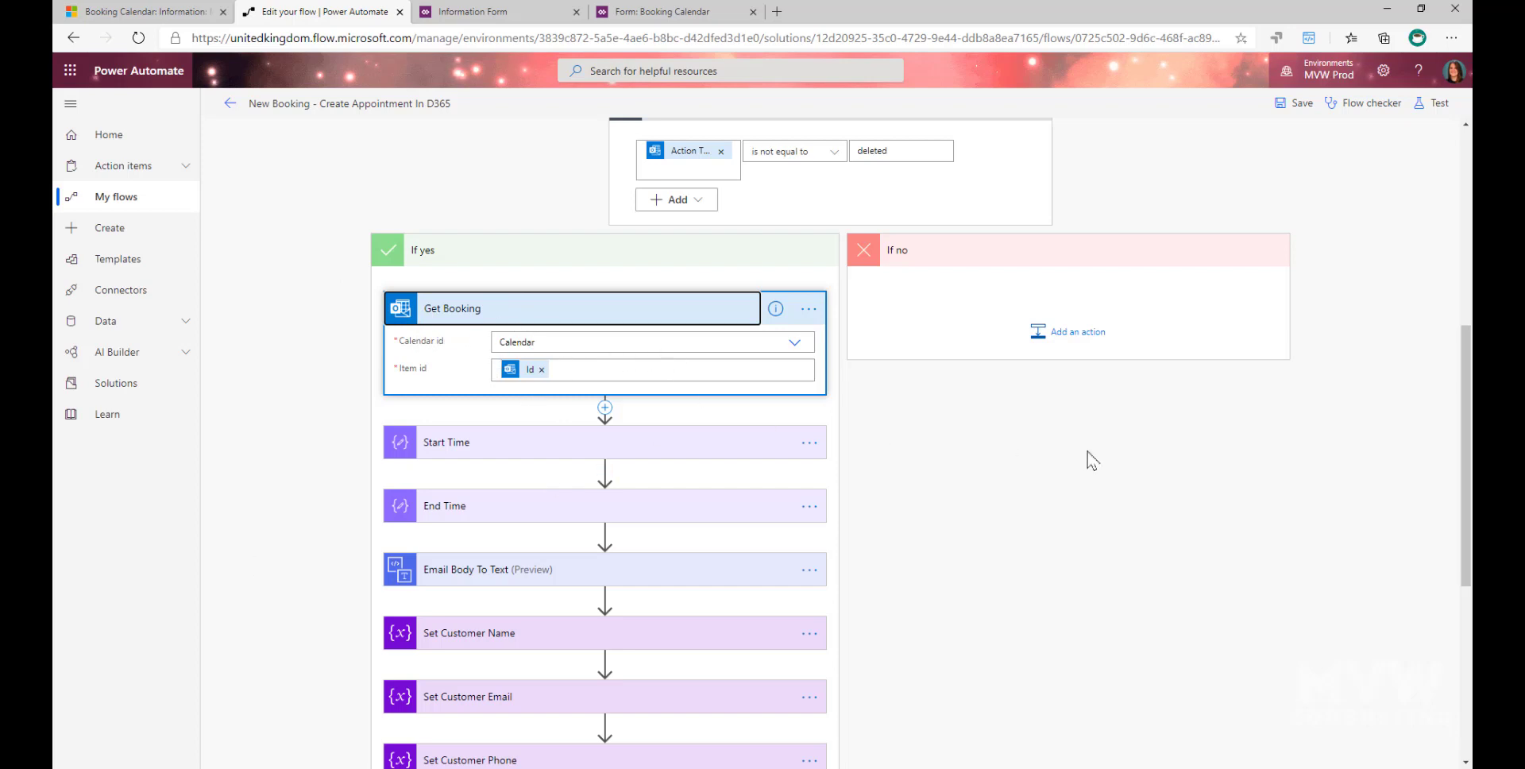
pyautogui.click(525, 371)
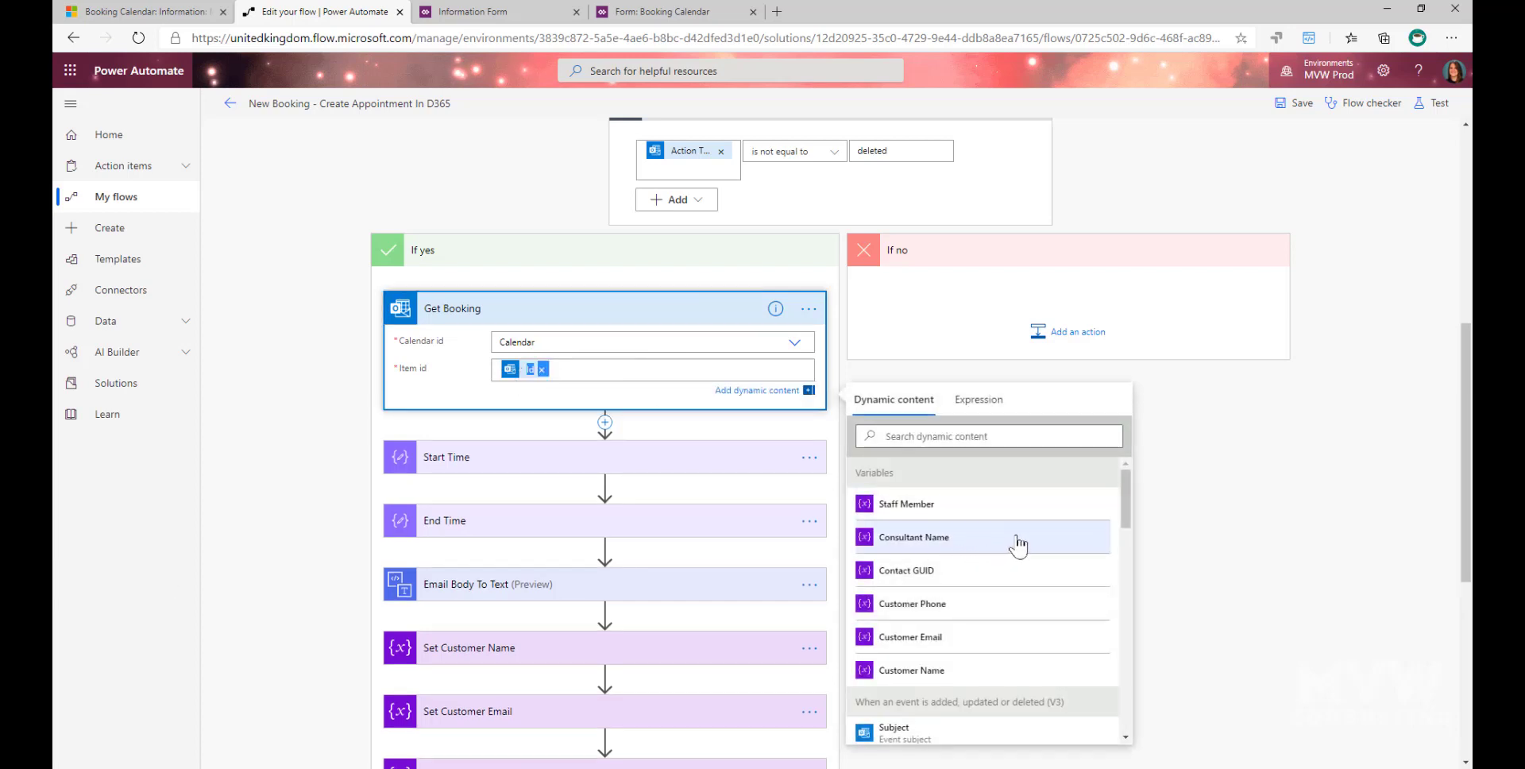
pyautogui.scroll(-3, 1018, 545)
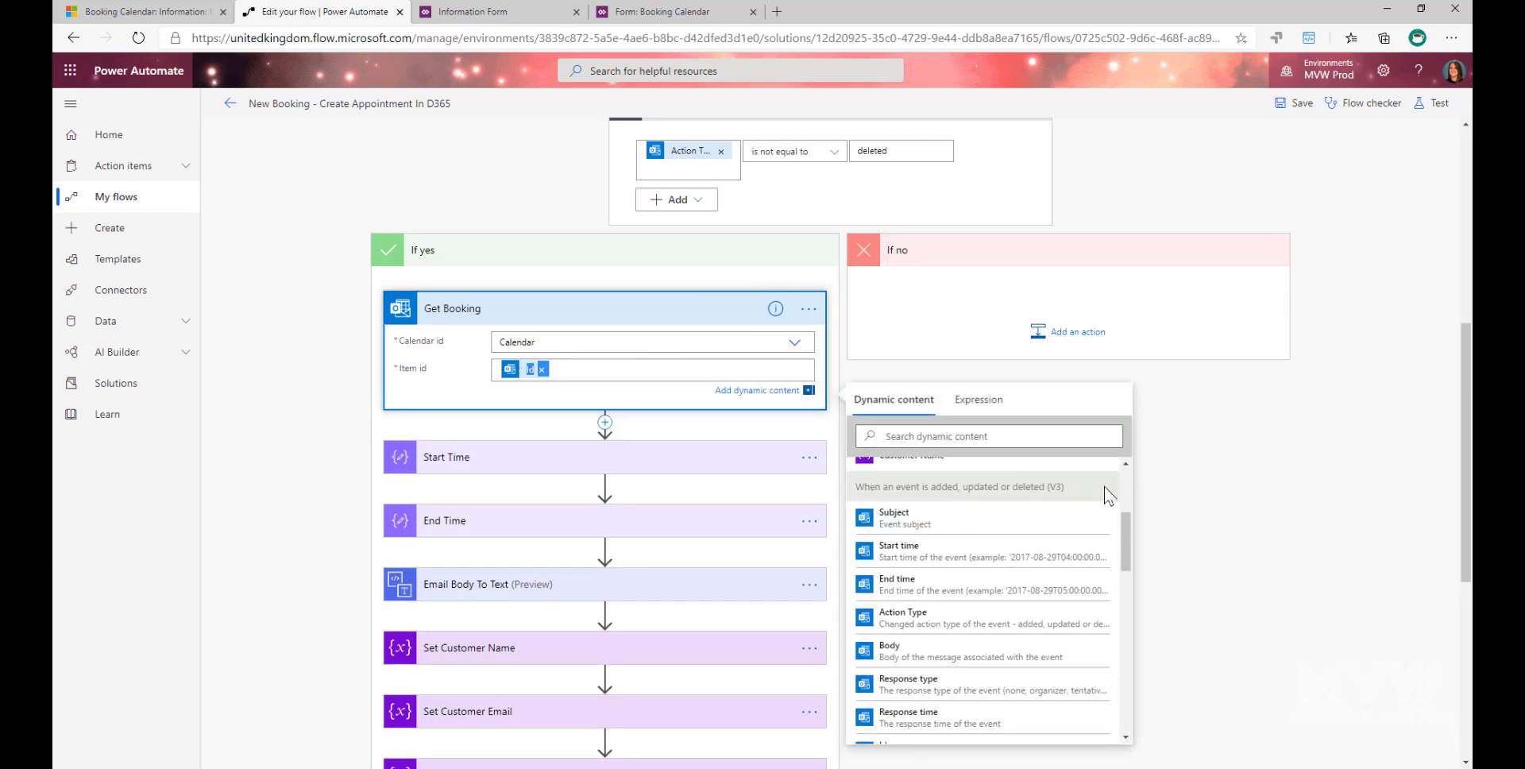
pyautogui.click(1209, 475)
# - Expand the Start Time and End Time actions to review their inputs
pyautogui.scroll(-3, 506, 320)
pyautogui.click(504, 251)
pyautogui.click(504, 352)
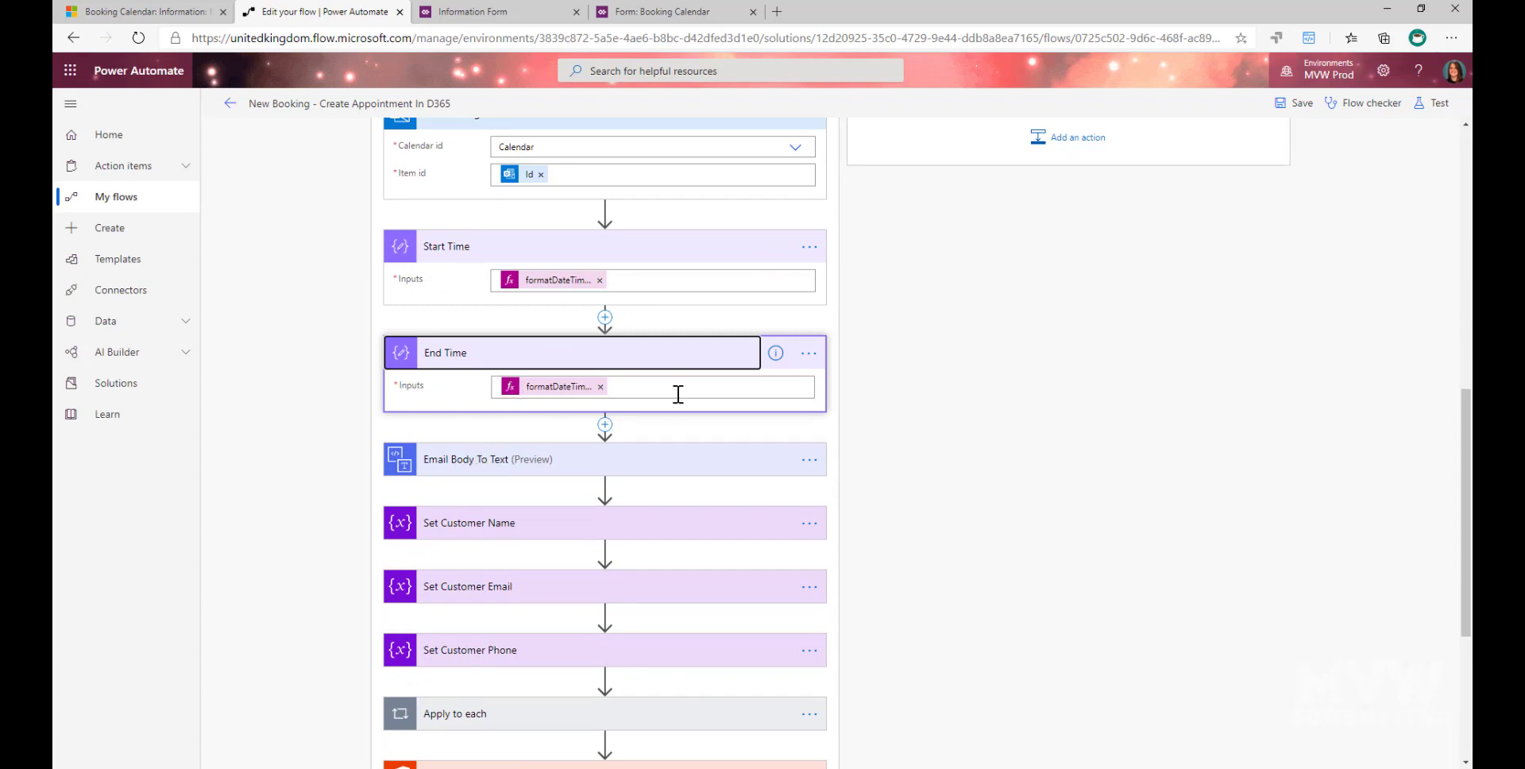
pyautogui.scroll(1, 677, 394)
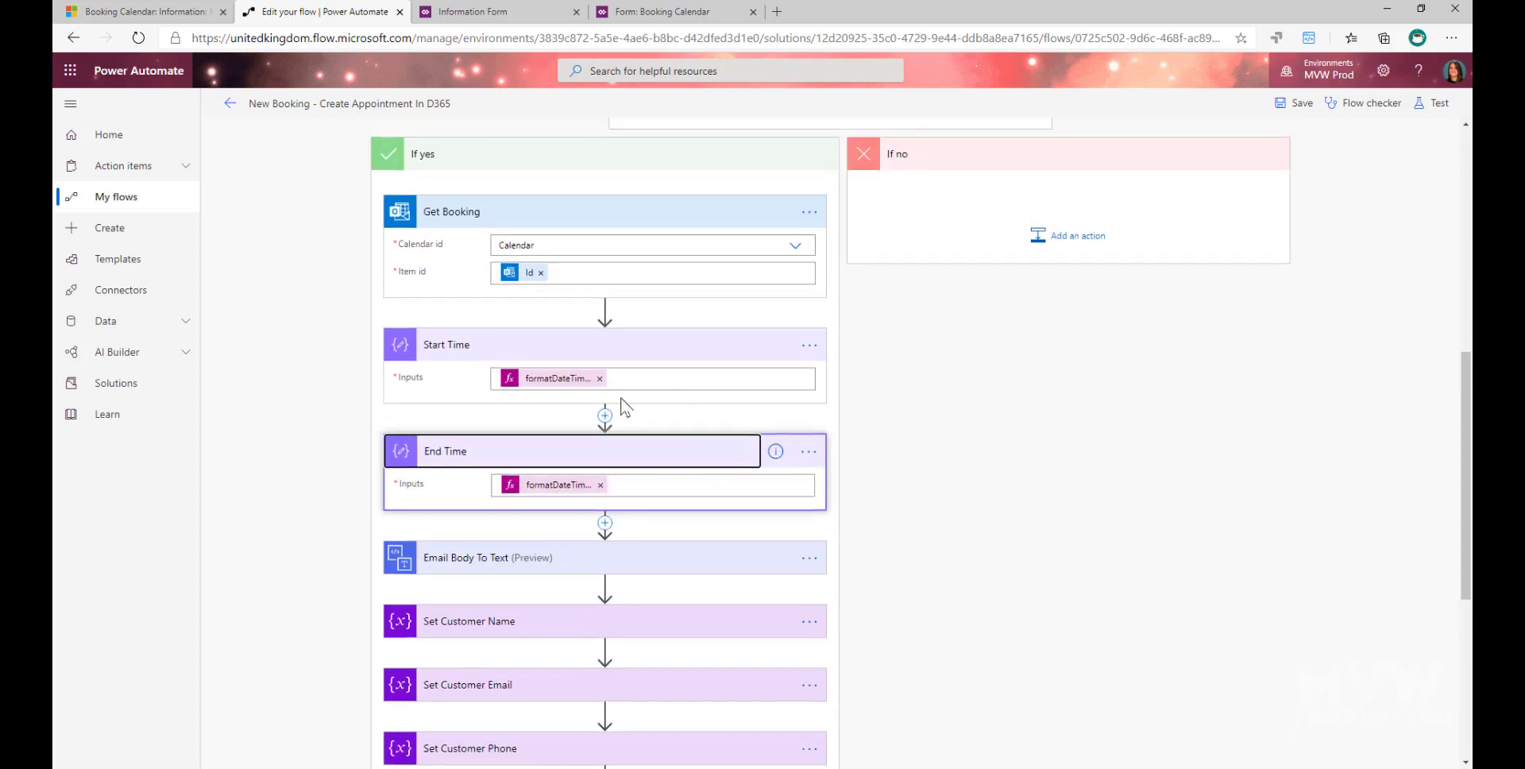
# - Examine the formatDateTime expression in Start Time, including its date format string, and collapse both time actions
pyautogui.click(553, 384)
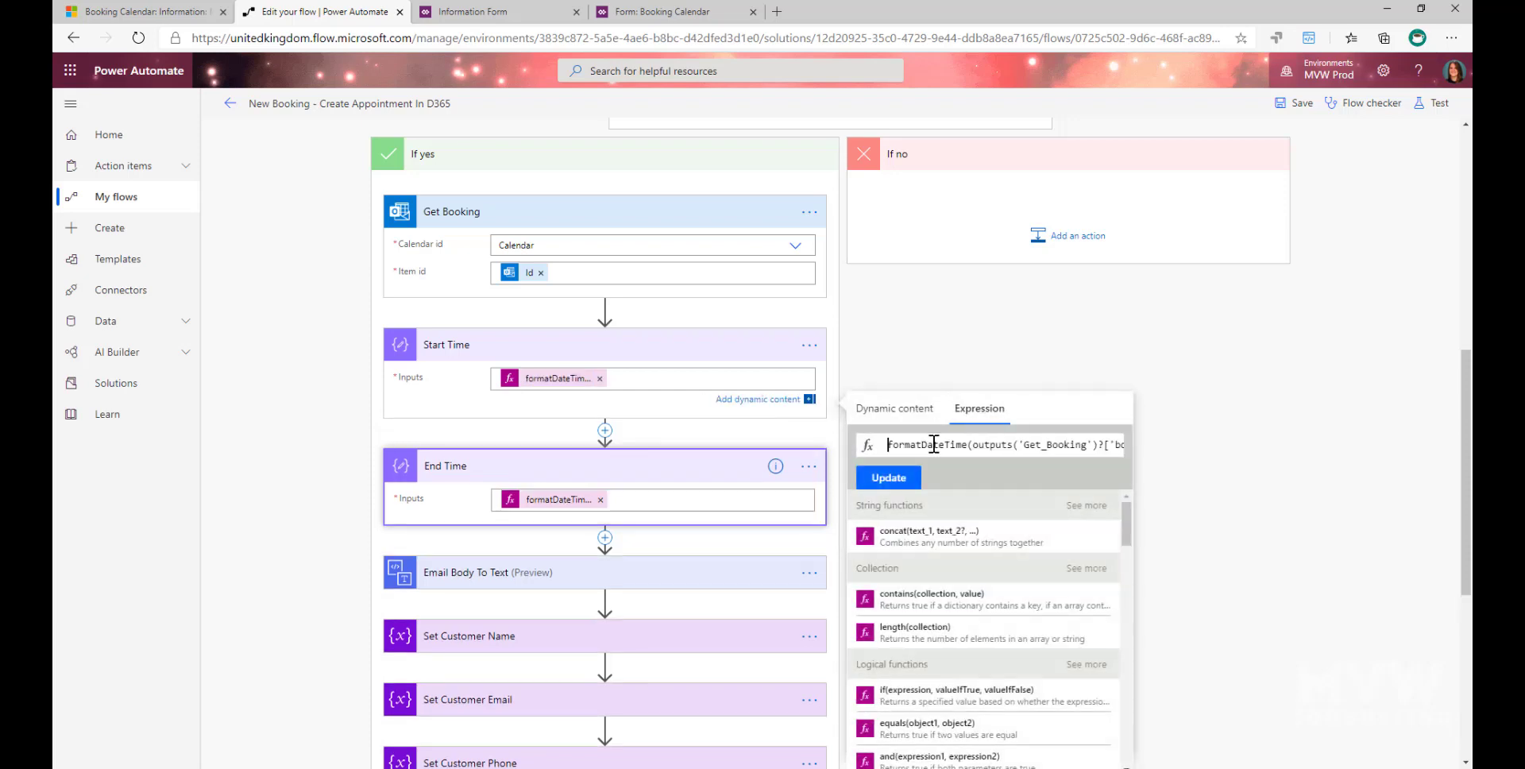
pyautogui.moveTo(889, 444); pyautogui.dragTo(1124, 450)
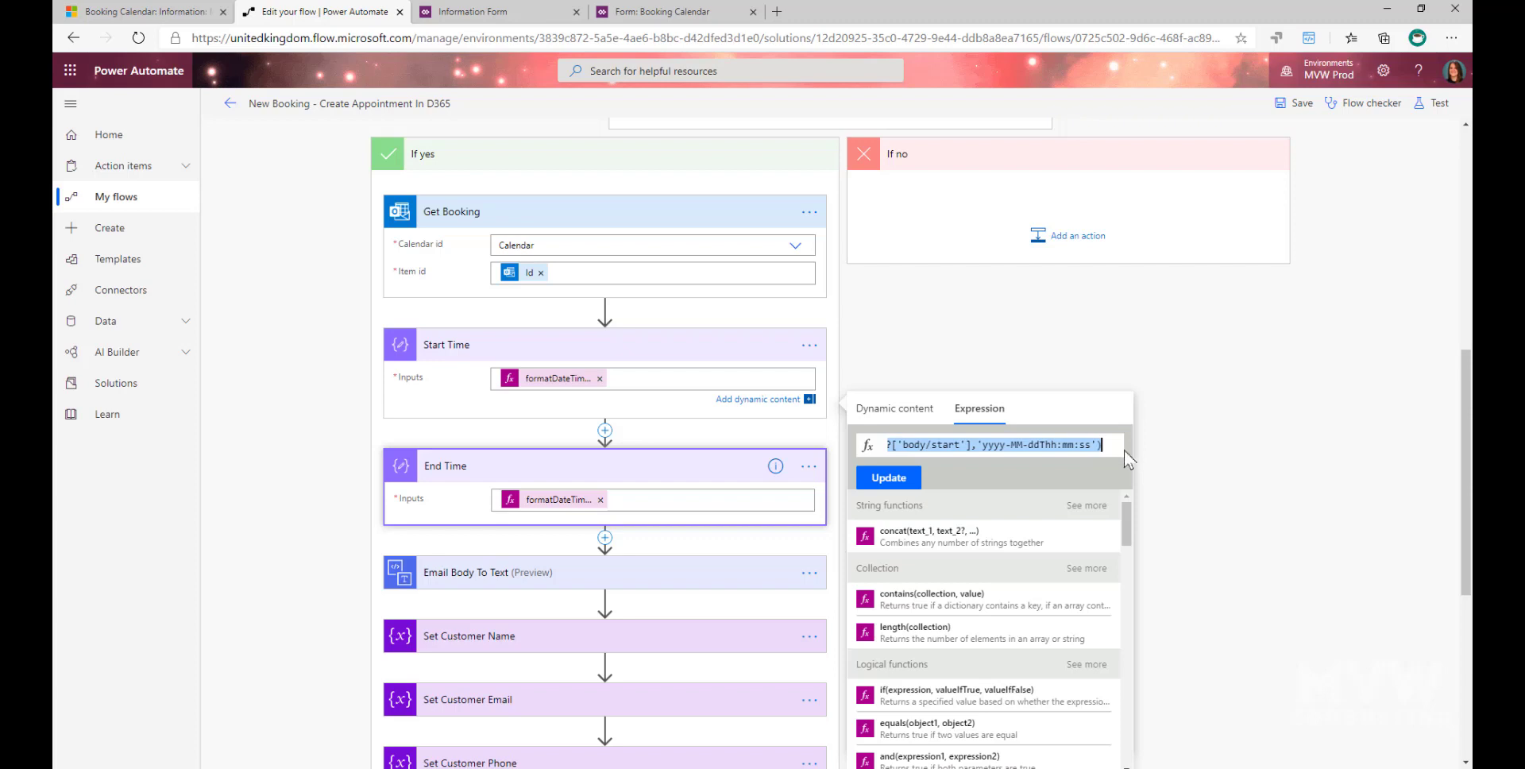
pyautogui.click(983, 446)
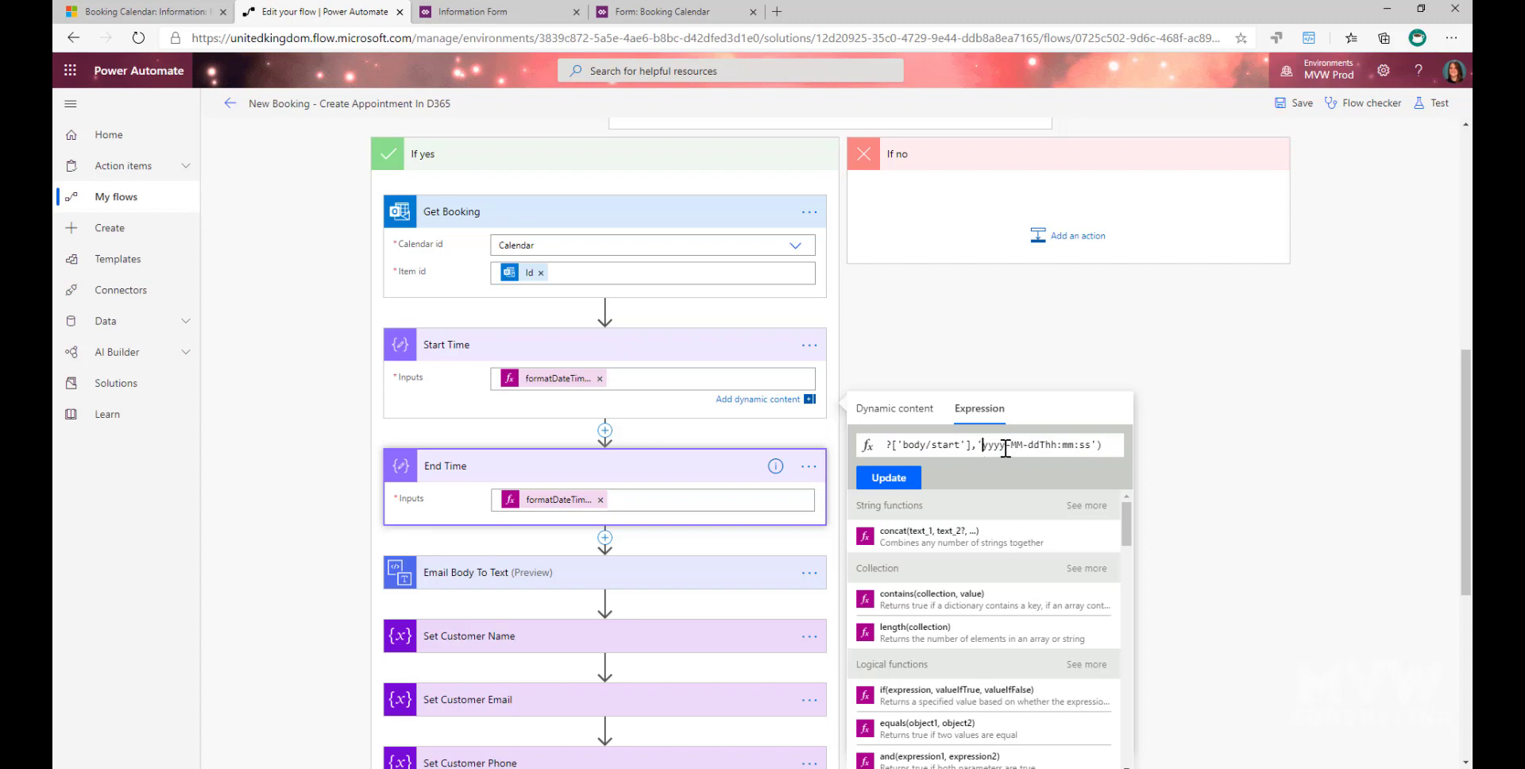
pyautogui.doubleClick(1005, 447)
pyautogui.moveTo(1014, 450); pyautogui.dragTo(1040, 450)
pyautogui.click(449, 344)
pyautogui.click(451, 409)
# - Review the Email Body To Text content and expand the Set Customer Name, Set Customer Email and Set Customer Phone actions
pyautogui.scroll(-3, 953, 408)
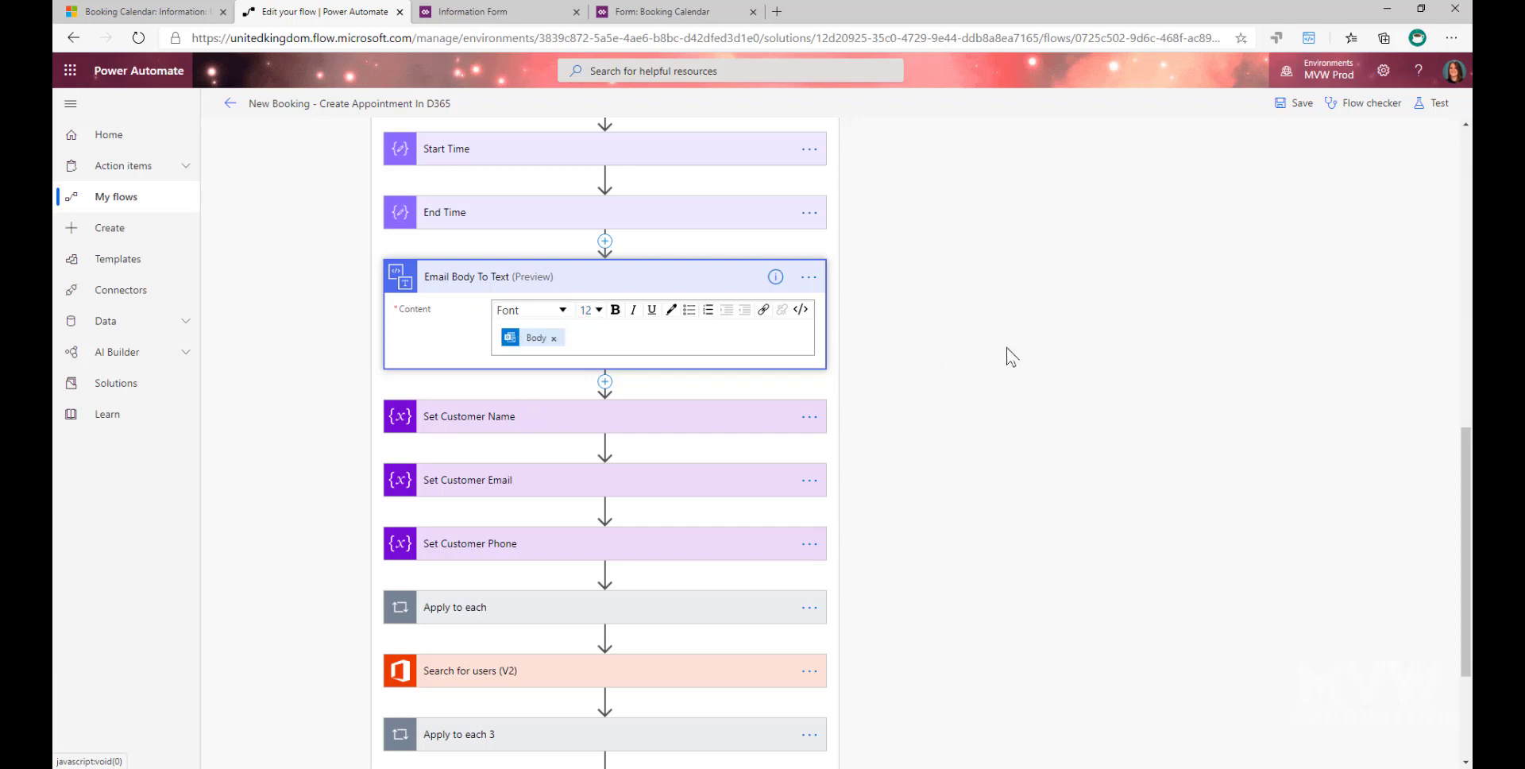
pyautogui.scroll(-3, 1007, 356)
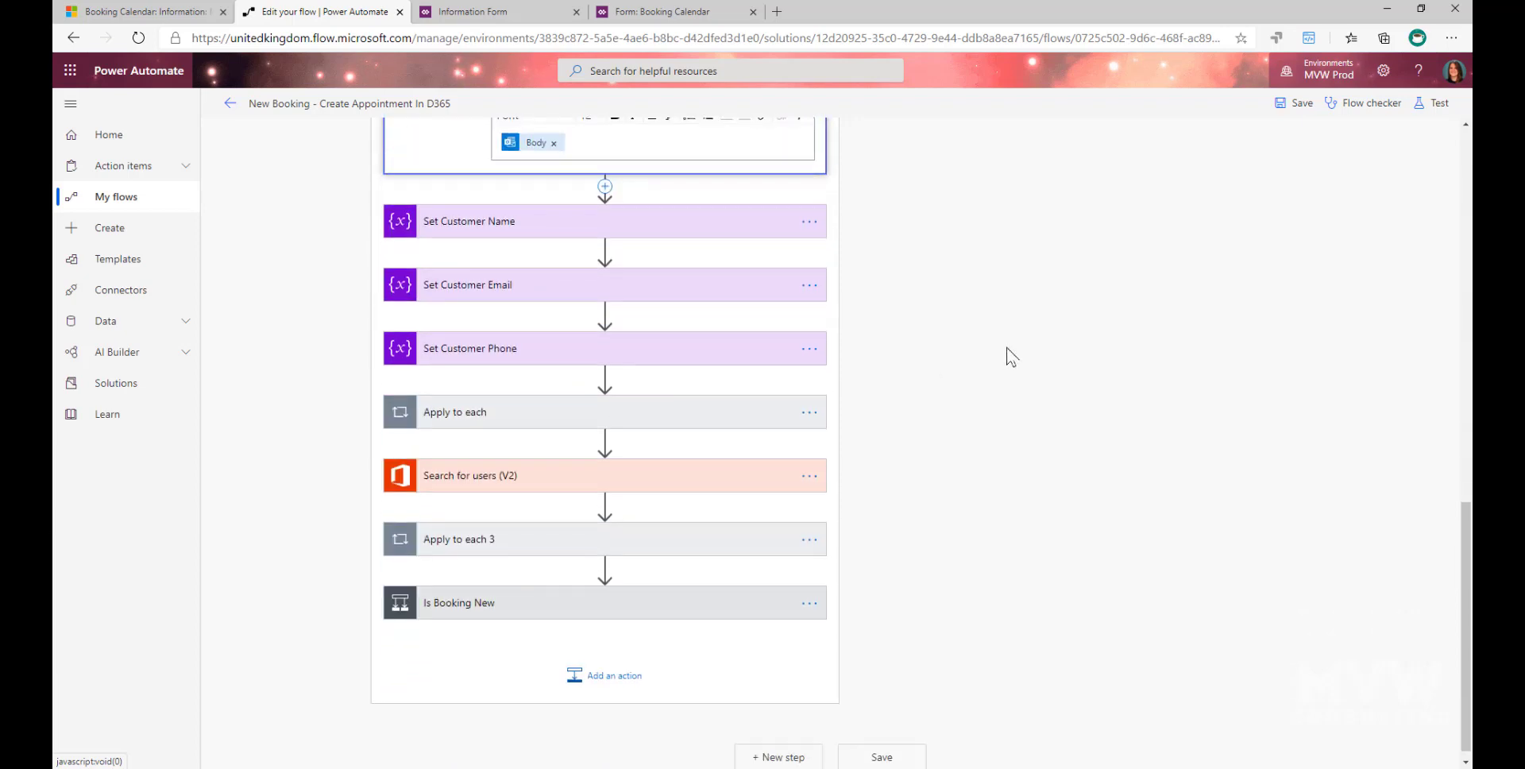
pyautogui.click(705, 229)
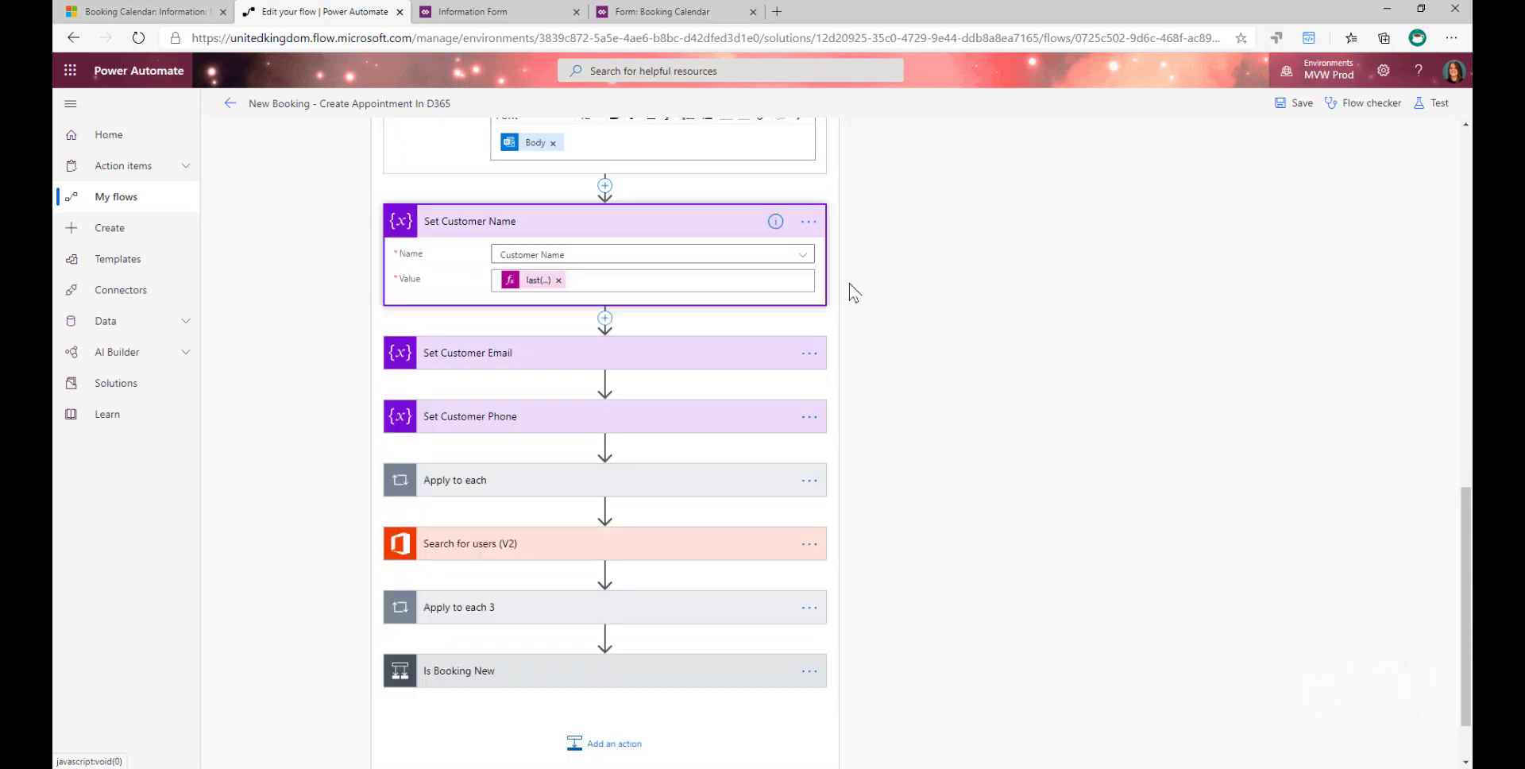
pyautogui.click(495, 354)
pyautogui.click(505, 490)
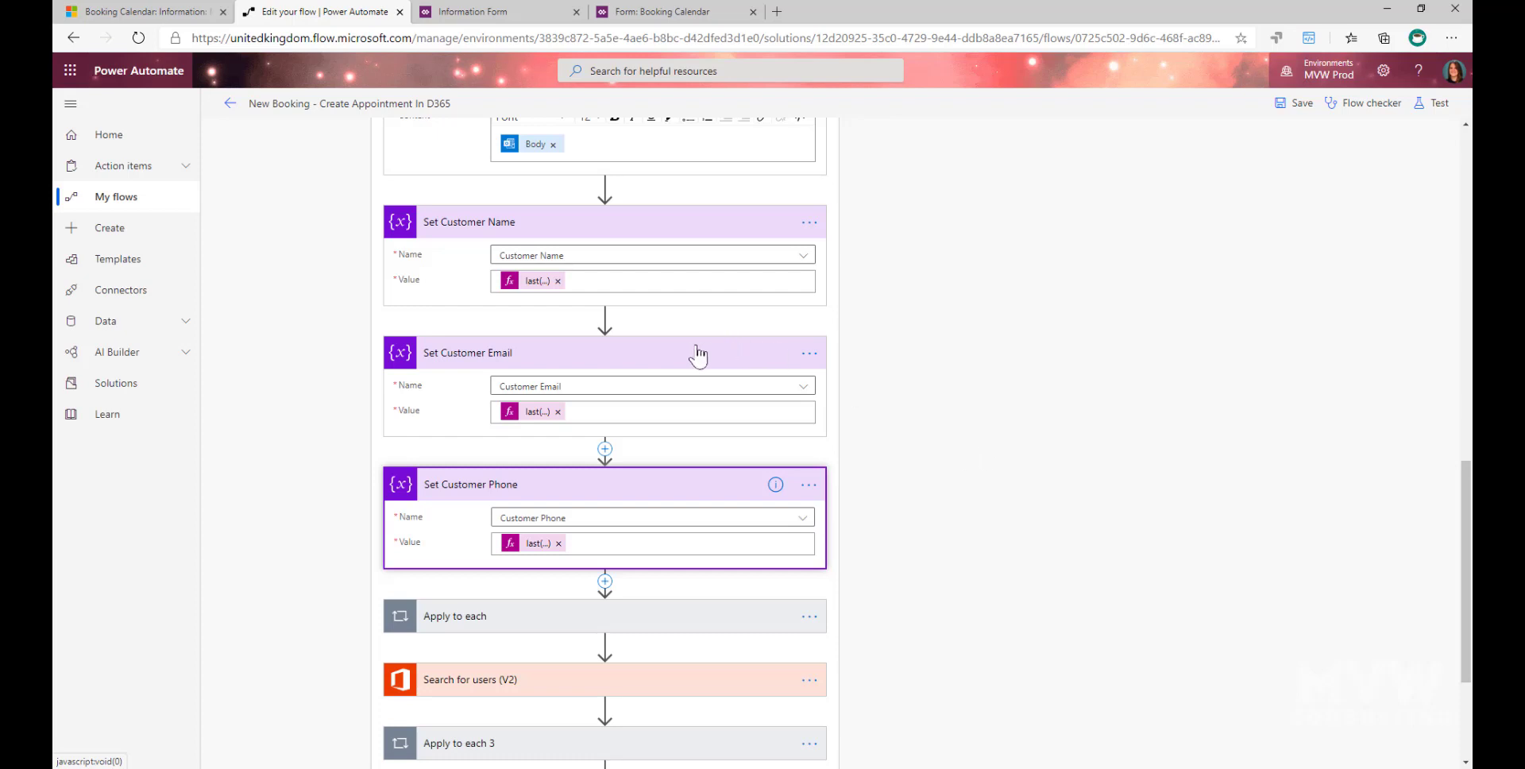
# - Examine the split expression used as the value in Set Customer Name, and close the expression editor without changes
pyautogui.click(529, 283)
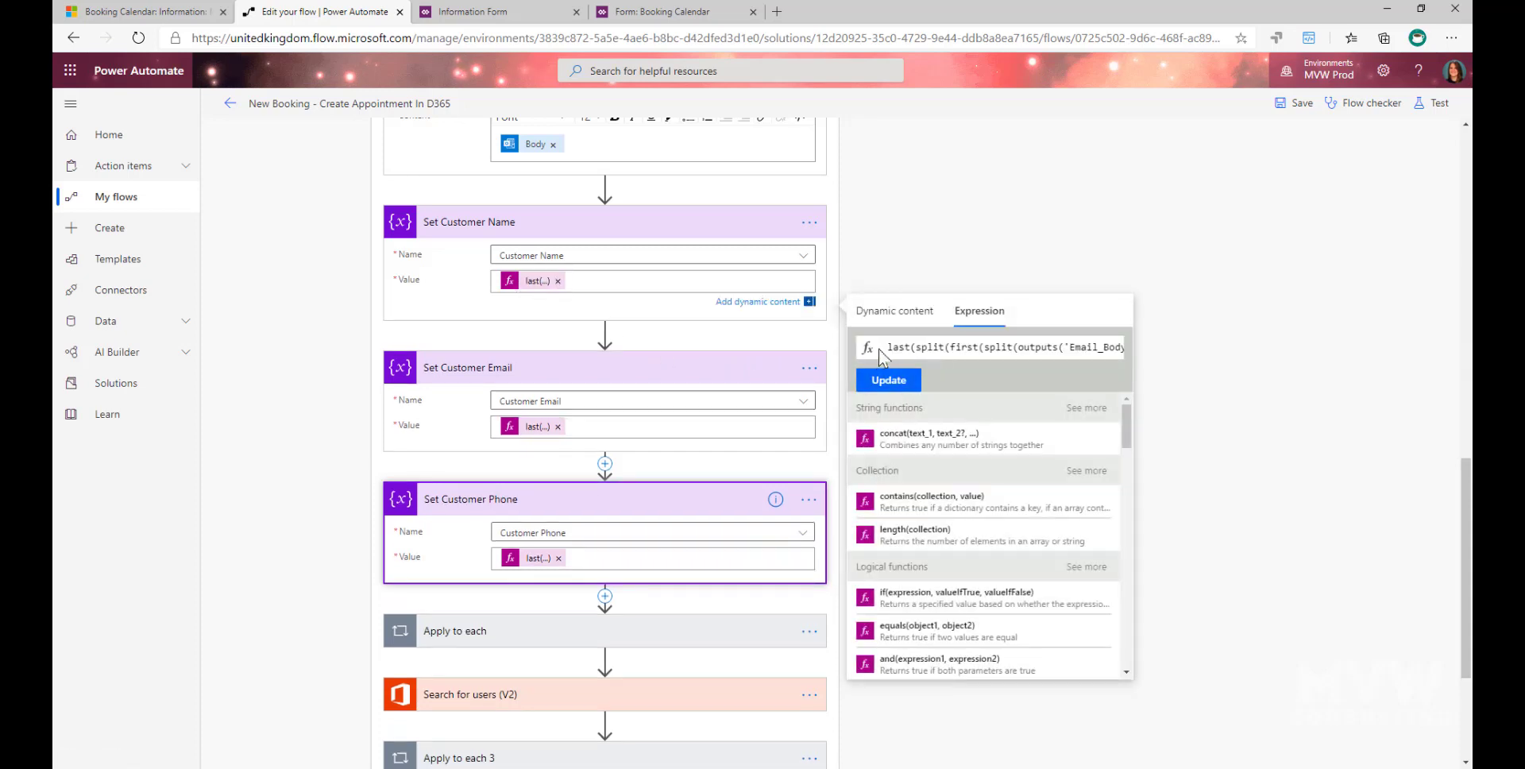
pyautogui.moveTo(983, 348); pyautogui.dragTo(1116, 367)
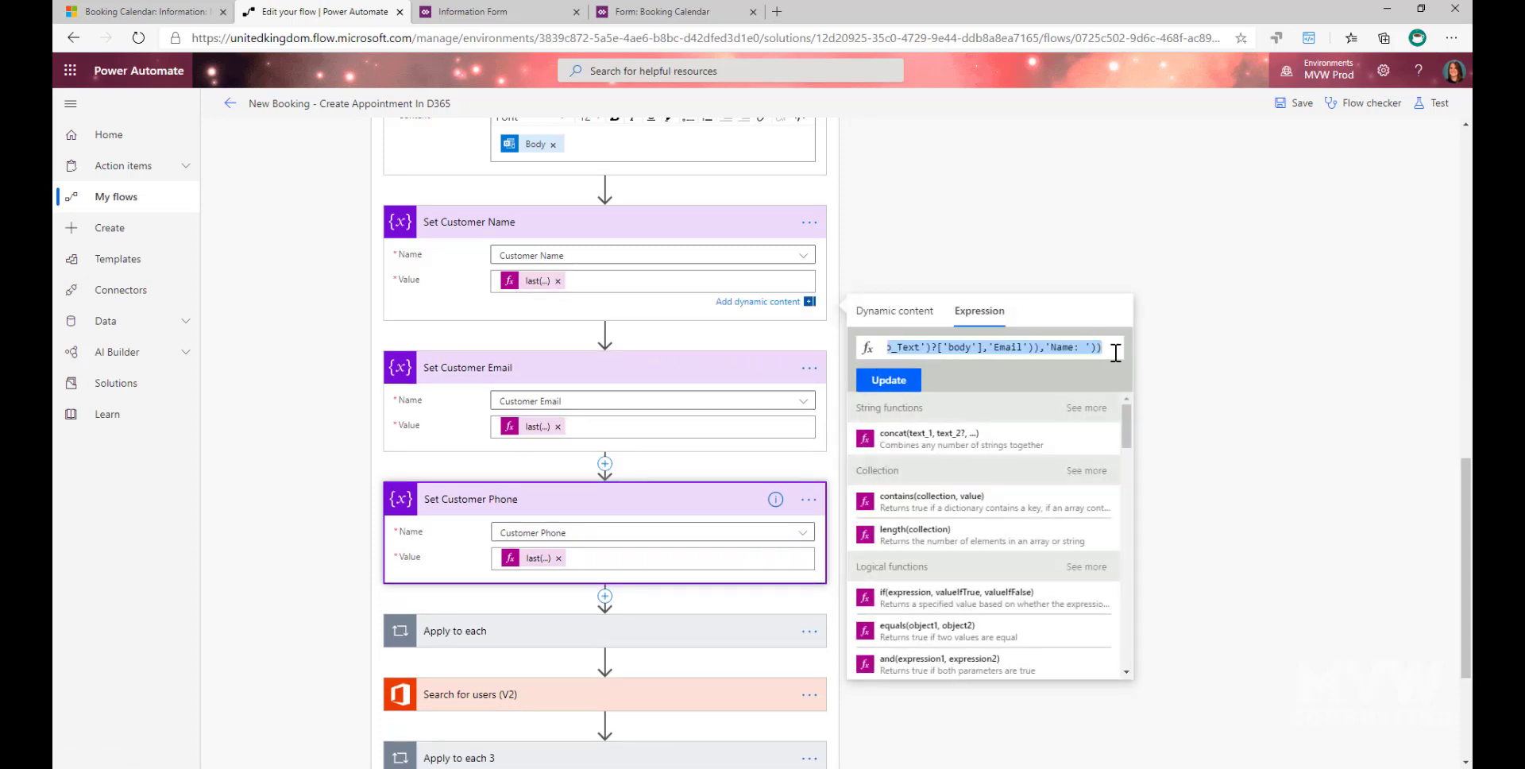
pyautogui.click(1119, 348)
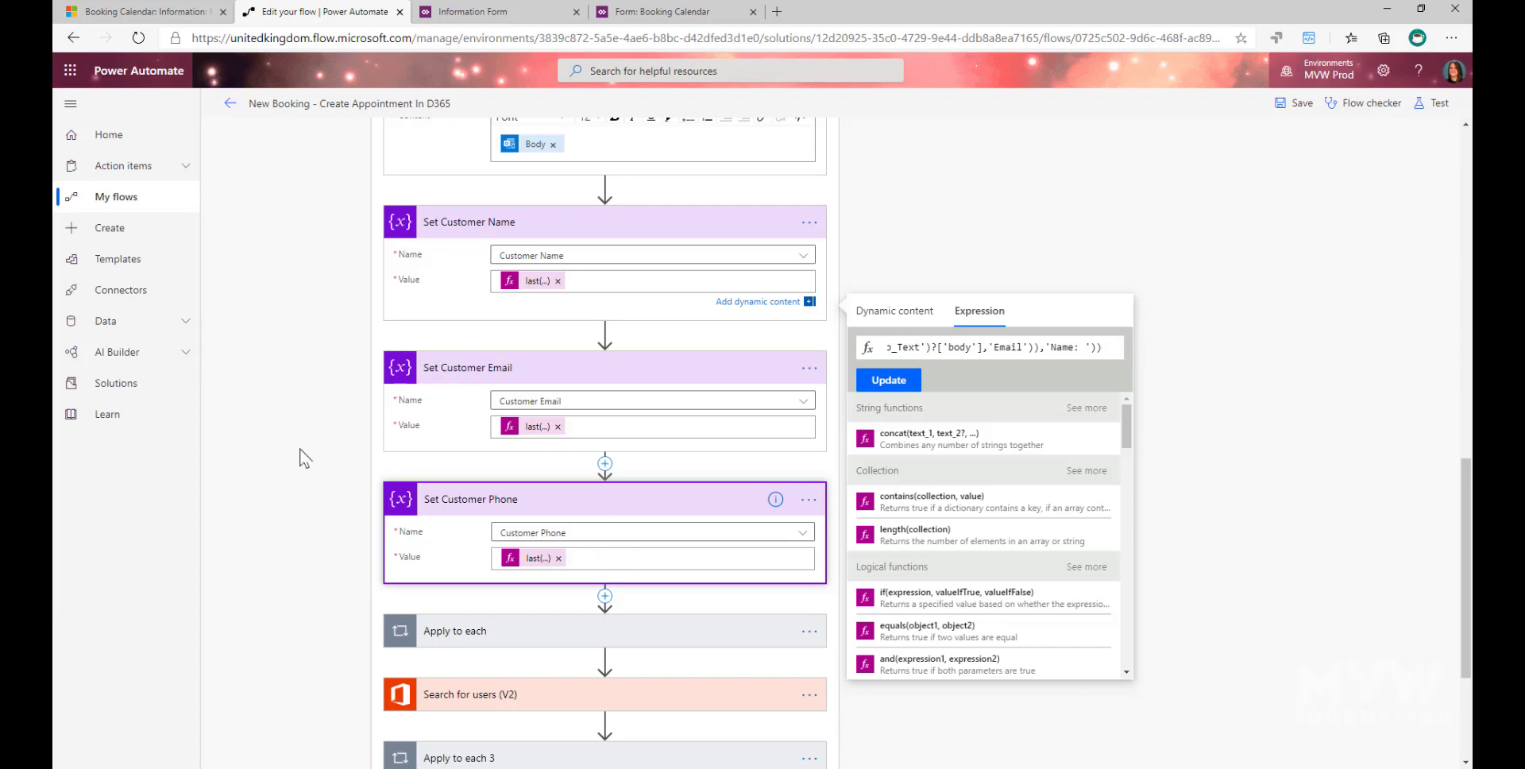
pyautogui.scroll(-3, 304, 456)
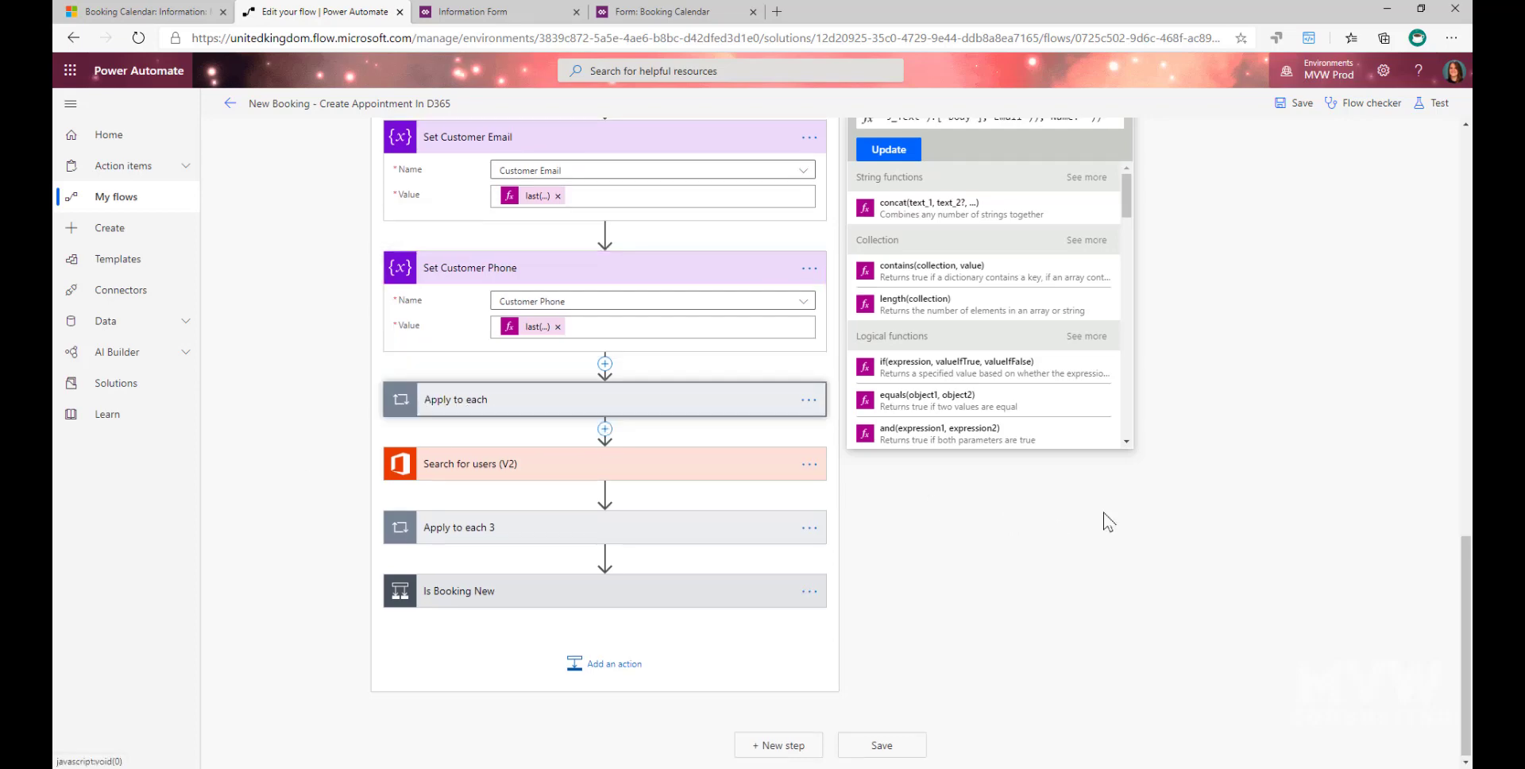
pyautogui.click(1103, 512)
# - Review the Apply to each loop over Categories with its Set Consultant Name action, and the Search for users (V2) search term
pyautogui.scroll(-1, 1127, 525)
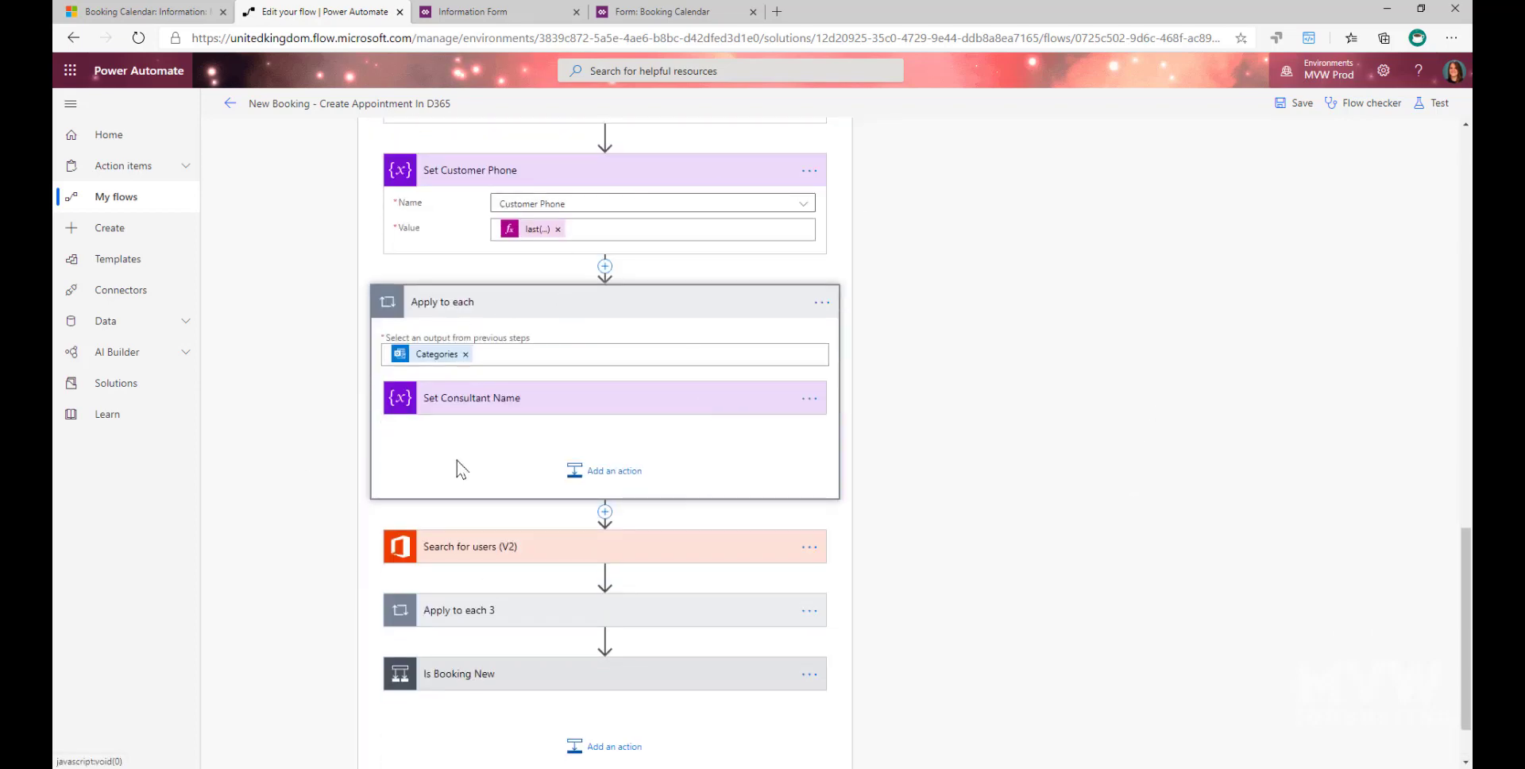
pyautogui.click(554, 403)
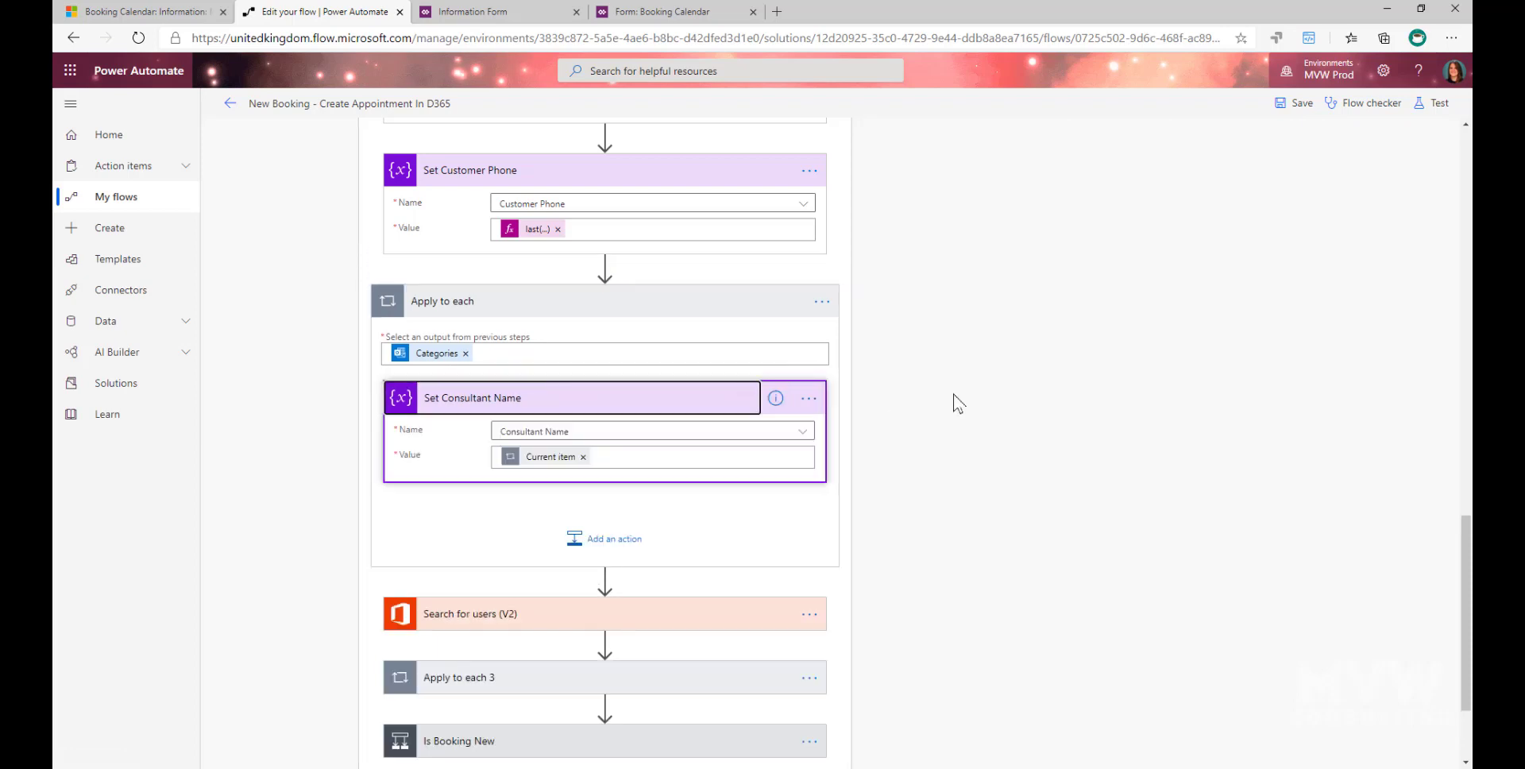
pyautogui.scroll(-1, 953, 401)
pyautogui.scroll(-1, 910, 468)
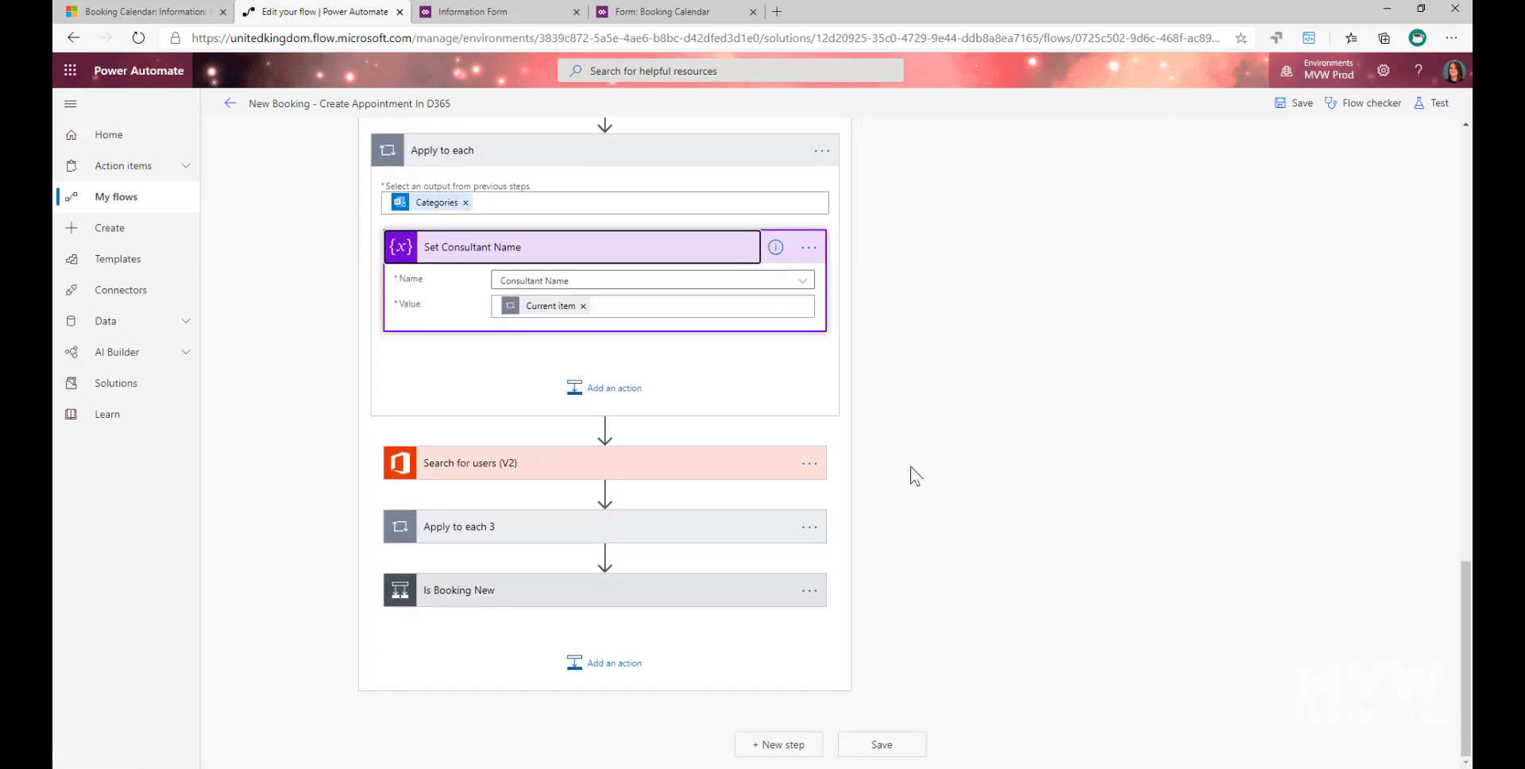
pyautogui.click(442, 464)
pyautogui.scroll(-1, 1136, 392)
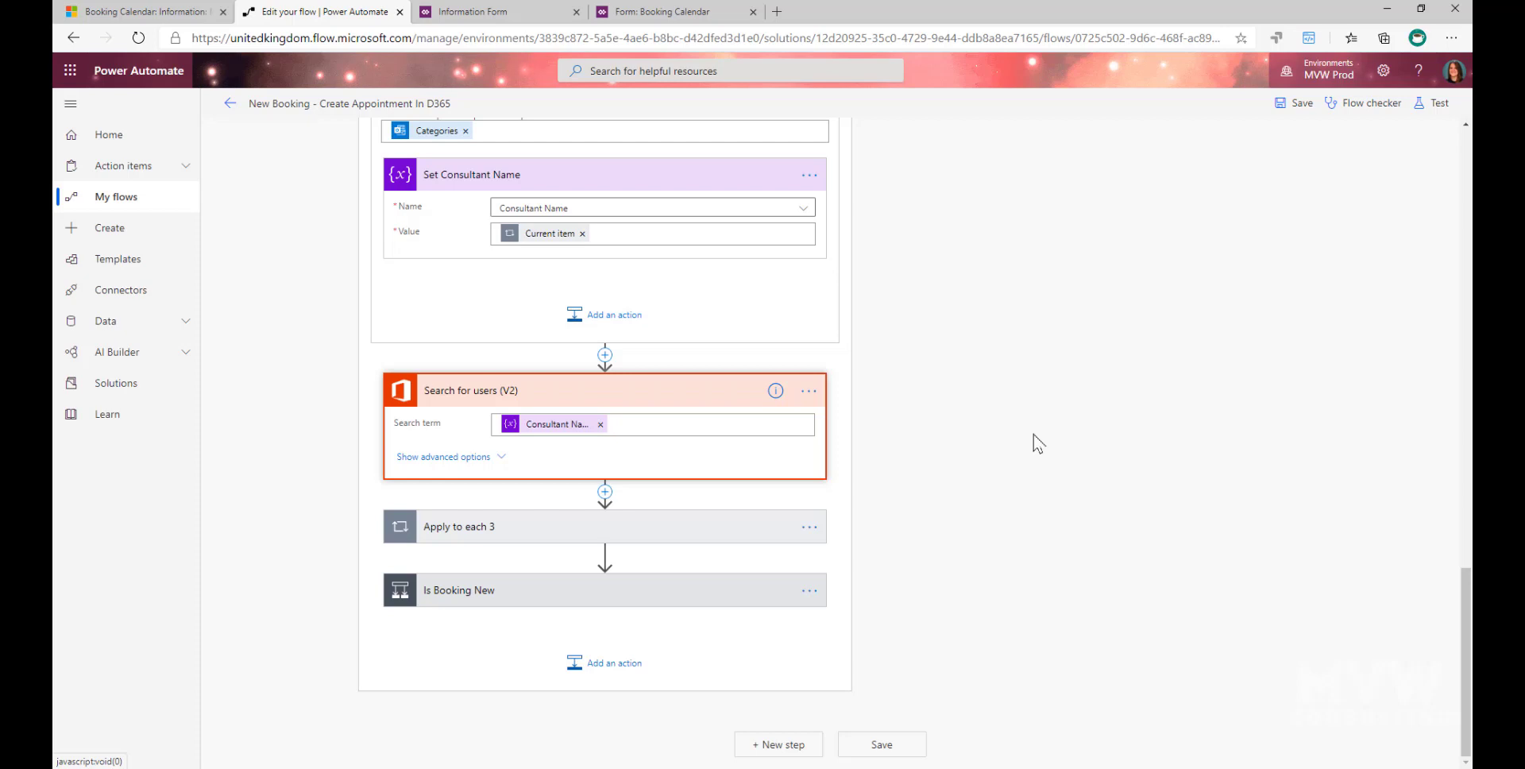
# - Expand Apply to each 3 and its List records action, and show the advanced options of List records
pyautogui.click(469, 536)
pyautogui.scroll(-1, 511, 561)
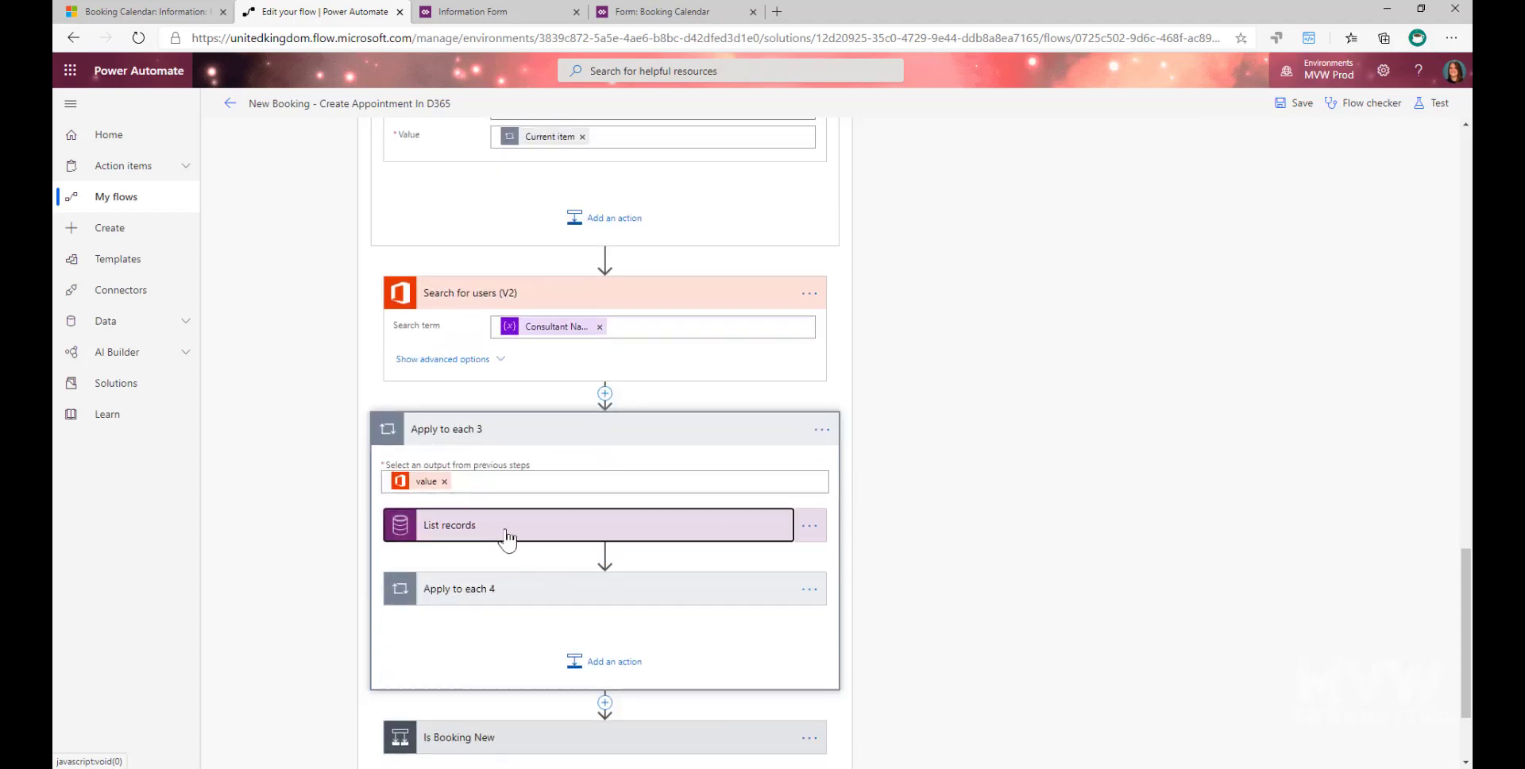
pyautogui.click(503, 534)
pyautogui.scroll(-2, 951, 417)
pyautogui.click(499, 398)
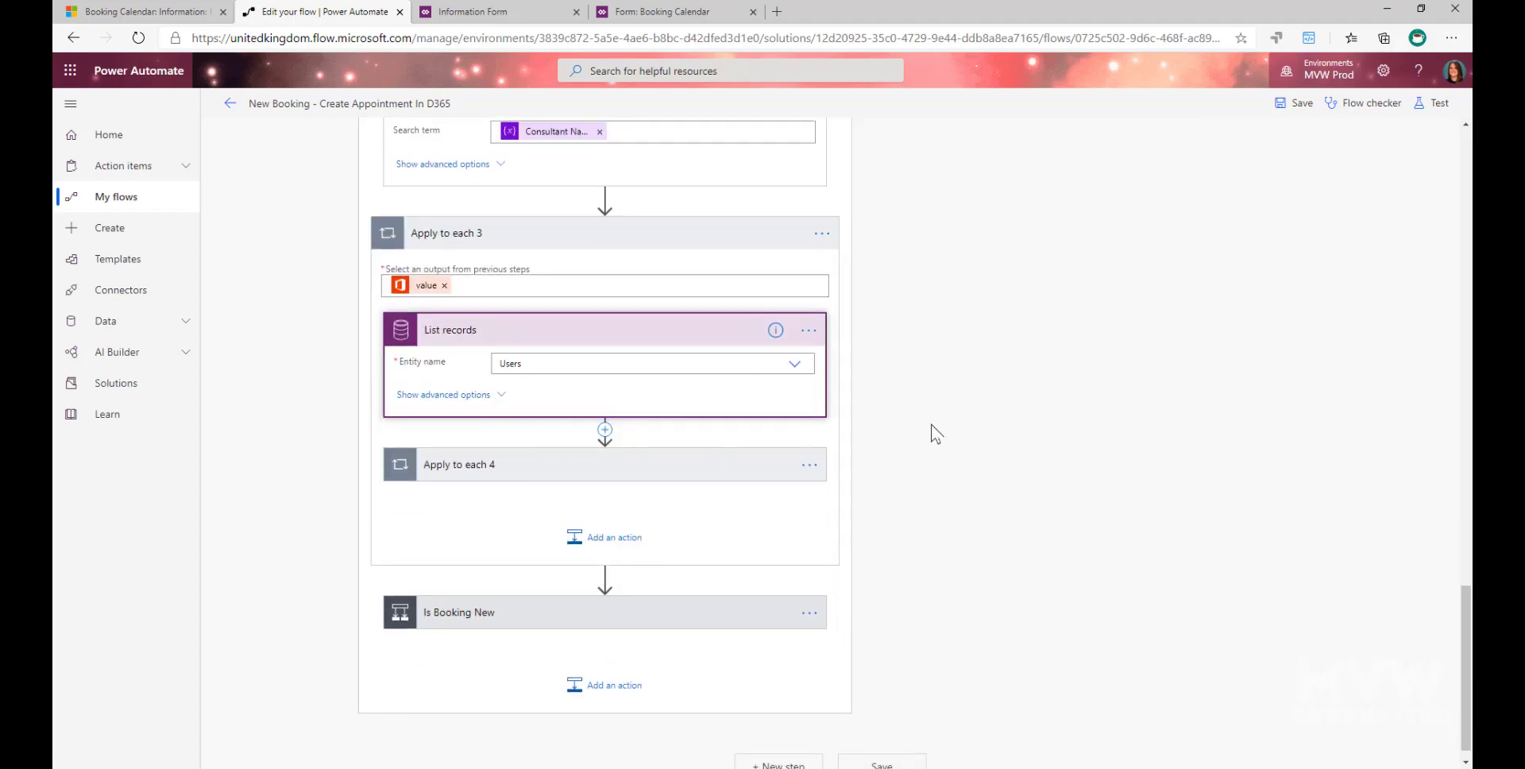
# - Examine the Users entity and filter query in List records, and open the dynamic content for the filter query
pyautogui.scroll(2, 1020, 433)
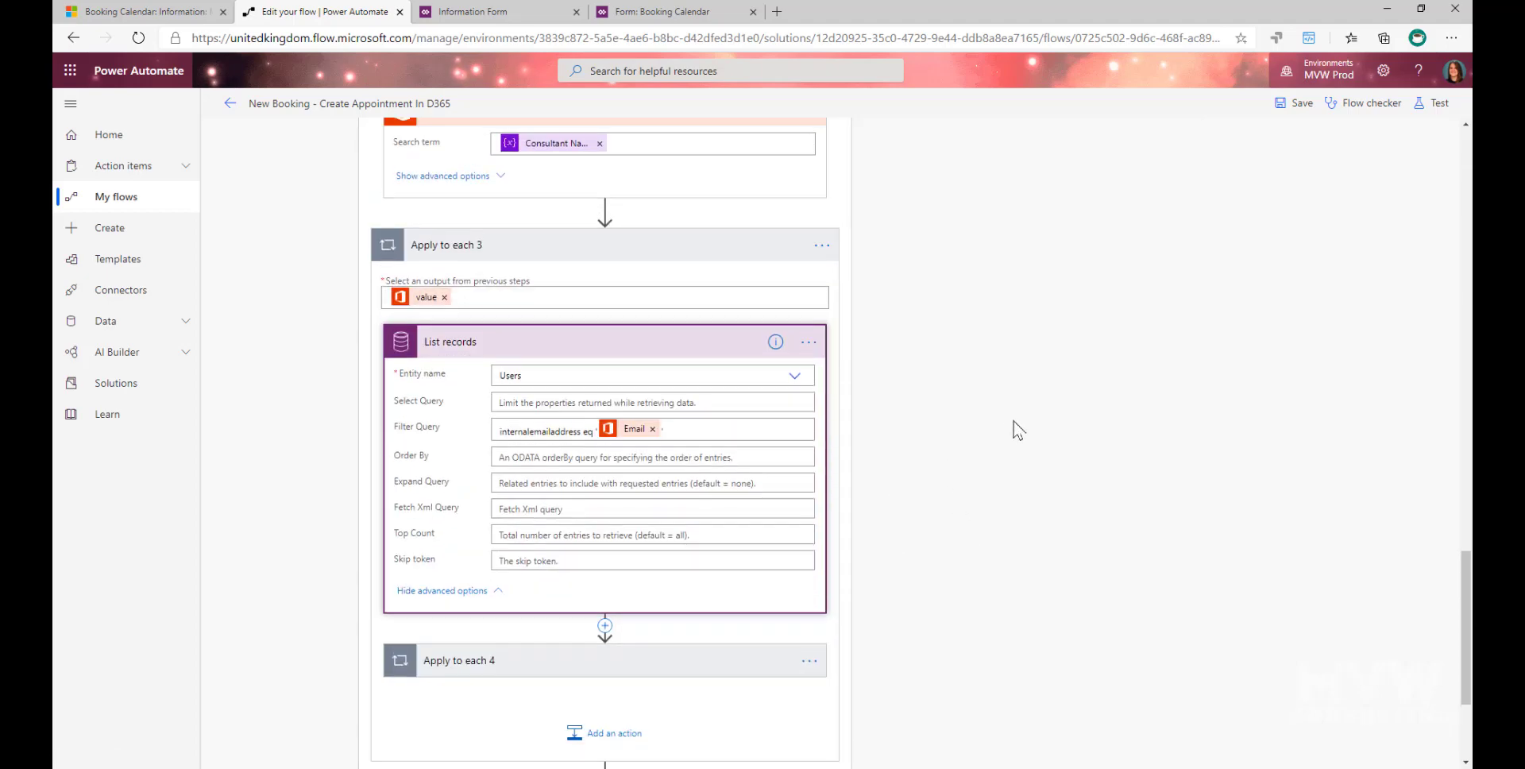
pyautogui.scroll(1, 1015, 445)
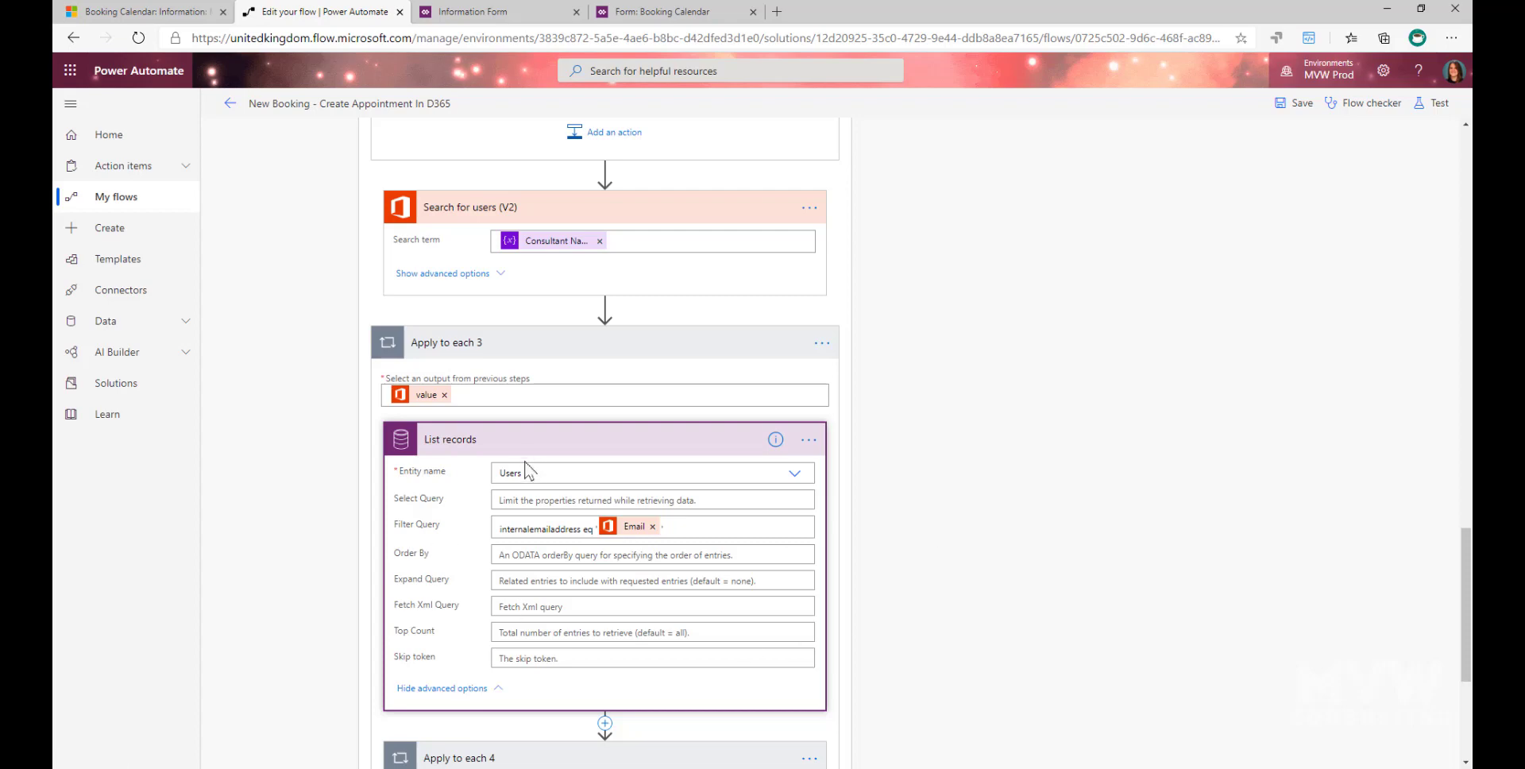
pyautogui.scroll(-1, 508, 523)
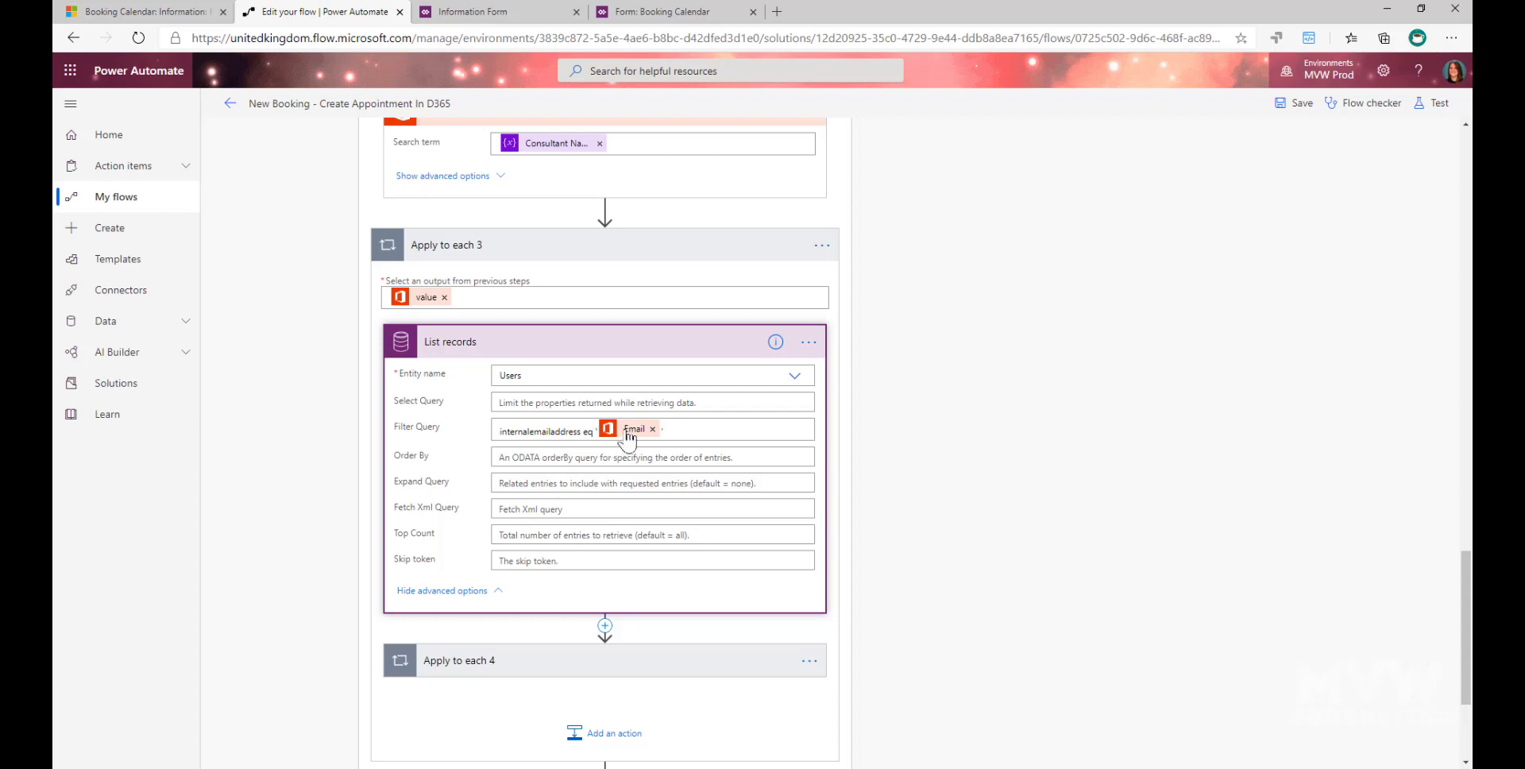
pyautogui.click(699, 429)
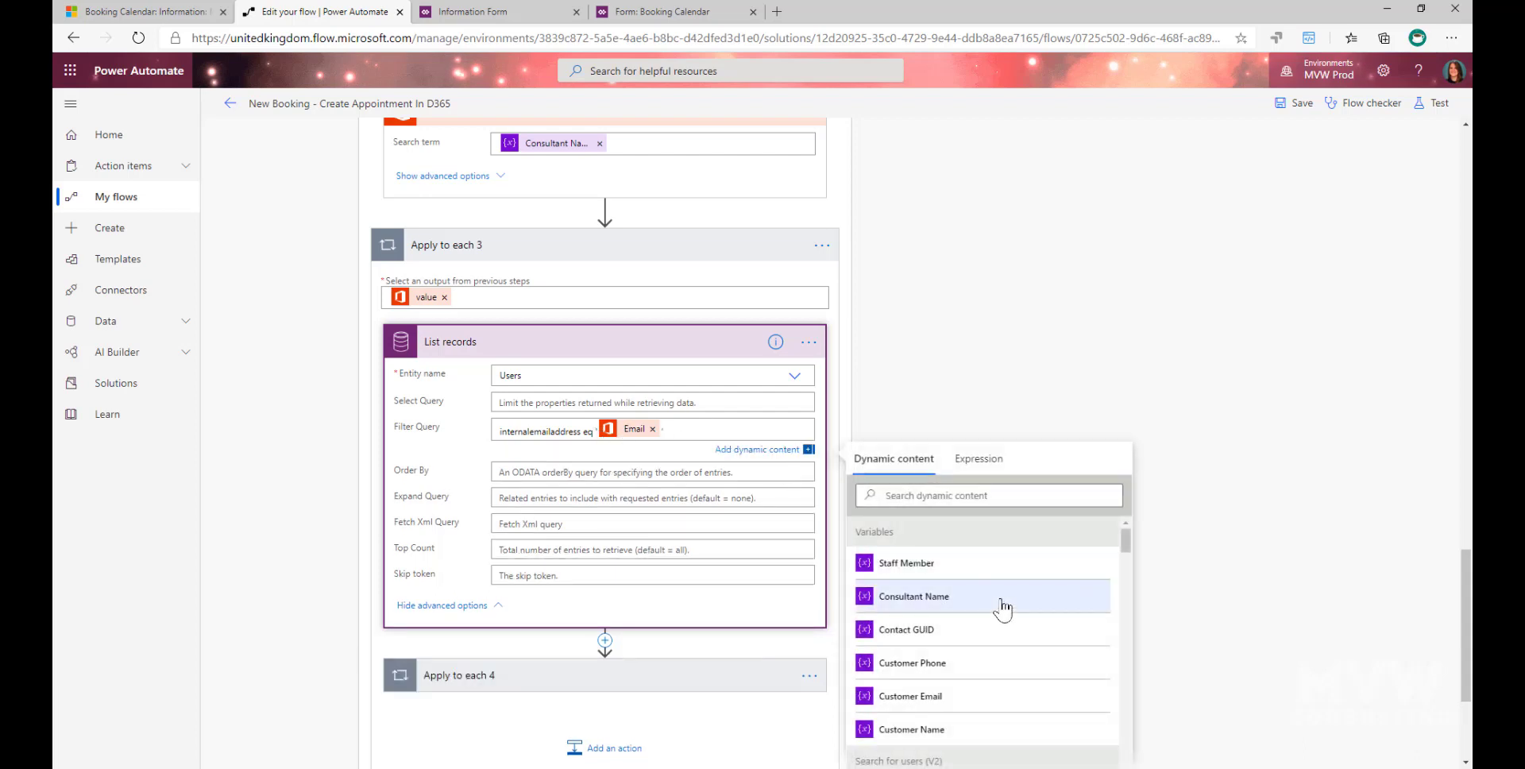
# - Browse the Search for users (V2) outputs offered for the filter query, and expand Apply to each 4 and its Get User ID action
pyautogui.scroll(-2, 1002, 608)
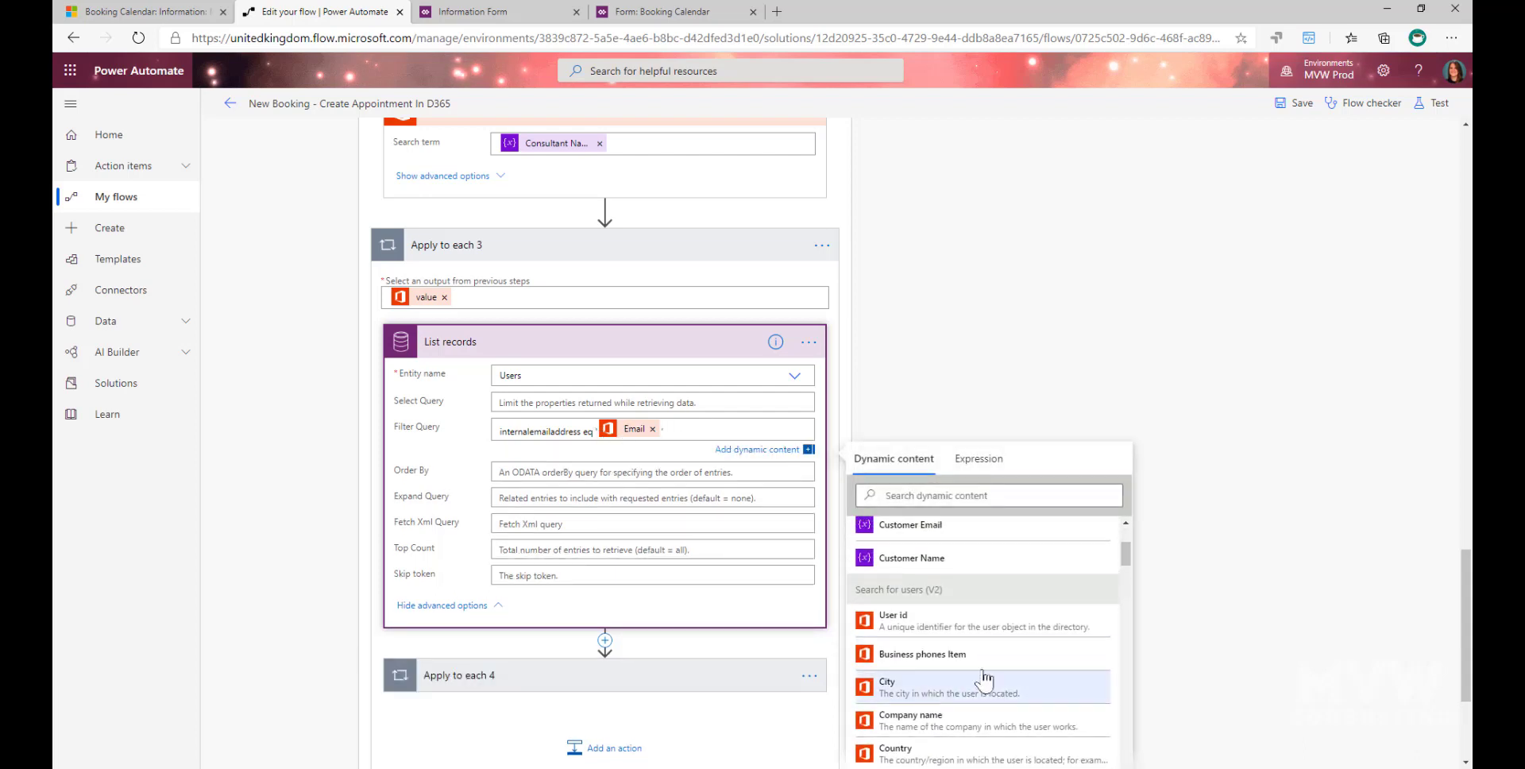
pyautogui.scroll(-1, 989, 627)
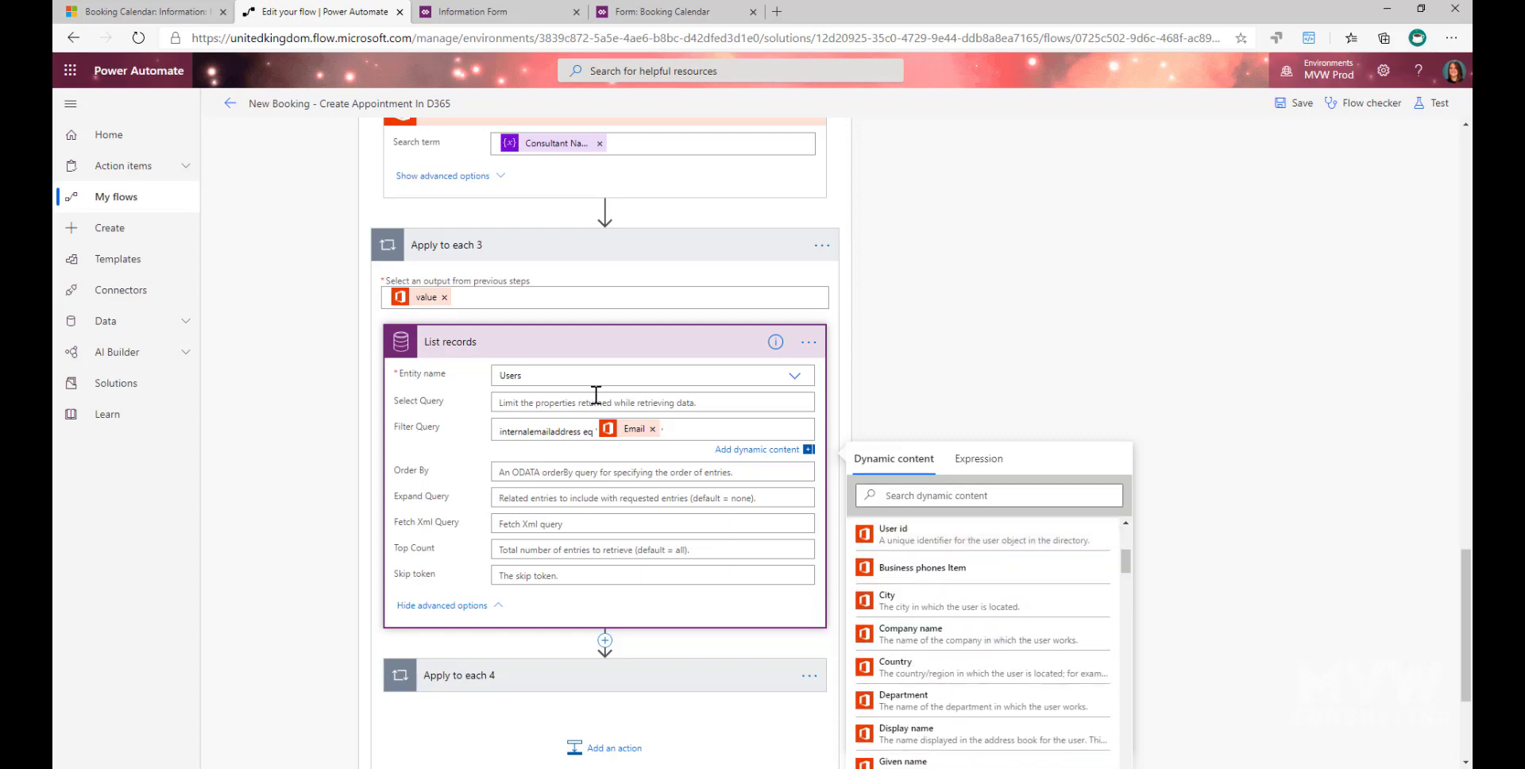
pyautogui.scroll(-2, 246, 495)
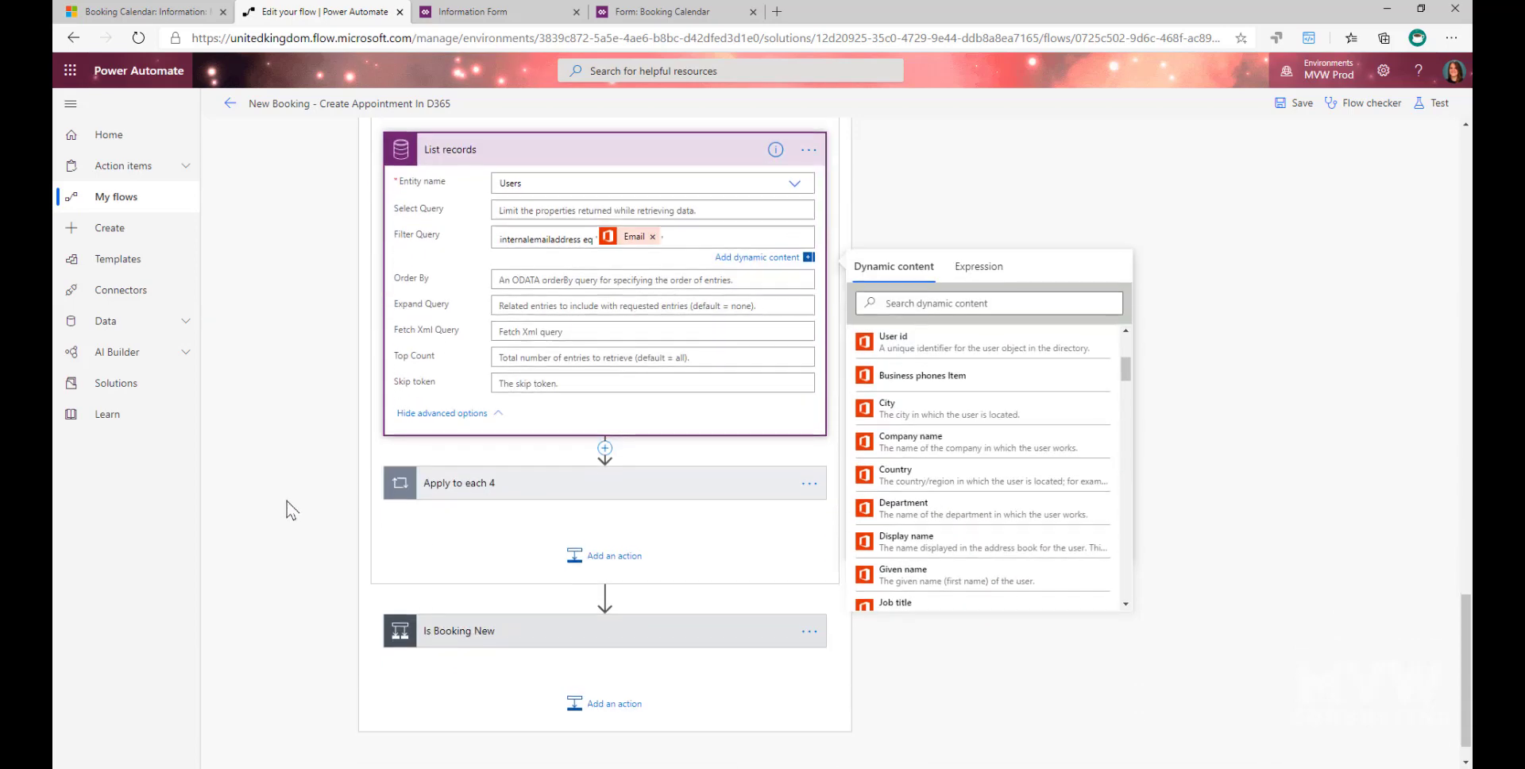
pyautogui.click(505, 486)
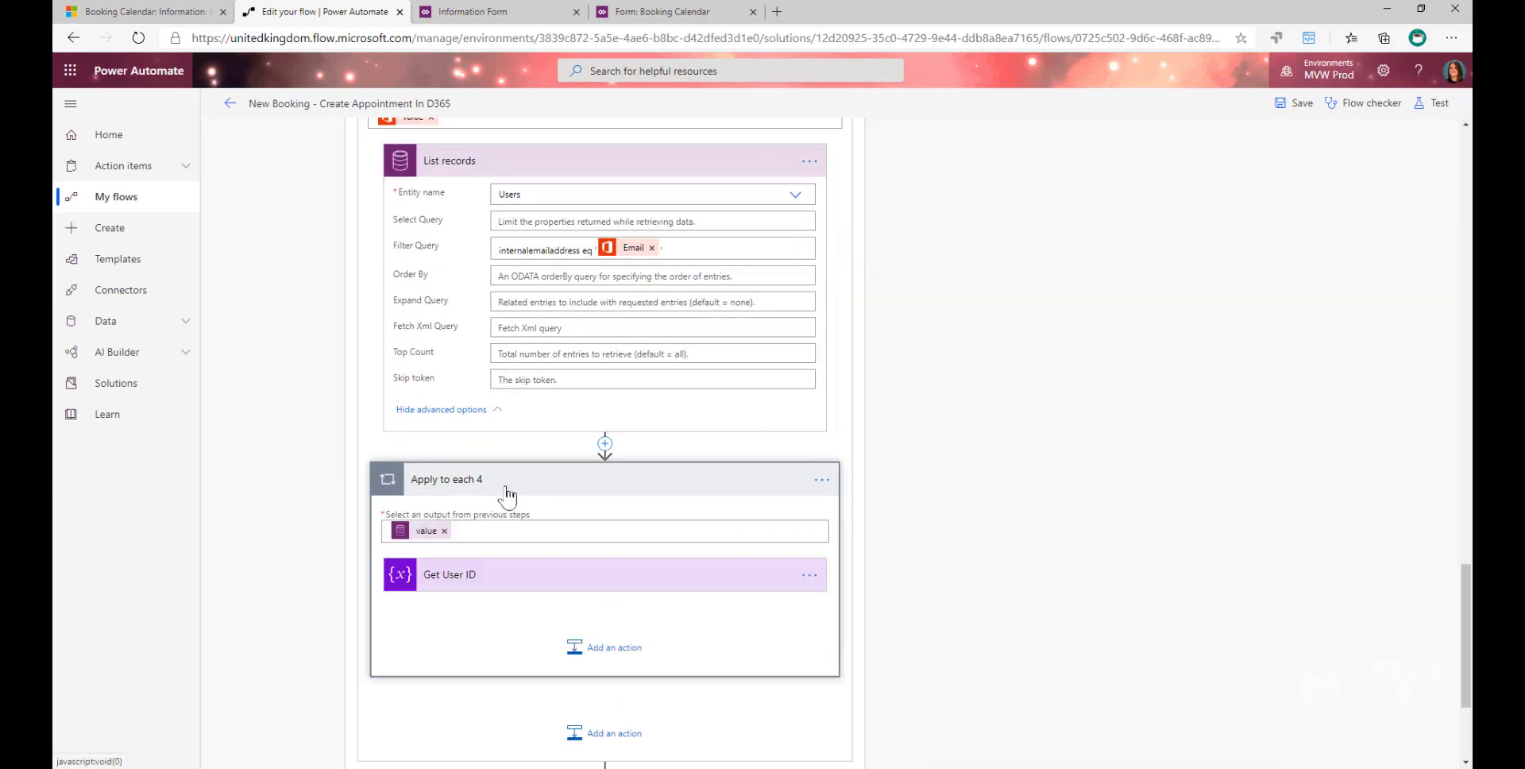
pyautogui.click(468, 591)
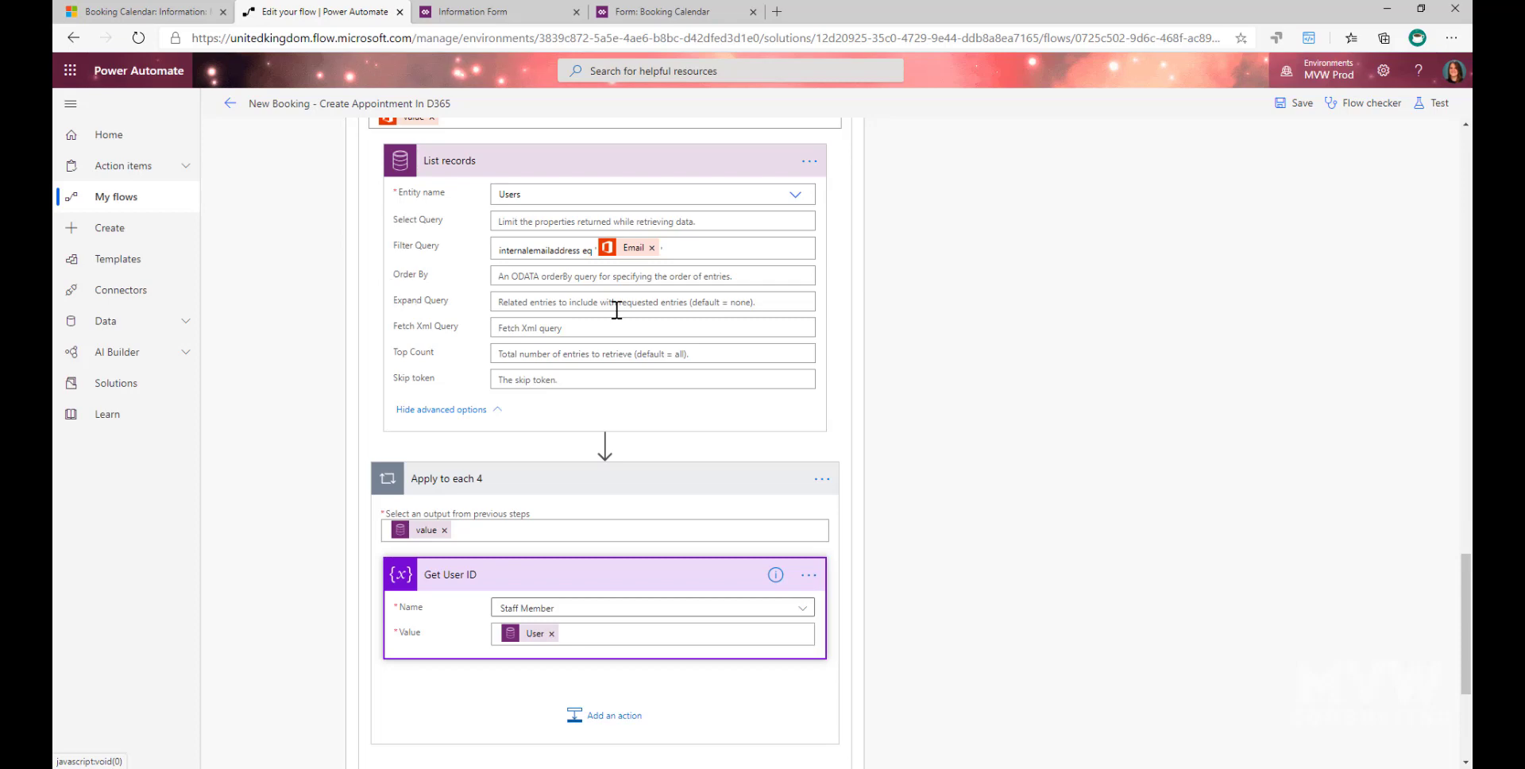
# - Examine the Staff Member variable and User value in Get User ID against List records, and close the dynamic content without changes
pyautogui.scroll(-1, 691, 397)
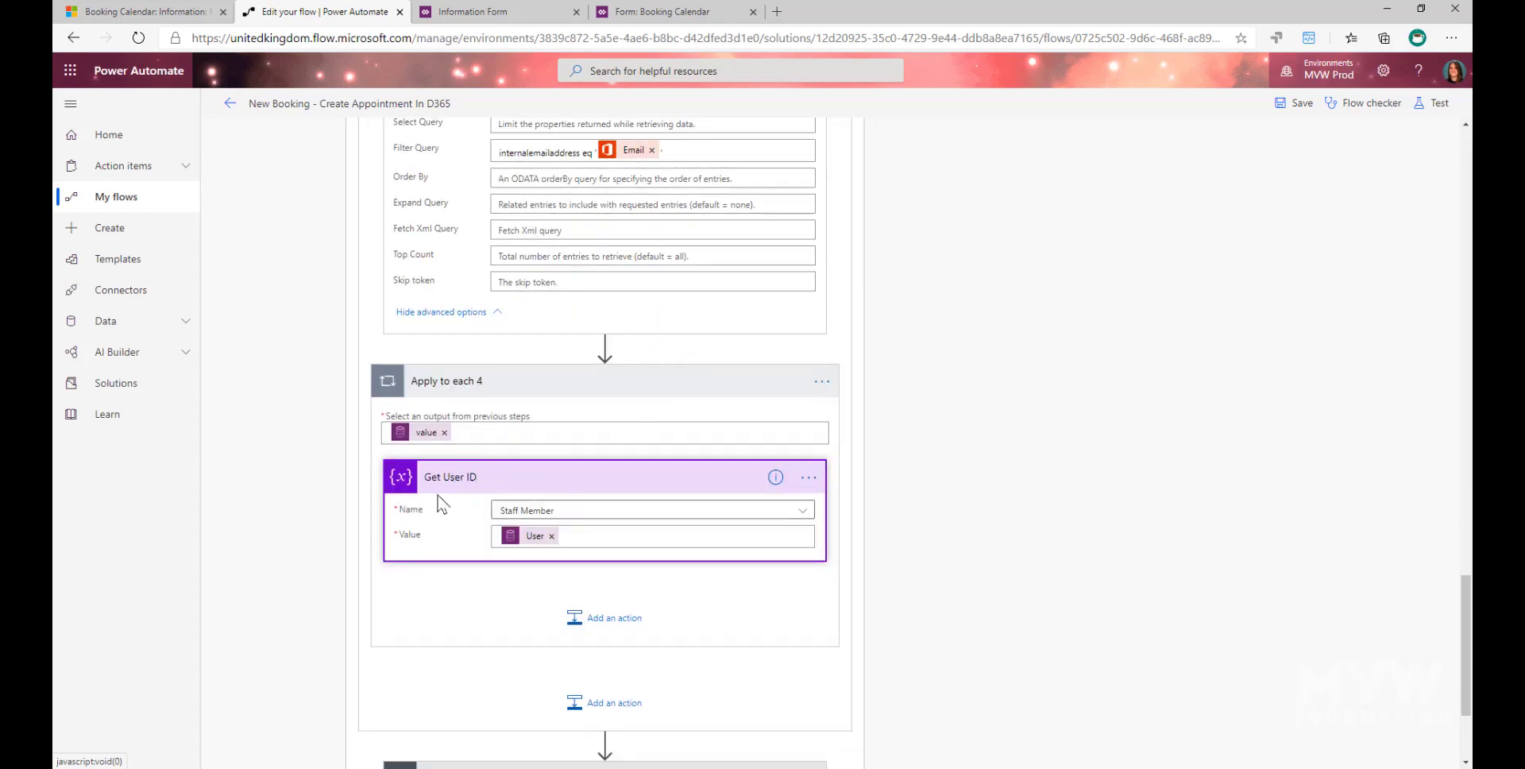
pyautogui.click(599, 538)
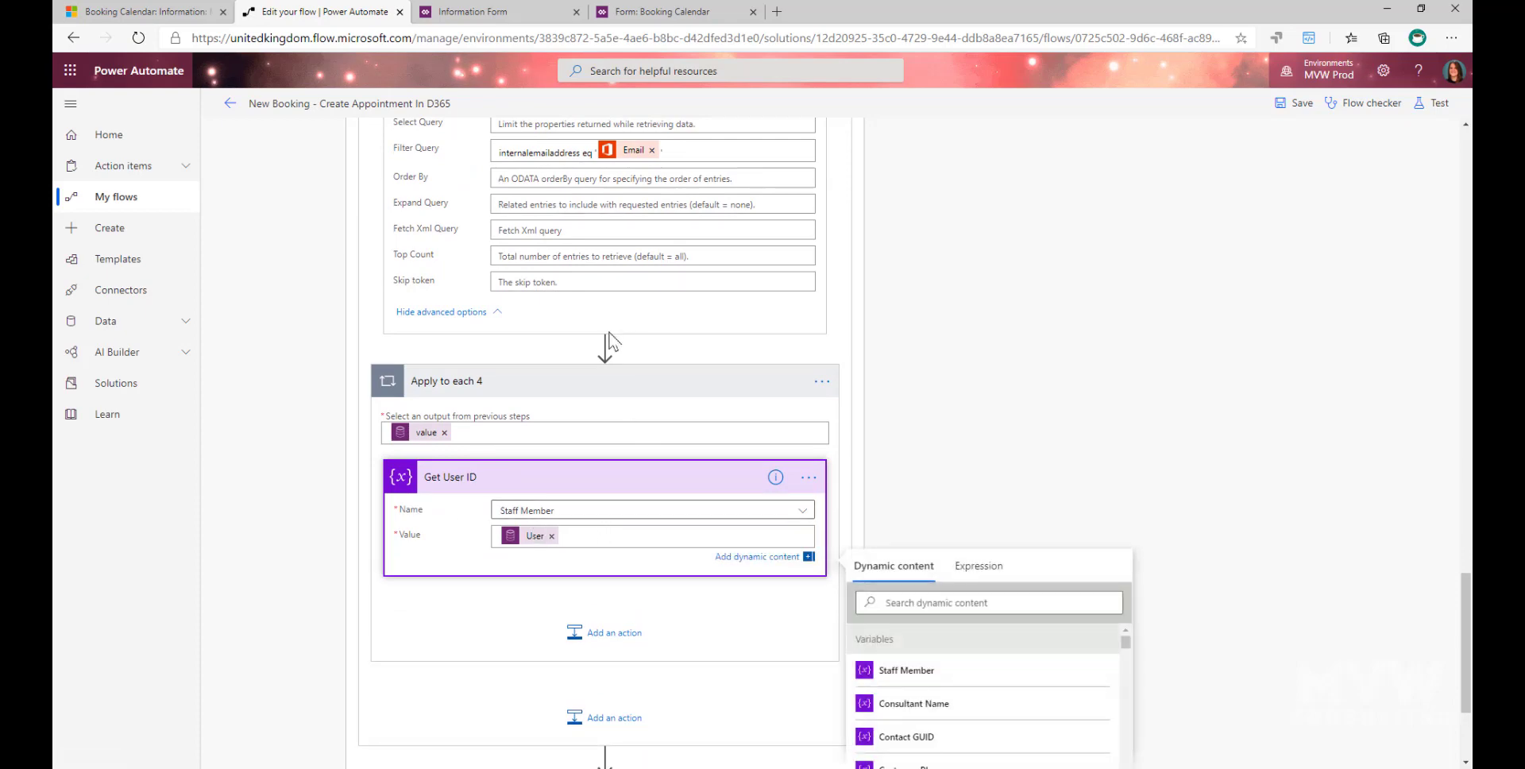
pyautogui.scroll(2, 609, 341)
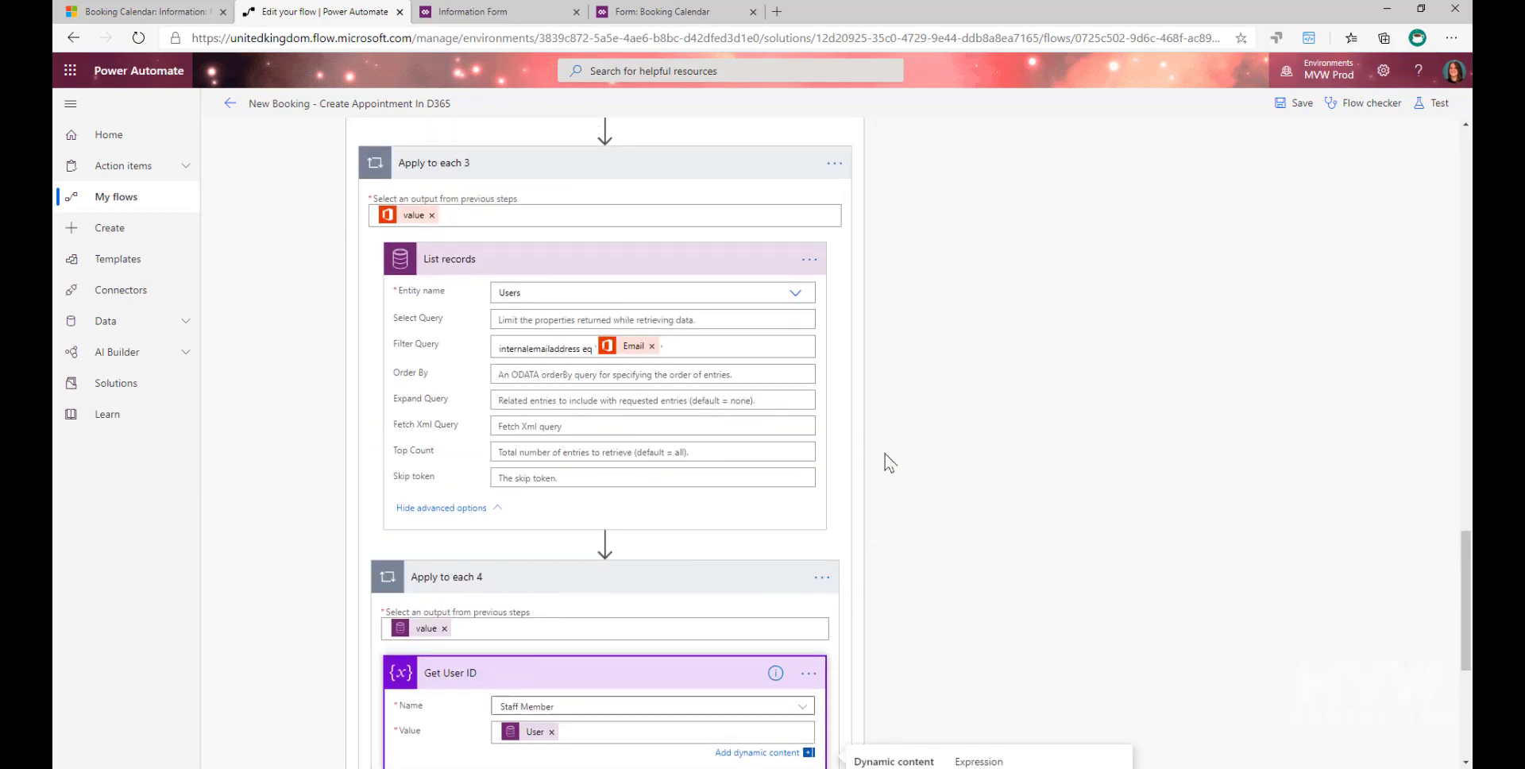
pyautogui.scroll(-4, 889, 464)
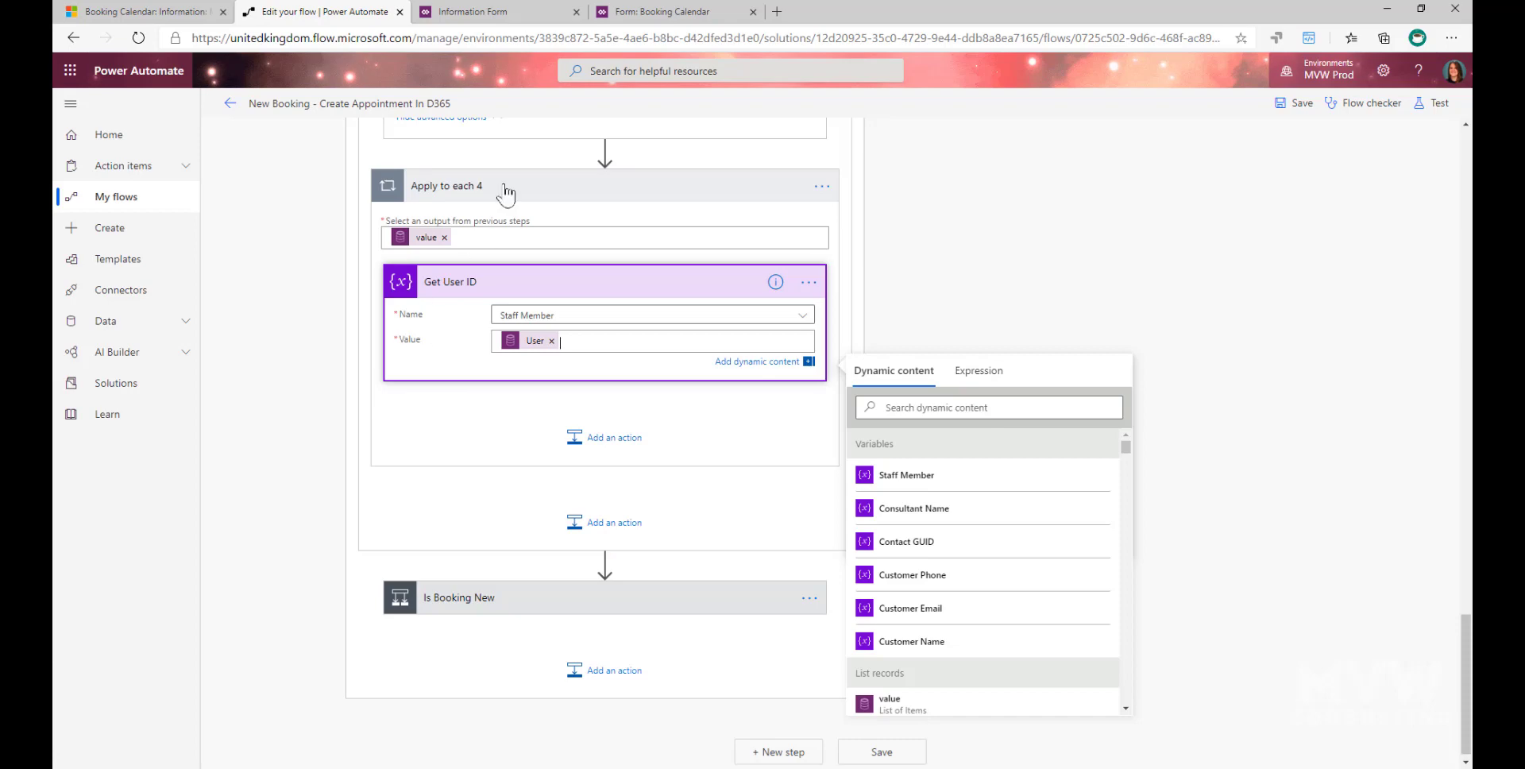
pyautogui.scroll(4, 504, 198)
pyautogui.scroll(-4, 499, 319)
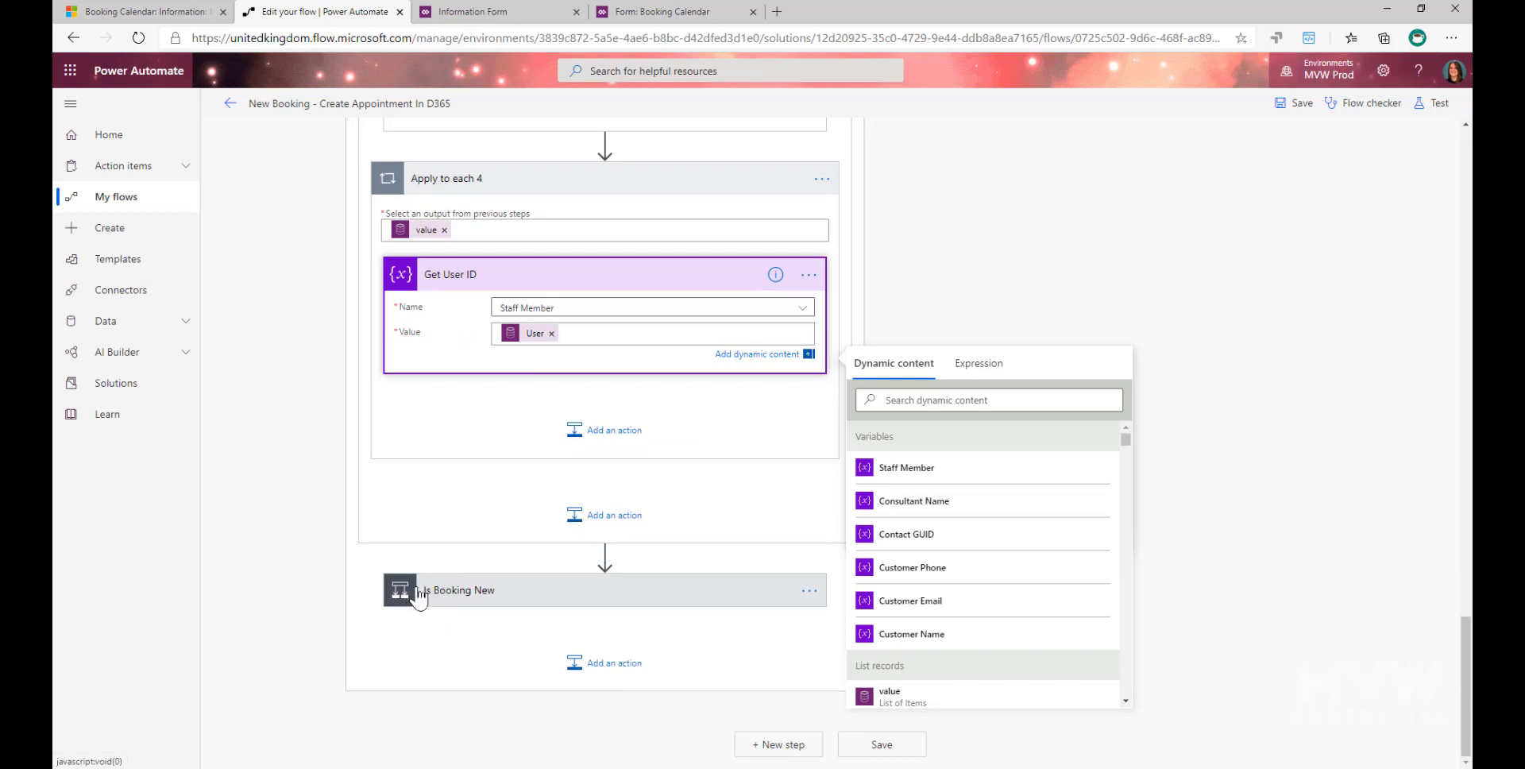
pyautogui.click(1056, 503)
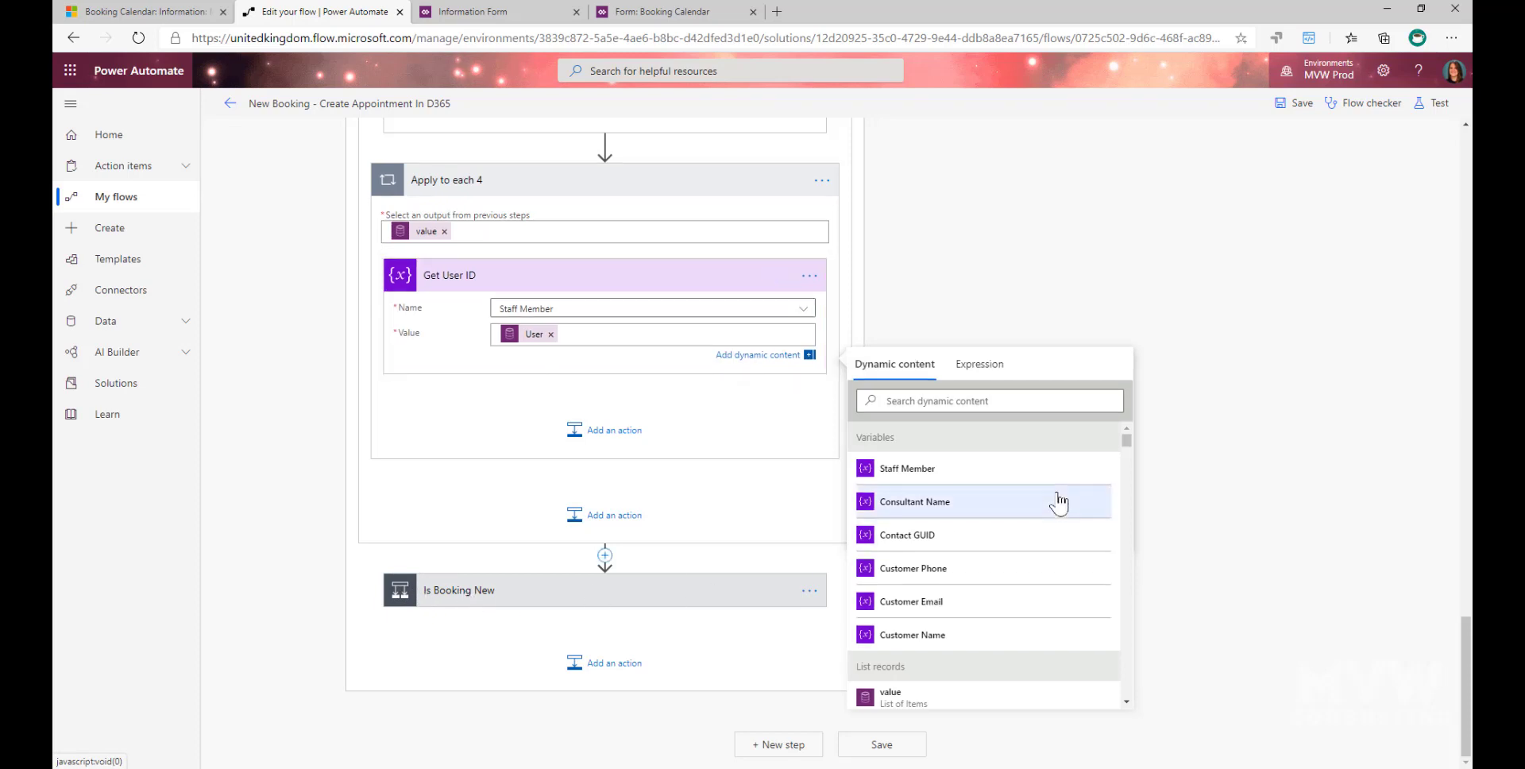
pyautogui.click(1255, 483)
# - Expand the Is Booking New condition and review its "is equal to added" check and the actions in both branches
pyautogui.scroll(-3, 1245, 480)
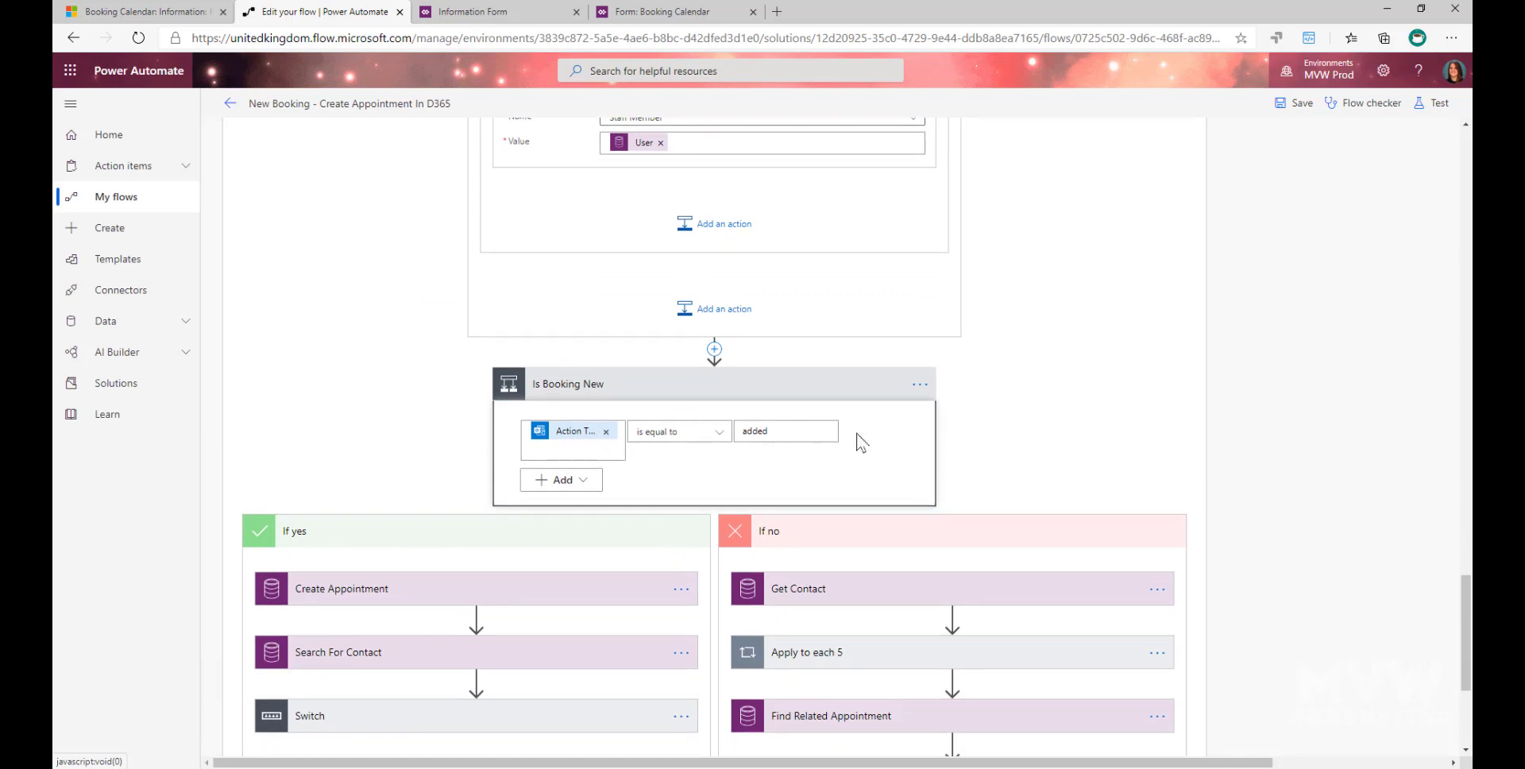
pyautogui.scroll(-1, 1087, 428)
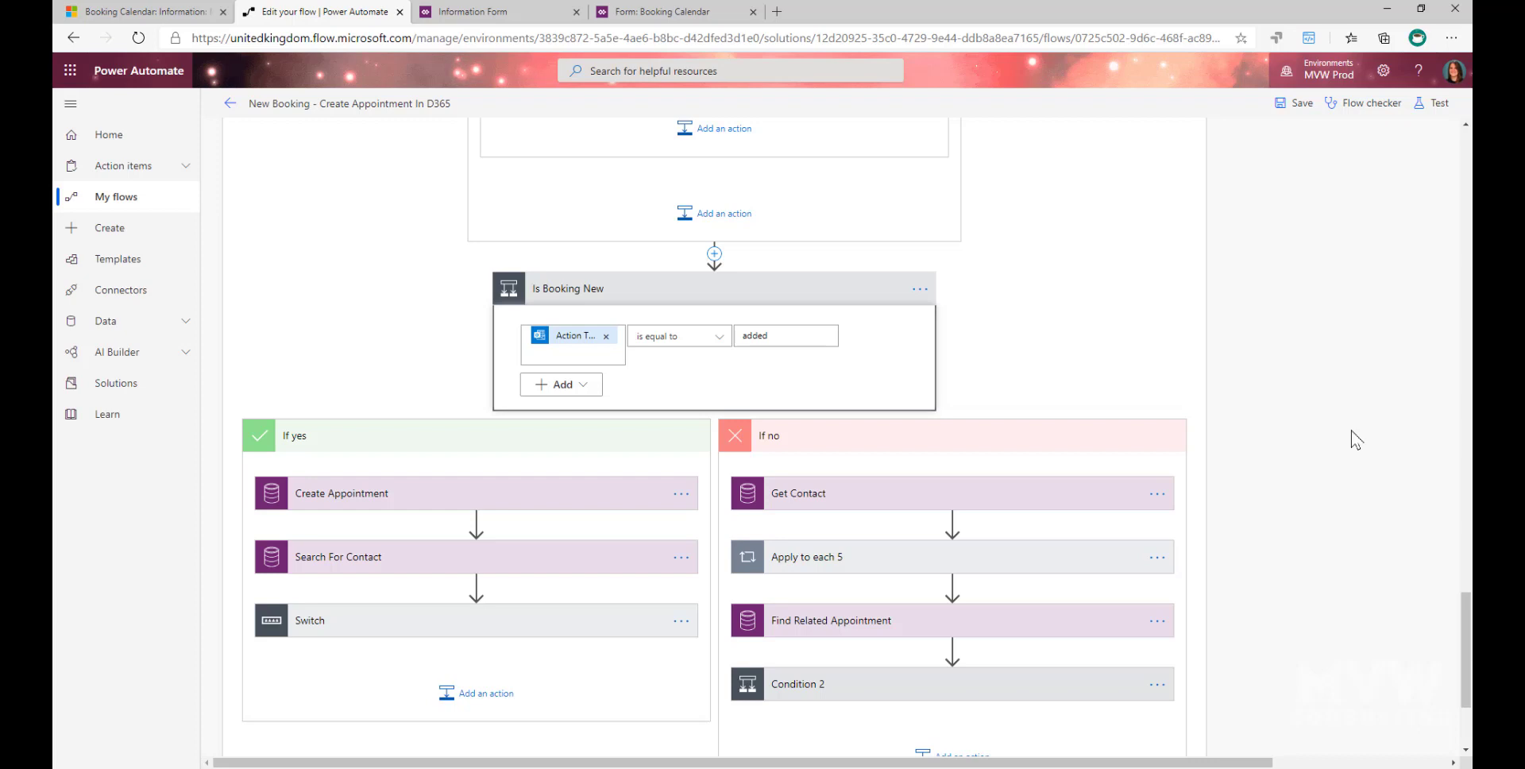
pyautogui.scroll(-1, 585, 615)
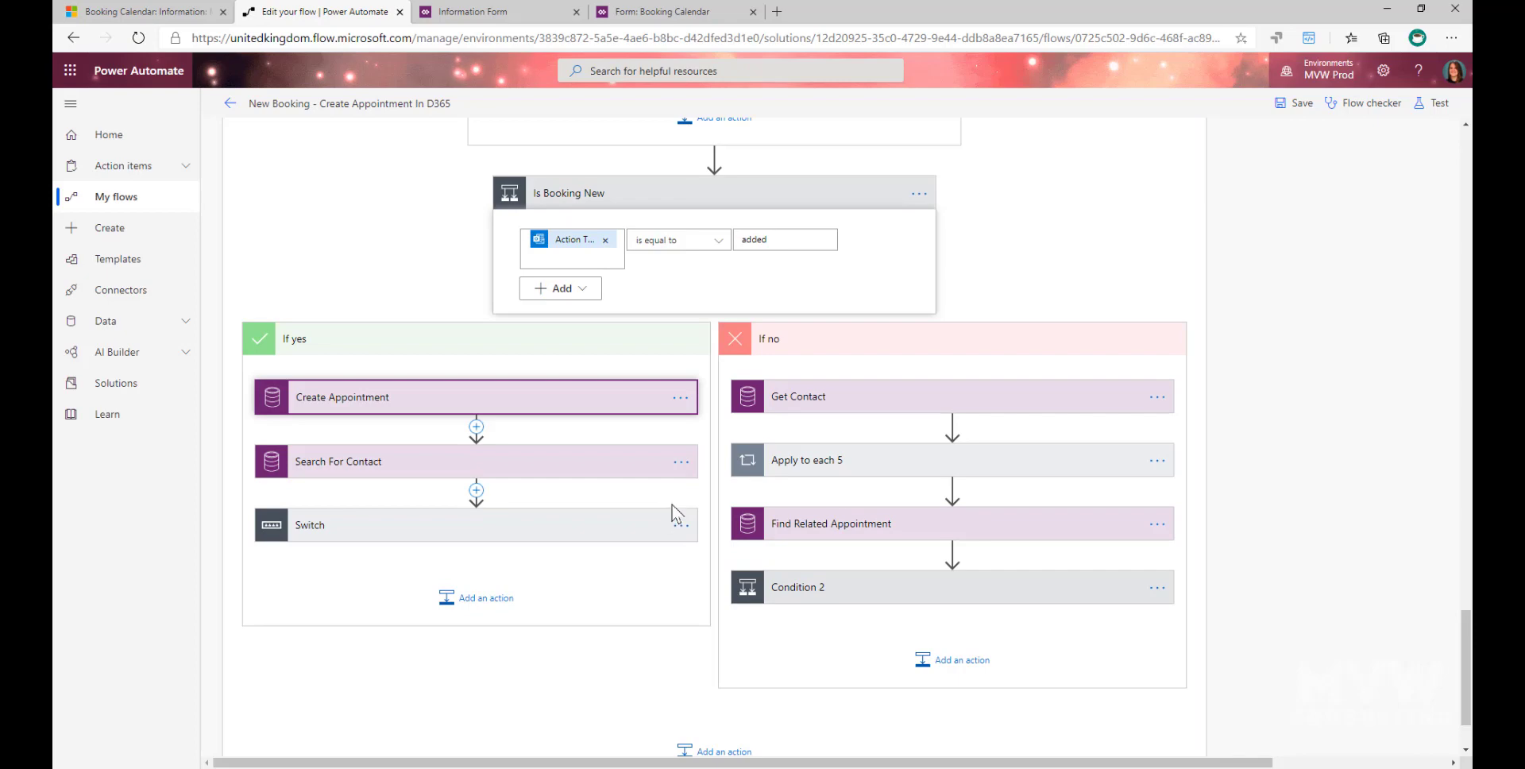
# - Examine the Create Appointment fields, from entity, times, subject, description and location through the Regarding fields to the activity party attributes
pyautogui.scroll(-3, 671, 508)
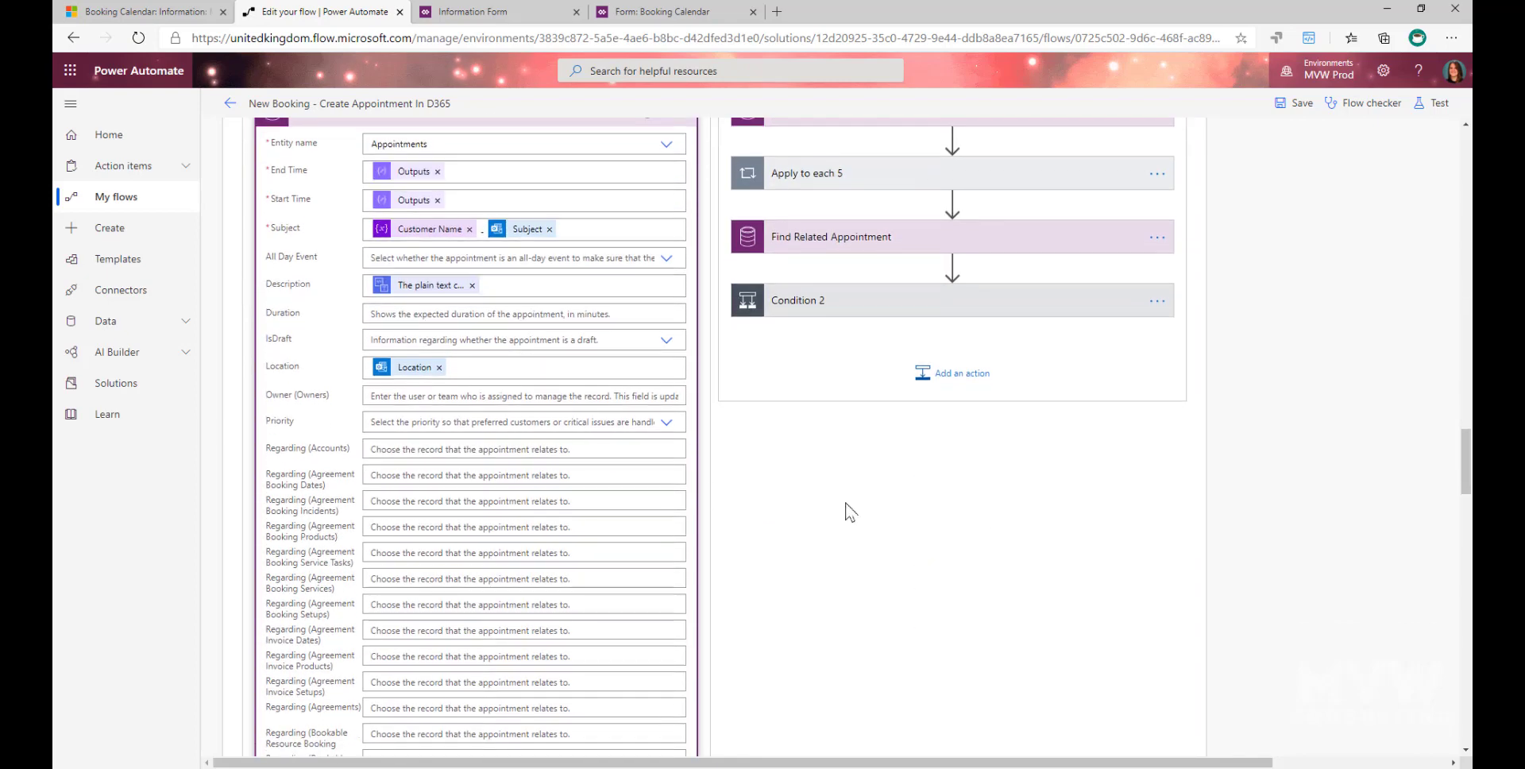
pyautogui.scroll(1, 848, 510)
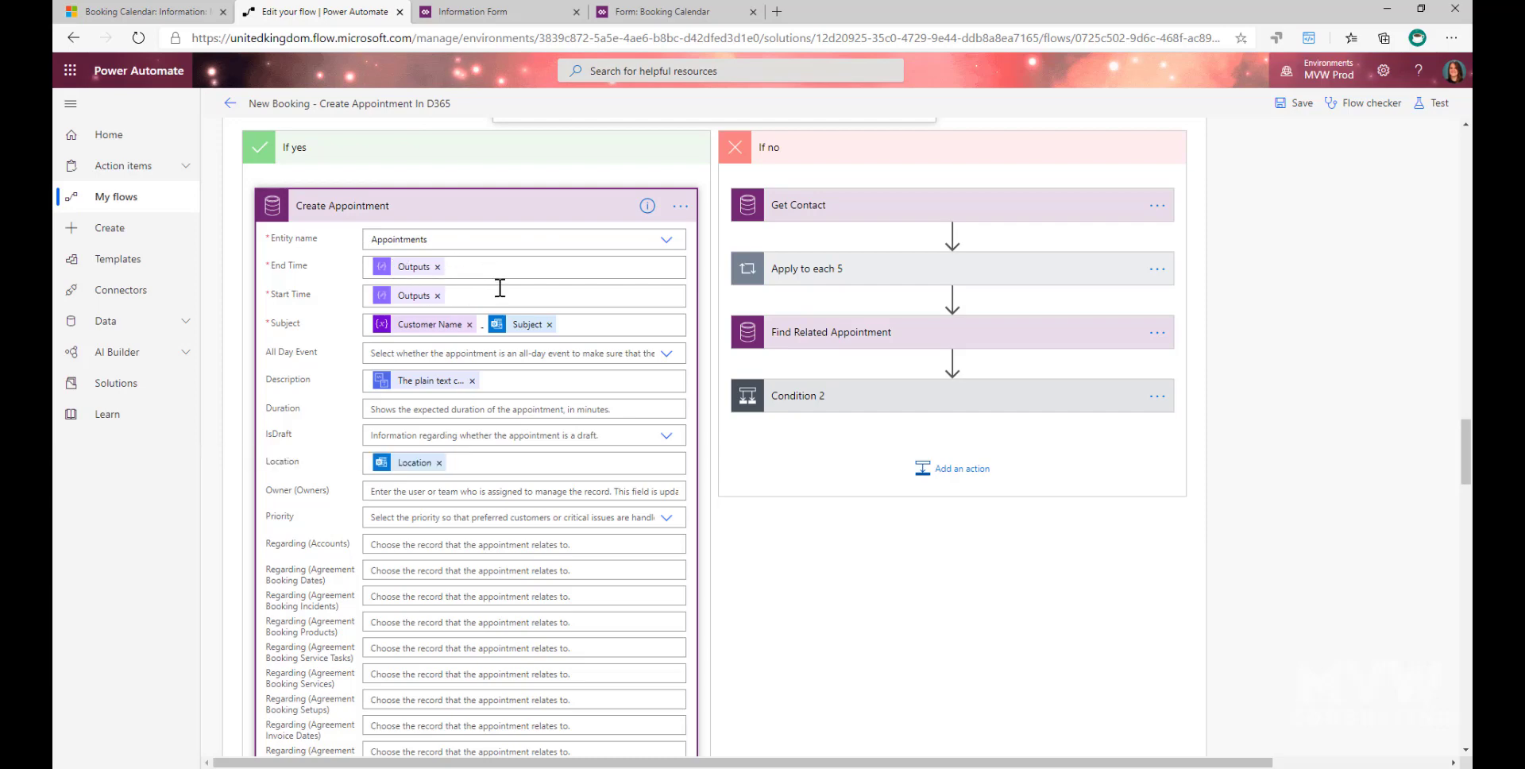
pyautogui.scroll(1, 617, 419)
pyautogui.scroll(-1, 617, 420)
pyautogui.scroll(-1, 617, 419)
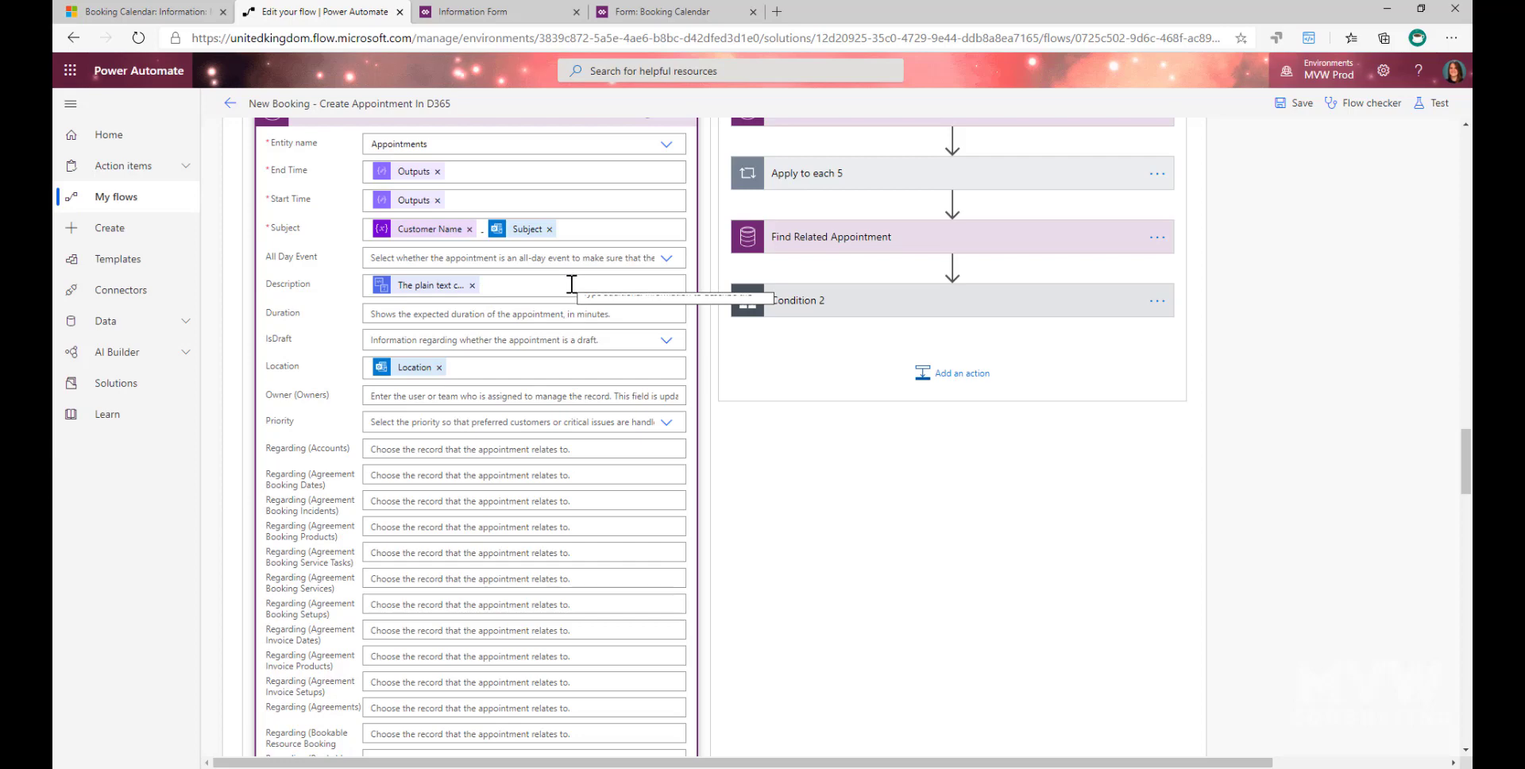
pyautogui.scroll(-2, 556, 297)
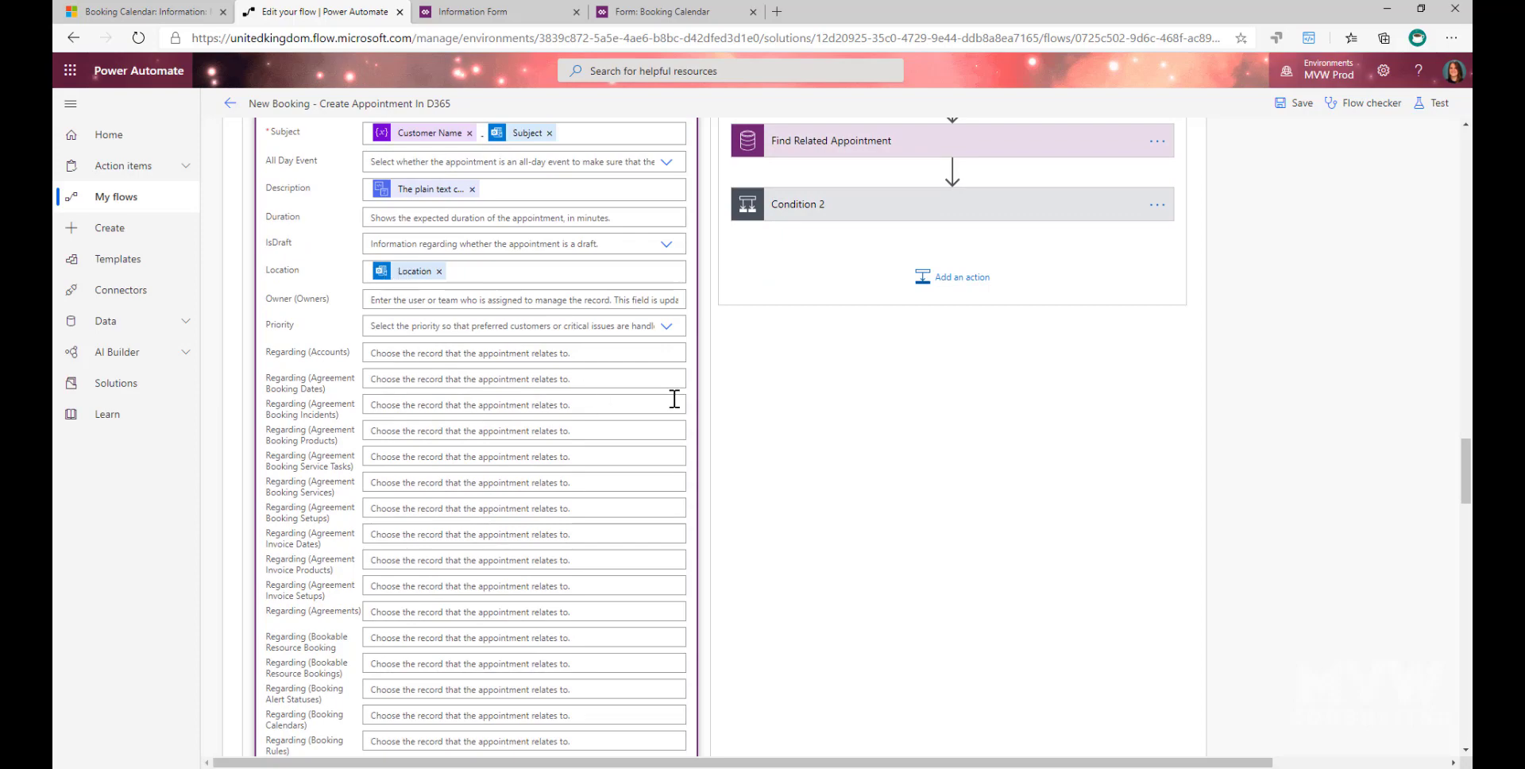
pyautogui.scroll(-3, 675, 409)
pyautogui.scroll(-15, 799, 395)
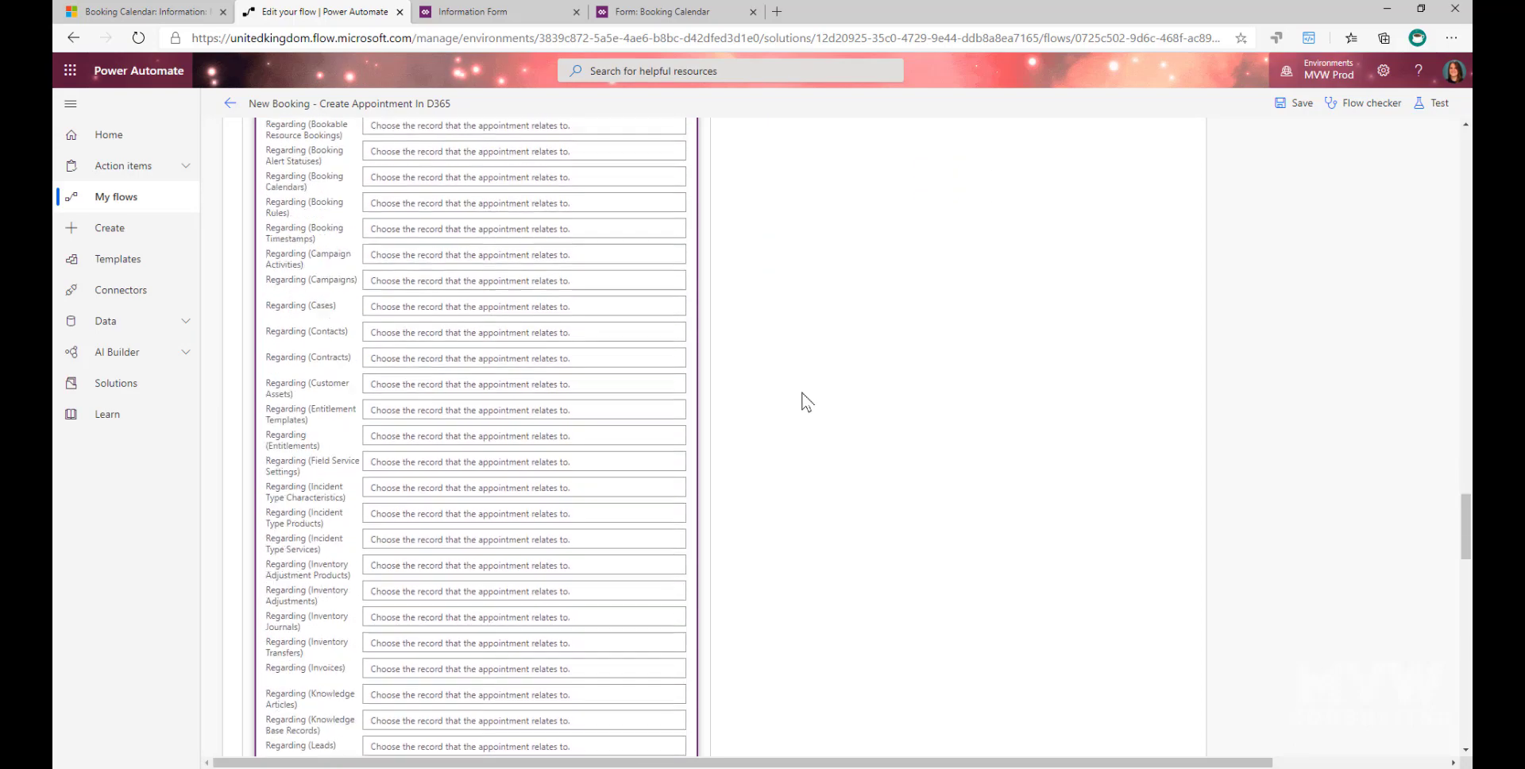
pyautogui.scroll(-10, 747, 393)
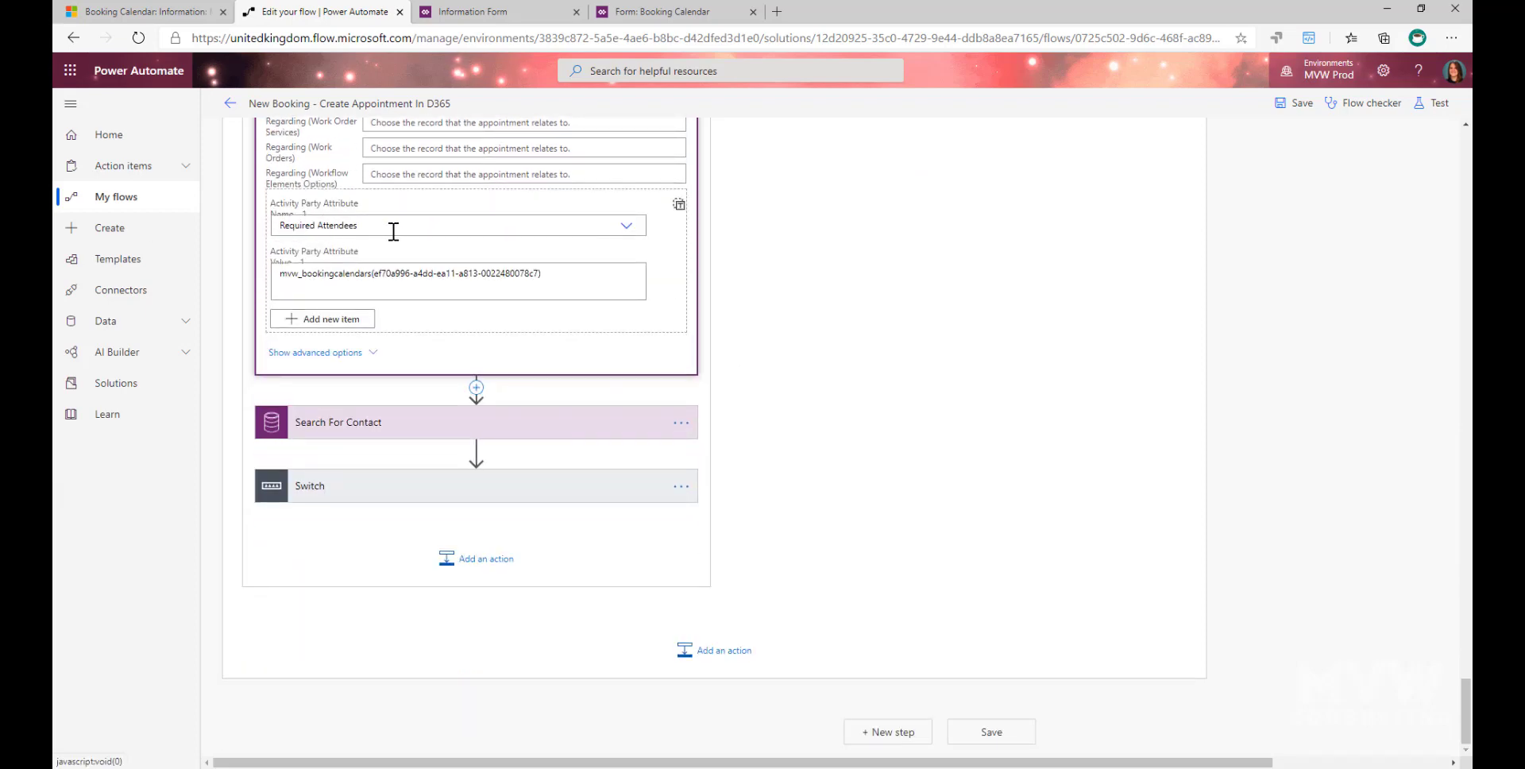
# - Highlight the mvw_bookingcalendars entity name and the record ID in parentheses in the Required Attendees attribute value
pyautogui.moveTo(466, 273); pyautogui.dragTo(279, 275)
pyautogui.click(370, 274)
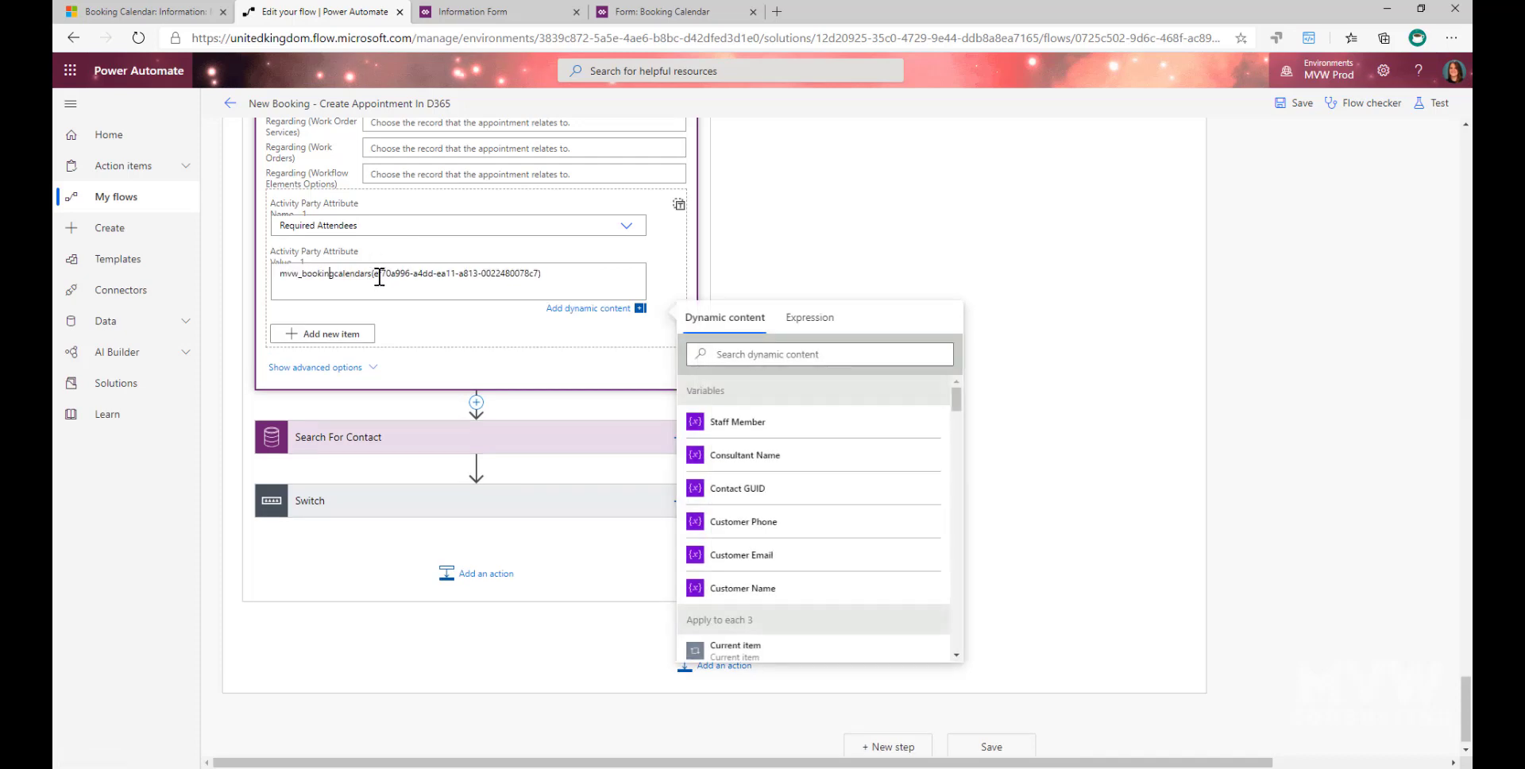
pyautogui.moveTo(370, 274); pyautogui.dragTo(278, 275)
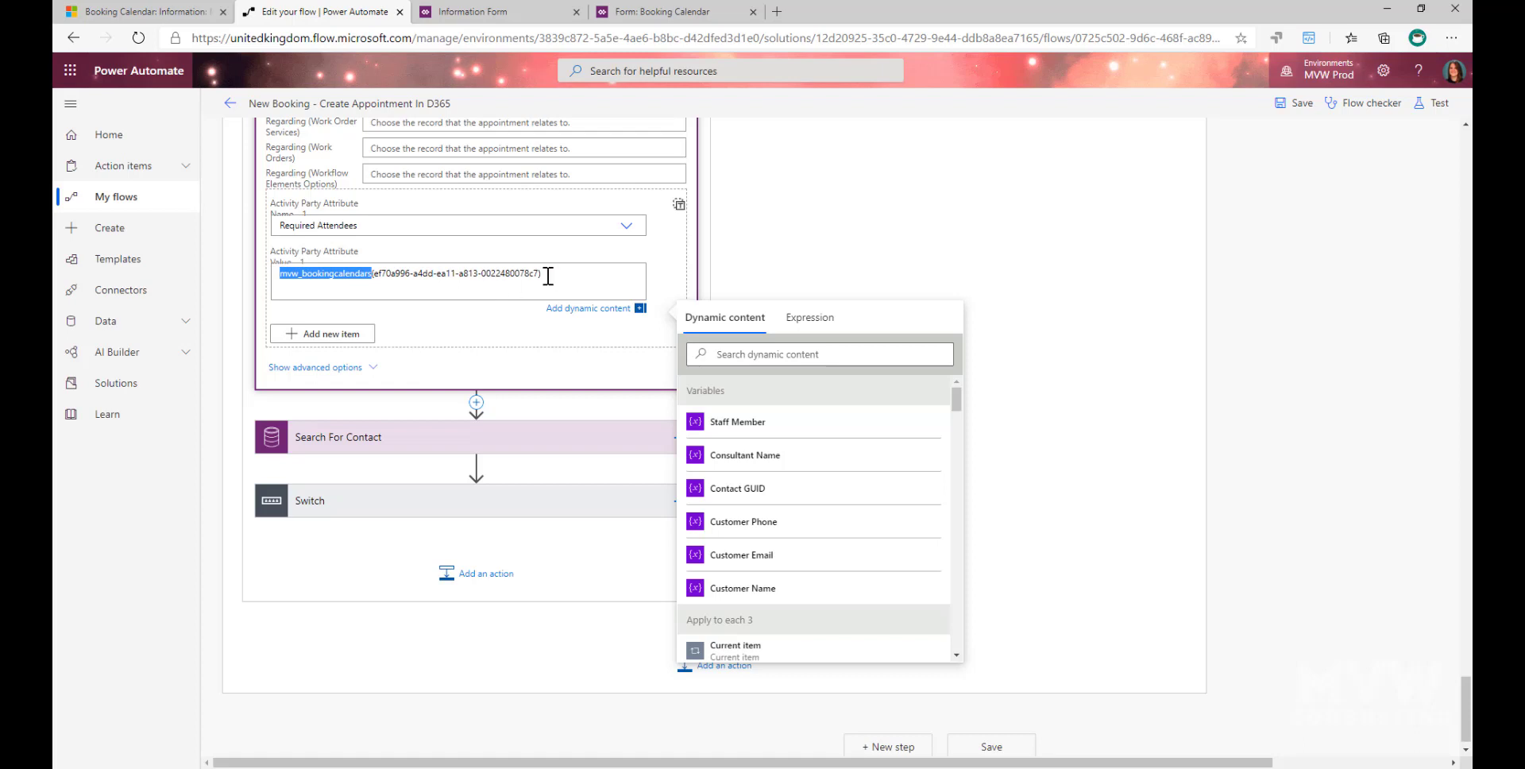
pyautogui.click(401, 273)
pyautogui.moveTo(378, 273); pyautogui.dragTo(537, 273)
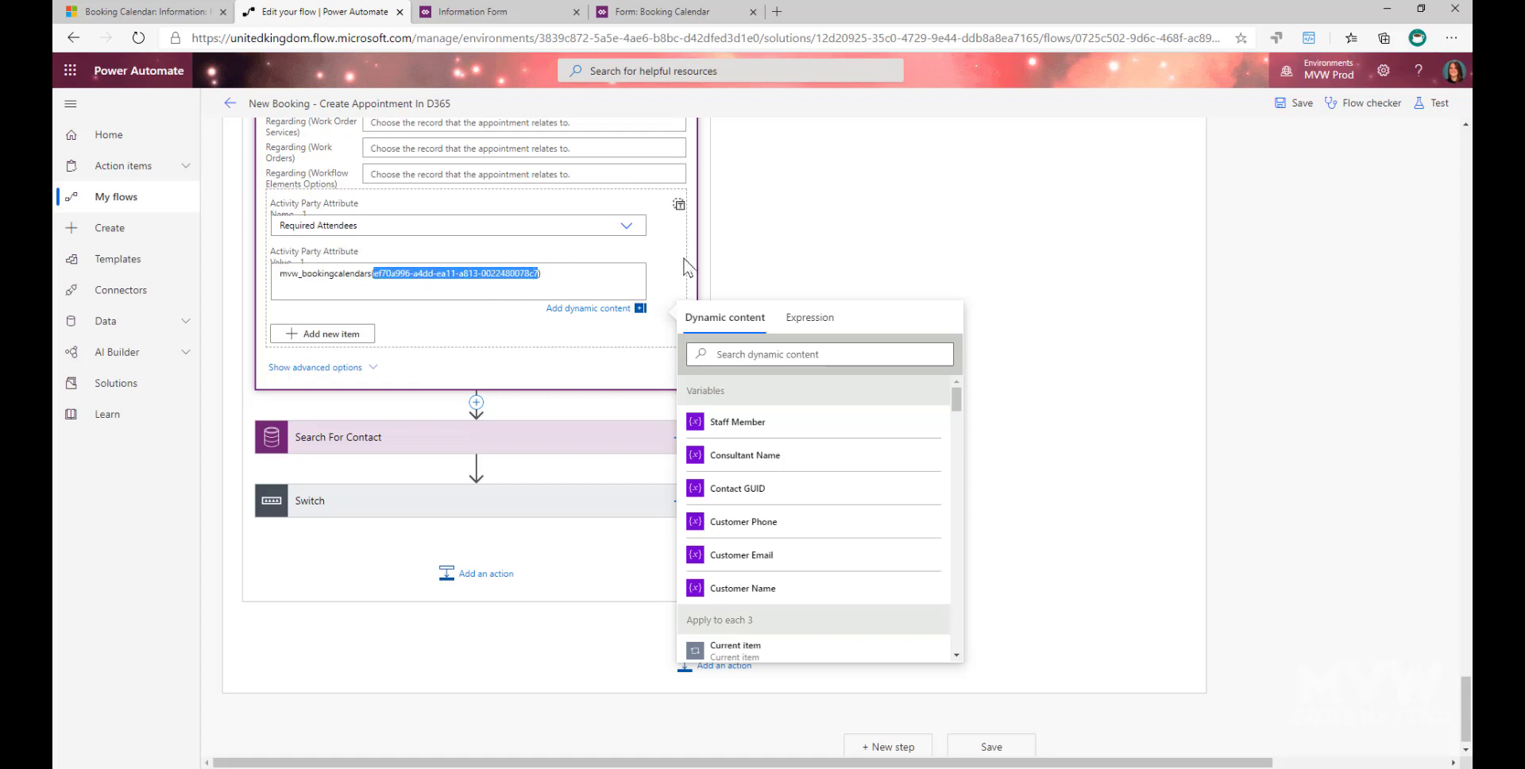
# - Highlight the record ID in the web address of the MVW Booking Calendar record in Dynamics 365, and return to the Power Automate flow
pyautogui.click(149, 9)
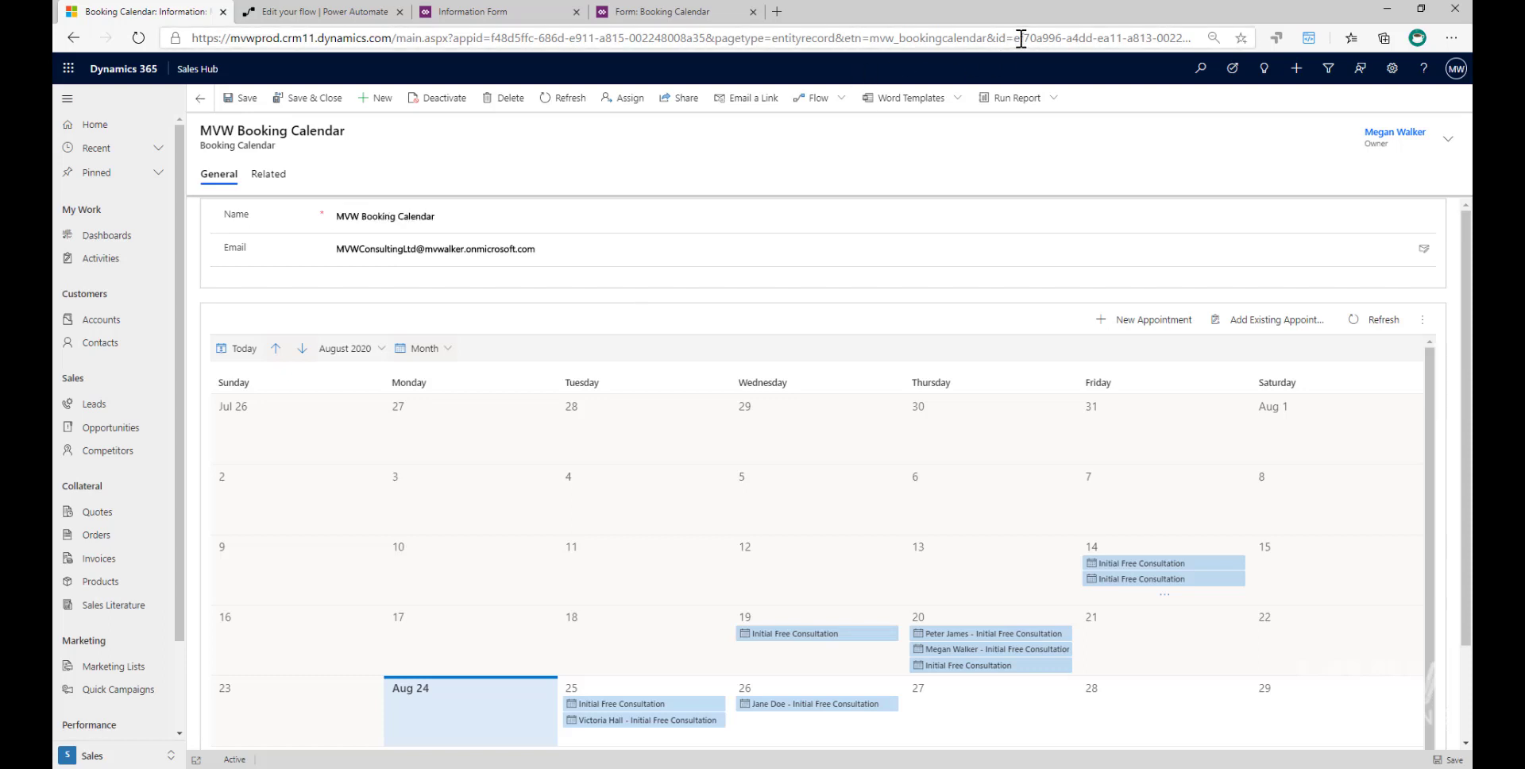
pyautogui.moveTo(1016, 40); pyautogui.dragTo(1221, 37)
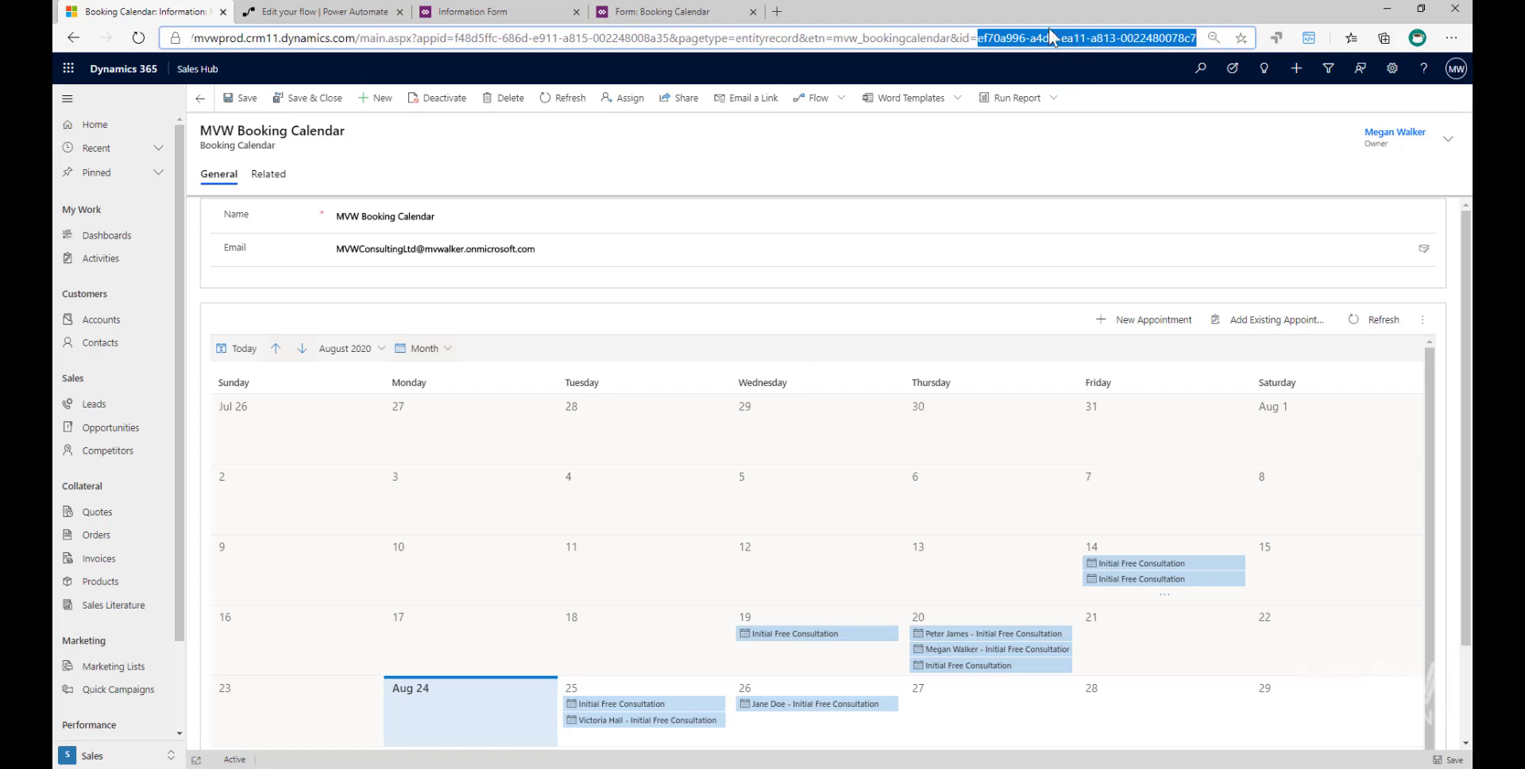
pyautogui.click(364, 12)
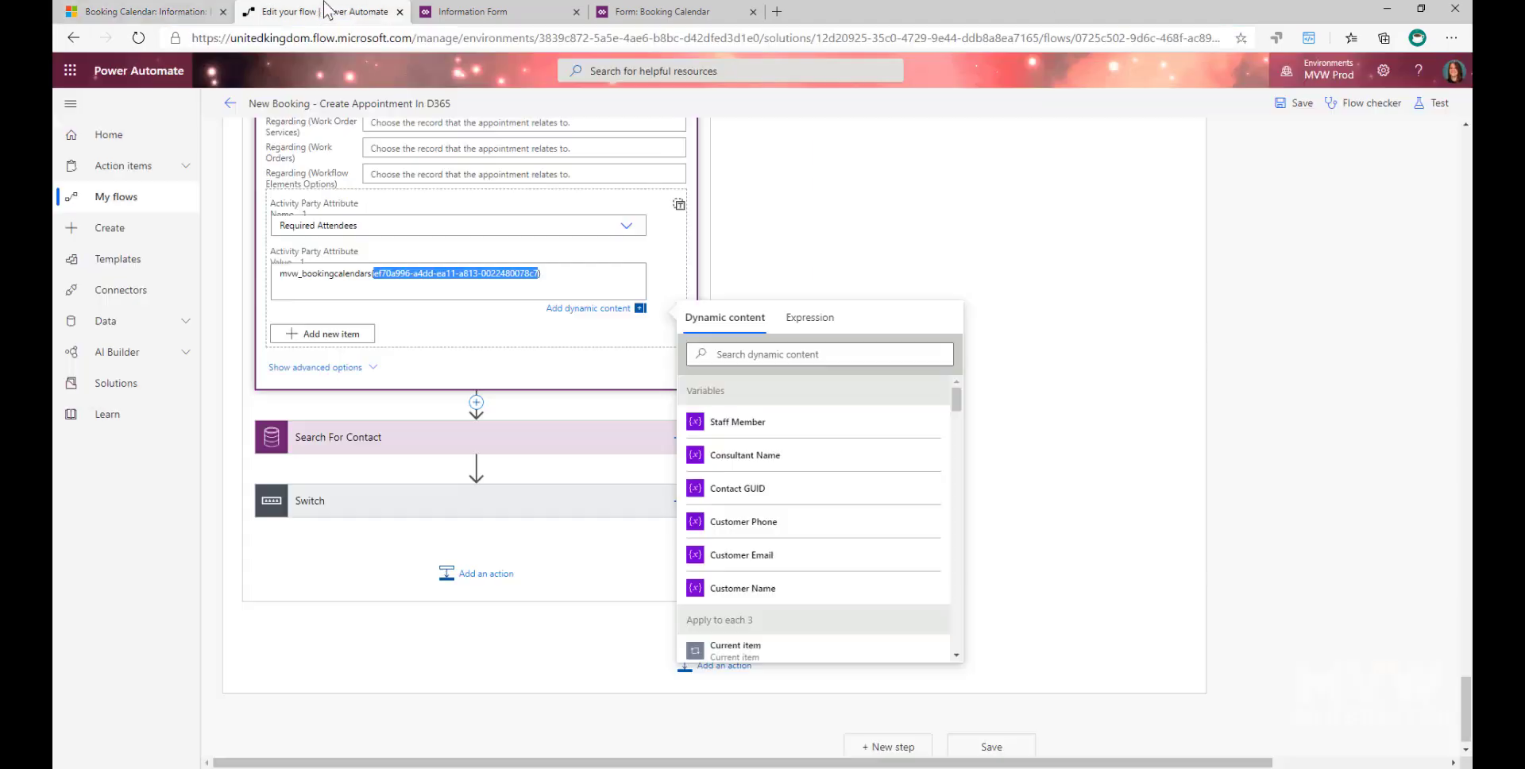
# - Show the advanced options of Create Appointment and highlight the systemusers value with the Staff Member variable in Staff Member (Users)
pyautogui.scroll(3, 616, 322)
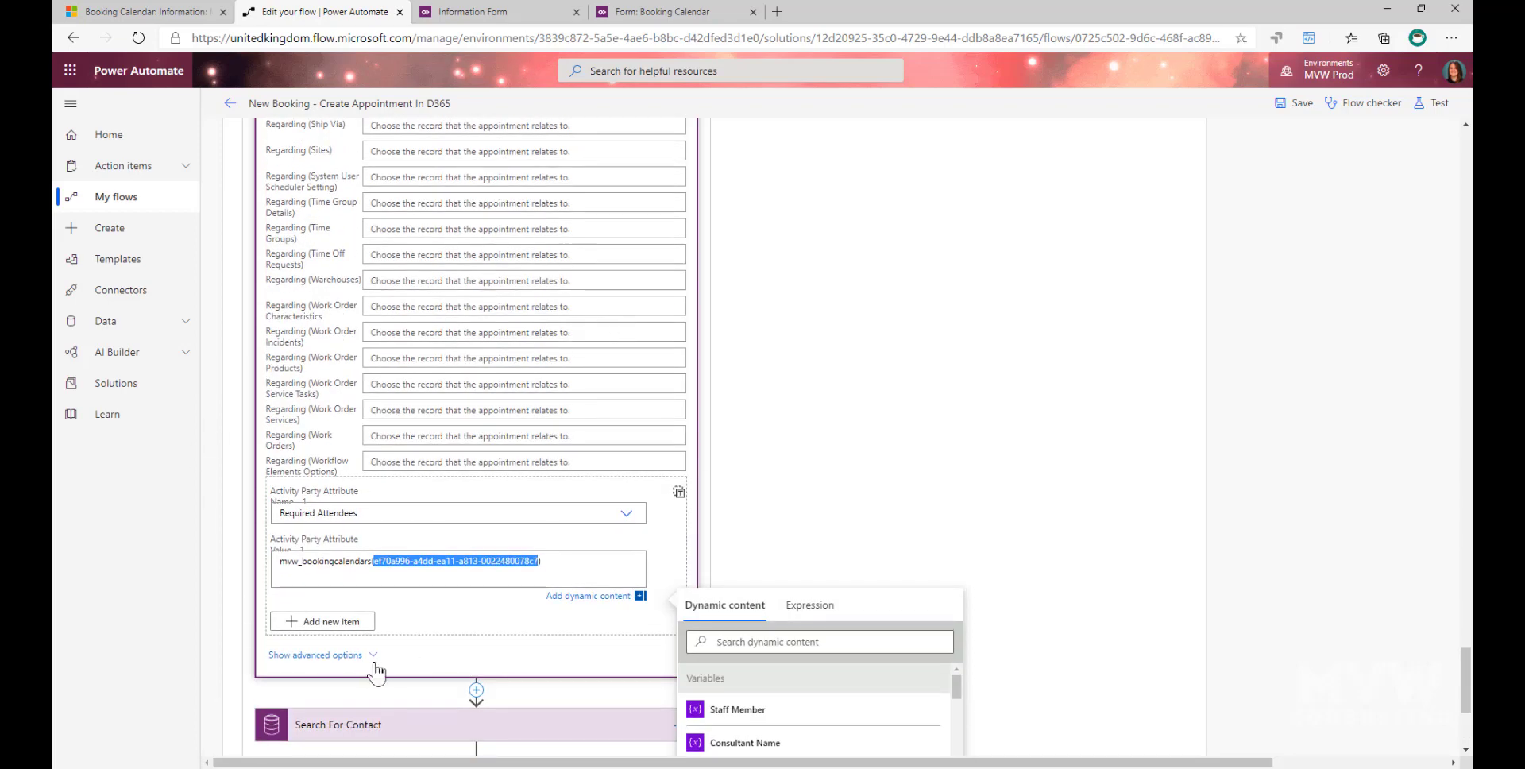
pyautogui.click(464, 653)
pyautogui.click(467, 475)
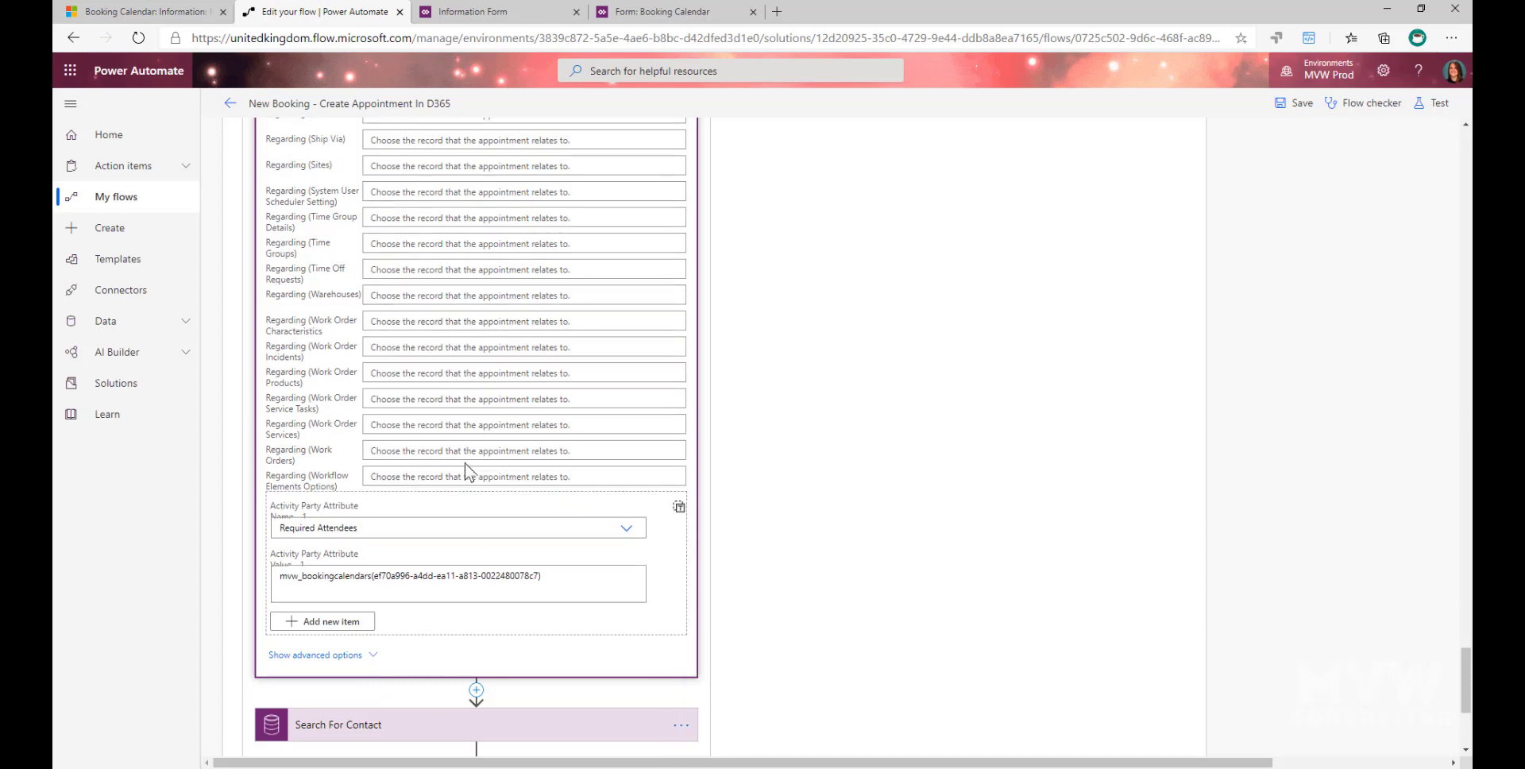
pyautogui.click(334, 654)
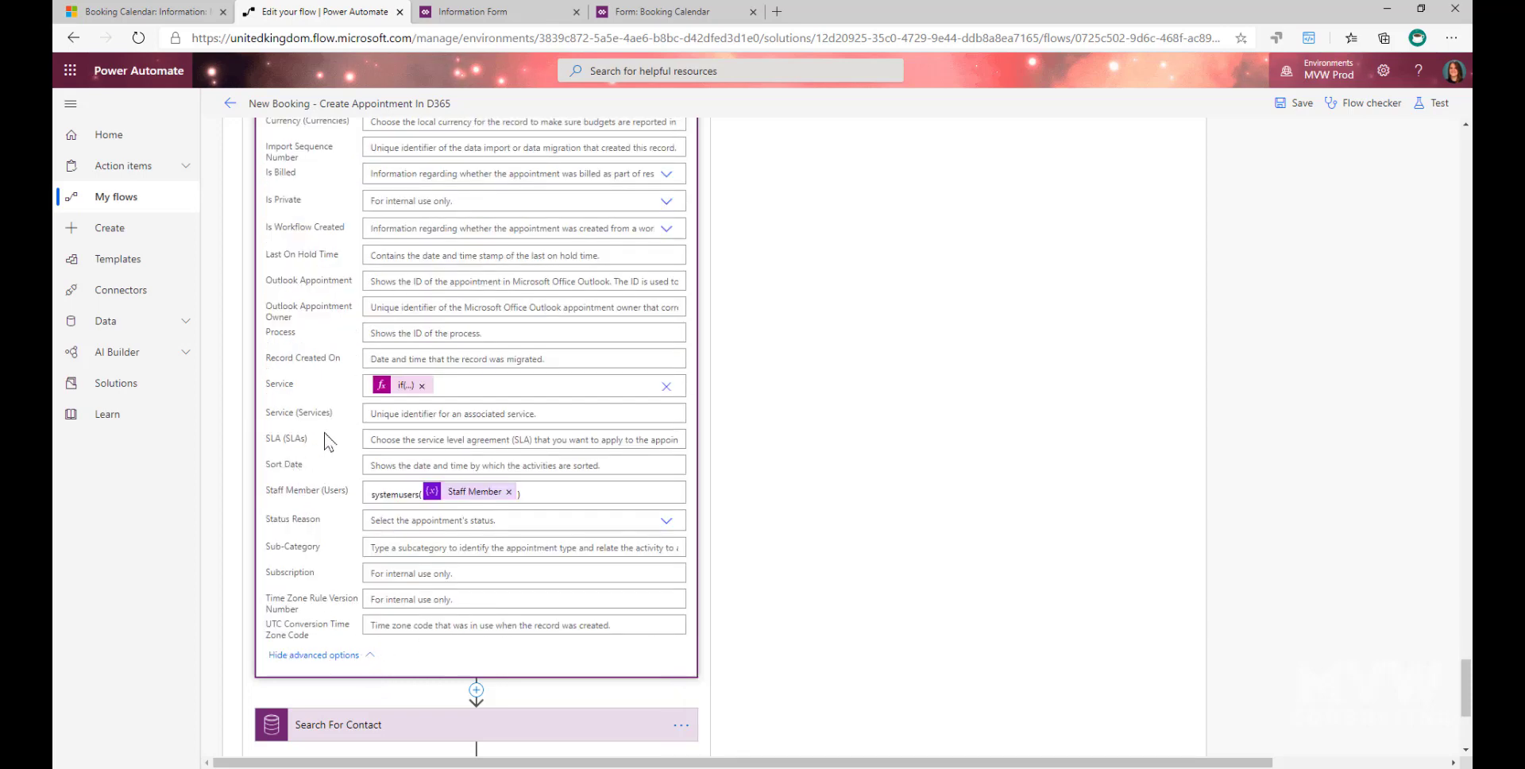
pyautogui.moveTo(586, 494); pyautogui.dragTo(337, 489)
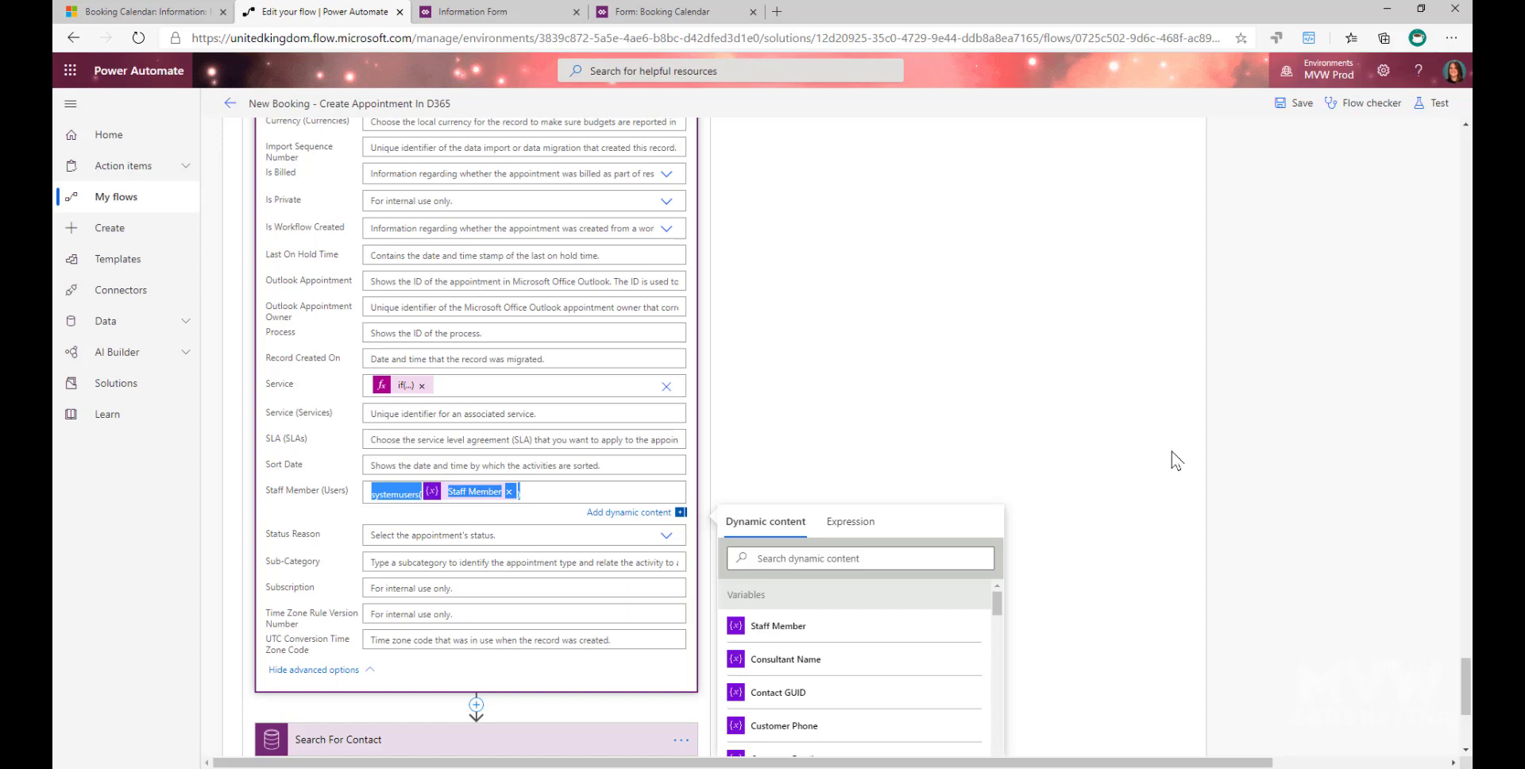
# - Open the if expression in the Service field and read its condition comparing the trigger subject with 'Initial Free Consultation'
pyautogui.click(403, 388)
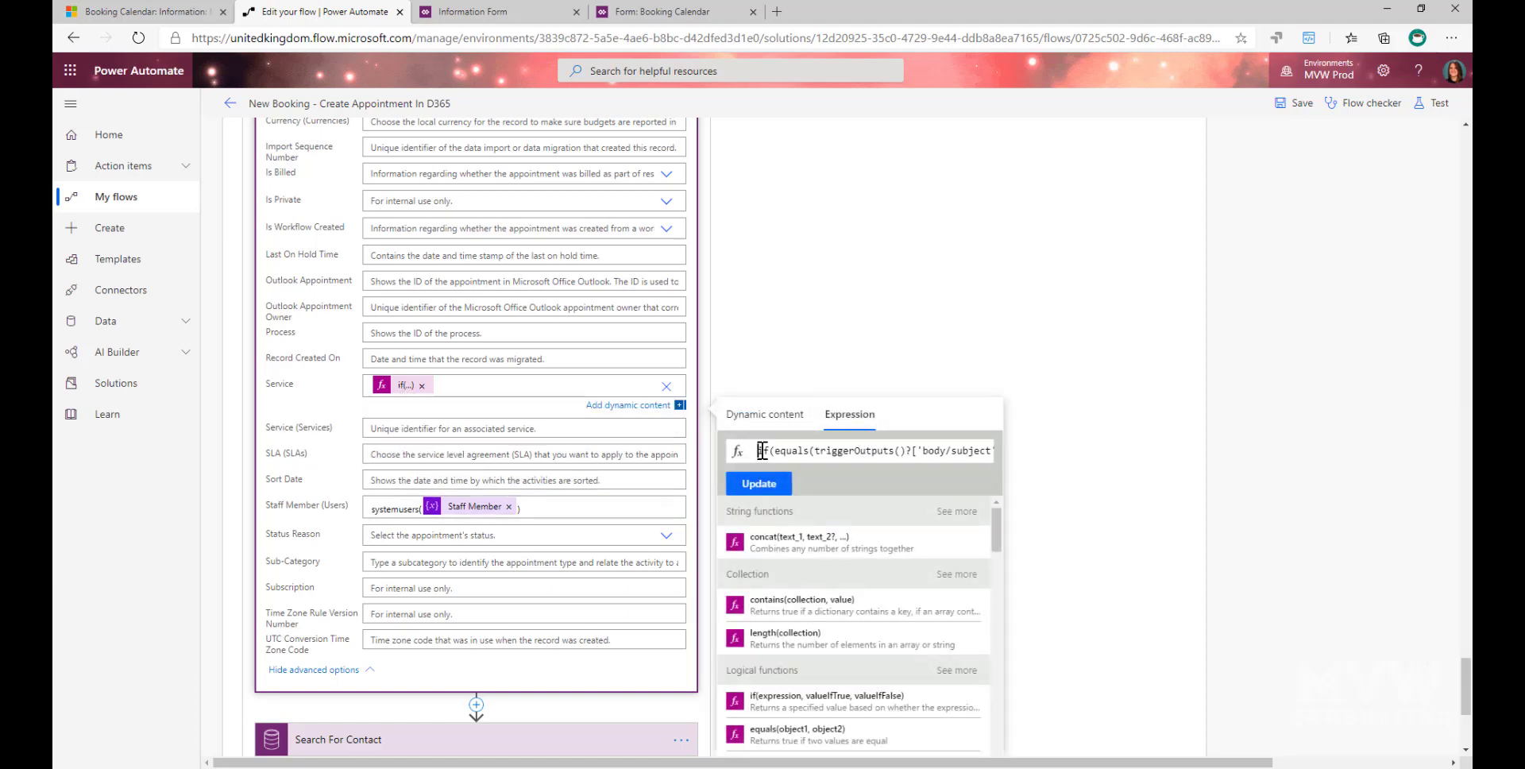
pyautogui.moveTo(756, 451); pyautogui.dragTo(975, 456)
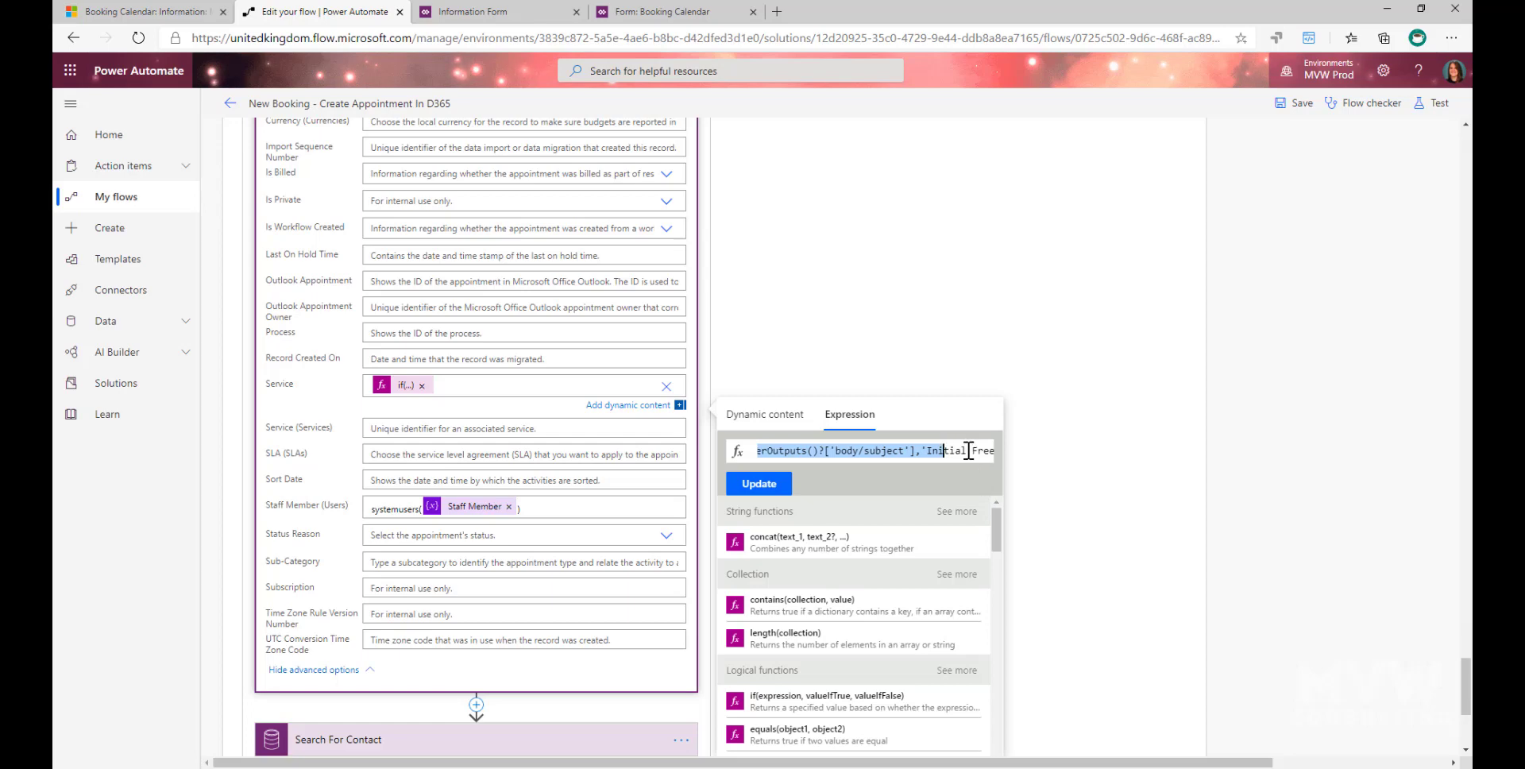
pyautogui.click(968, 451)
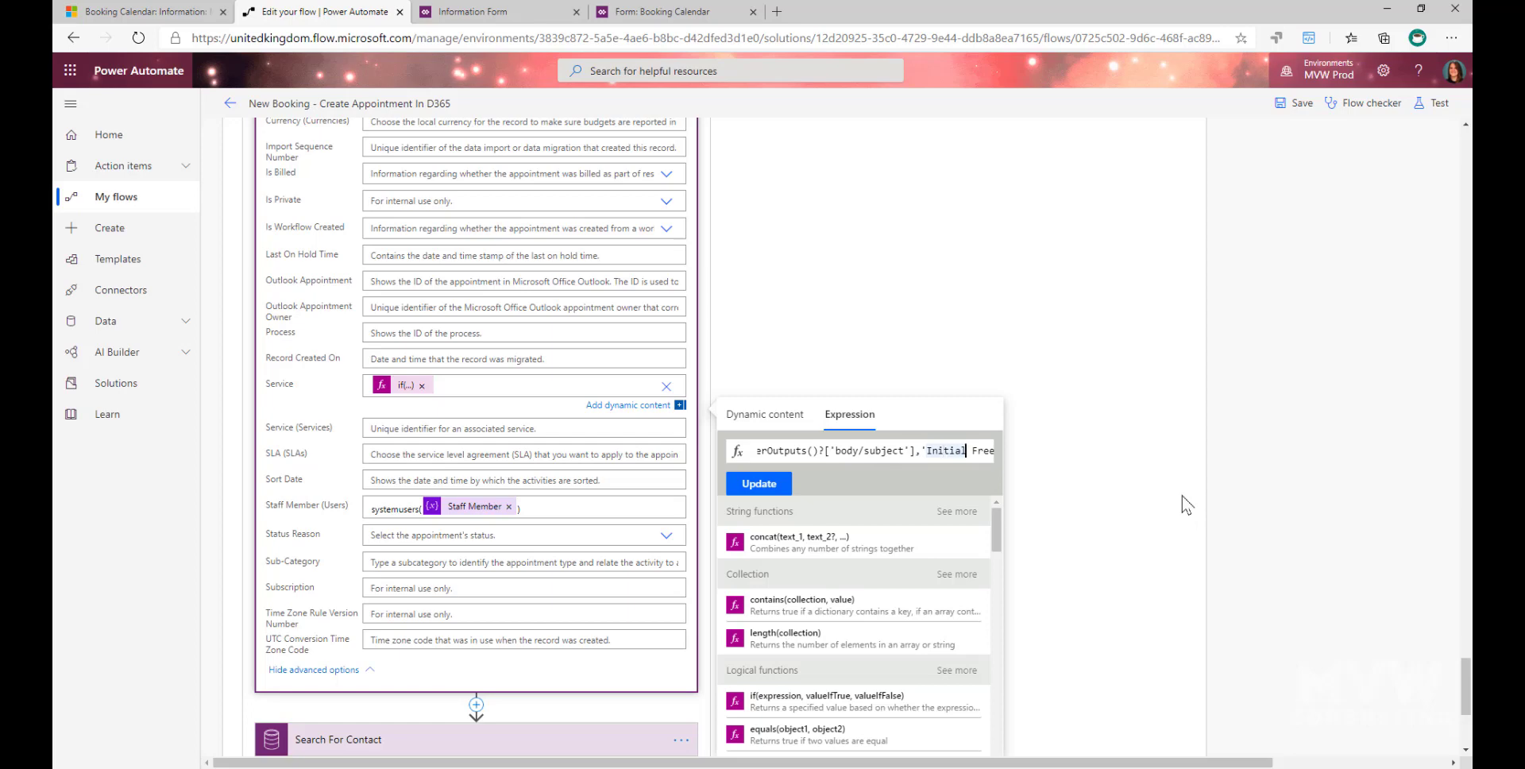
pyautogui.press('Right')
pyautogui.press('Right')
pyautogui.press('Right')
pyautogui.press('Right')
pyautogui.press('Right')
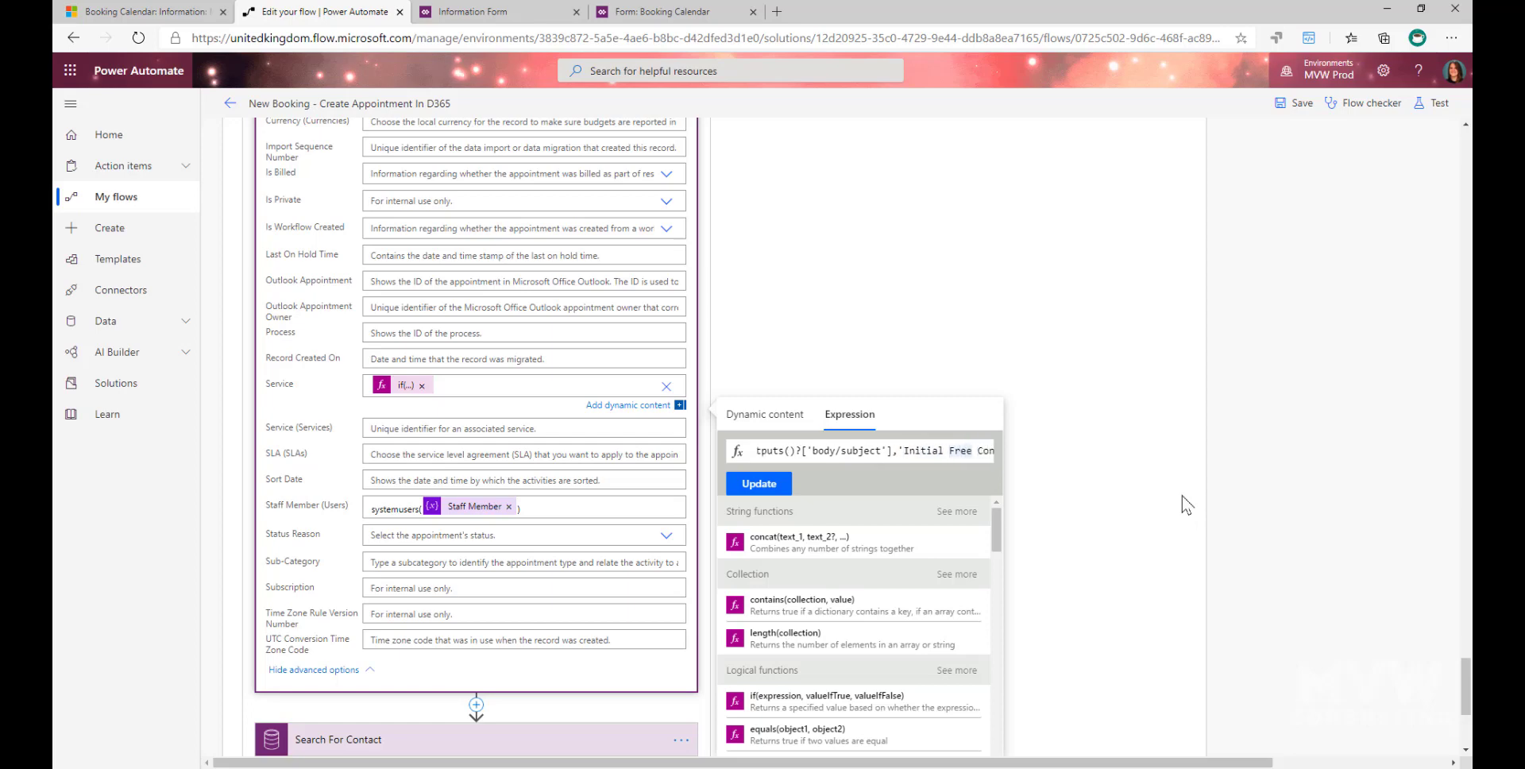
pyautogui.press('Right')
pyautogui.press('Right')
pyautogui.press('Right')
pyautogui.press('Right')
pyautogui.press('Right')
pyautogui.press('Right')
pyautogui.press('Right')
pyautogui.press('Right')
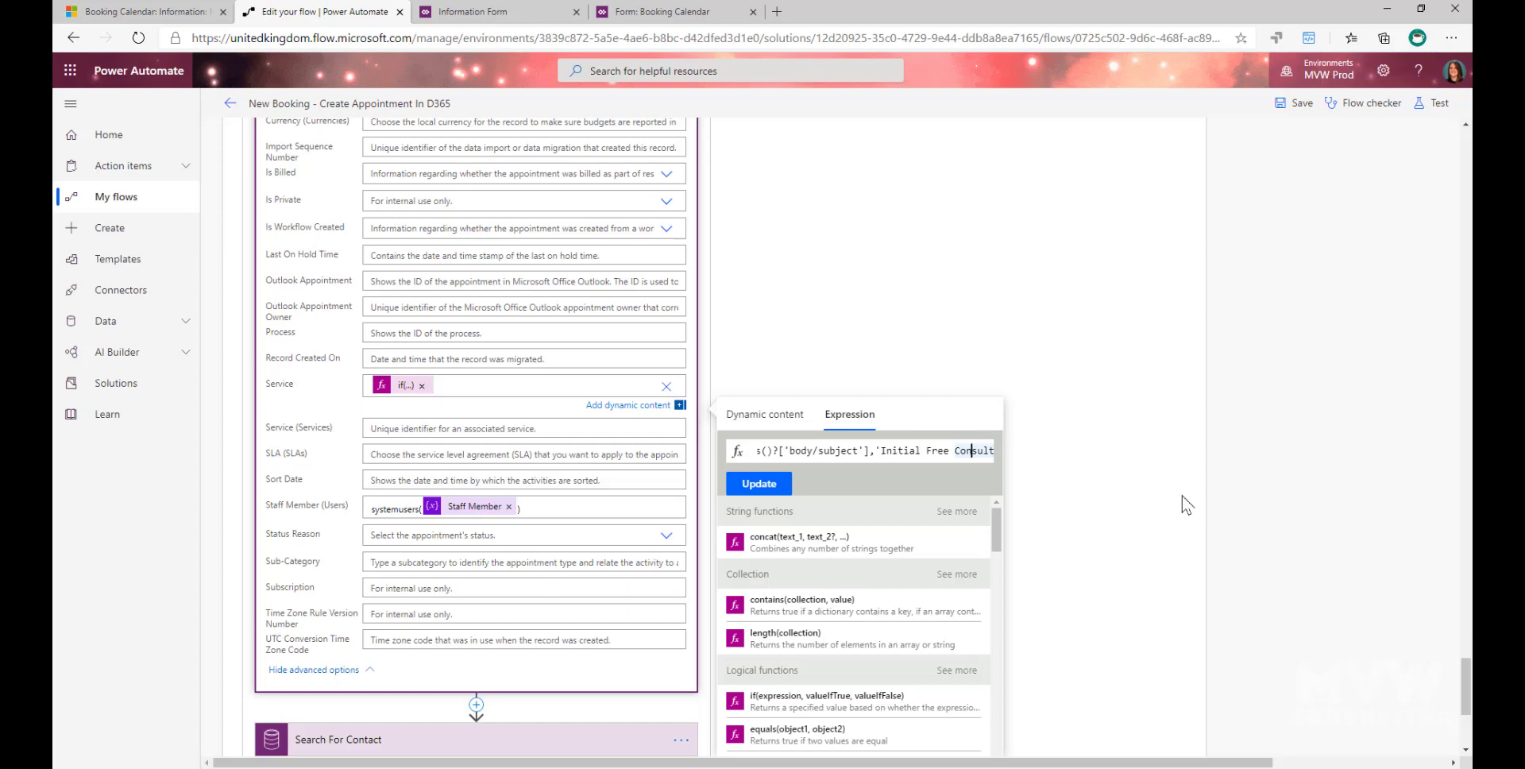
pyautogui.press('Right')
pyautogui.press('Right')
pyautogui.press('Right')
pyautogui.press('Right')
pyautogui.press('Right')
pyautogui.press('Right')
pyautogui.press('Right')
pyautogui.press('Right')
pyautogui.press('Right')
pyautogui.press('Right')
pyautogui.press('Right')
pyautogui.press('Right')
pyautogui.press('Right')
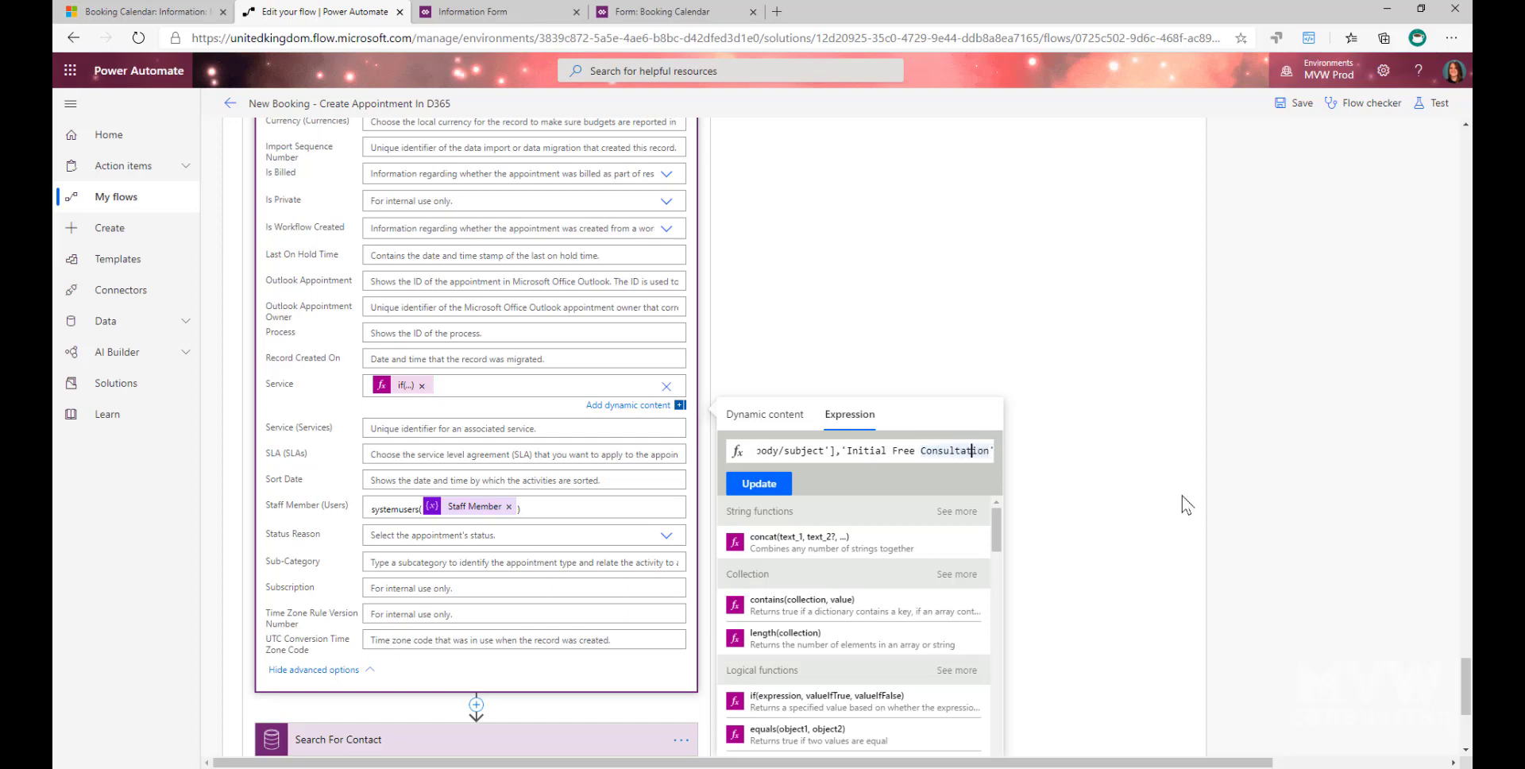
# - Highlight the option set value that the Service expression returns for the Initial Free Consultation condition
pyautogui.press('Home')
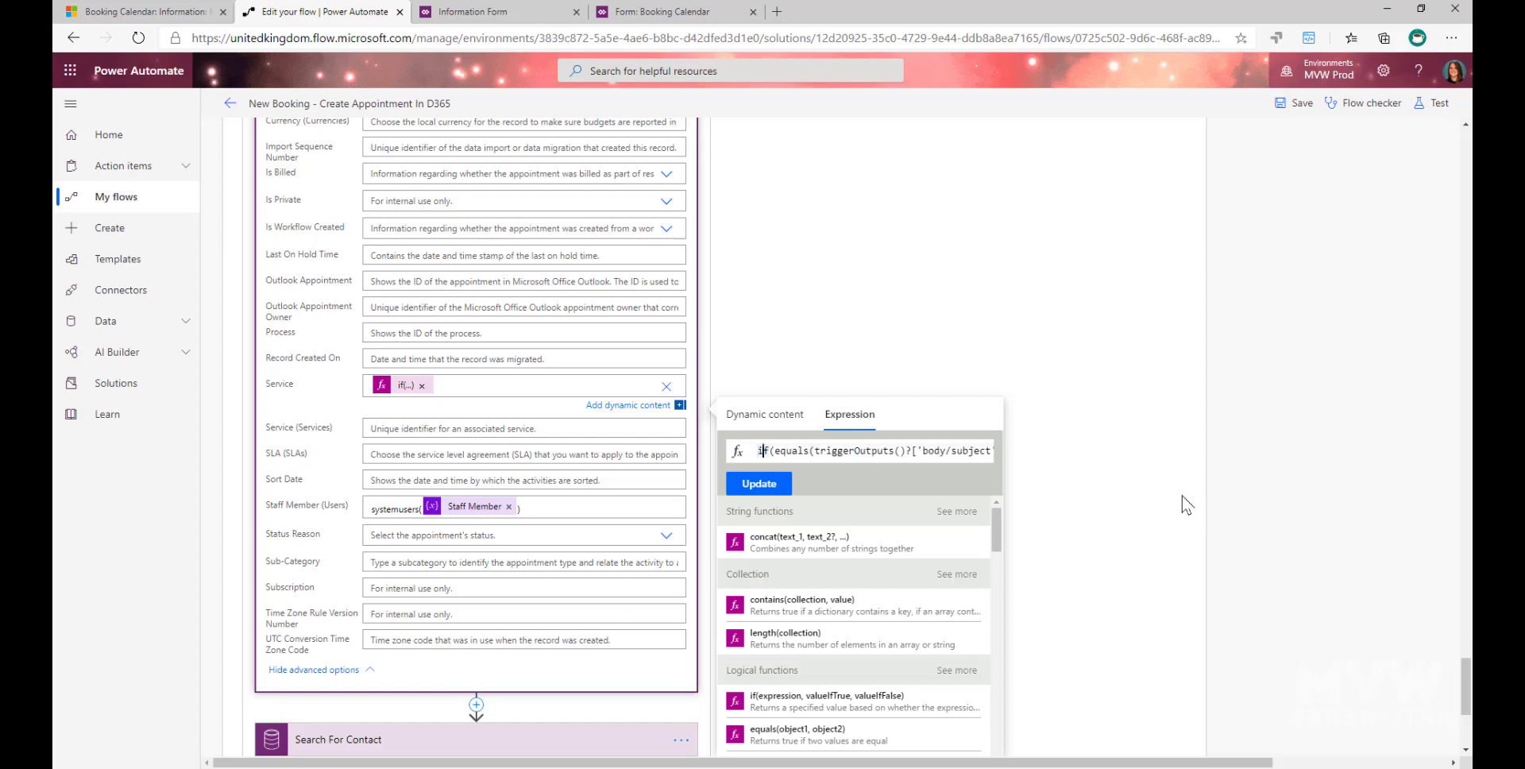
pyautogui.press('End')
pyautogui.press('Left')
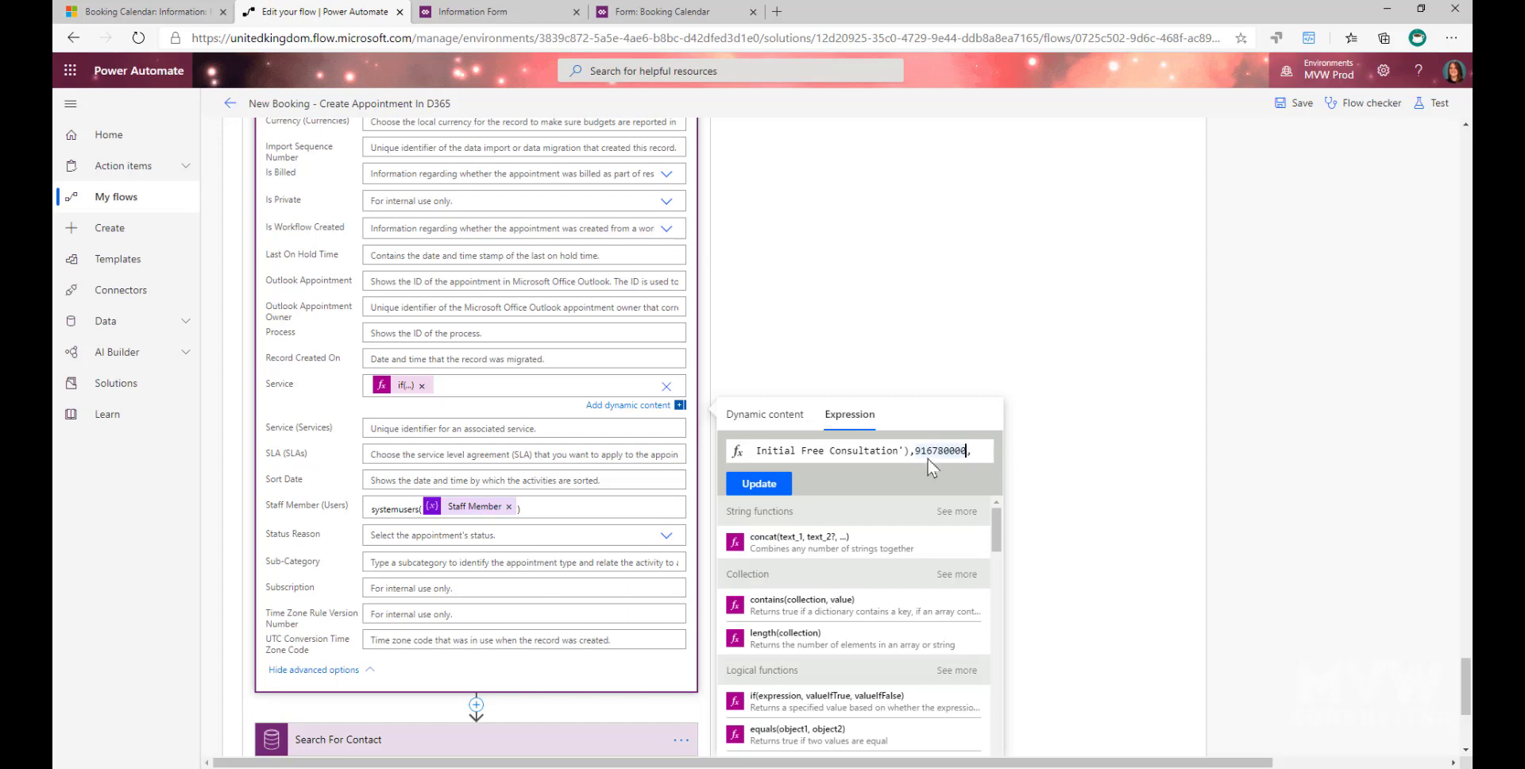
pyautogui.moveTo(917, 449); pyautogui.dragTo(968, 450)
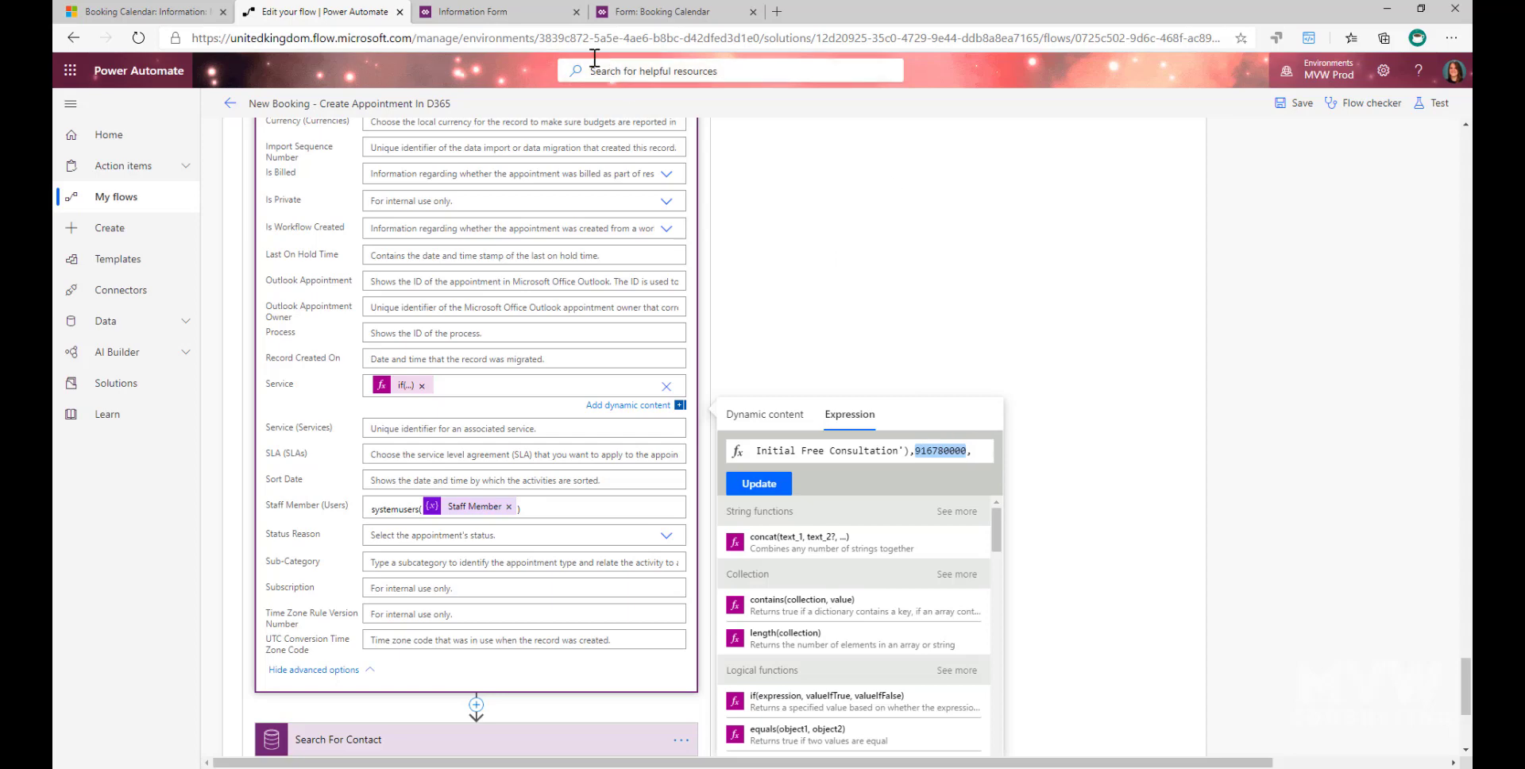
# - Switch to Power Apps and open the option set of the Appointment entity's Service field in the Microsoft Bookings Flows solution
pyautogui.click(498, 11)
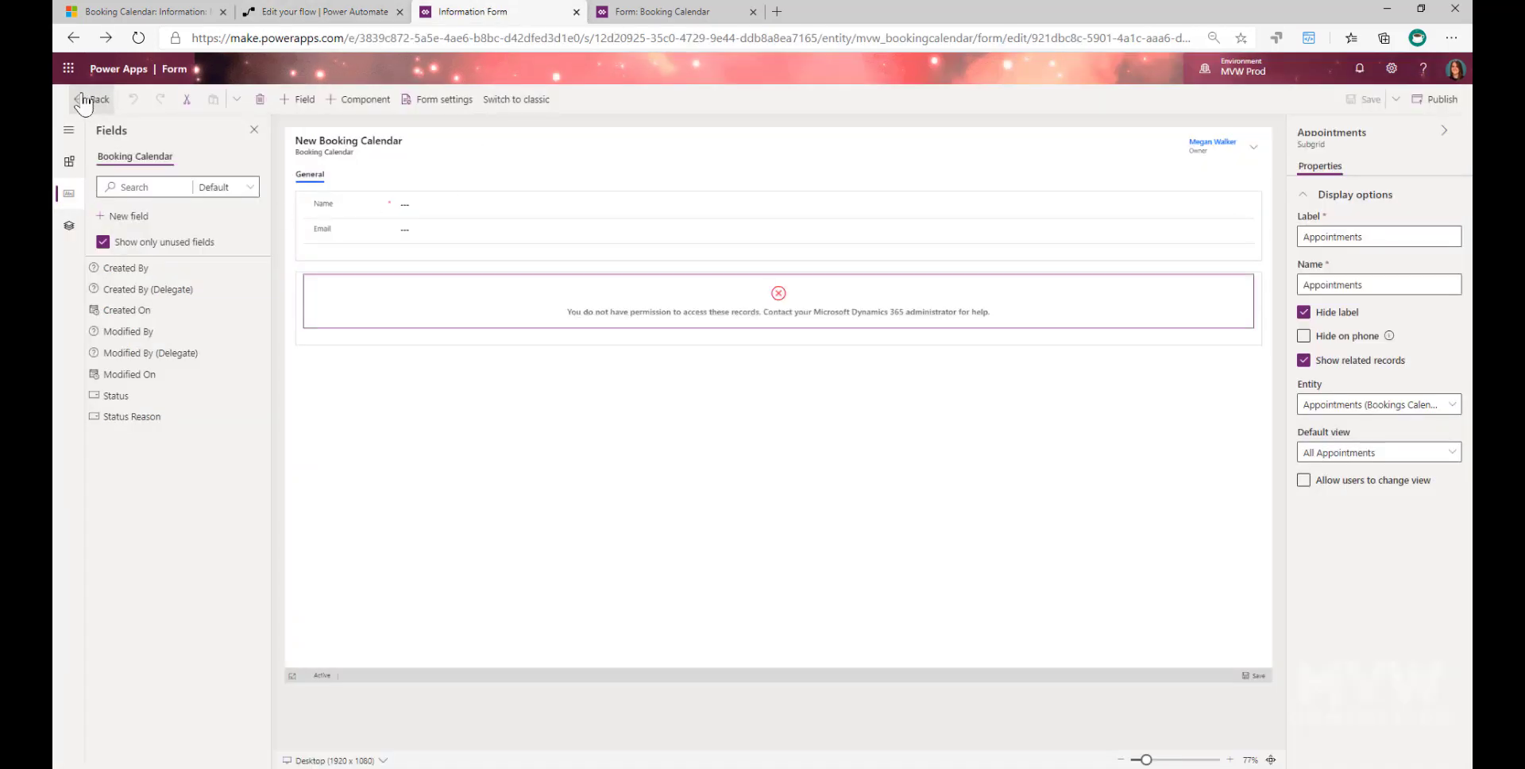
pyautogui.click(93, 99)
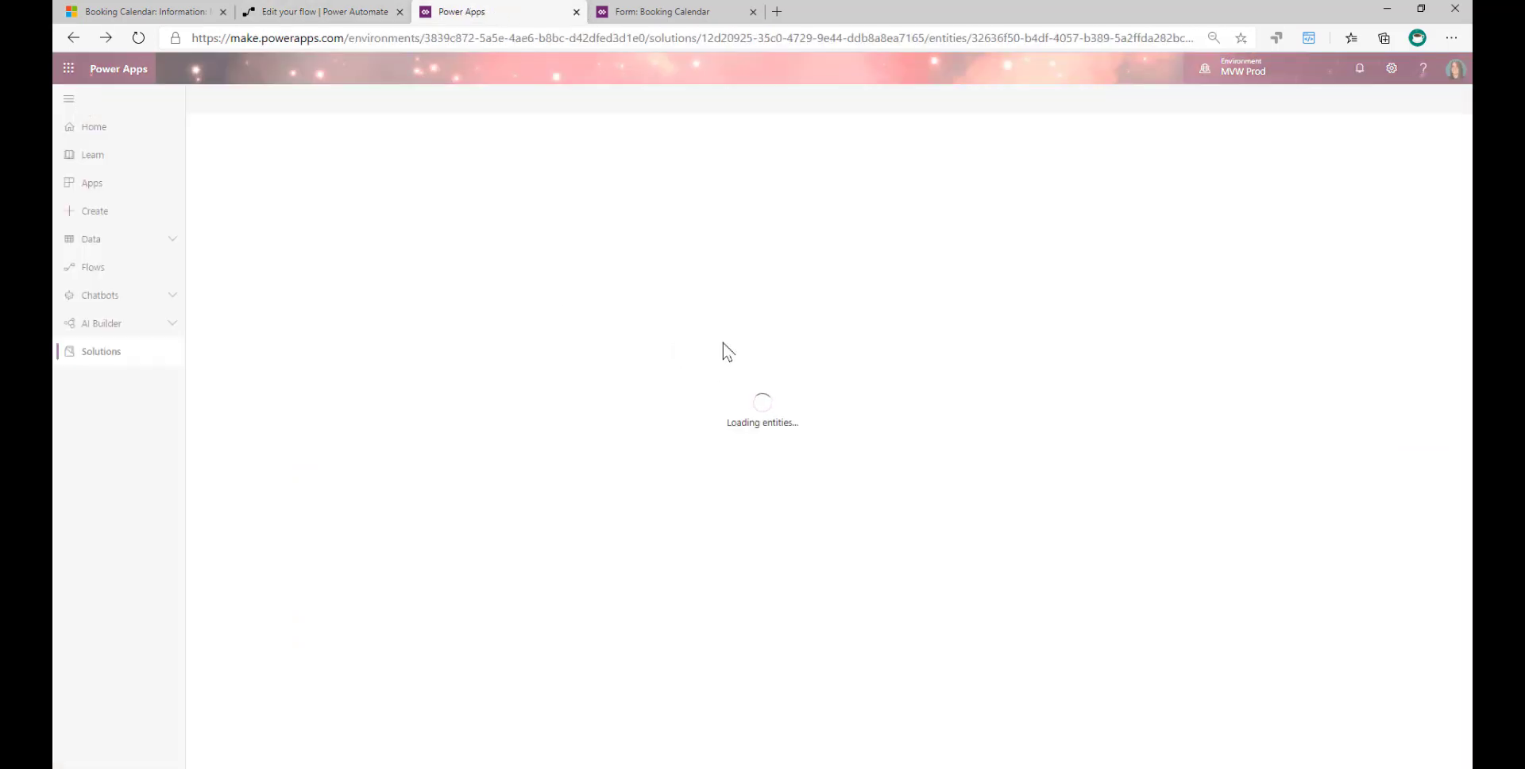
pyautogui.click(402, 143)
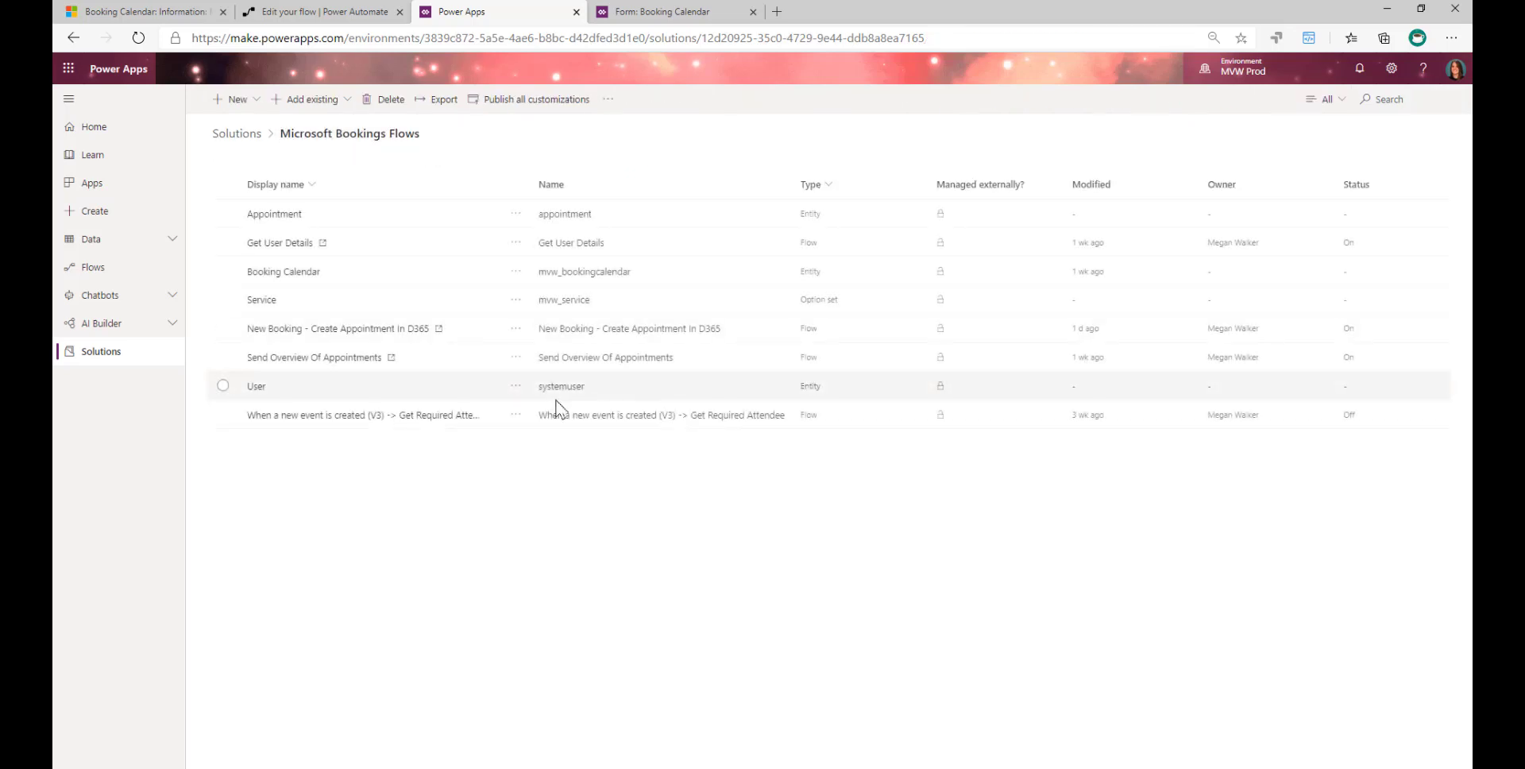
pyautogui.click(274, 214)
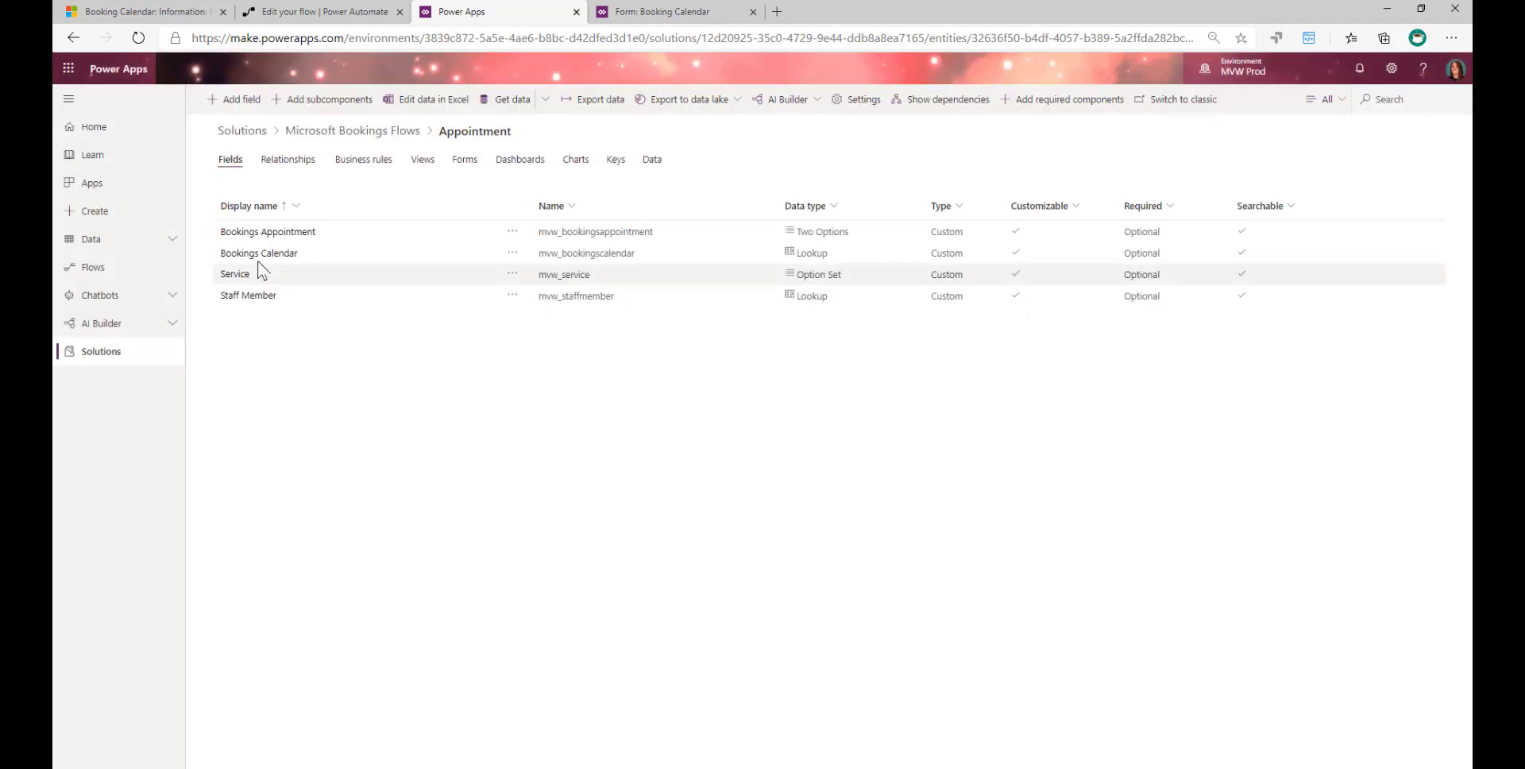
pyautogui.click(235, 274)
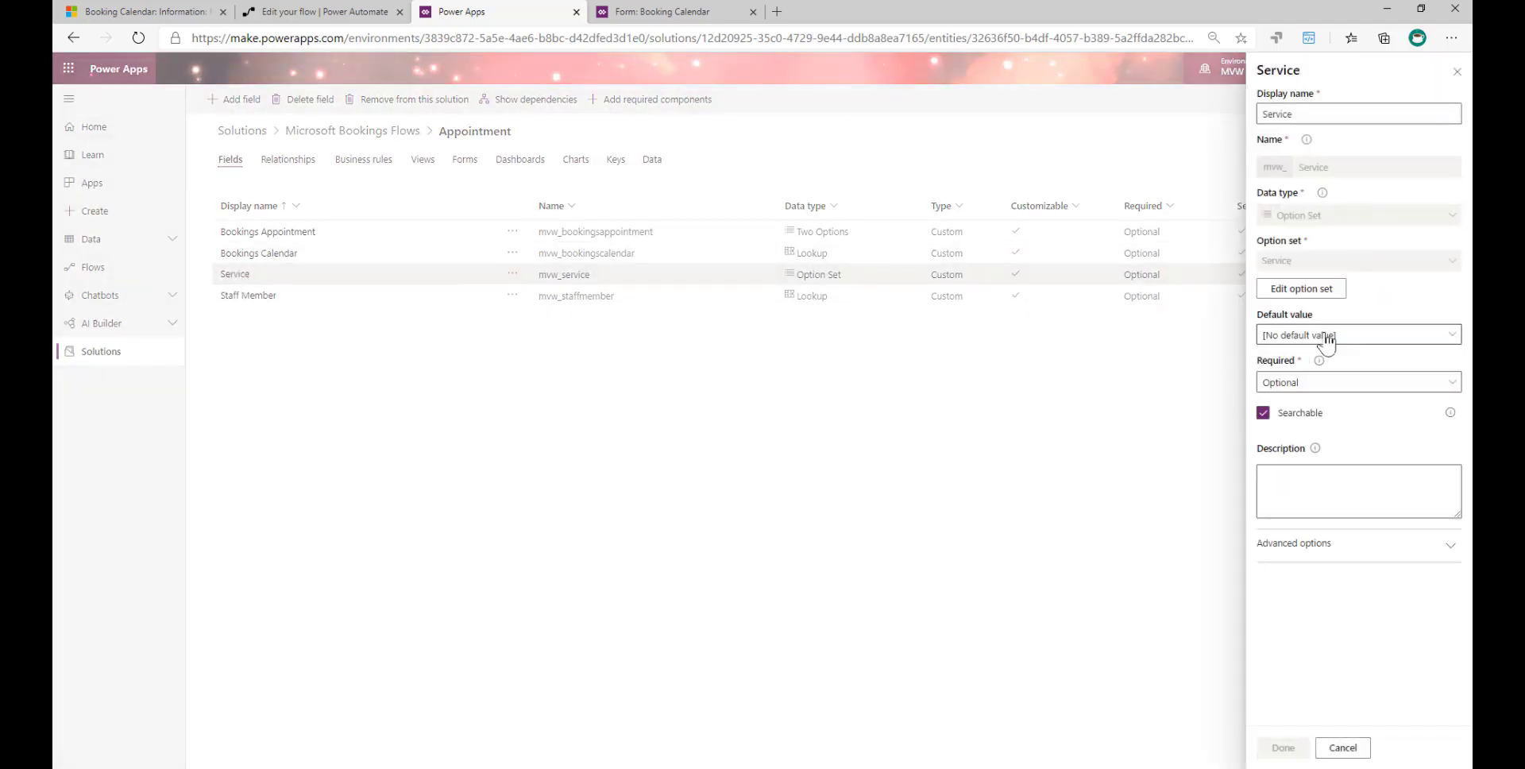
pyautogui.click(1325, 295)
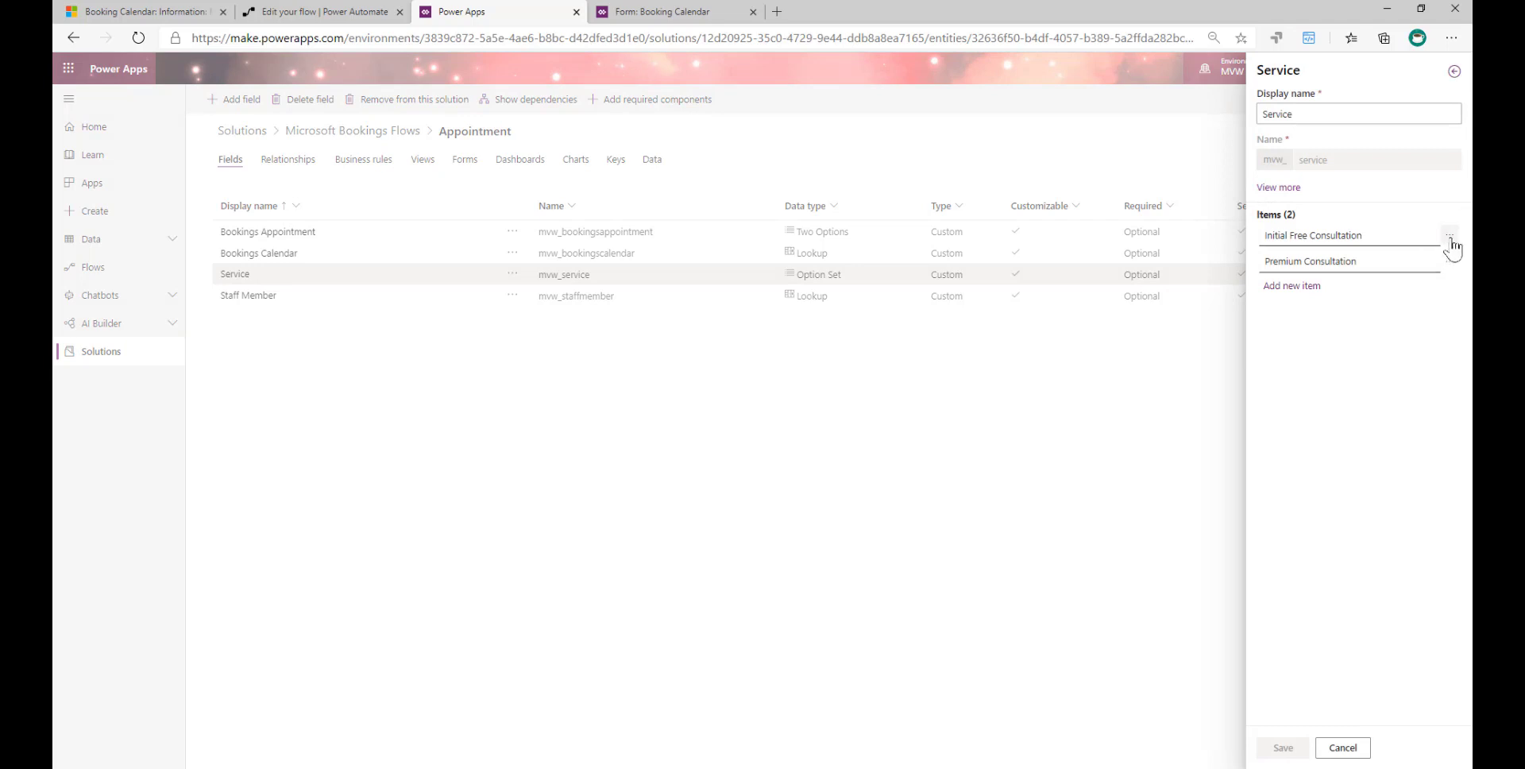
# - Show the details of the Initial Free Consultation item and highlight its option value
pyautogui.click(1450, 240)
pyautogui.click(1388, 283)
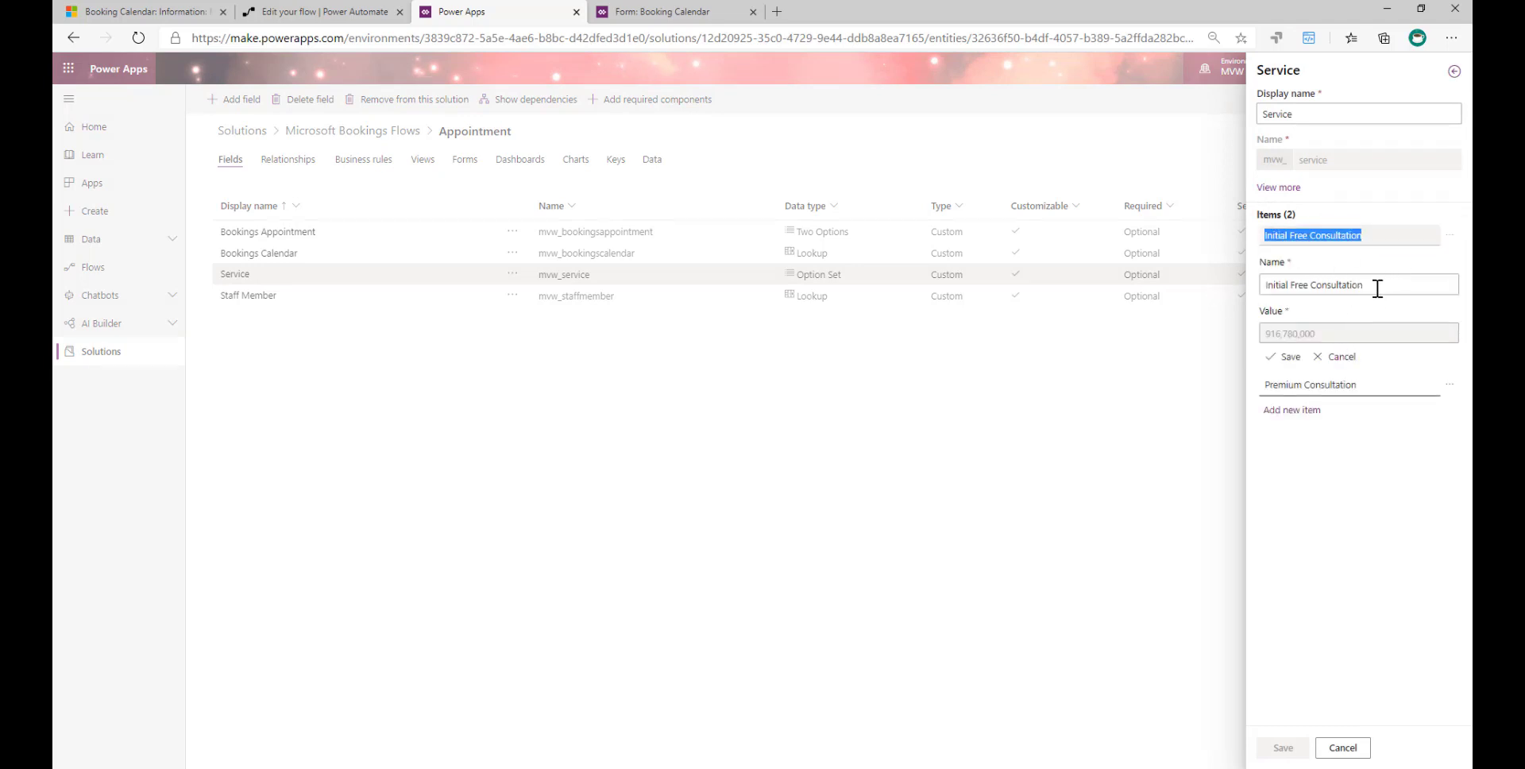
pyautogui.click(1377, 289)
pyautogui.click(1331, 335)
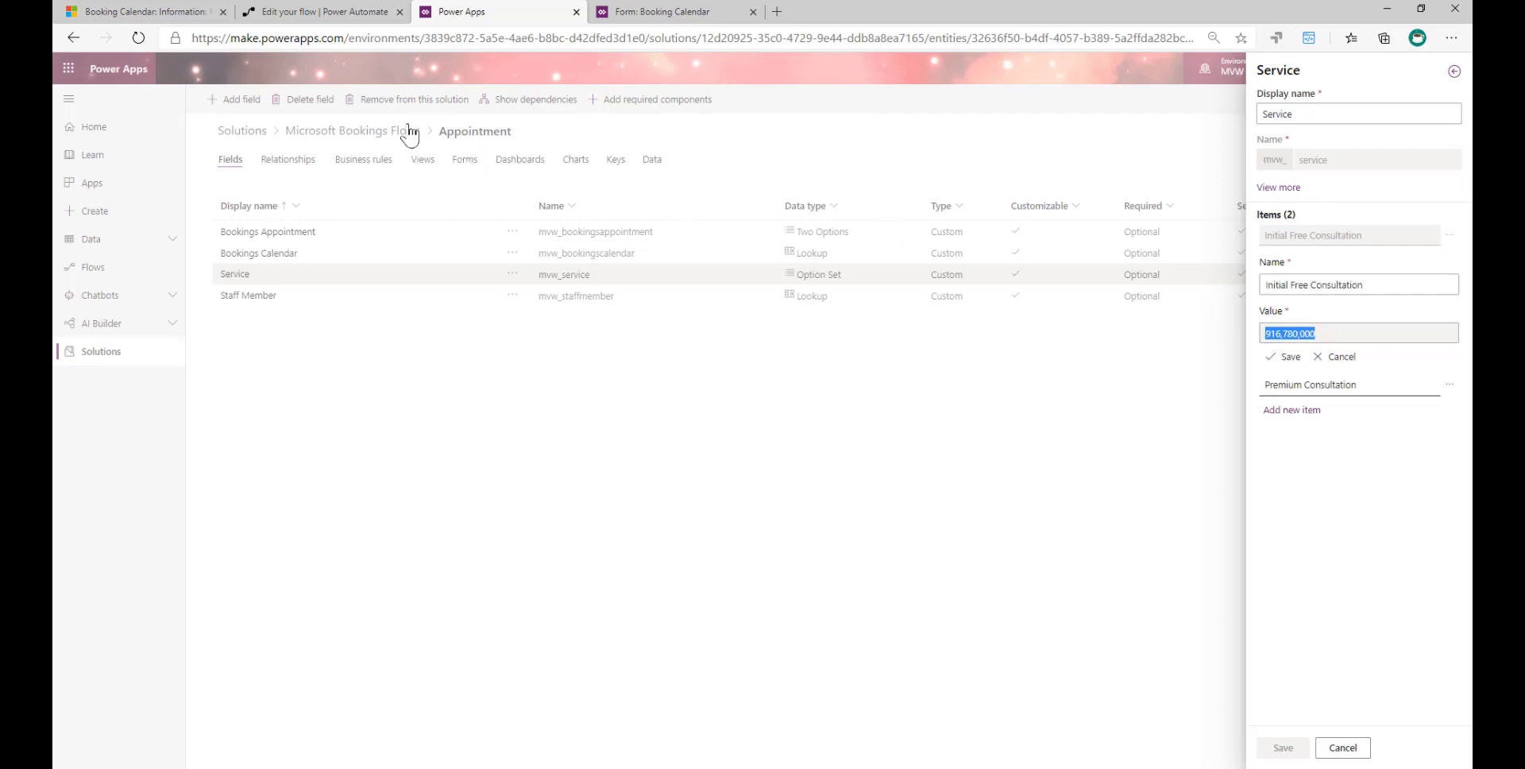
# - Return to the Power Automate flow and examine the Service expression through the 'Premium Consultation' condition and its option value
pyautogui.click(317, 11)
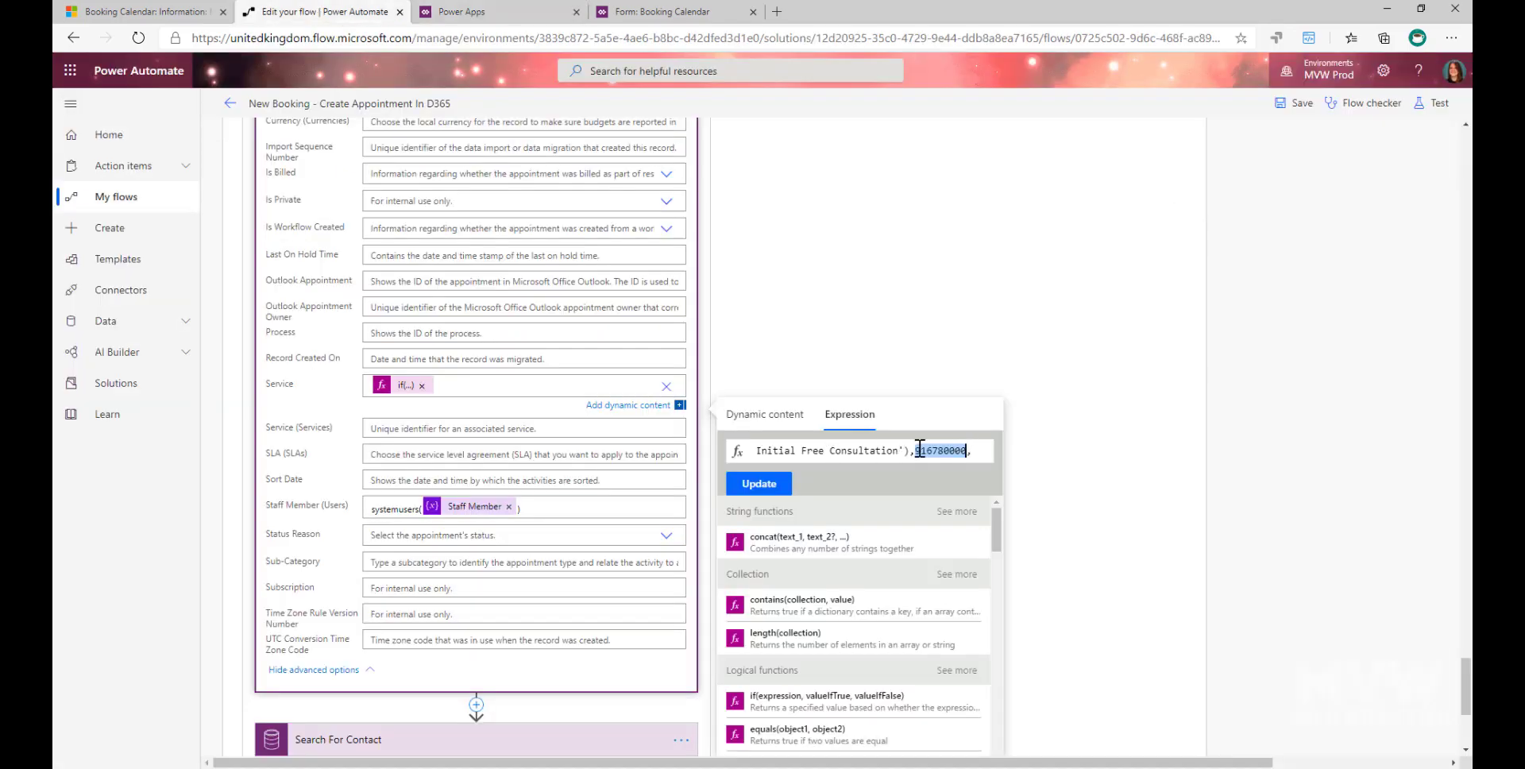
pyautogui.click(946, 449)
pyautogui.click(970, 451)
pyautogui.hotkey('ctrl', 'shift', 'Left')
pyautogui.press('Home')
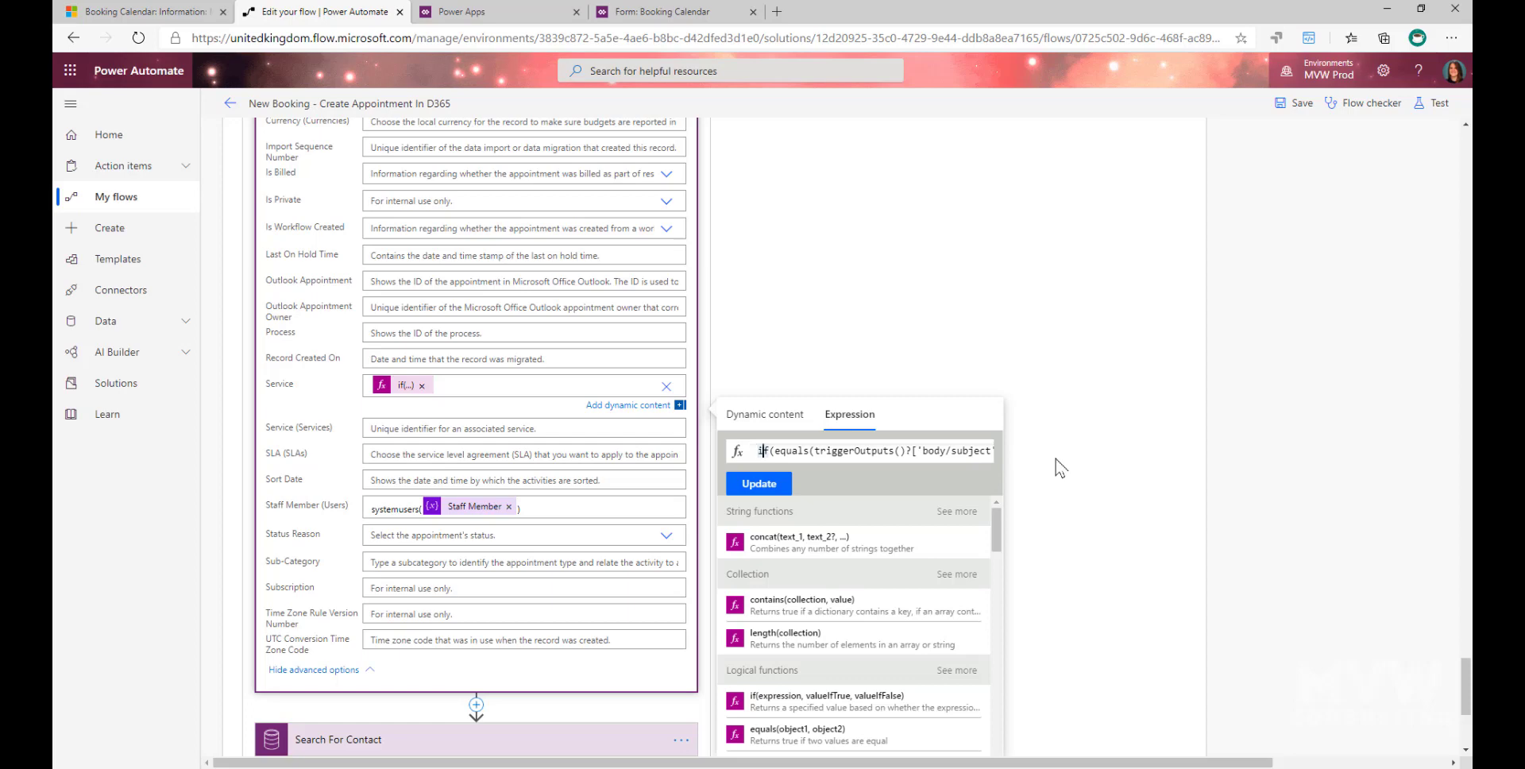
pyautogui.press('Right')
pyautogui.press('Right')
pyautogui.press('Right')
pyautogui.press('Right')
pyautogui.press('Right')
pyautogui.press('Right')
pyautogui.press('Right')
pyautogui.press('Right')
pyautogui.press('Right')
pyautogui.press('Right')
pyautogui.press('Right')
pyautogui.press('Right')
pyautogui.press('Right')
pyautogui.press('Right')
pyautogui.press('Right')
pyautogui.press('Right')
pyautogui.press('Right')
pyautogui.press('Right')
pyautogui.press('Right')
pyautogui.press('Right')
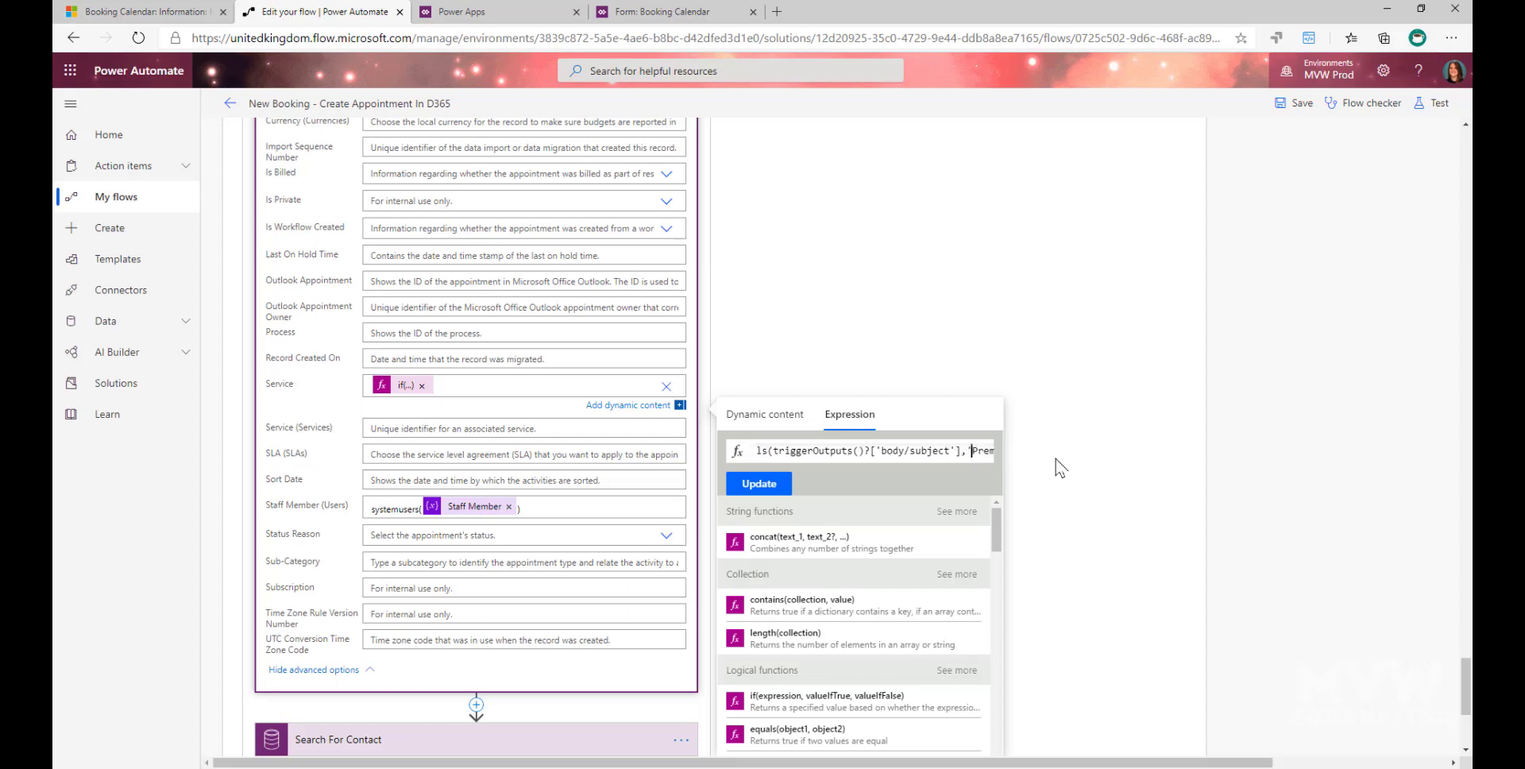
pyautogui.press('Right')
pyautogui.press('Right')
pyautogui.press('Right')
pyautogui.press('Right')
pyautogui.press('Right')
pyautogui.press('Right')
pyautogui.press('Right')
pyautogui.press('Right')
pyautogui.press('Right')
pyautogui.press('Right')
pyautogui.press('Right')
pyautogui.press('Right')
pyautogui.press('Right')
pyautogui.press('Right')
pyautogui.press('Right')
pyautogui.press('Right')
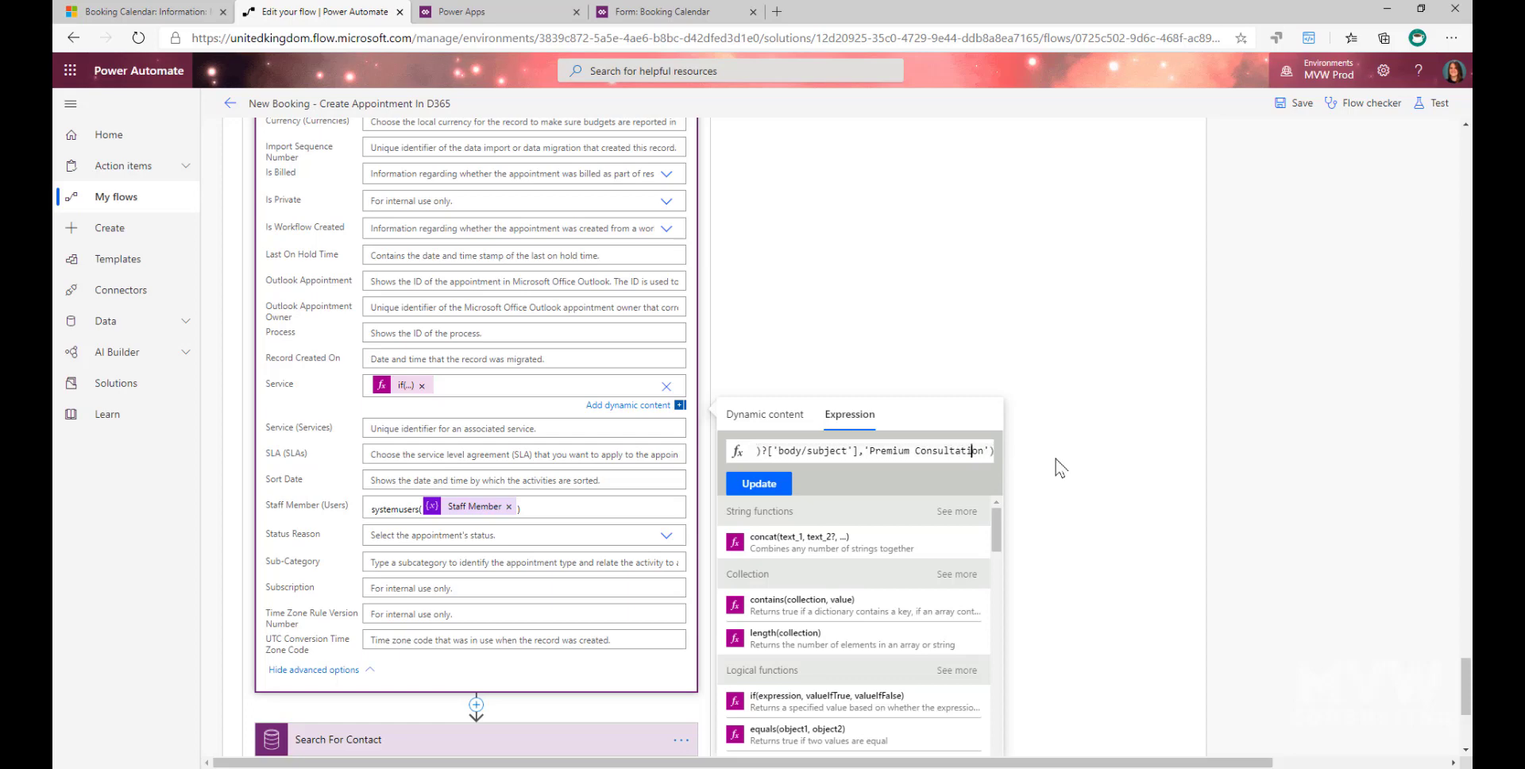
pyautogui.press('Right')
pyautogui.press('Right')
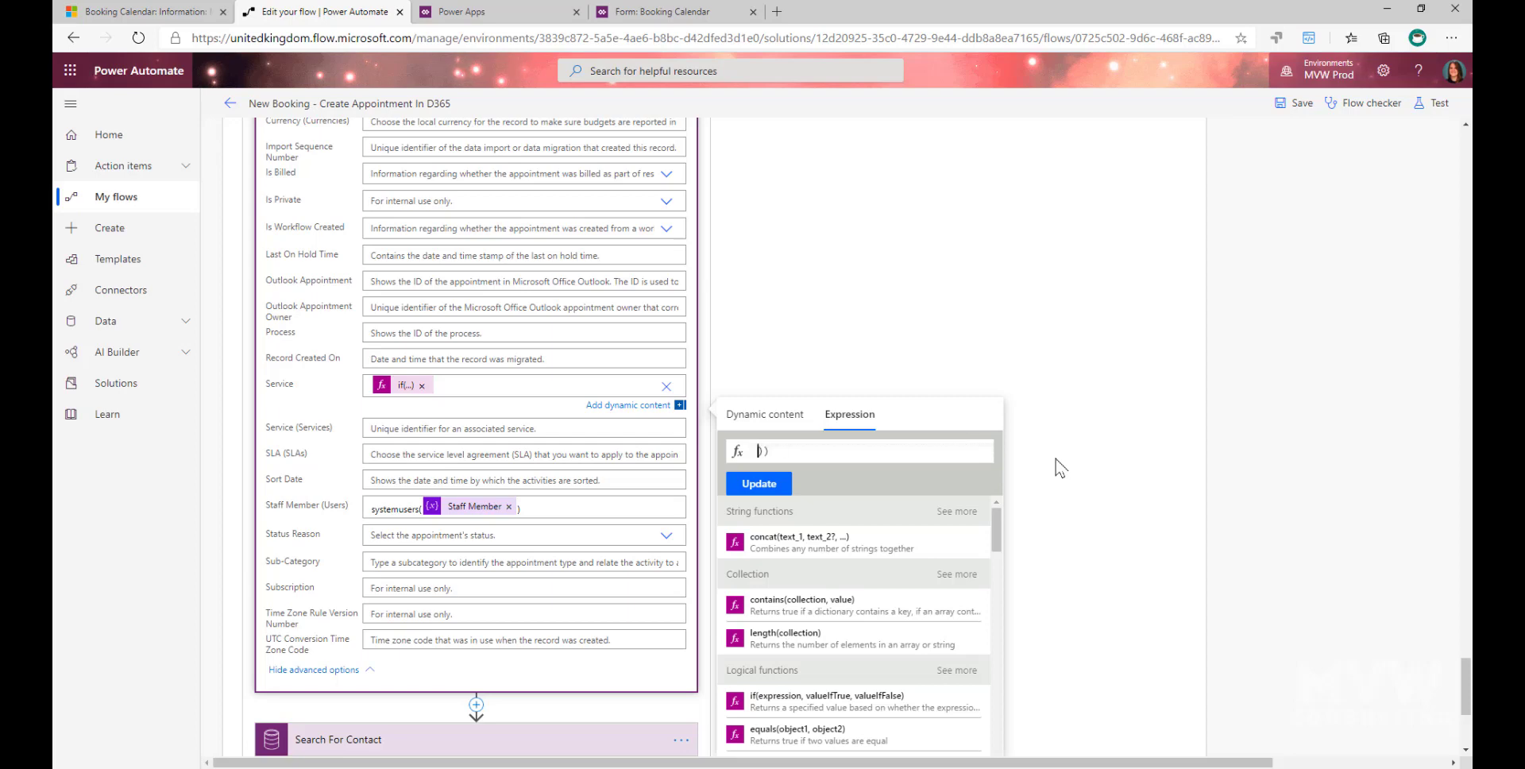
pyautogui.press('Left')
pyautogui.press('Left')
pyautogui.press('Left')
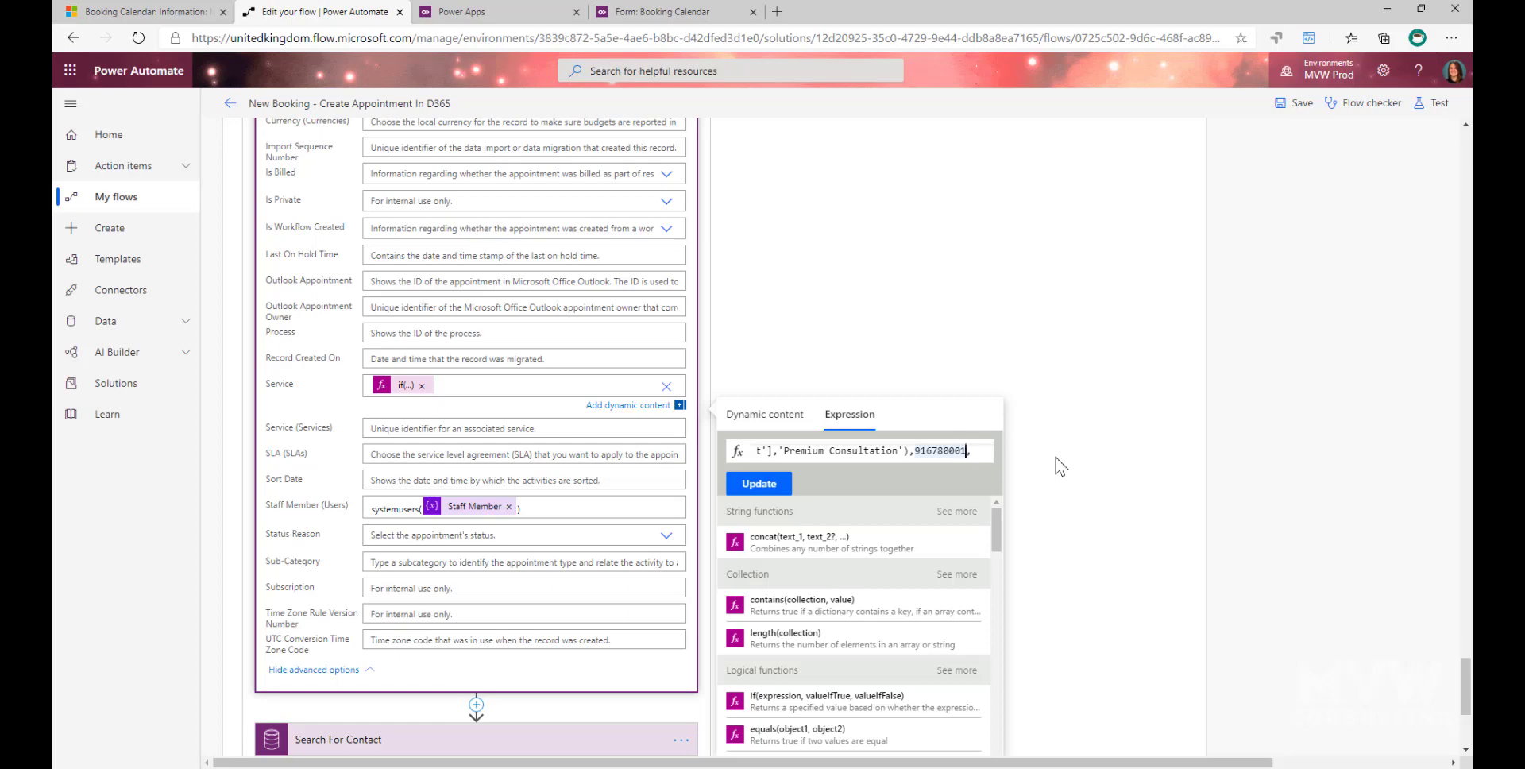
# - Expand the Search For Contact action and show its advanced options with the Filter Query on emailaddress1
pyautogui.click(1061, 465)
pyautogui.scroll(-4, 848, 453)
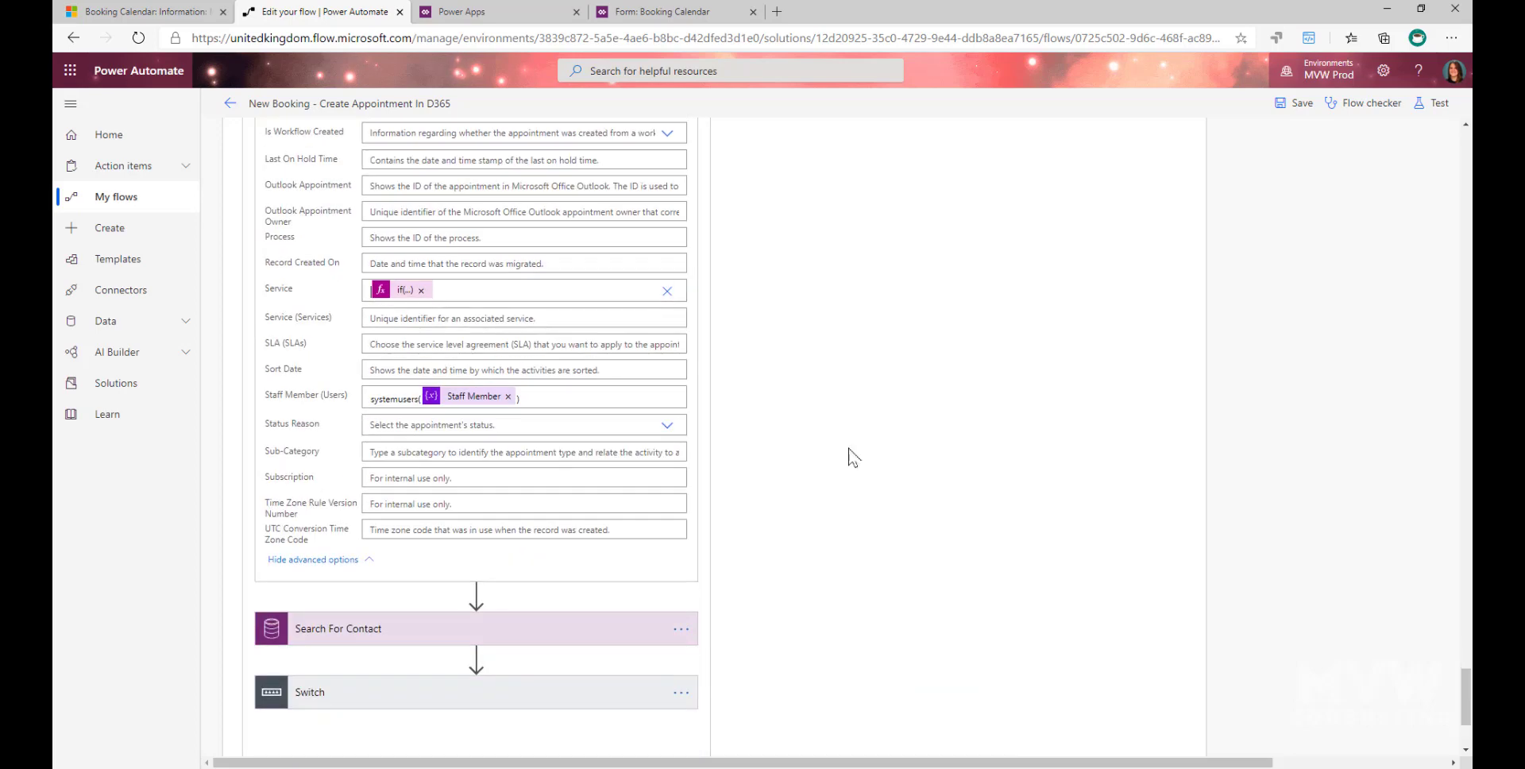
pyautogui.click(702, 446)
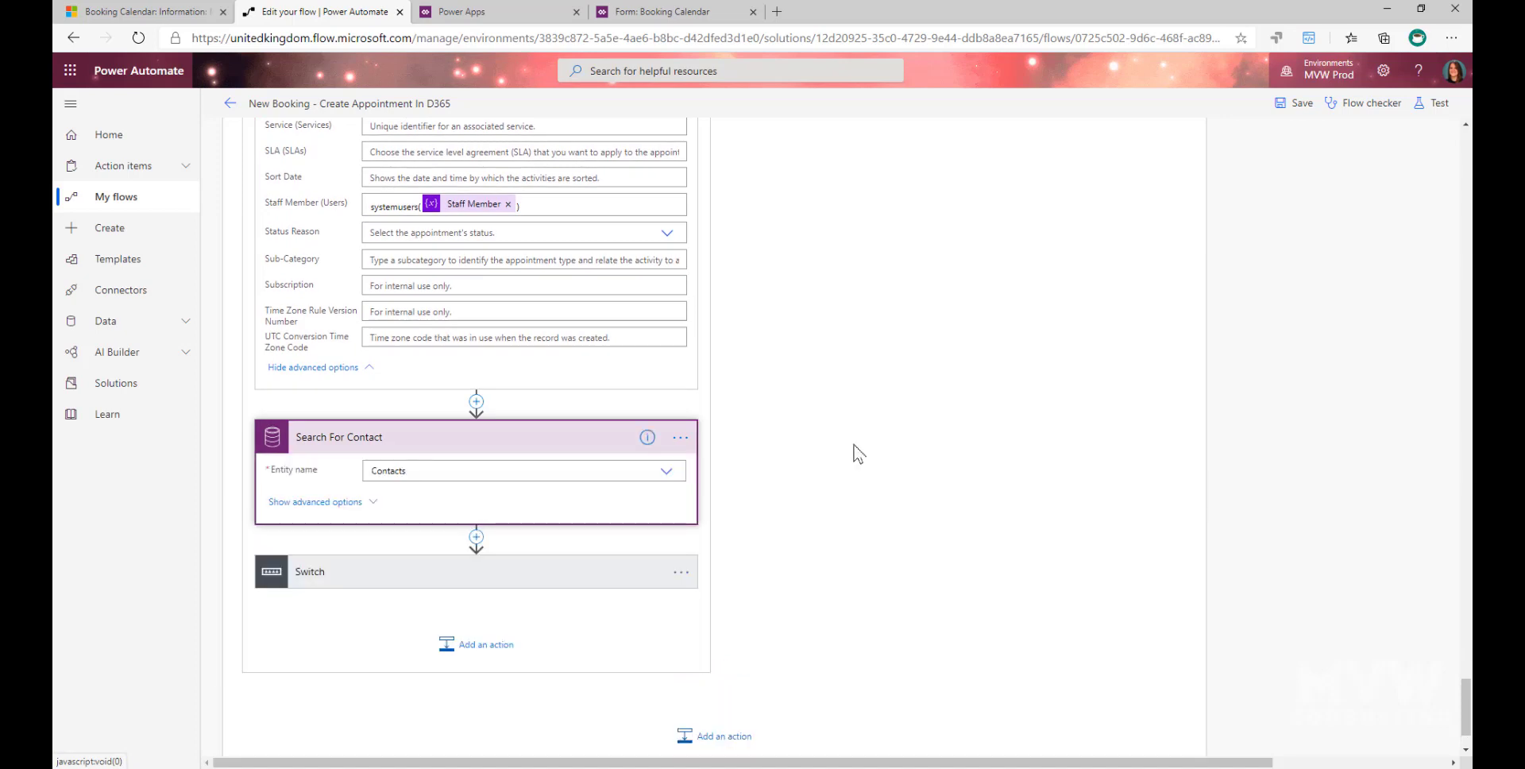
pyautogui.scroll(-1, 460, 467)
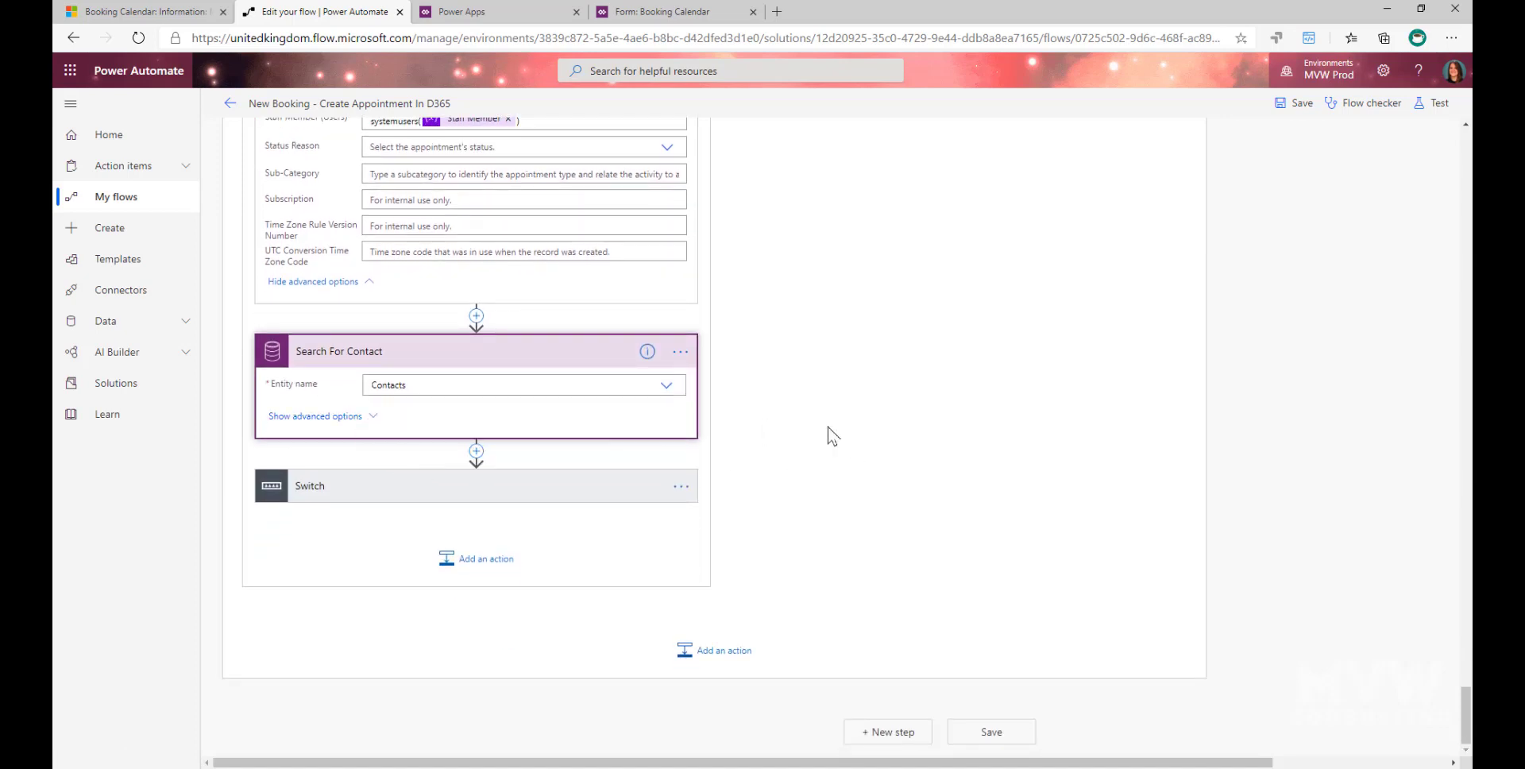
pyautogui.click(574, 255)
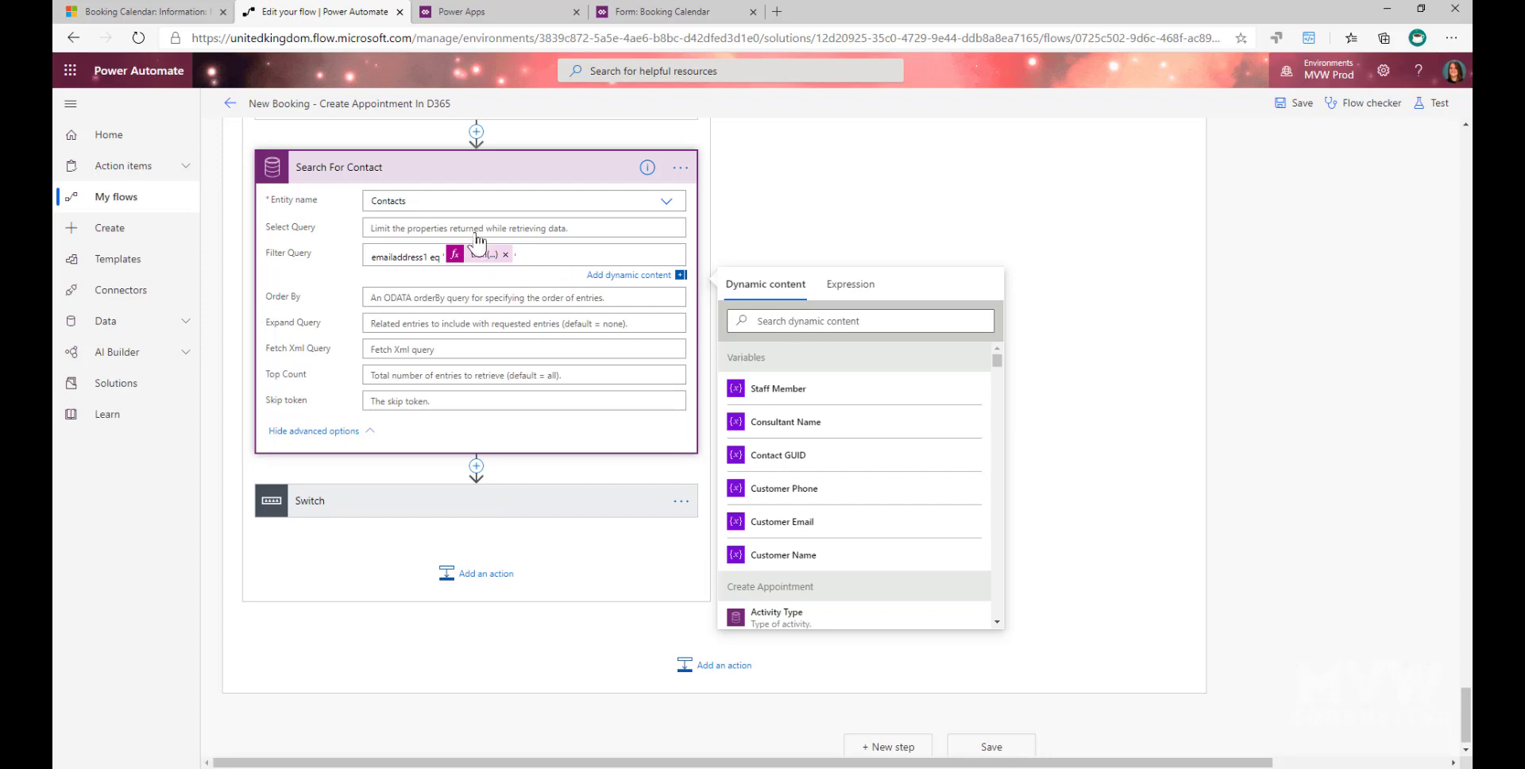
# - Open the Filter Query's trim expression and highlight the whole Customer Email formula and its trim function
pyautogui.click(479, 254)
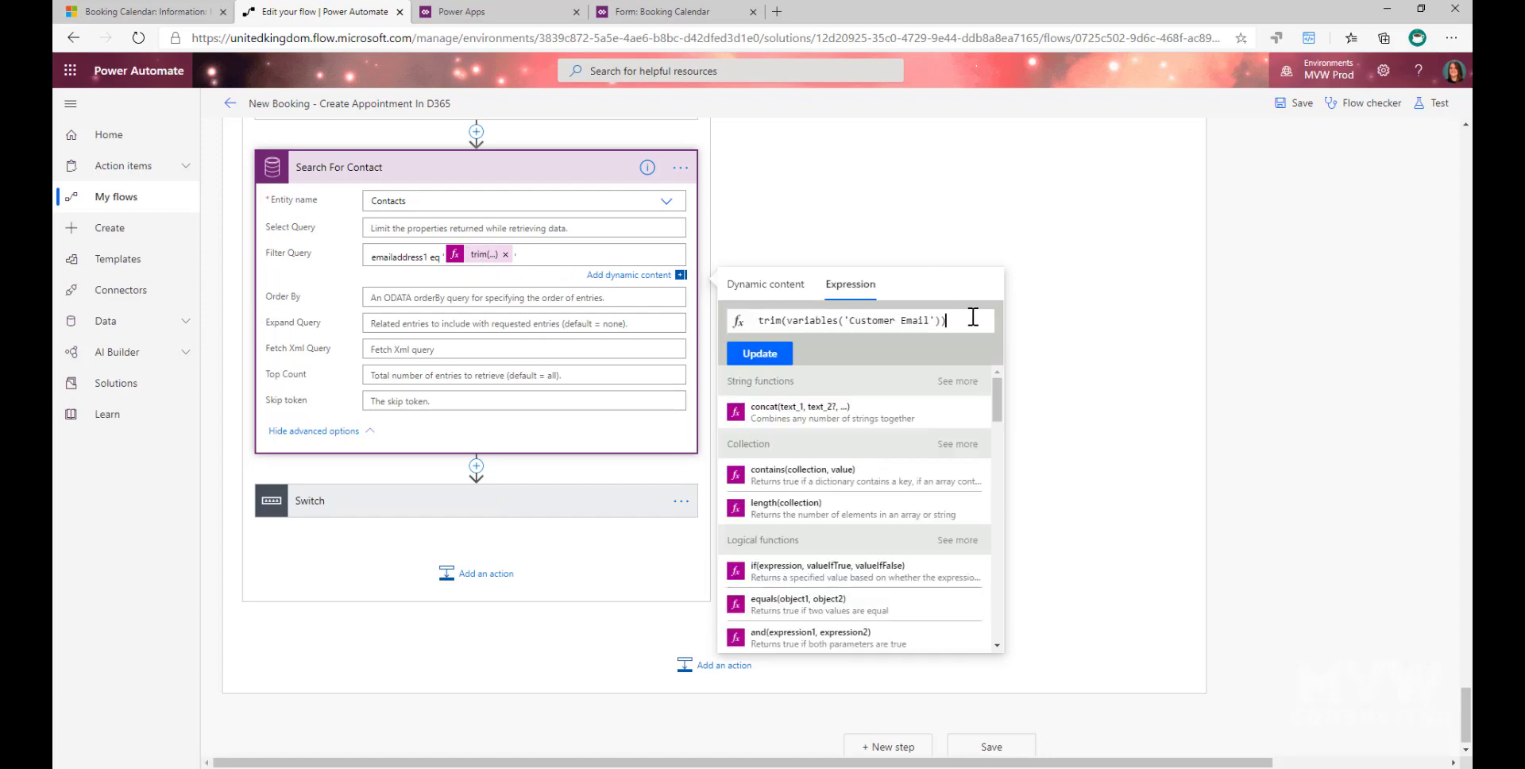
pyautogui.moveTo(979, 320); pyautogui.dragTo(754, 321)
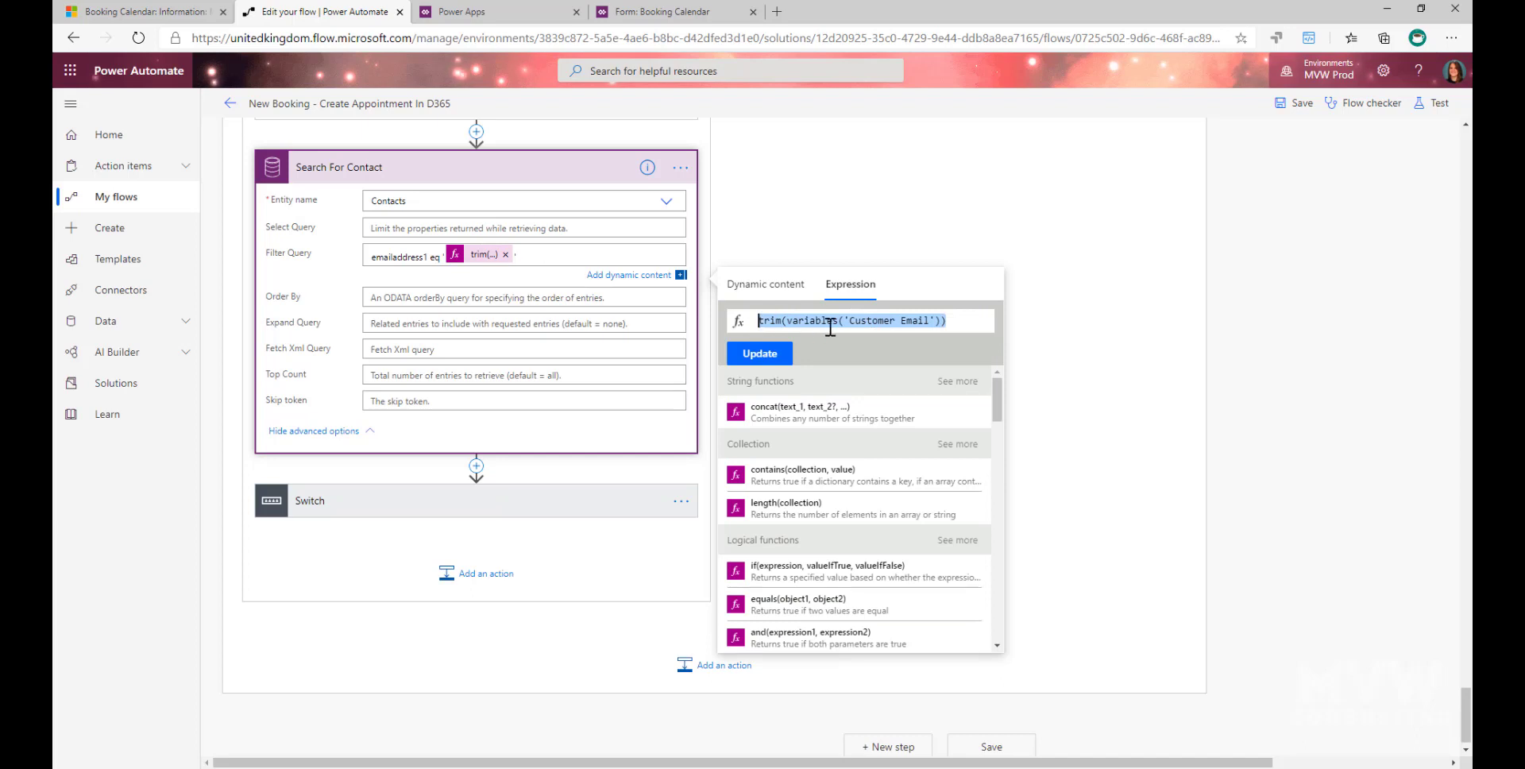
pyautogui.moveTo(785, 321); pyautogui.dragTo(757, 322)
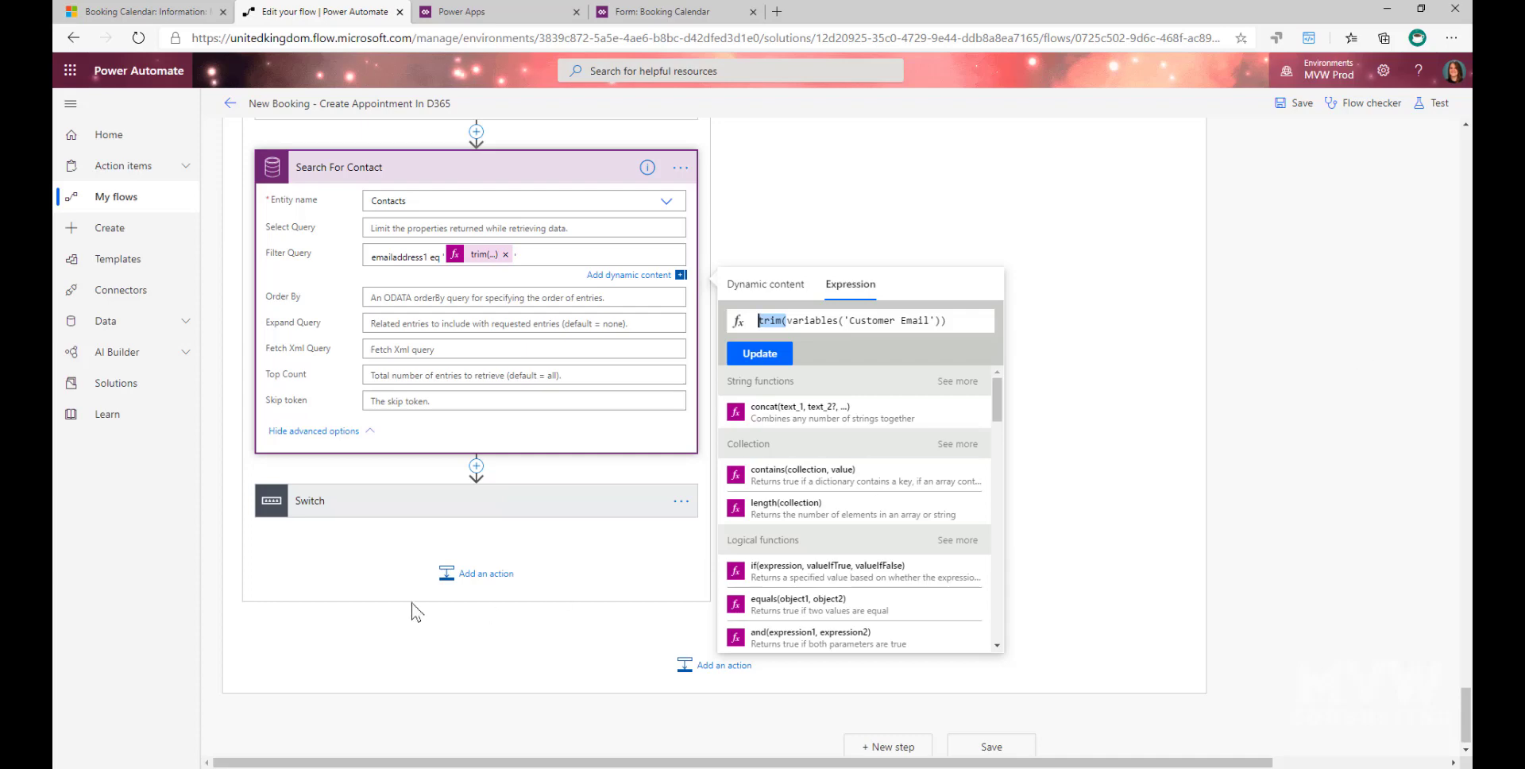
# - Expand the Switch action and its No Contact Found and One Contact Found cases
pyautogui.click(355, 491)
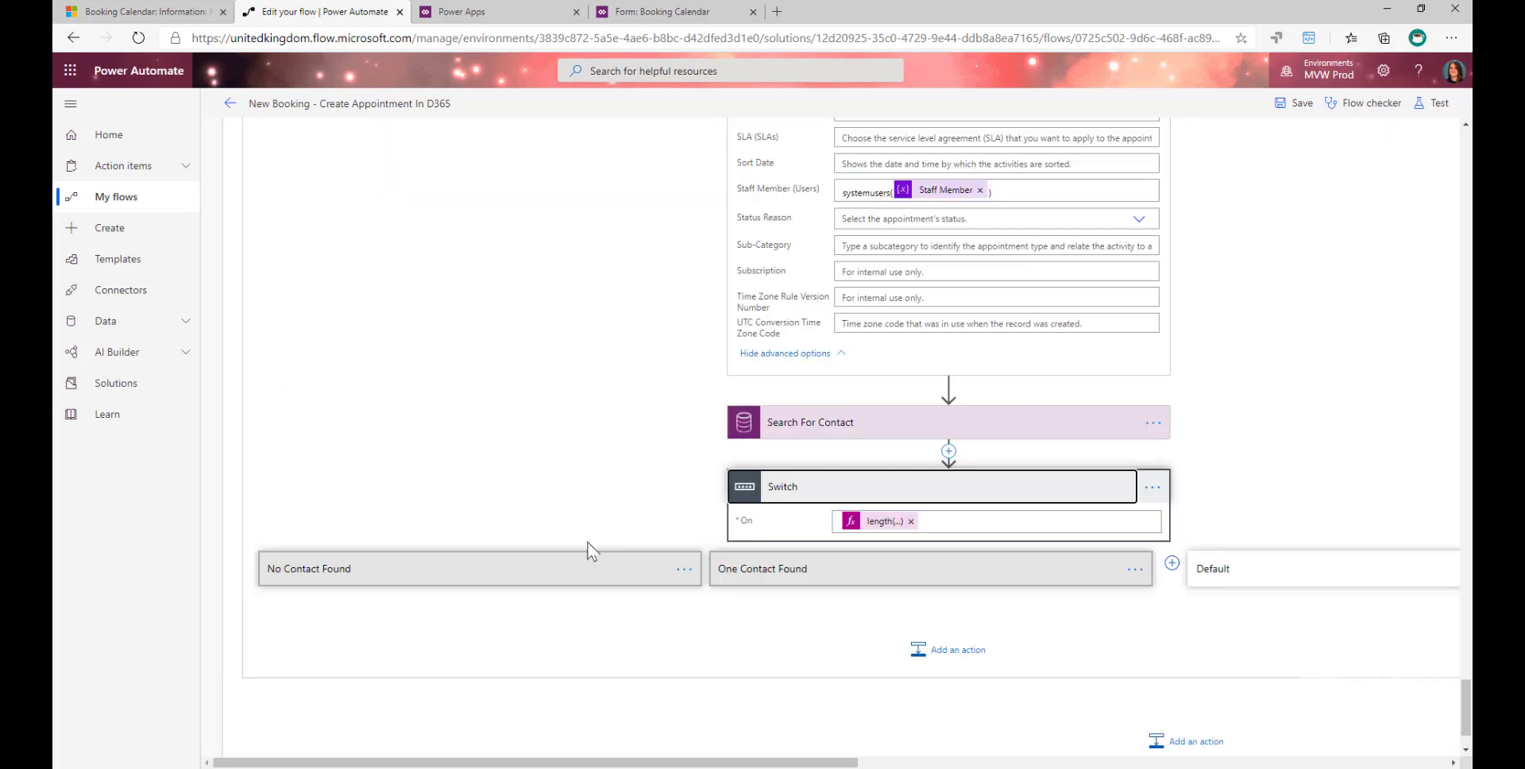
pyautogui.click(461, 486)
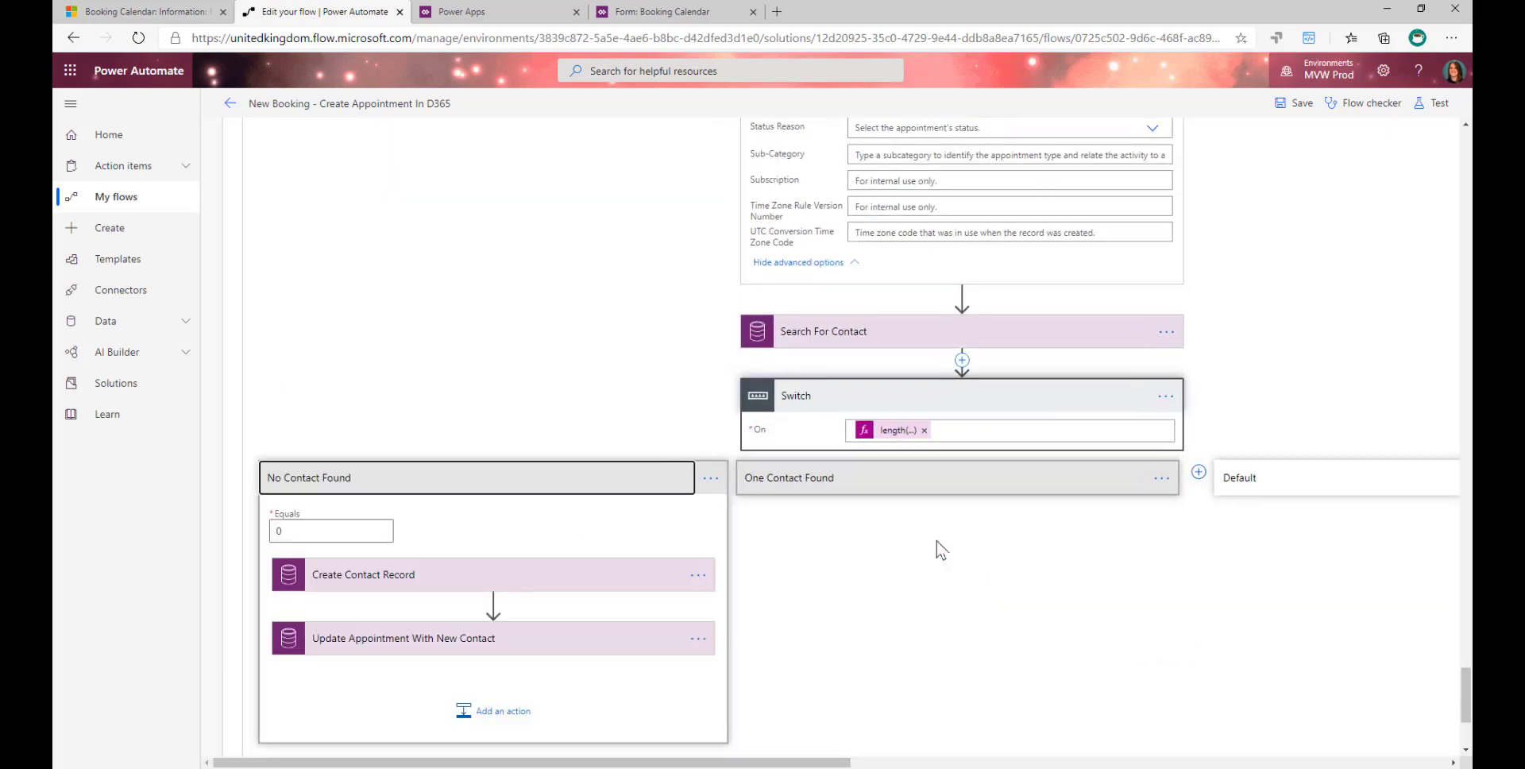
pyautogui.click(821, 486)
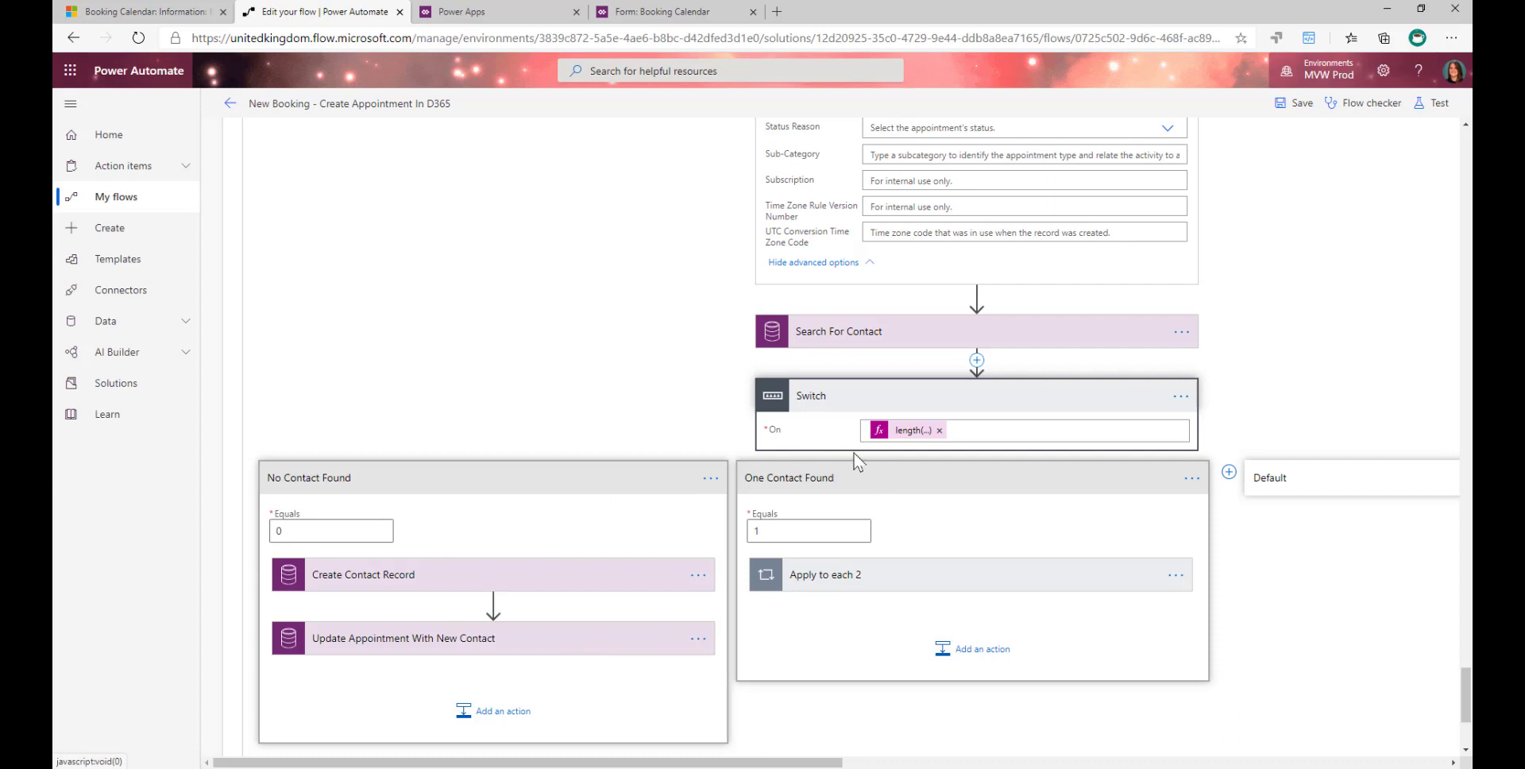
# - Open the length expression in the Switch's On field to show the Search_For_Contact body value it counts
pyautogui.click(897, 435)
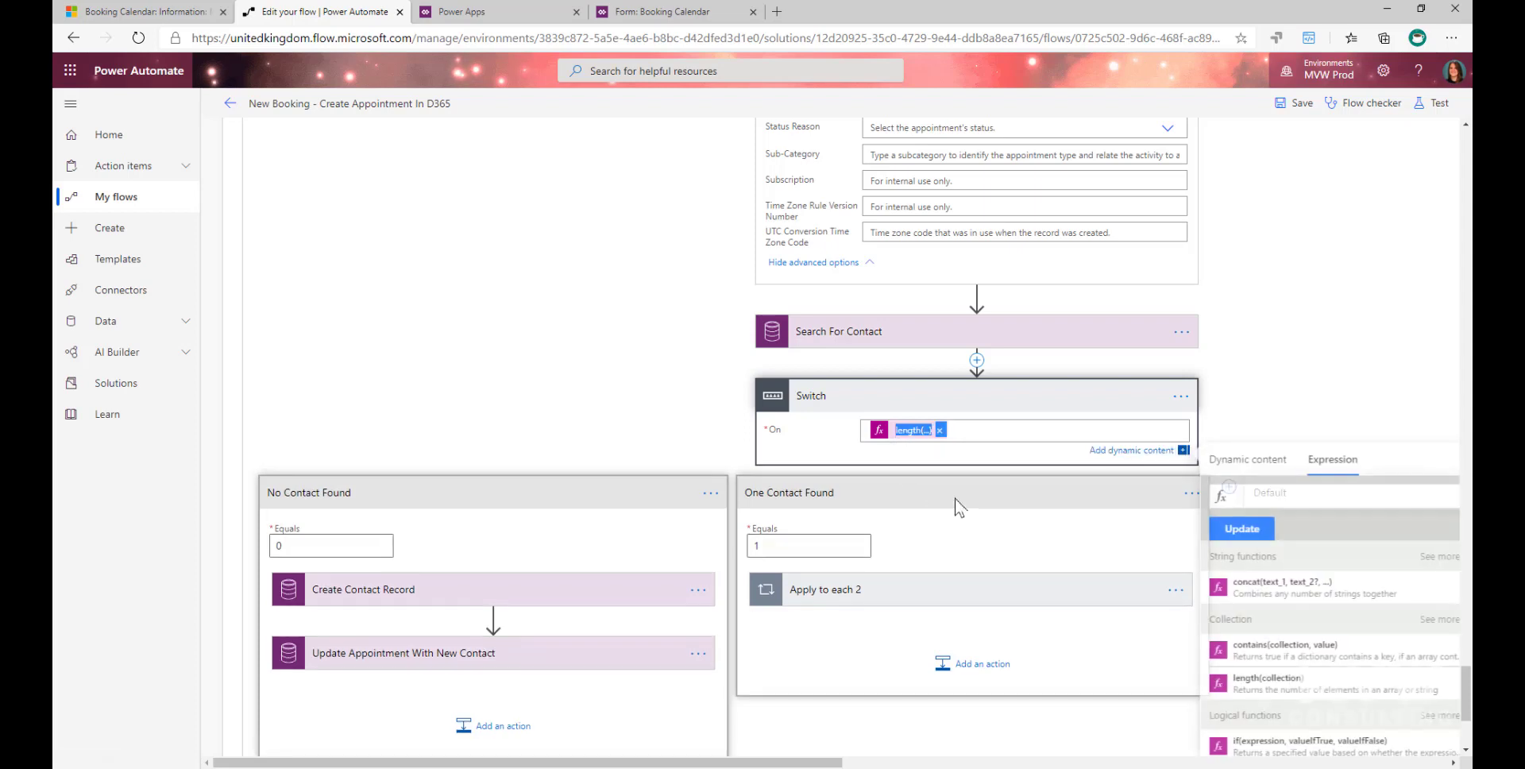
pyautogui.moveTo(833, 761); pyautogui.dragTo(939, 761)
pyautogui.click(1093, 494)
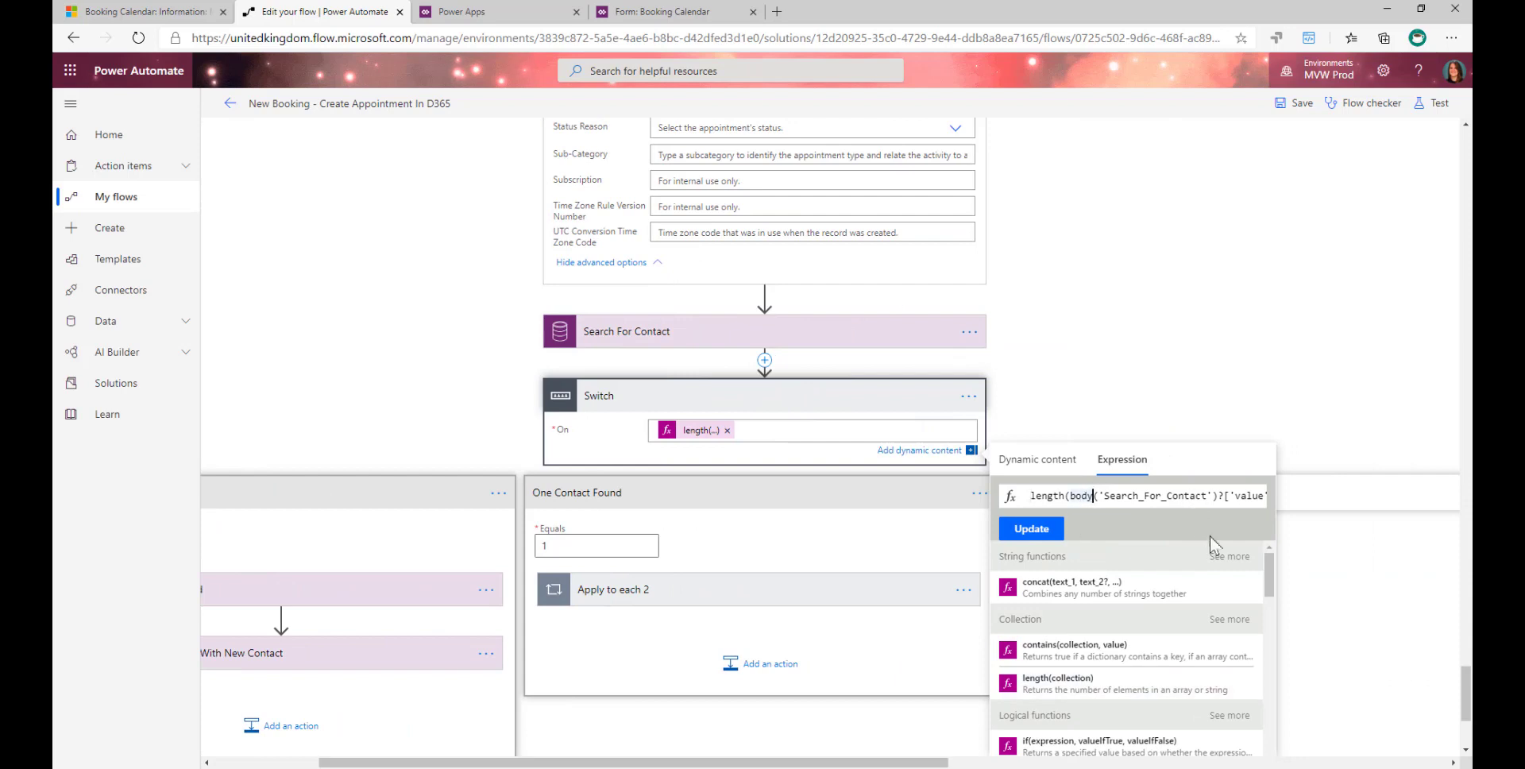
# - Read the Switch's length expression through to its closing value property and return to the length function at its start
pyautogui.press('Right')
pyautogui.press('Right')
pyautogui.press('Right')
pyautogui.press('Right')
pyautogui.press('Right')
pyautogui.press('Right')
pyautogui.press('Right')
pyautogui.press('Right')
pyautogui.press('Right')
pyautogui.press('Right')
pyautogui.press('Right')
pyautogui.press('Right')
pyautogui.press('Right')
pyautogui.press('Right')
pyautogui.press('Right')
pyautogui.press('Right')
pyautogui.press('Right')
pyautogui.press('Right')
pyautogui.press('Right')
pyautogui.press('Right')
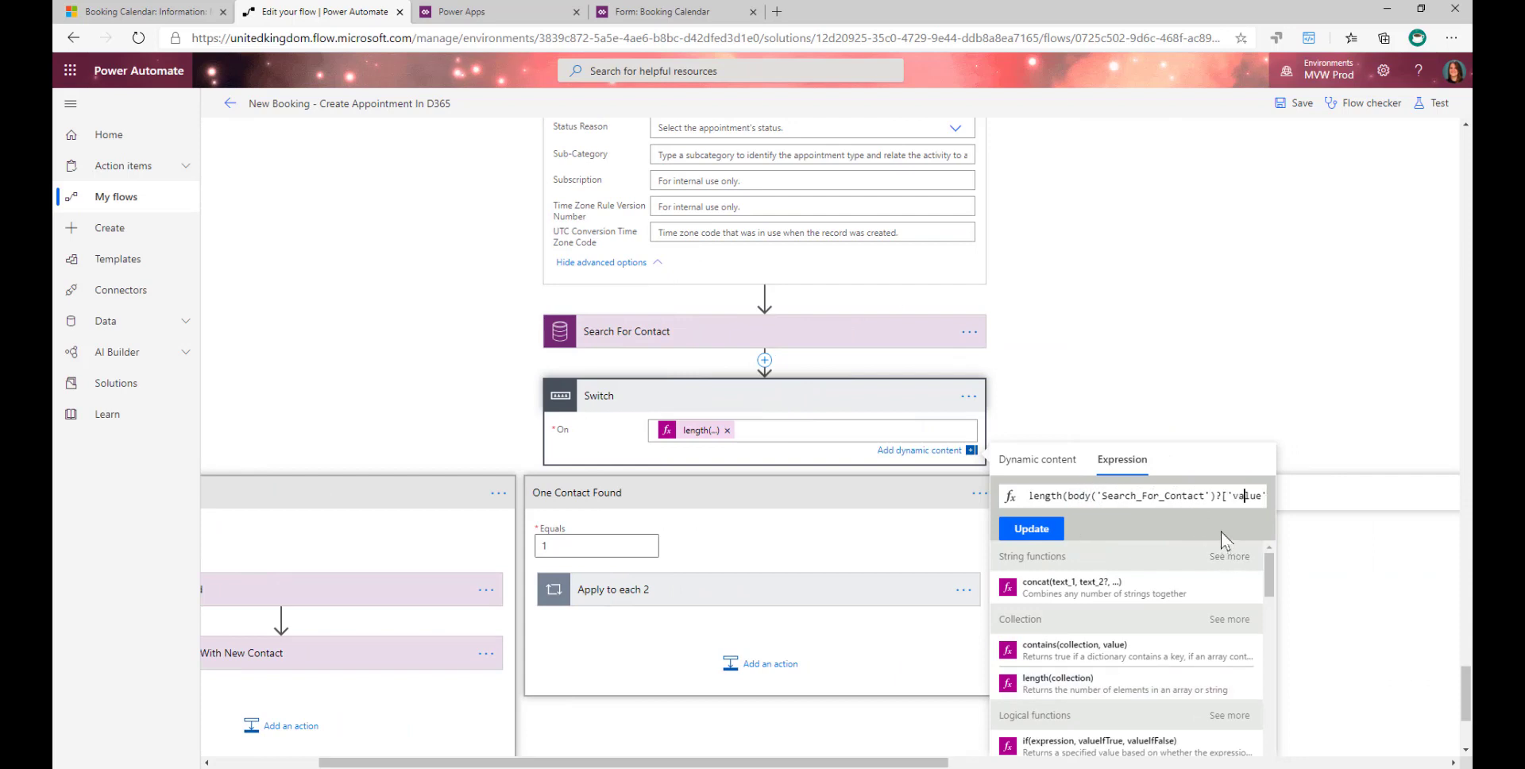
pyautogui.press('Right')
pyautogui.press('Right')
pyautogui.press('Right')
pyautogui.press('Right')
pyautogui.press('Right')
pyautogui.press('Right')
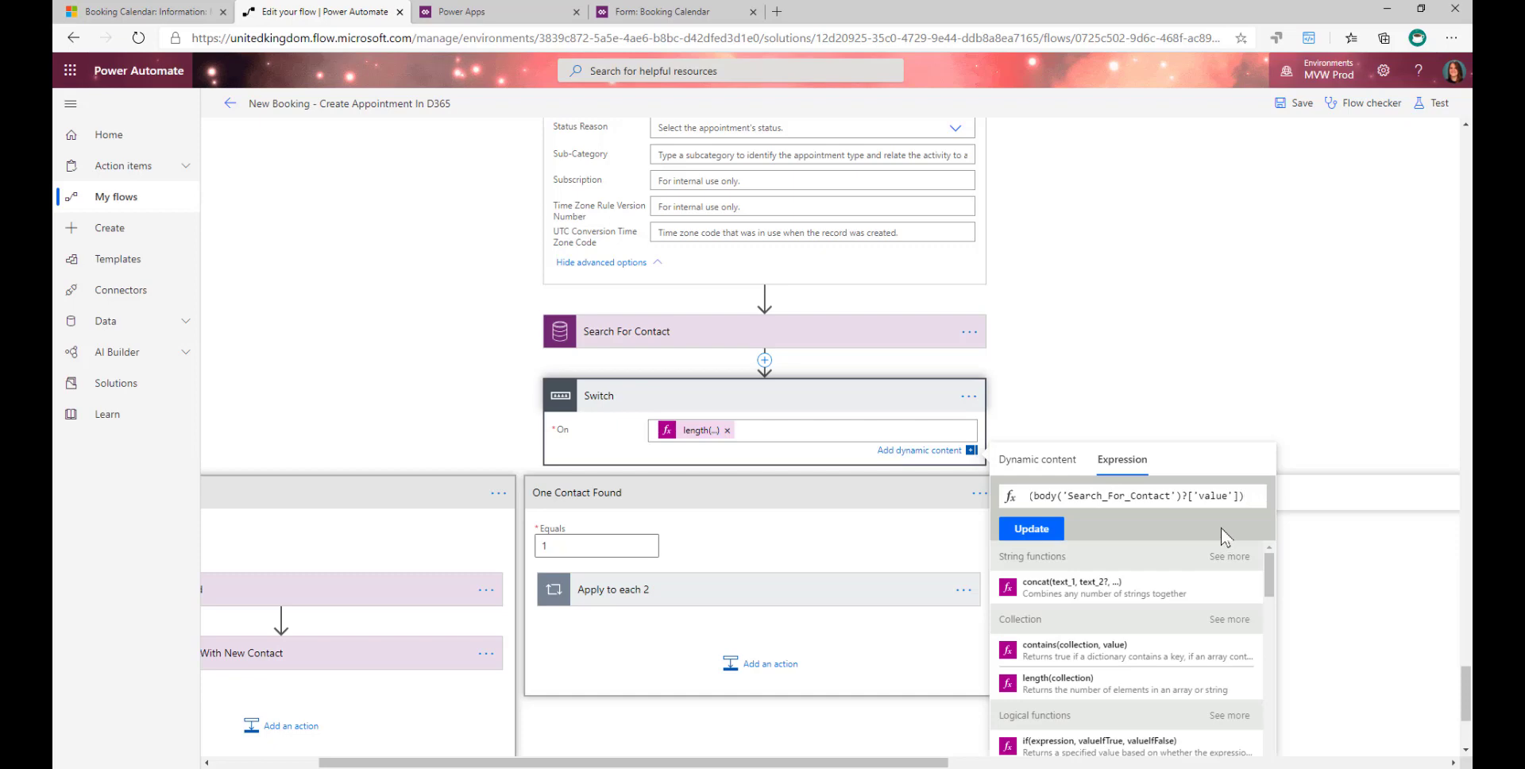
pyautogui.press('Left')
pyautogui.press('Left')
pyautogui.press('Left')
pyautogui.press('Left')
pyautogui.press('Left')
pyautogui.press('Left')
pyautogui.press('Left')
pyautogui.press('Left')
pyautogui.press('Left')
pyautogui.press('Left')
pyautogui.press('Left')
pyautogui.press('Left')
pyautogui.press('Left')
pyautogui.press('Left')
pyautogui.press('Left')
pyautogui.press('Left')
pyautogui.press('Left')
pyautogui.press('Left')
pyautogui.press('Left')
pyautogui.press('Left')
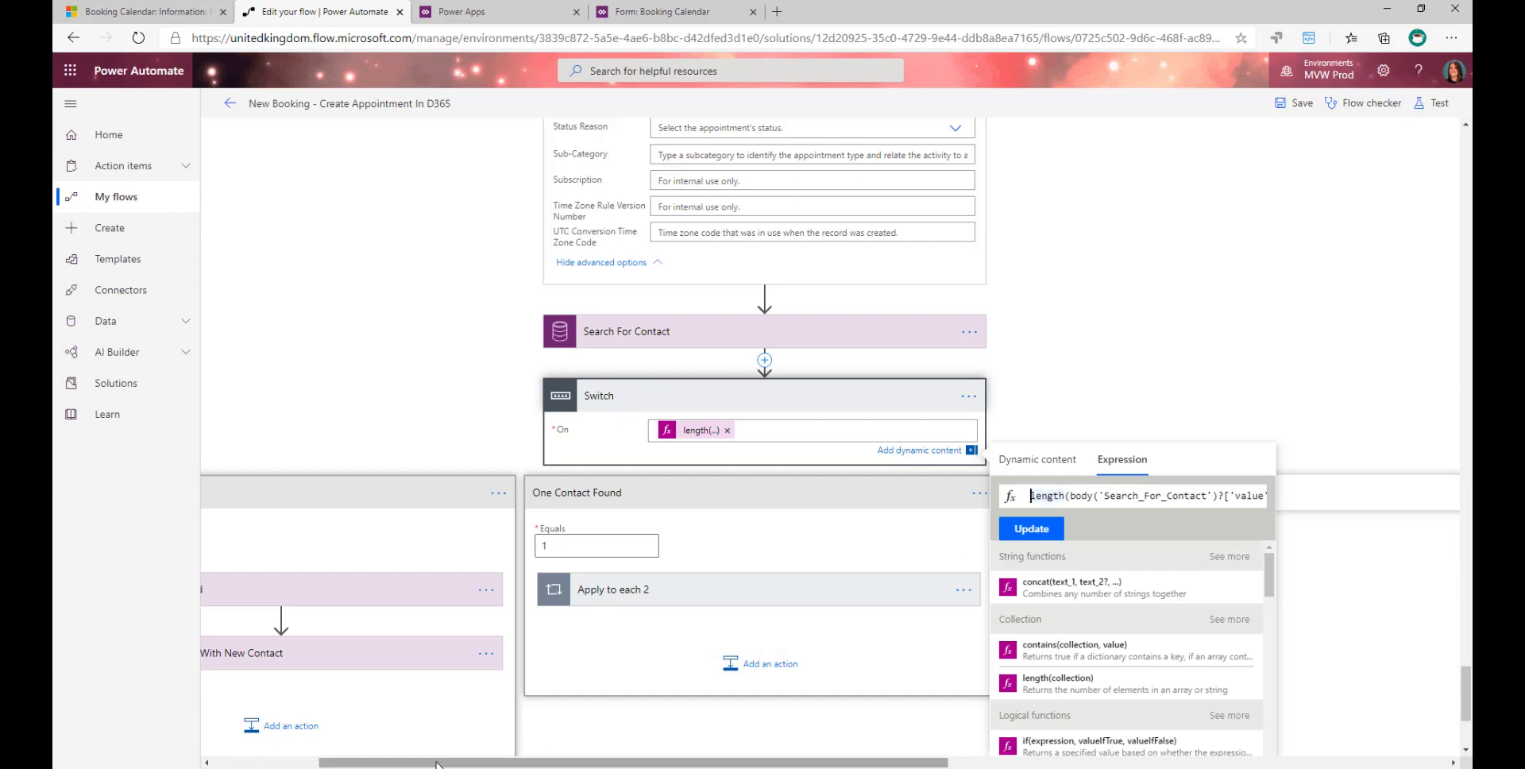
# - Expand Create Contact Record in the No Contact Found case and view the Last Name field's trim expression on Customer Name
pyautogui.moveTo(556, 762); pyautogui.dragTo(225, 762)
pyautogui.scroll(-3, 450, 445)
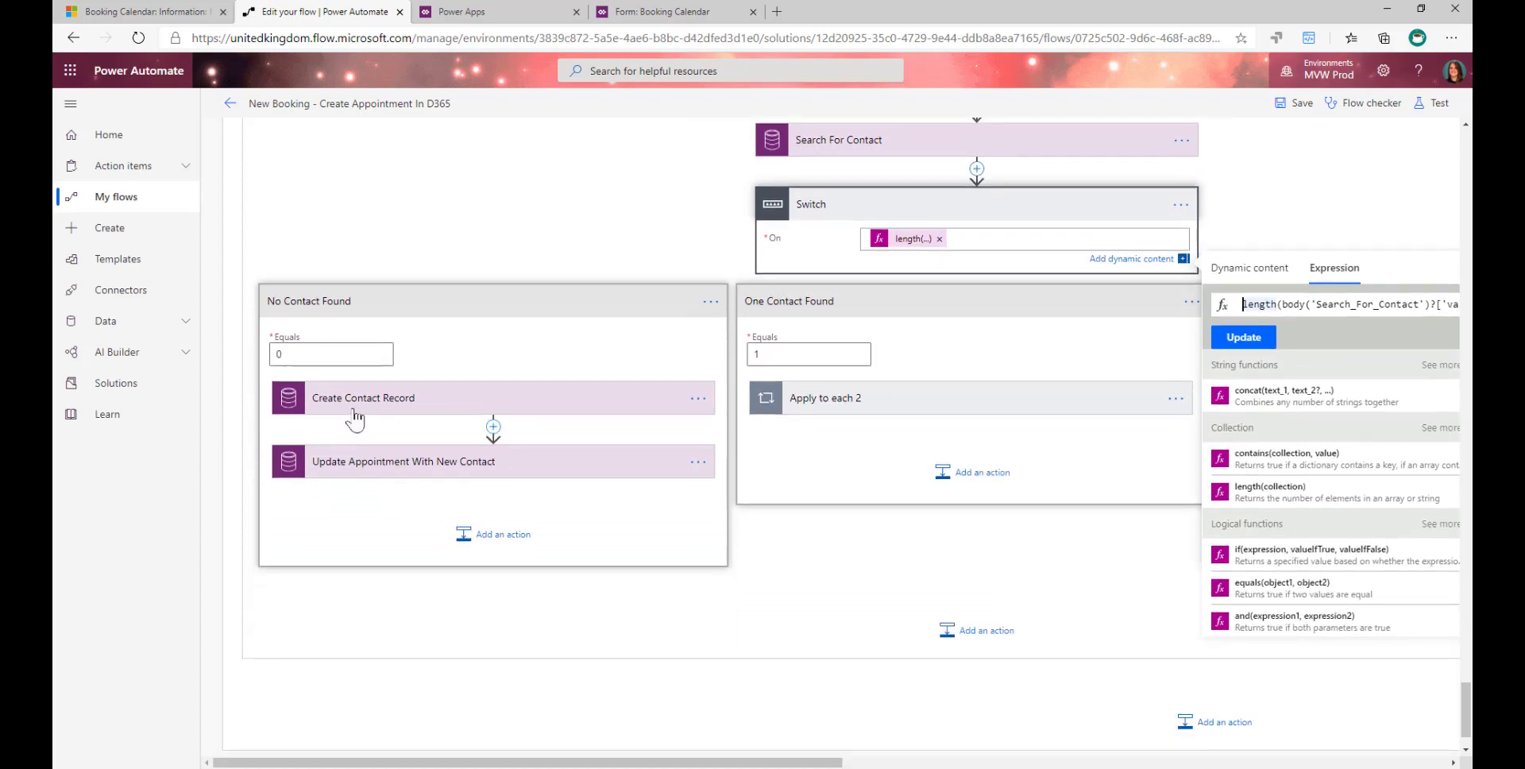
pyautogui.click(608, 400)
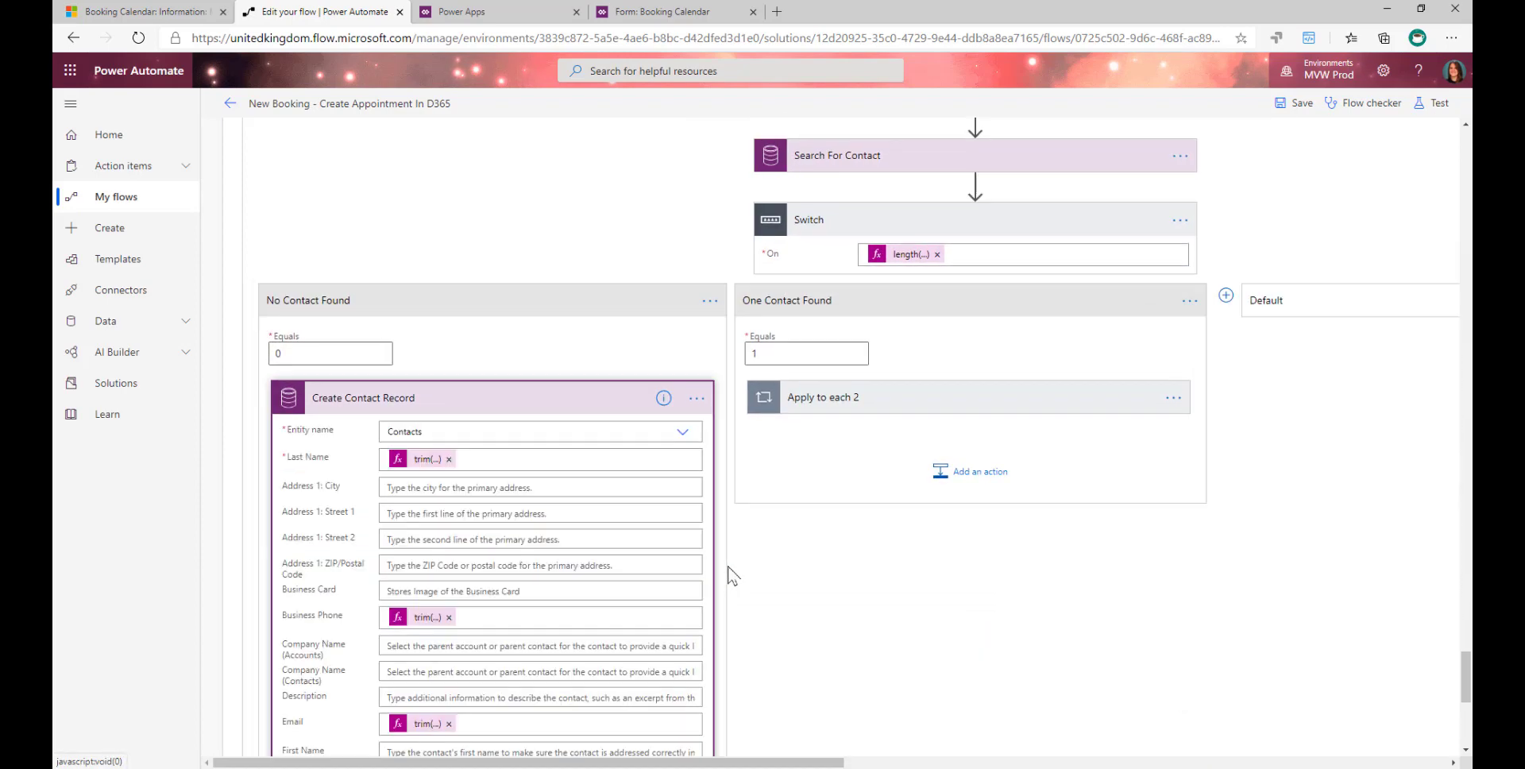
pyautogui.scroll(-1, 645, 488)
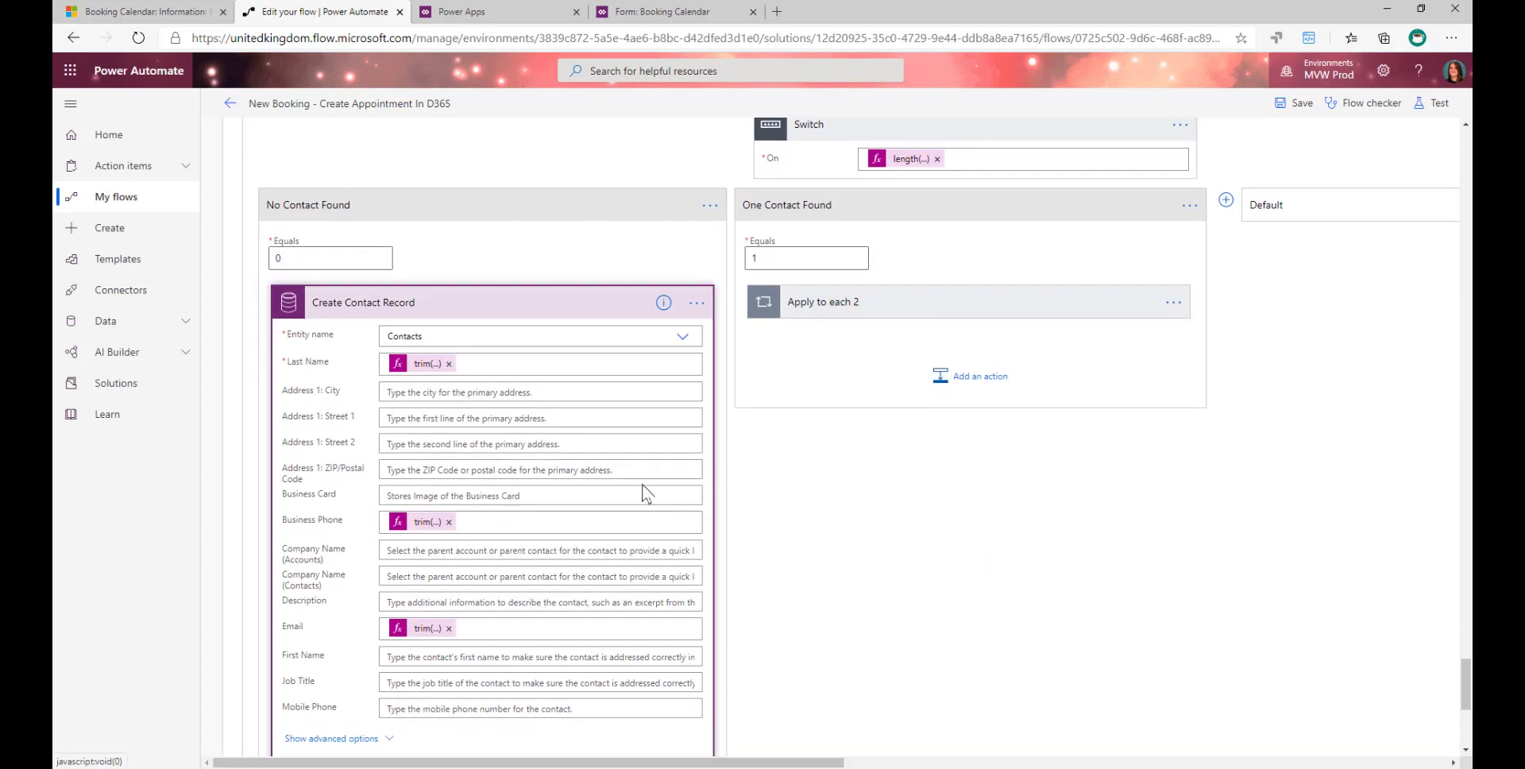
pyautogui.click(415, 364)
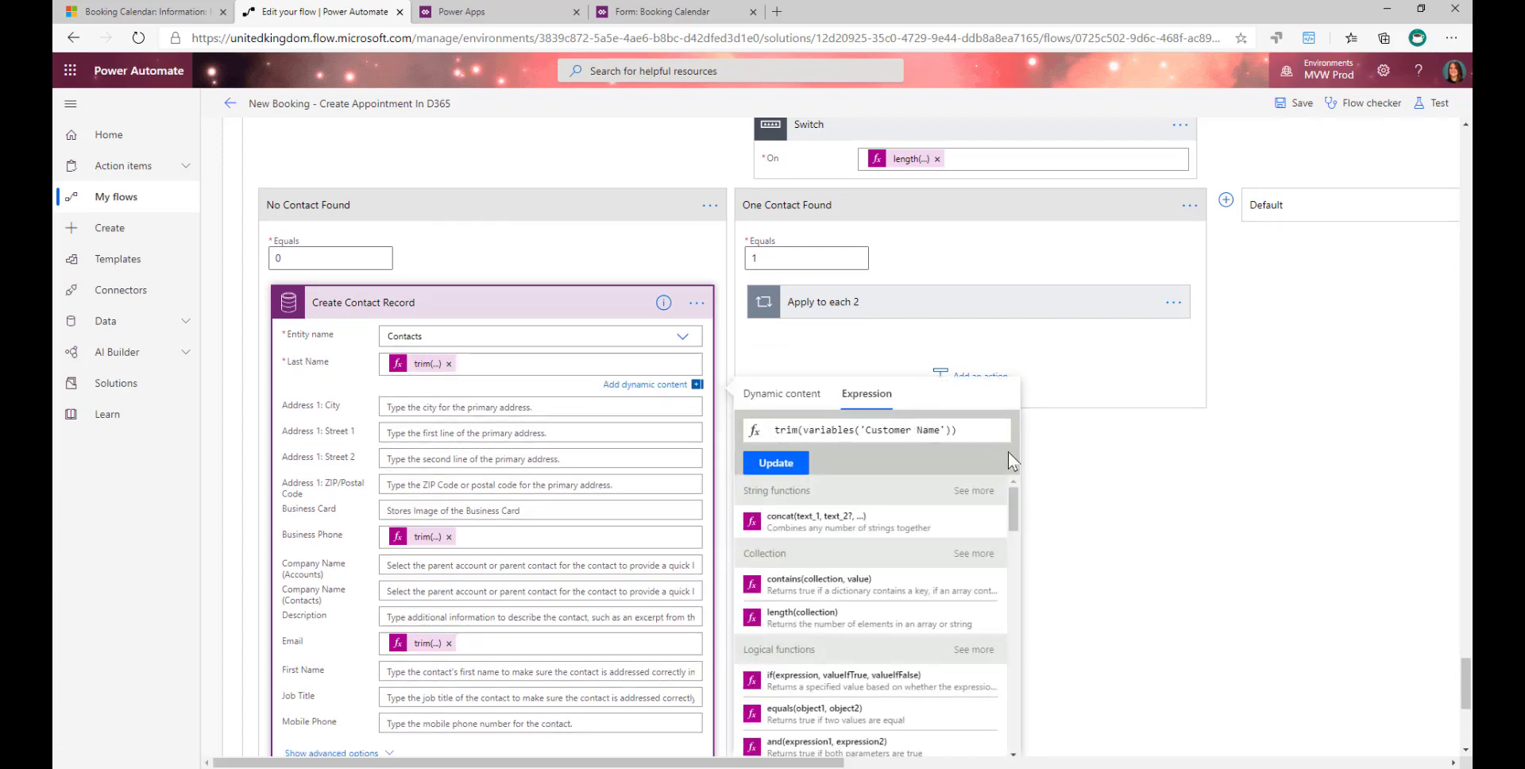
pyautogui.scroll(-1, 1008, 452)
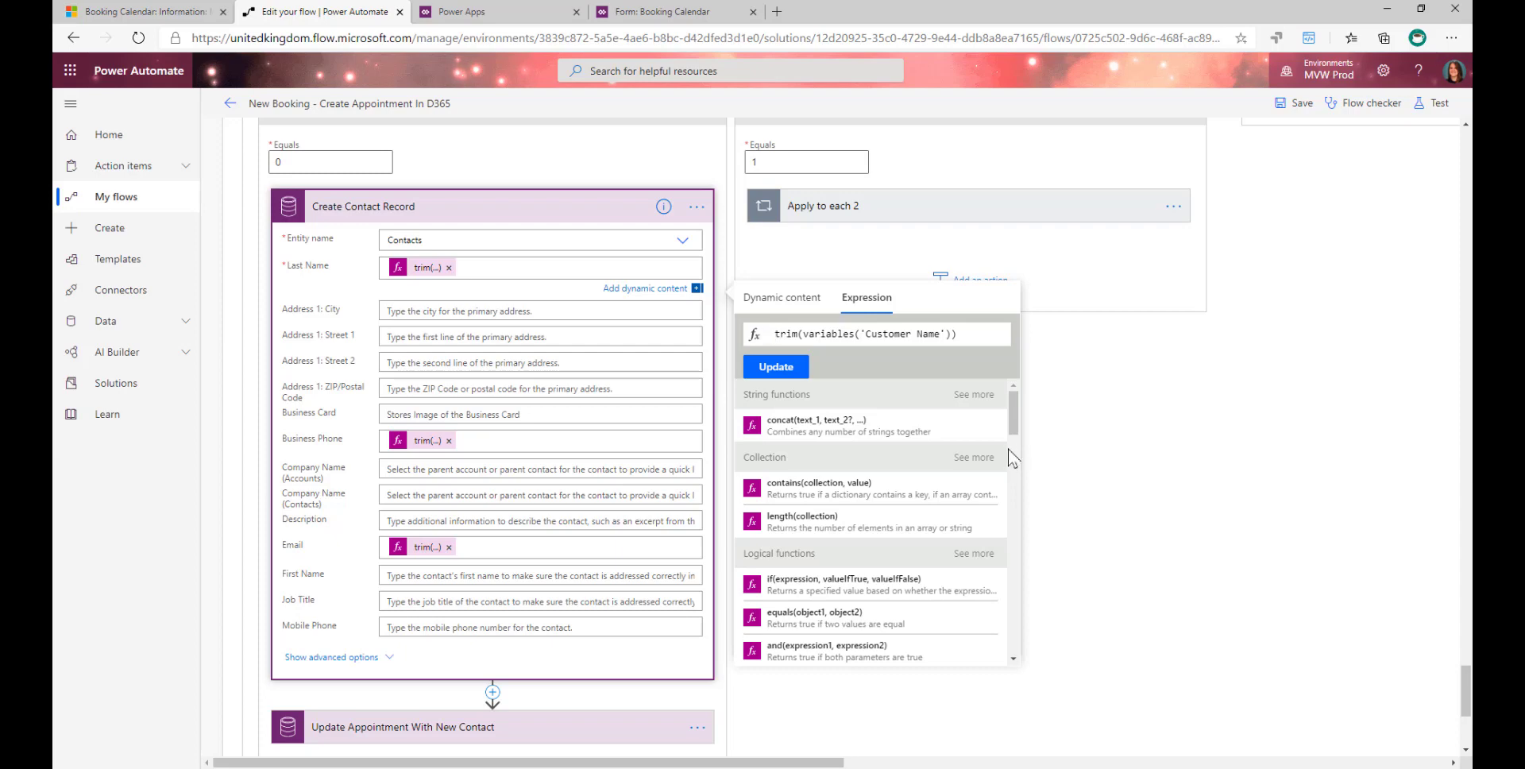
pyautogui.click(1171, 474)
# - Expand Update Appointment With New Contact and inspect the contacts() reference in its Regarding (Contacts) field
pyautogui.scroll(-5, 517, 736)
pyautogui.click(427, 401)
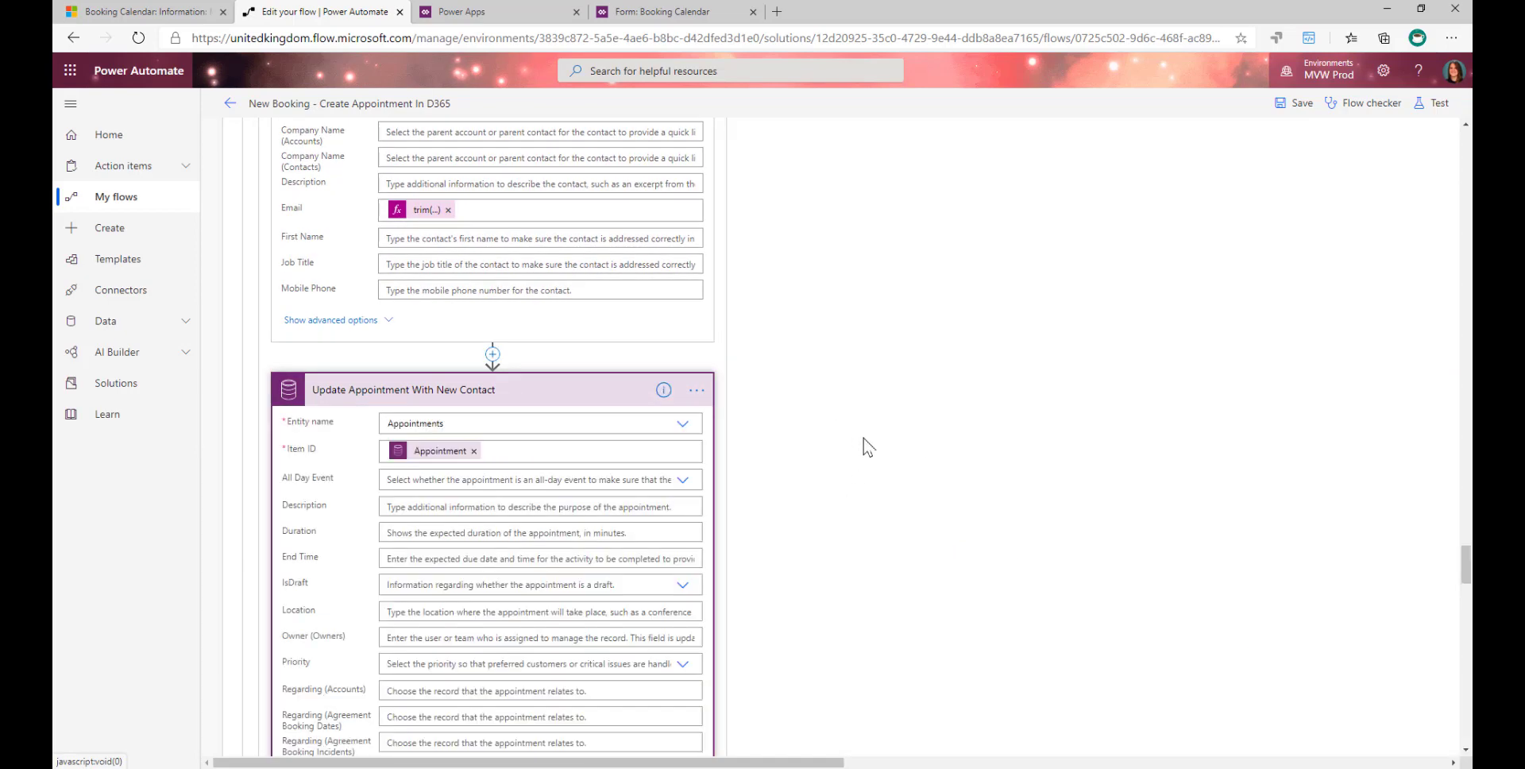
pyautogui.scroll(-3, 739, 454)
pyautogui.scroll(-10, 738, 451)
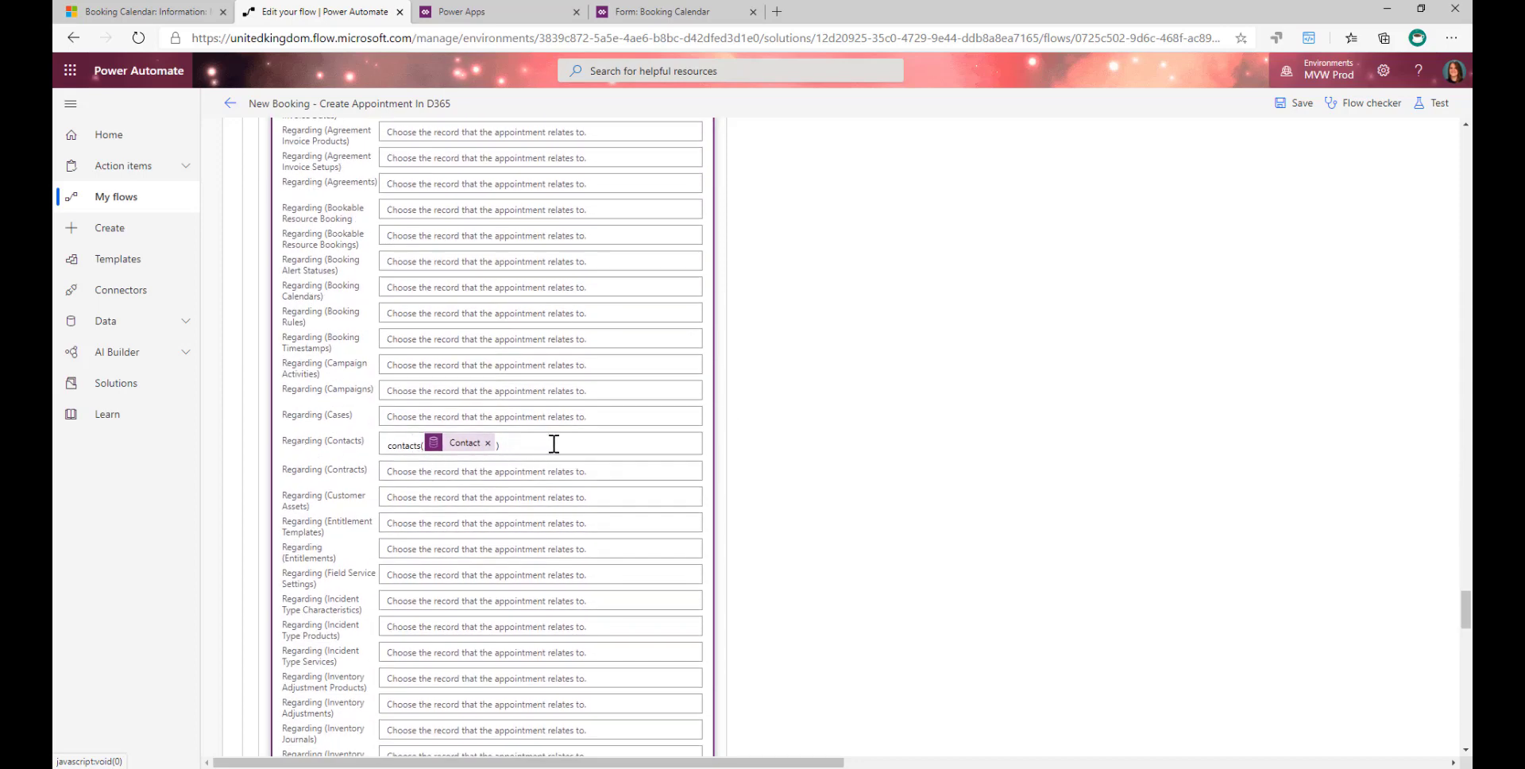
pyautogui.click(395, 445)
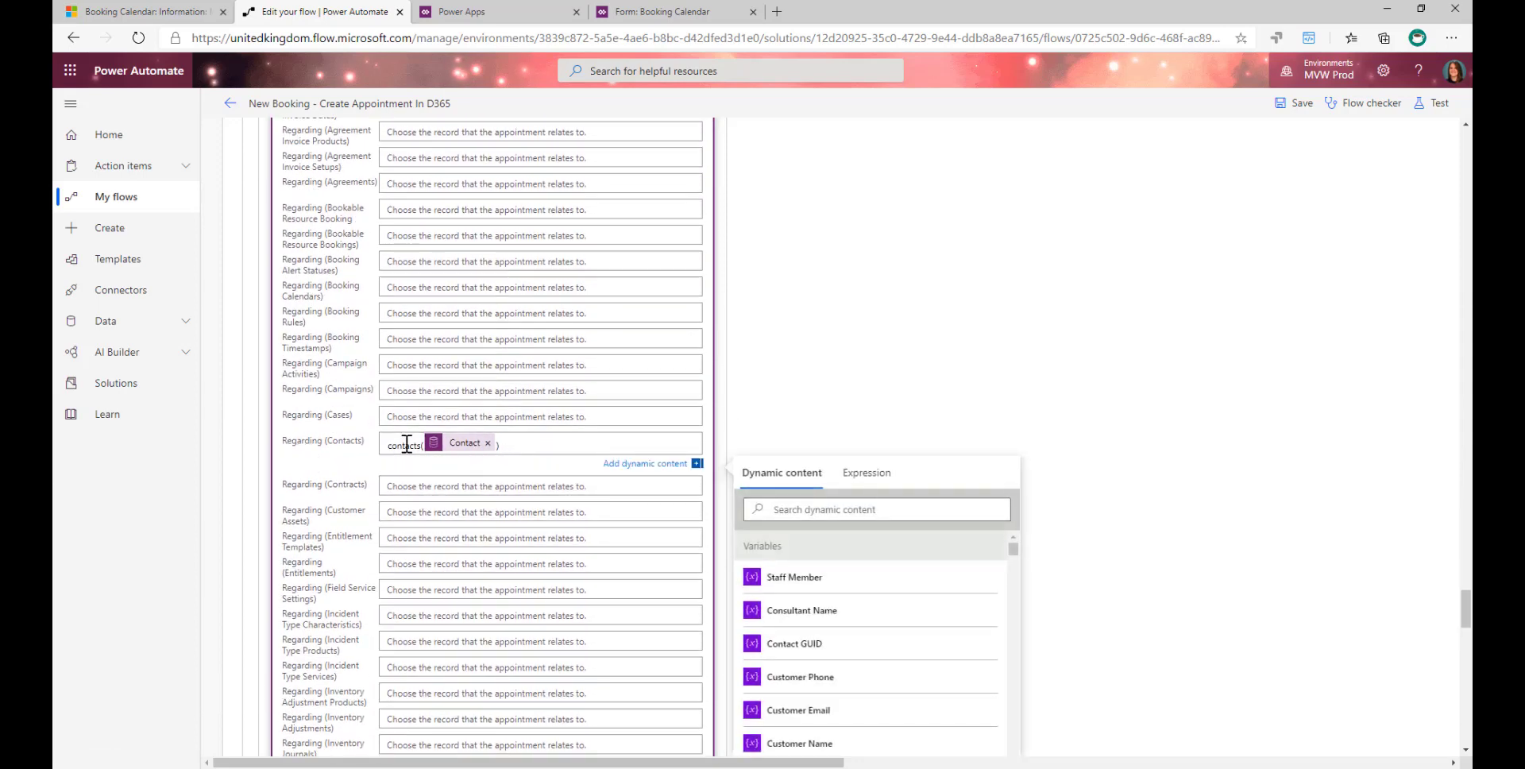
pyautogui.write('s')
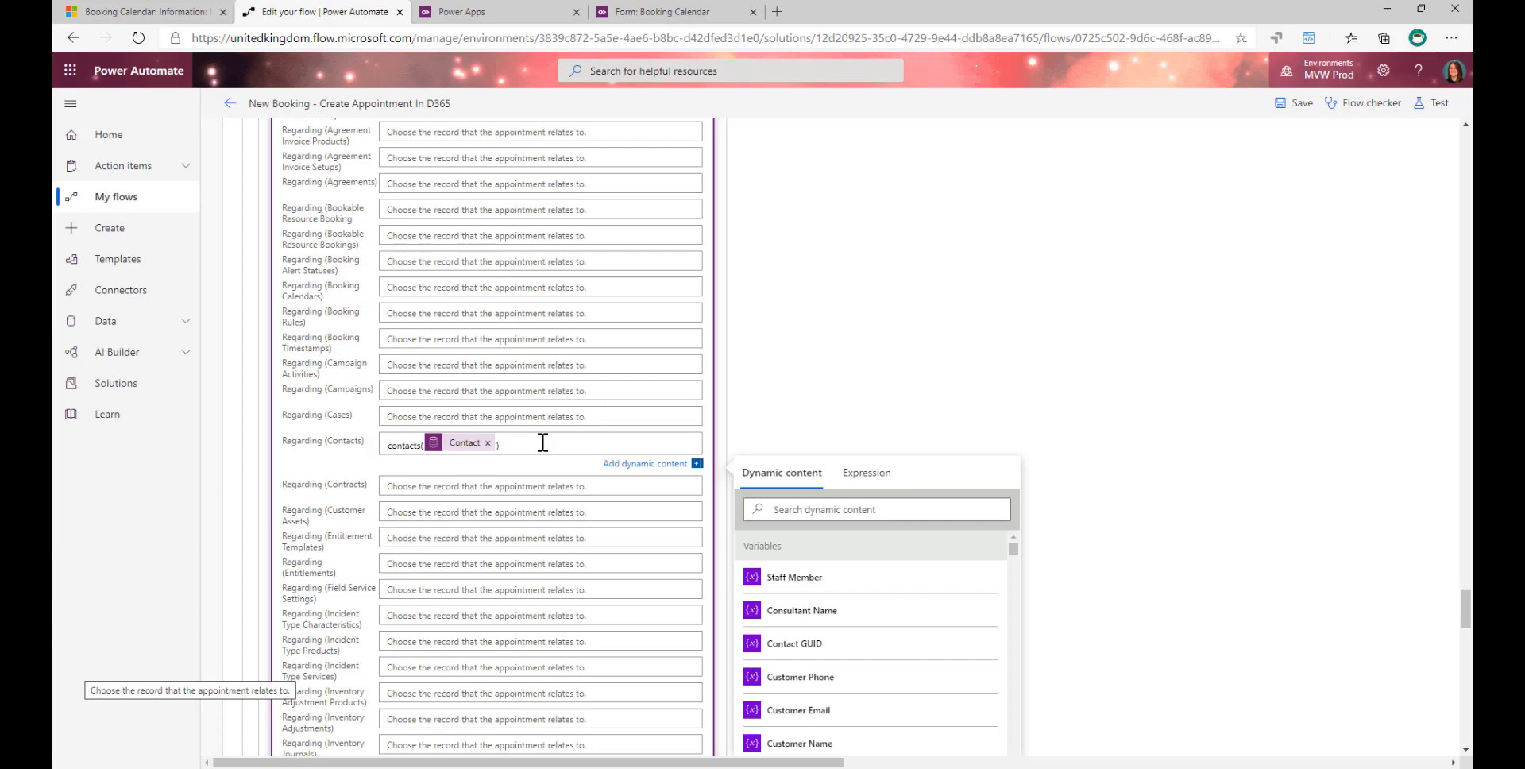
# - Expand Apply to each 2 and Update Appointment With Existing Contact in the One Contact Found case to show the Regarding (Contacts) field
pyautogui.scroll(15, 543, 443)
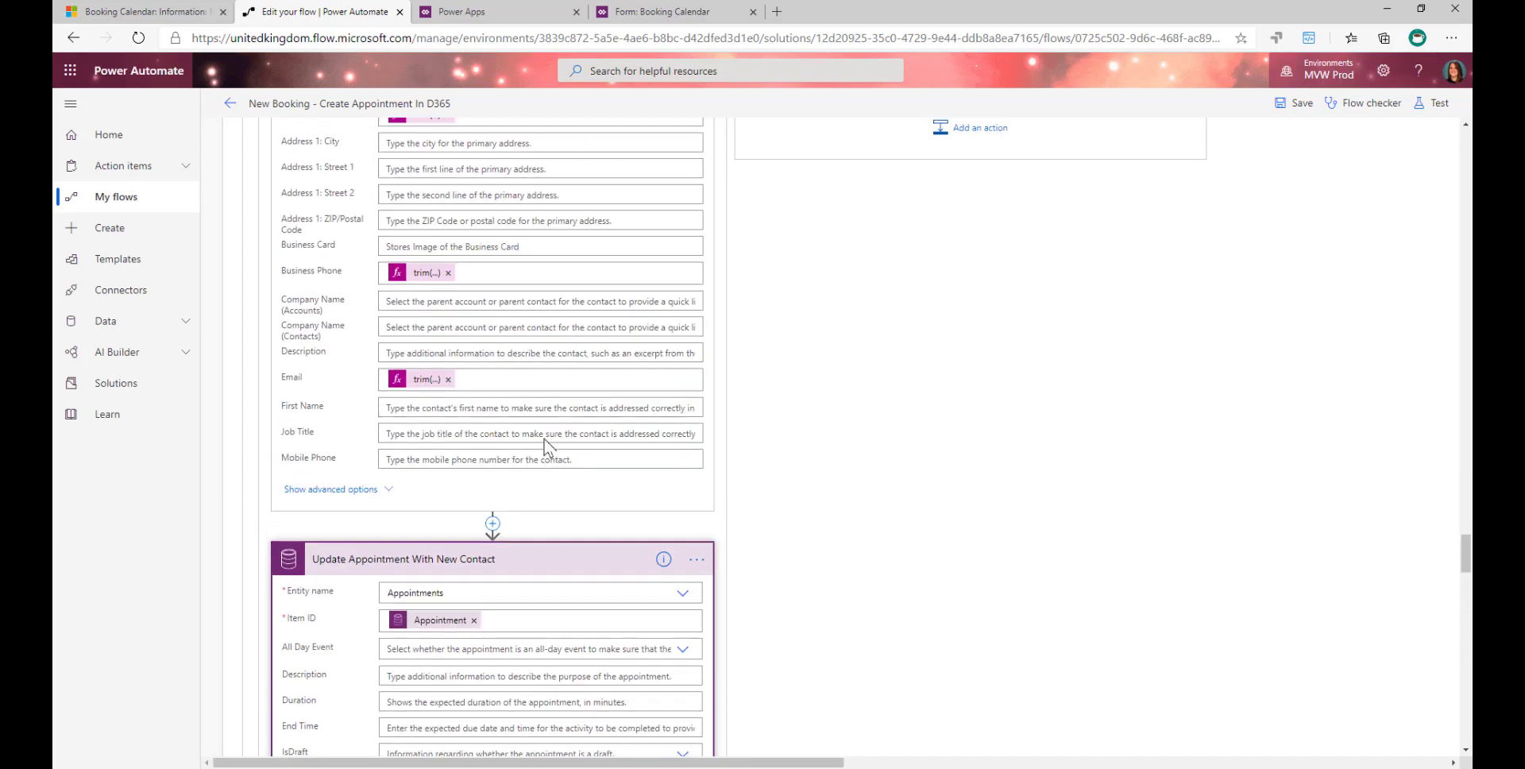
pyautogui.scroll(5, 584, 345)
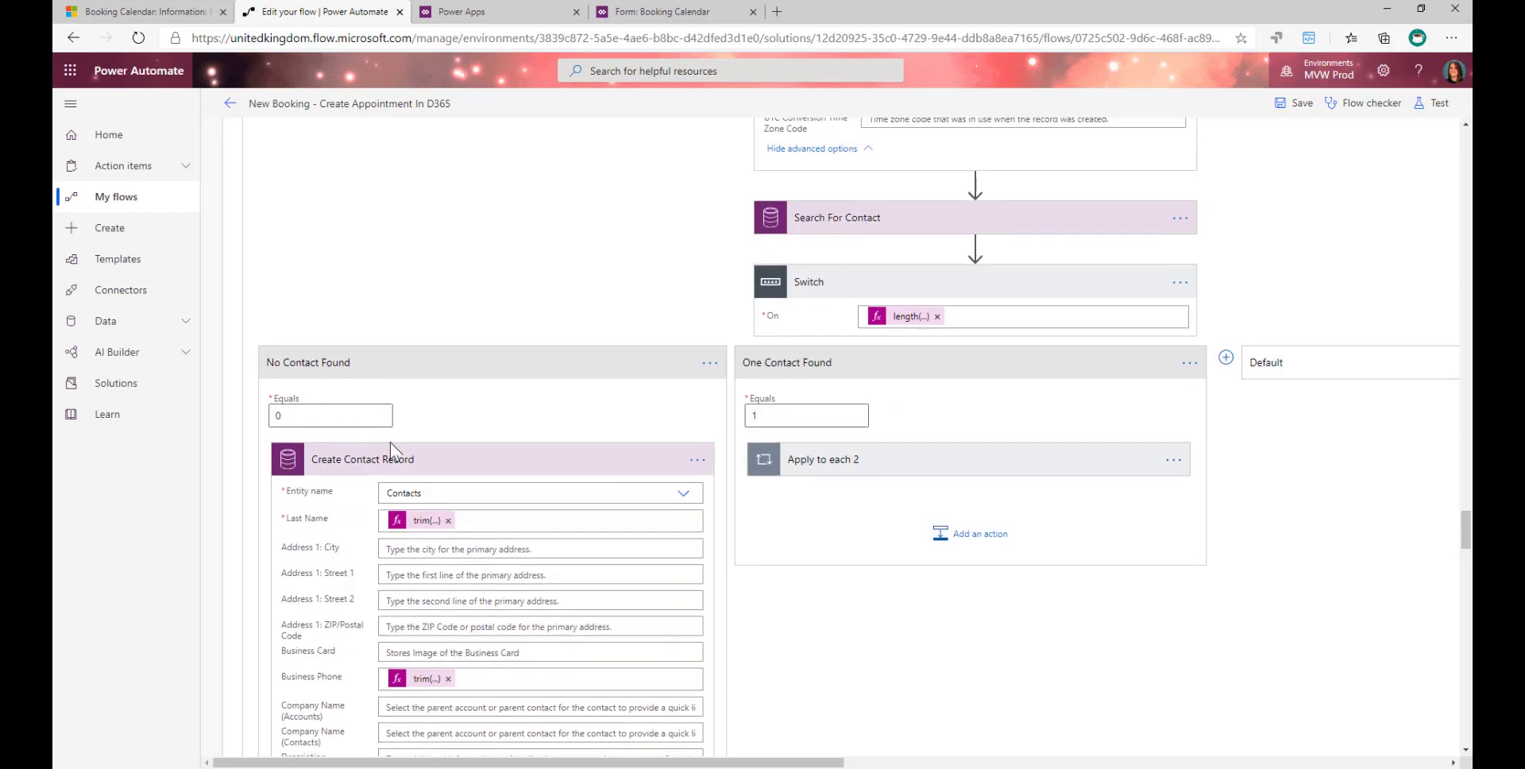
pyautogui.click(898, 466)
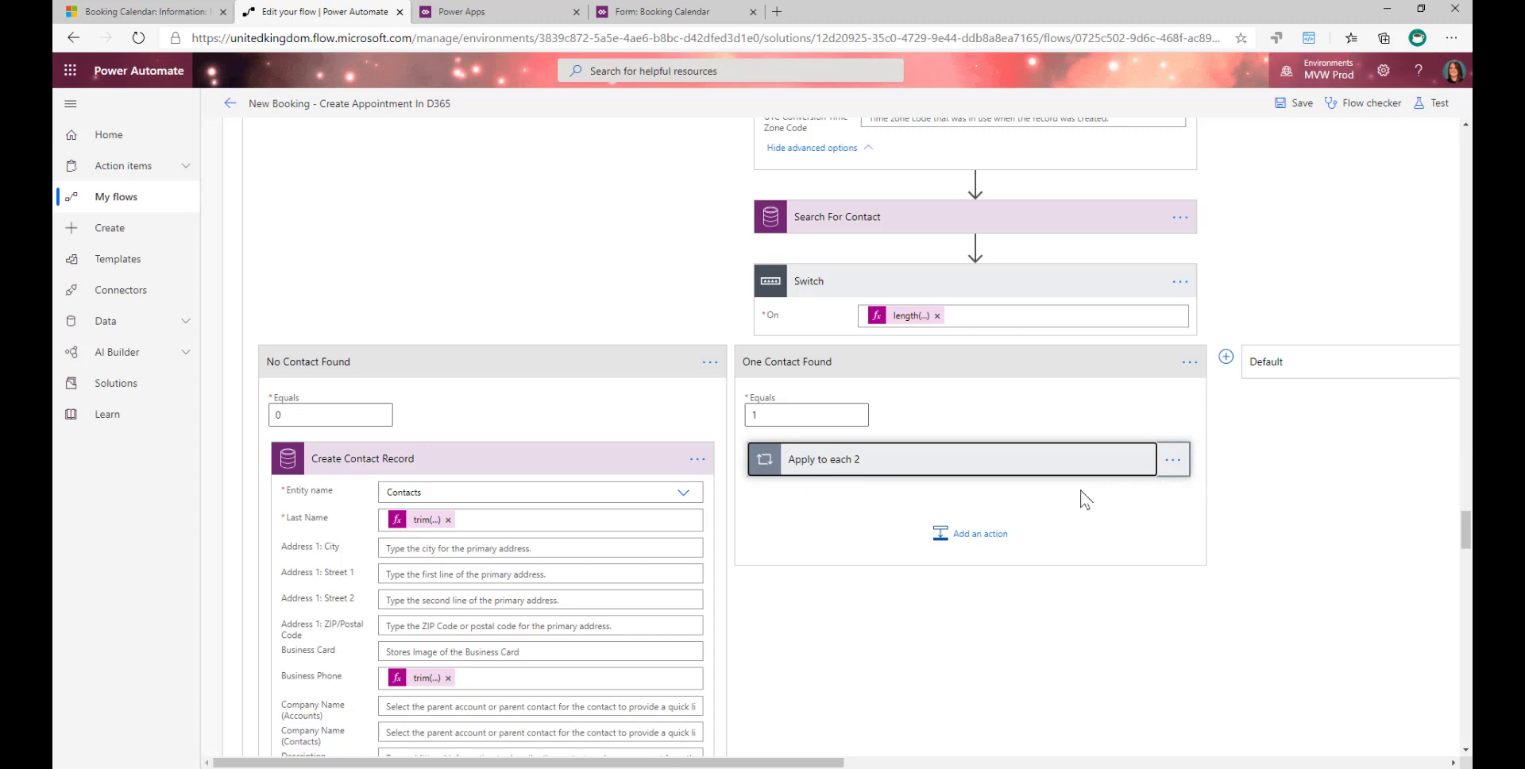
pyautogui.scroll(-2, 1135, 550)
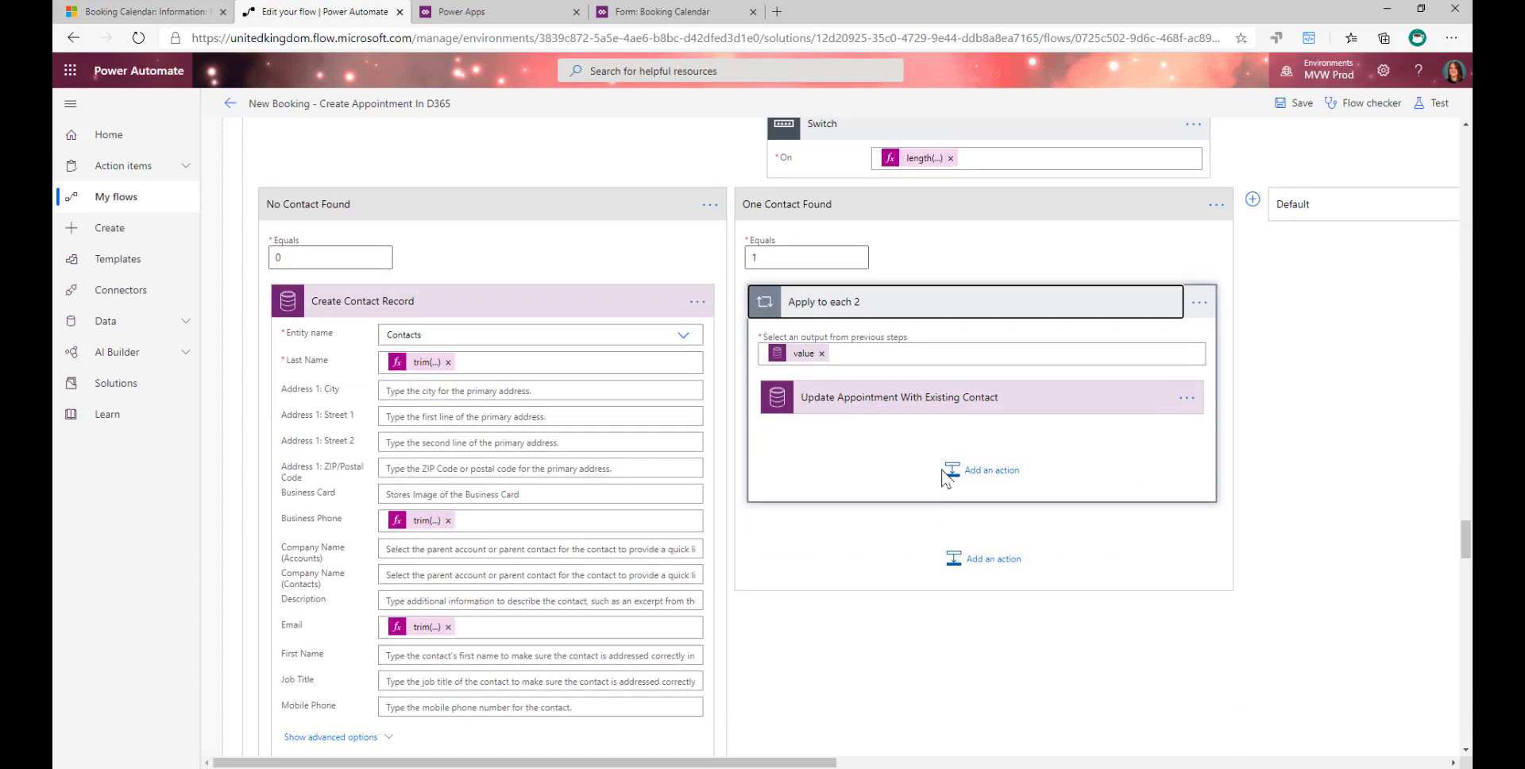
pyautogui.click(911, 375)
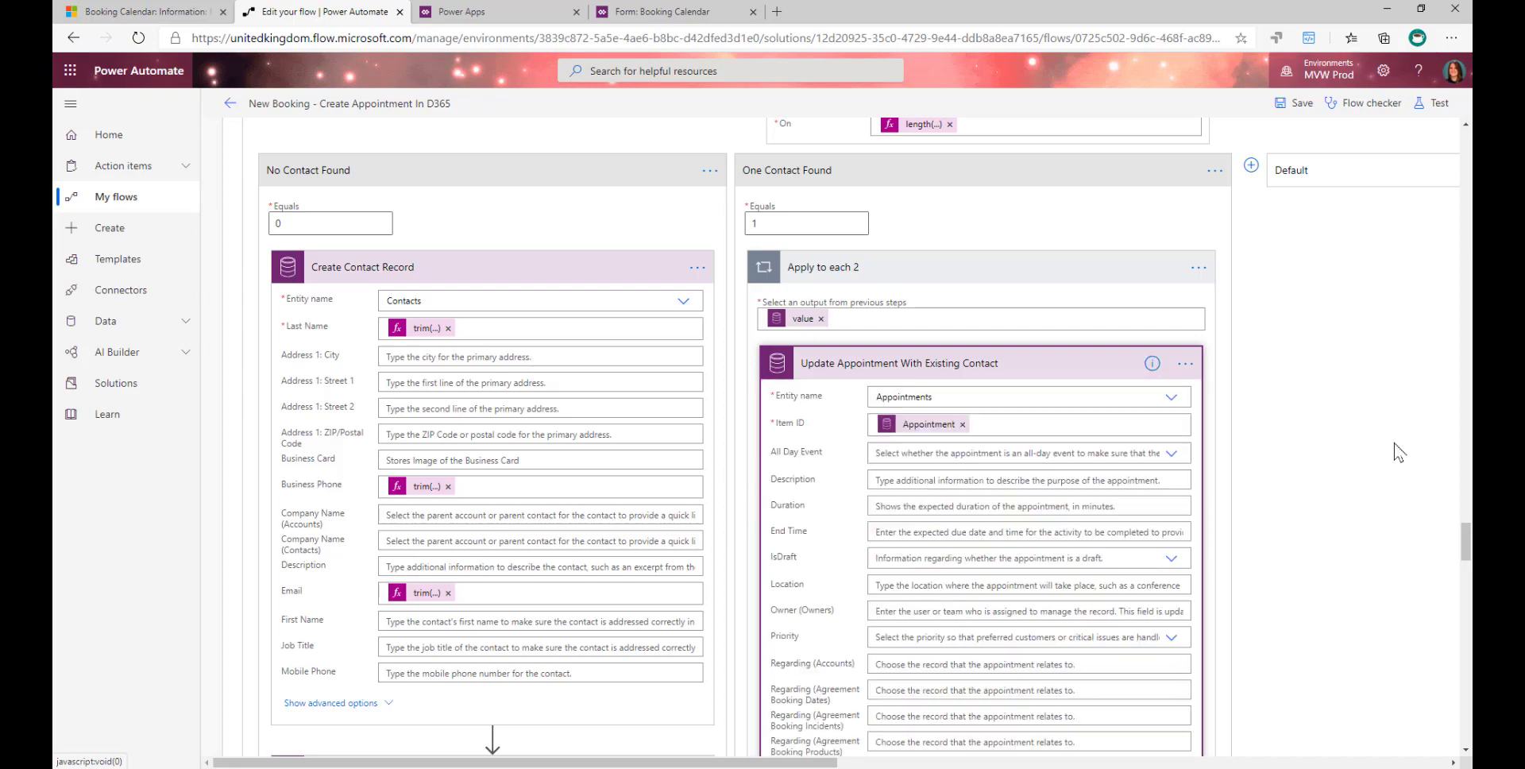
pyautogui.scroll(-10, 1076, 524)
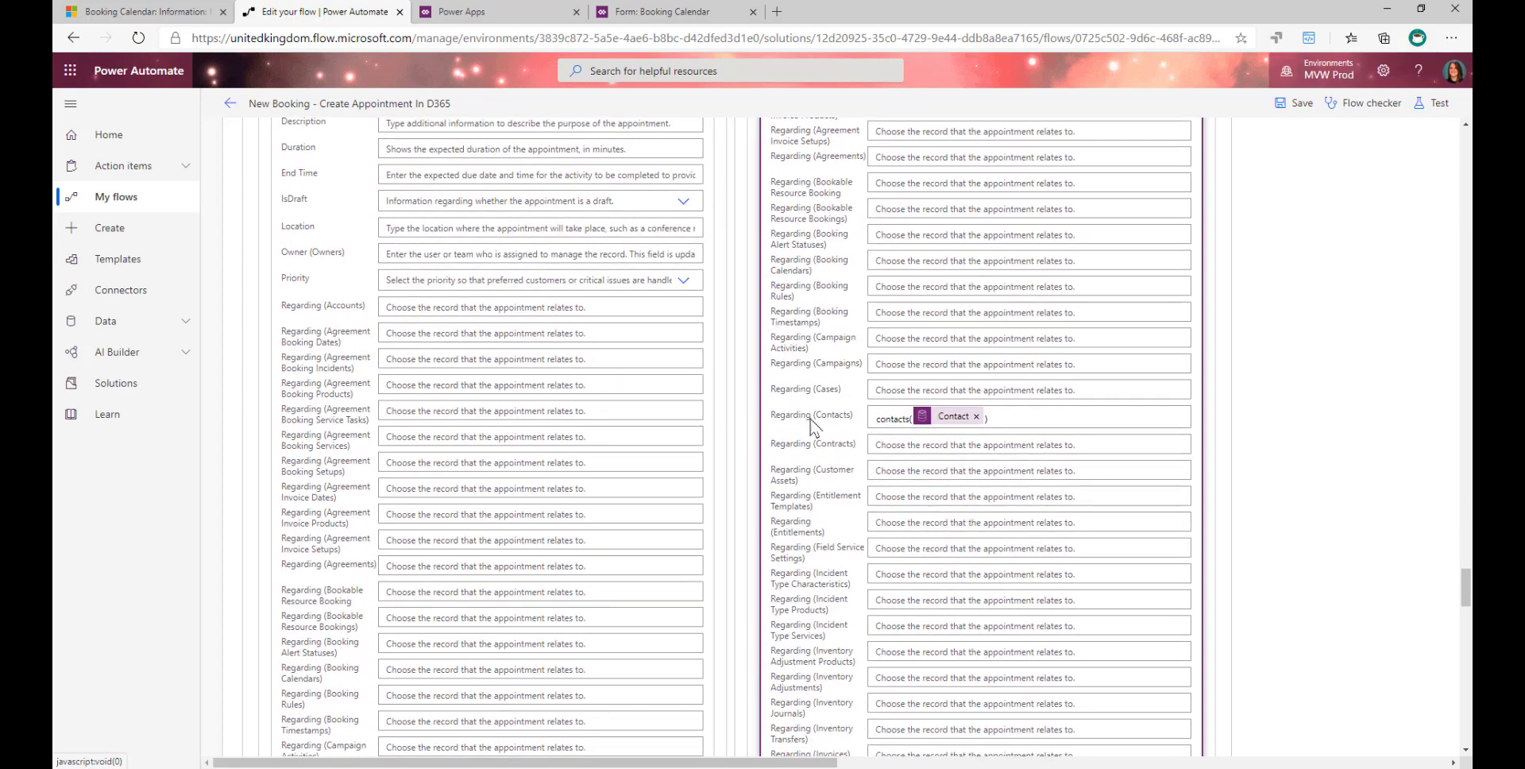
pyautogui.scroll(5, 1293, 474)
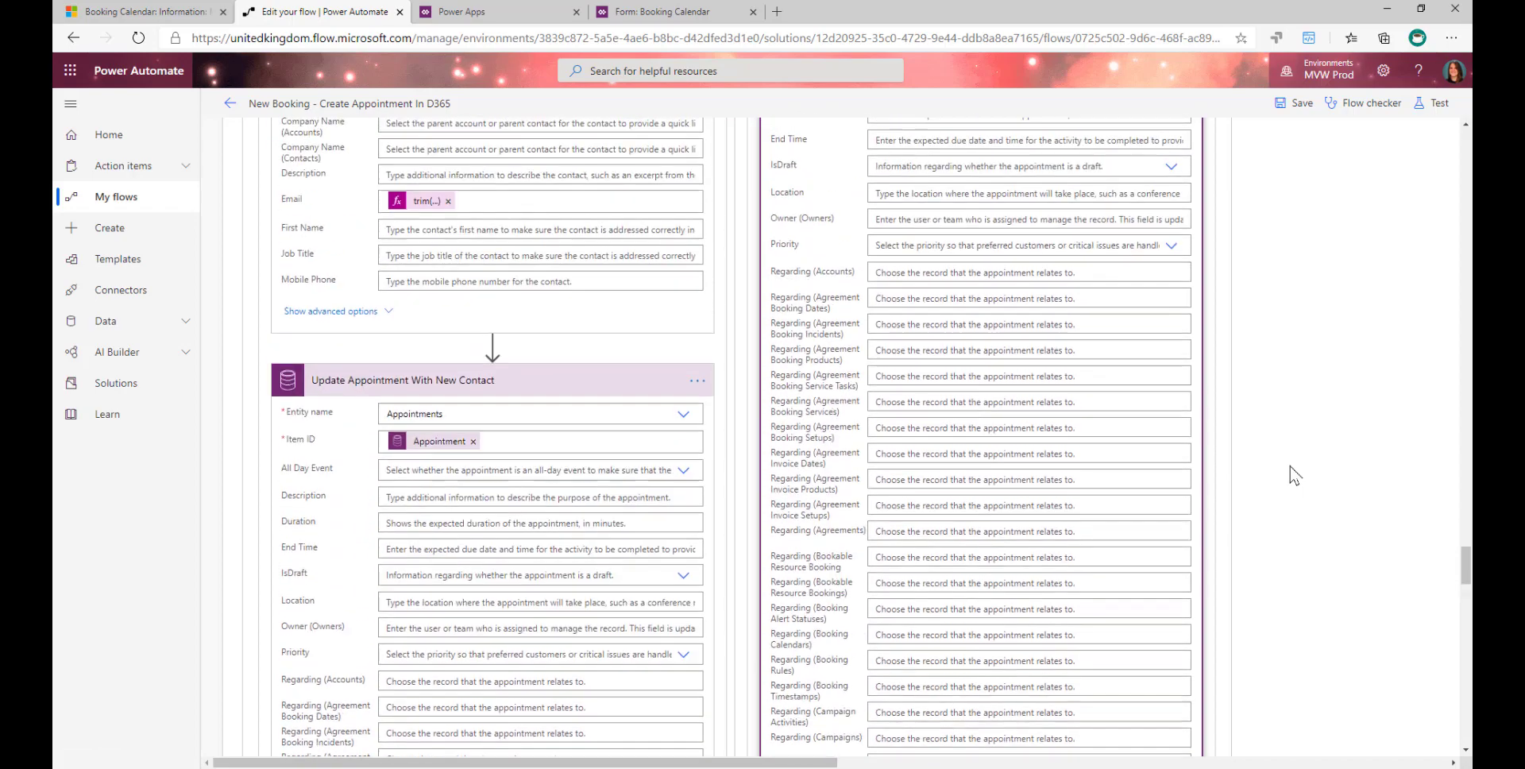
# - Return to the Is Booking New condition and expand Get Contact with its advanced options in the If no branch
pyautogui.scroll(6, 1294, 475)
pyautogui.moveTo(1302, 480); pyautogui.dragTo(1021, 611)
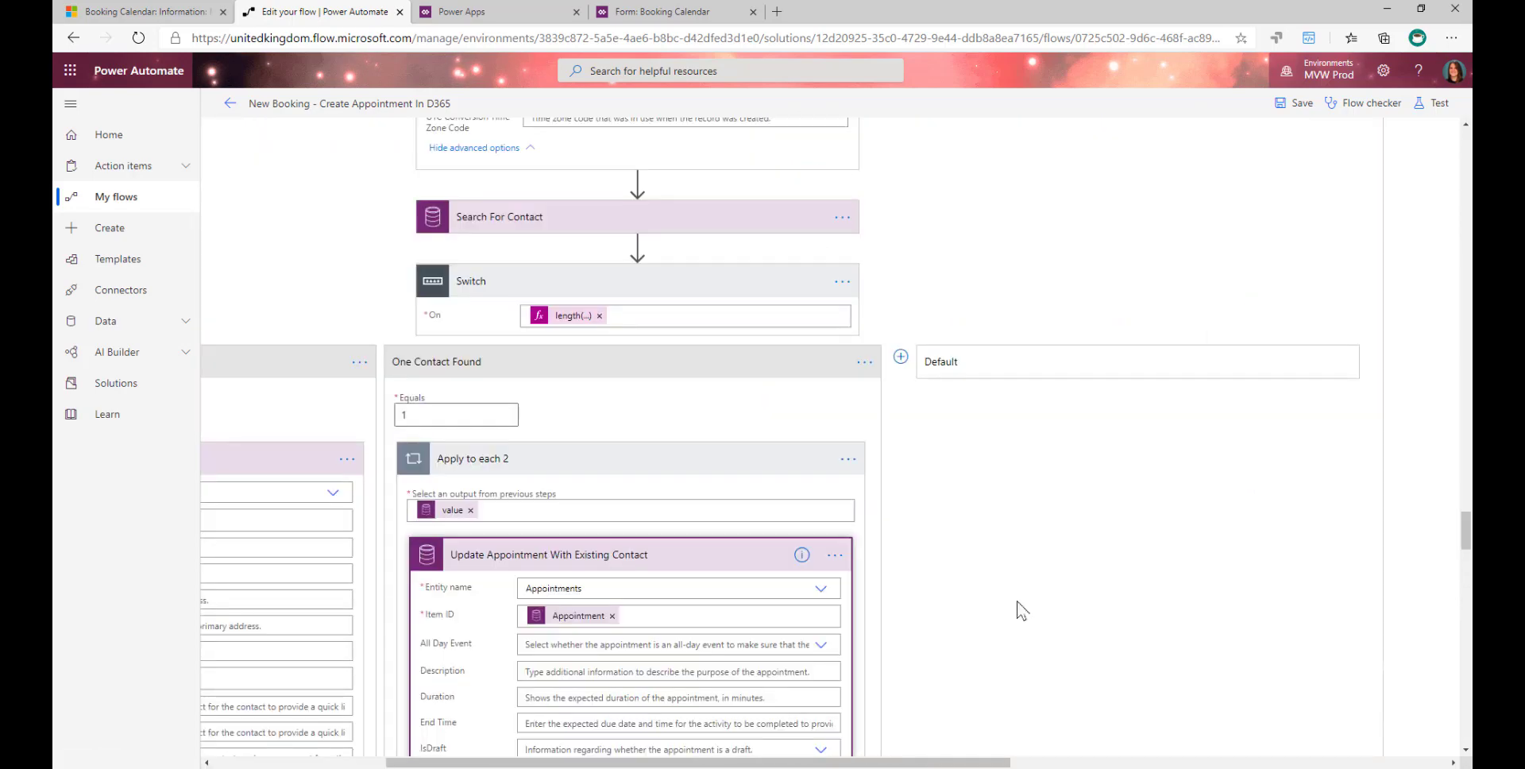
pyautogui.scroll(15, 1021, 610)
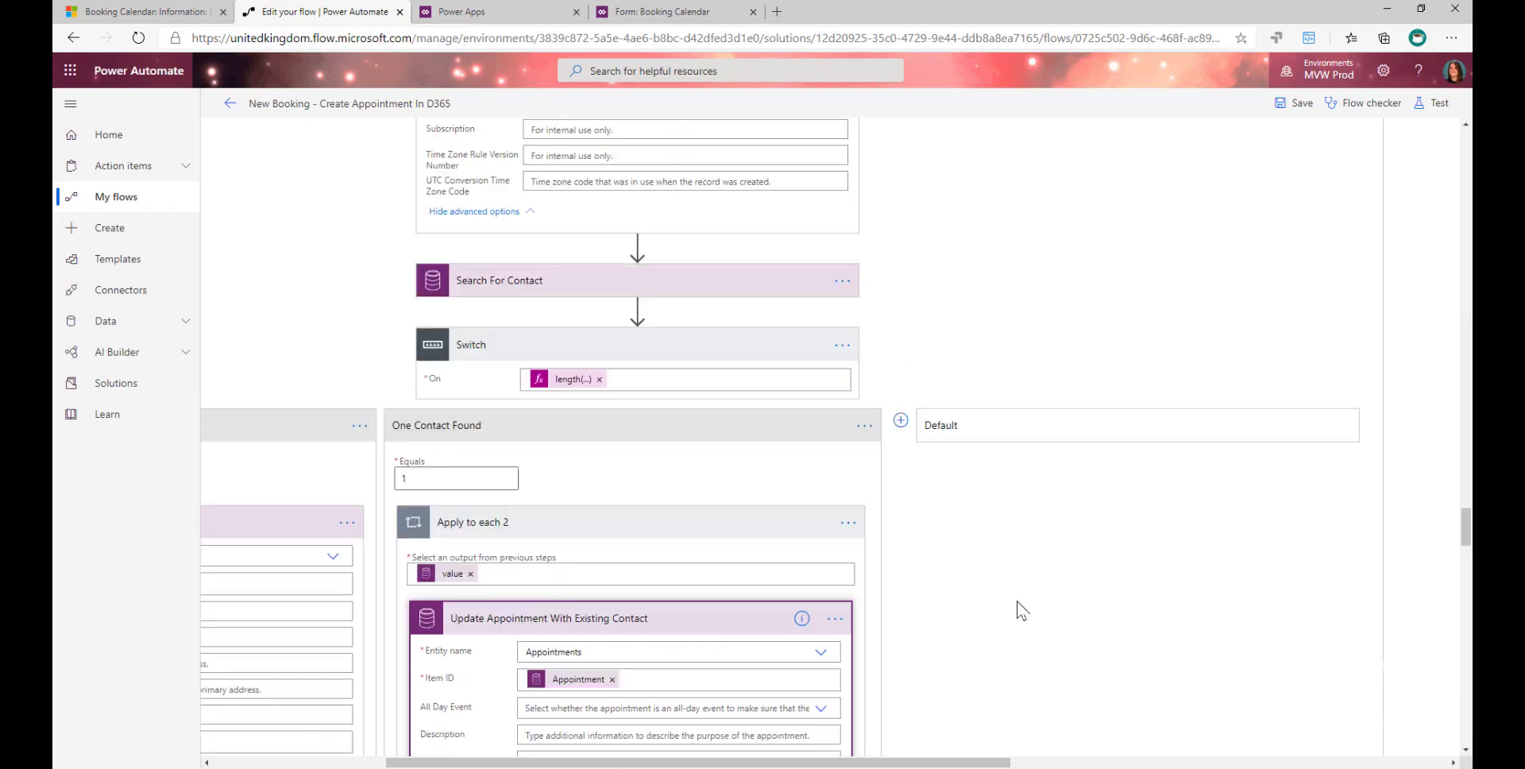
pyautogui.scroll(15, 1031, 598)
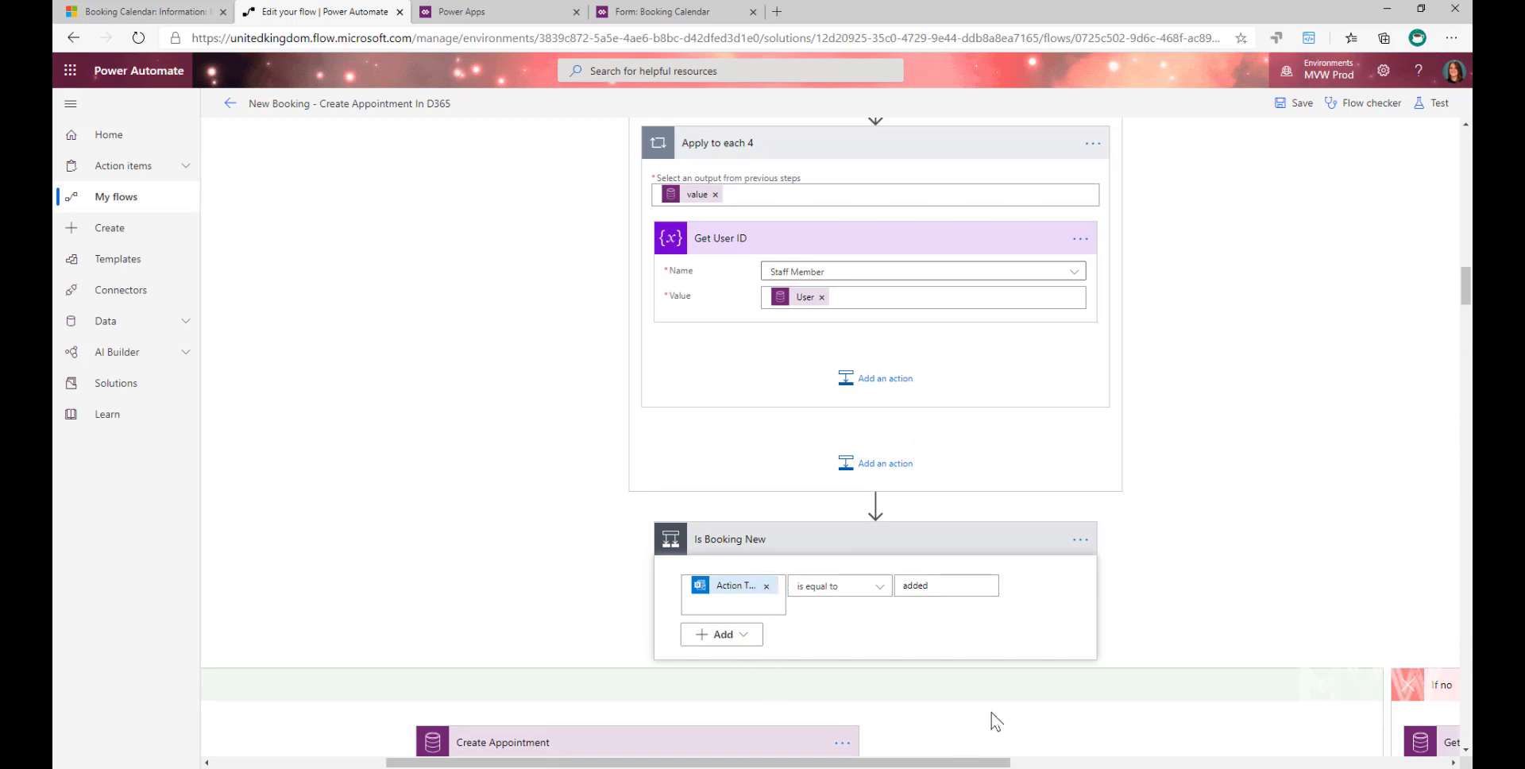
pyautogui.scroll(-3, 977, 698)
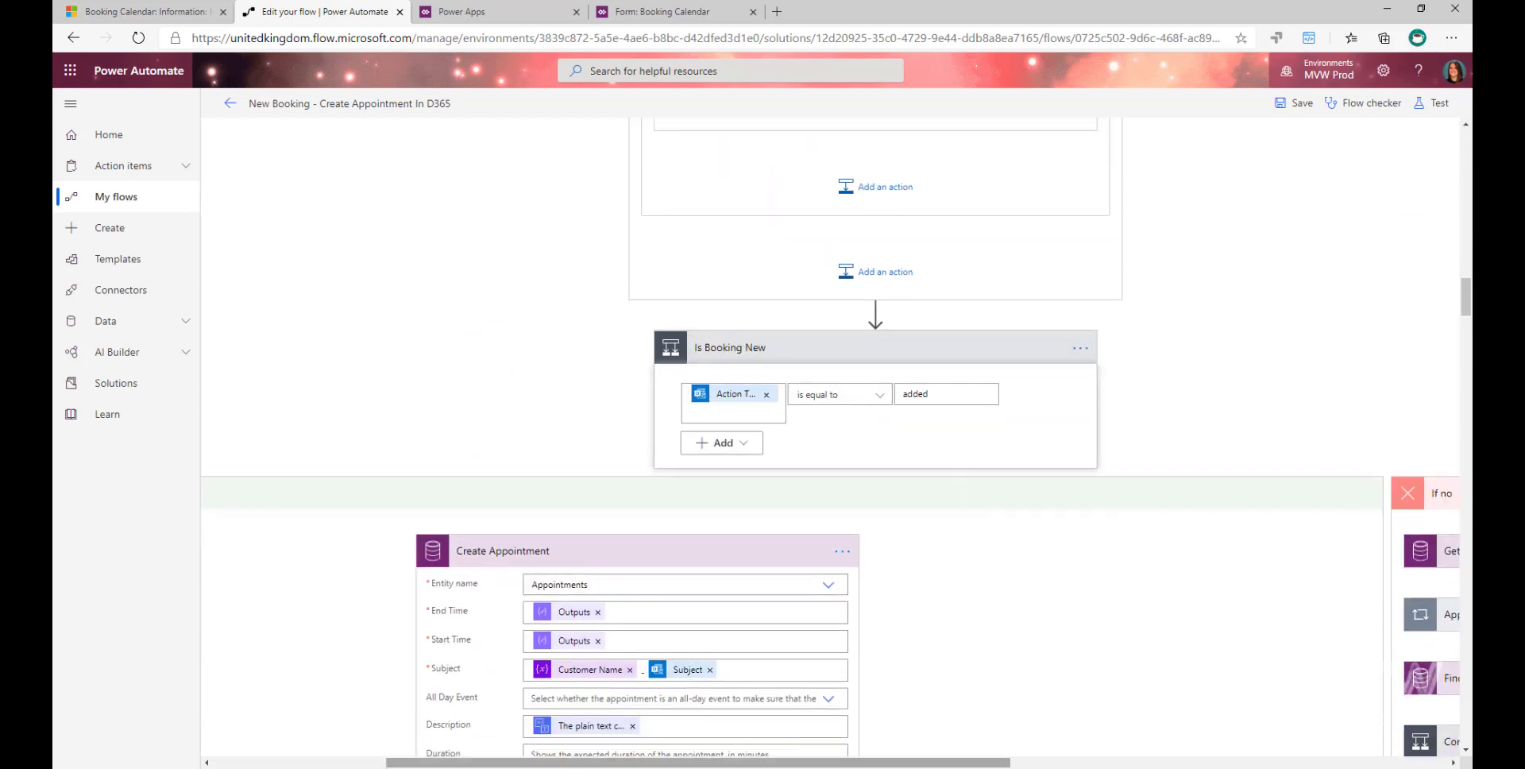
pyautogui.moveTo(804, 764); pyautogui.dragTo(1192, 713)
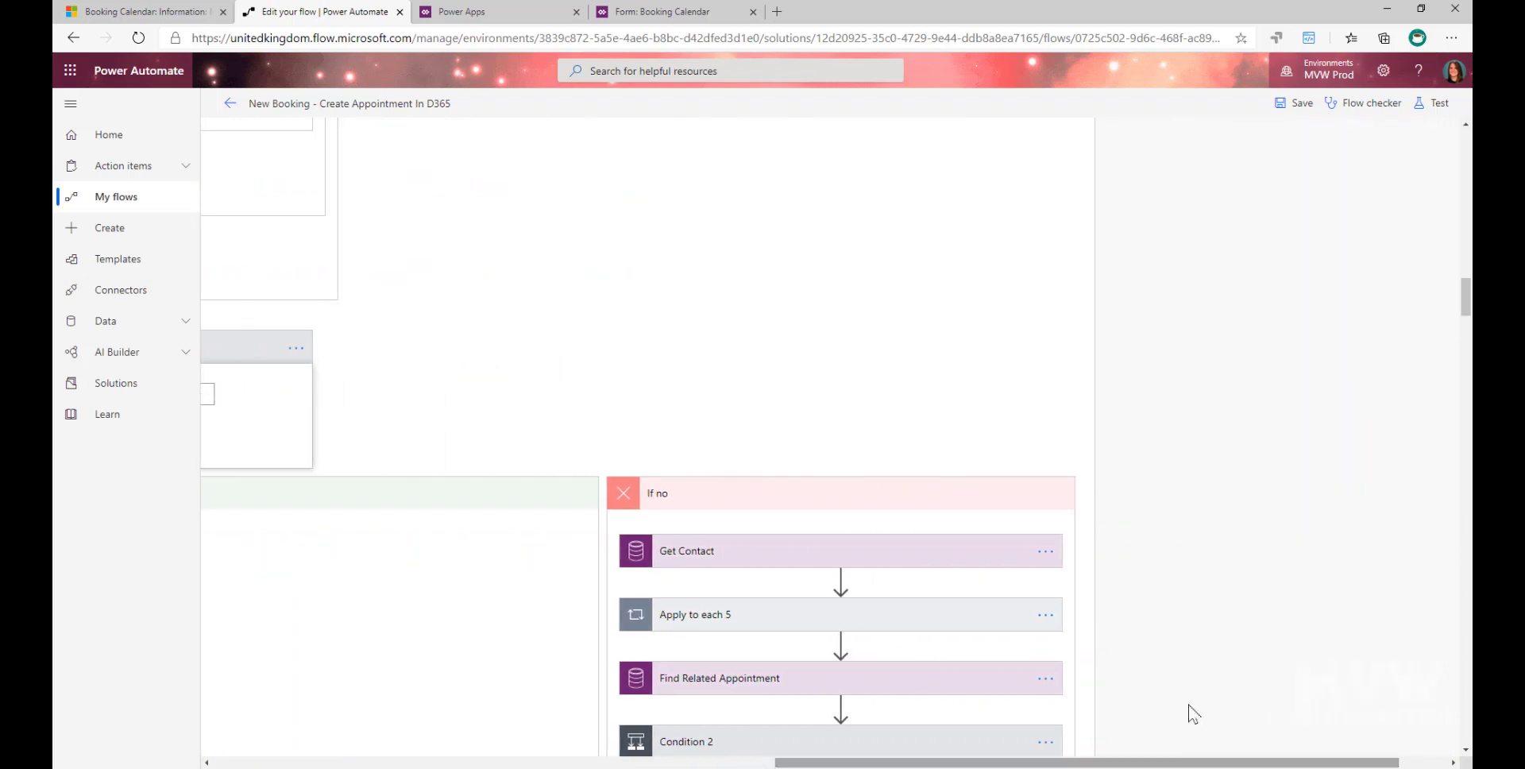
pyautogui.scroll(-2, 1192, 712)
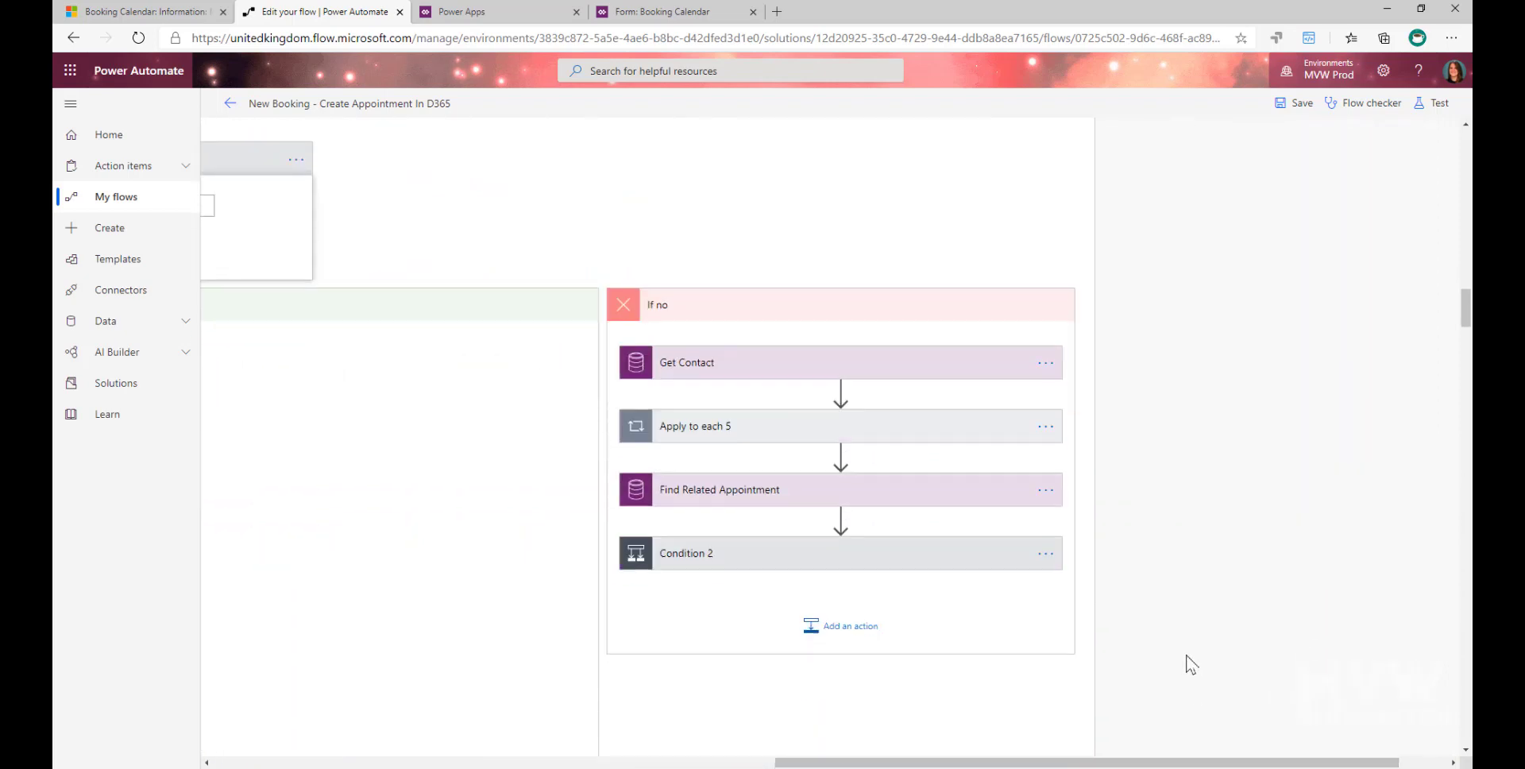
pyautogui.click(745, 363)
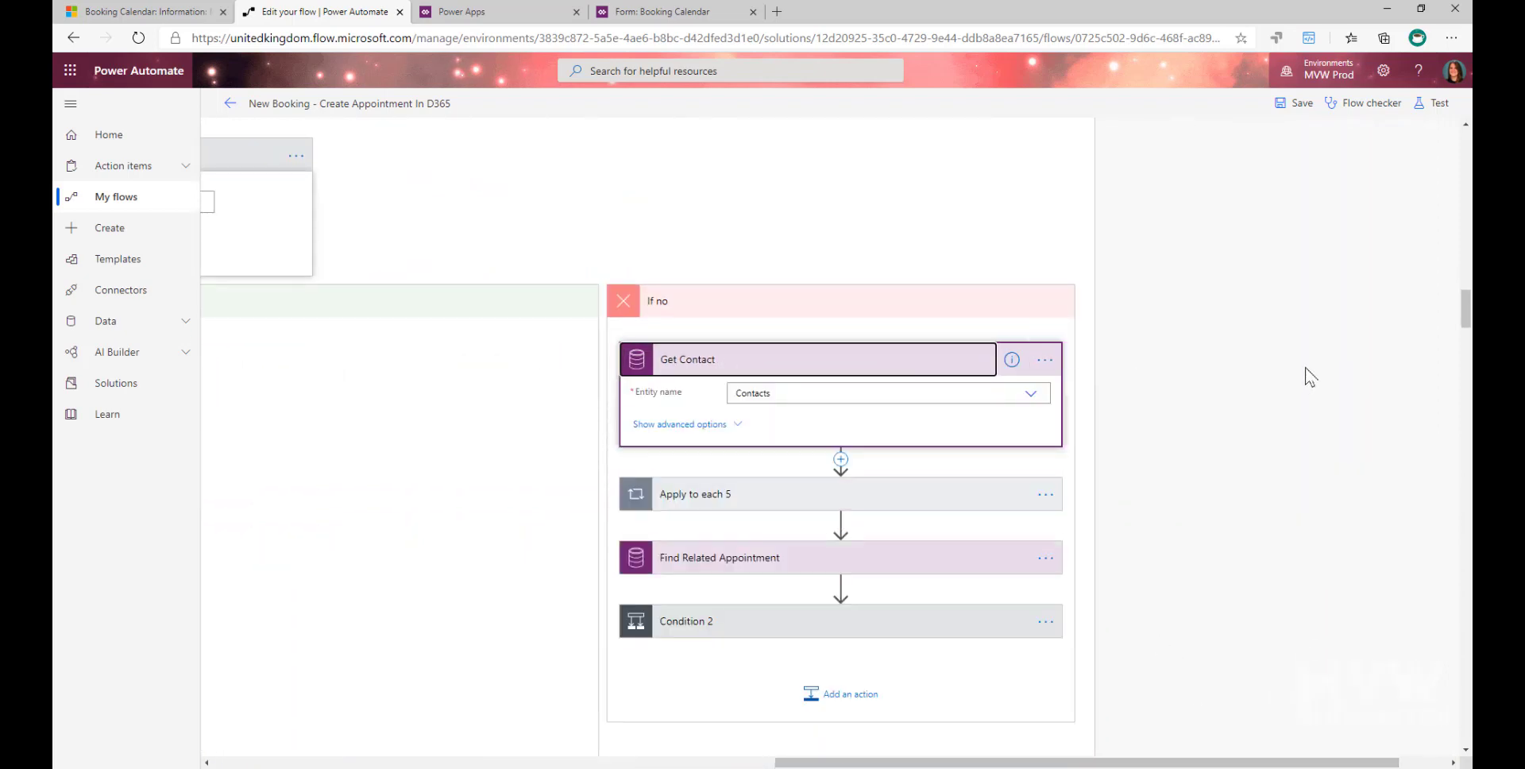
pyautogui.click(727, 425)
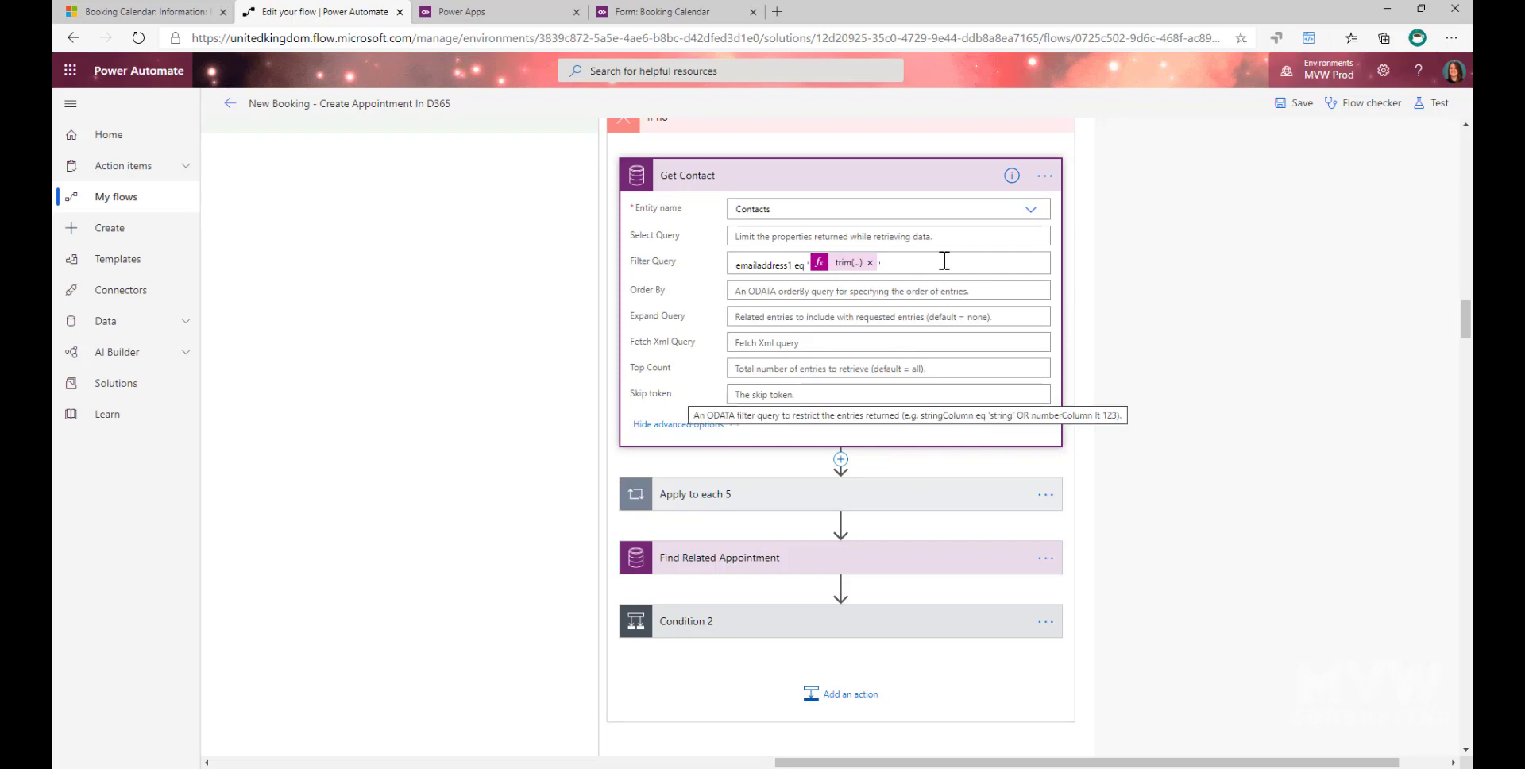
# - Expand Apply to each 5 and review its Set Contact GUID action together with Get Contact's Filter Query
pyautogui.click(776, 491)
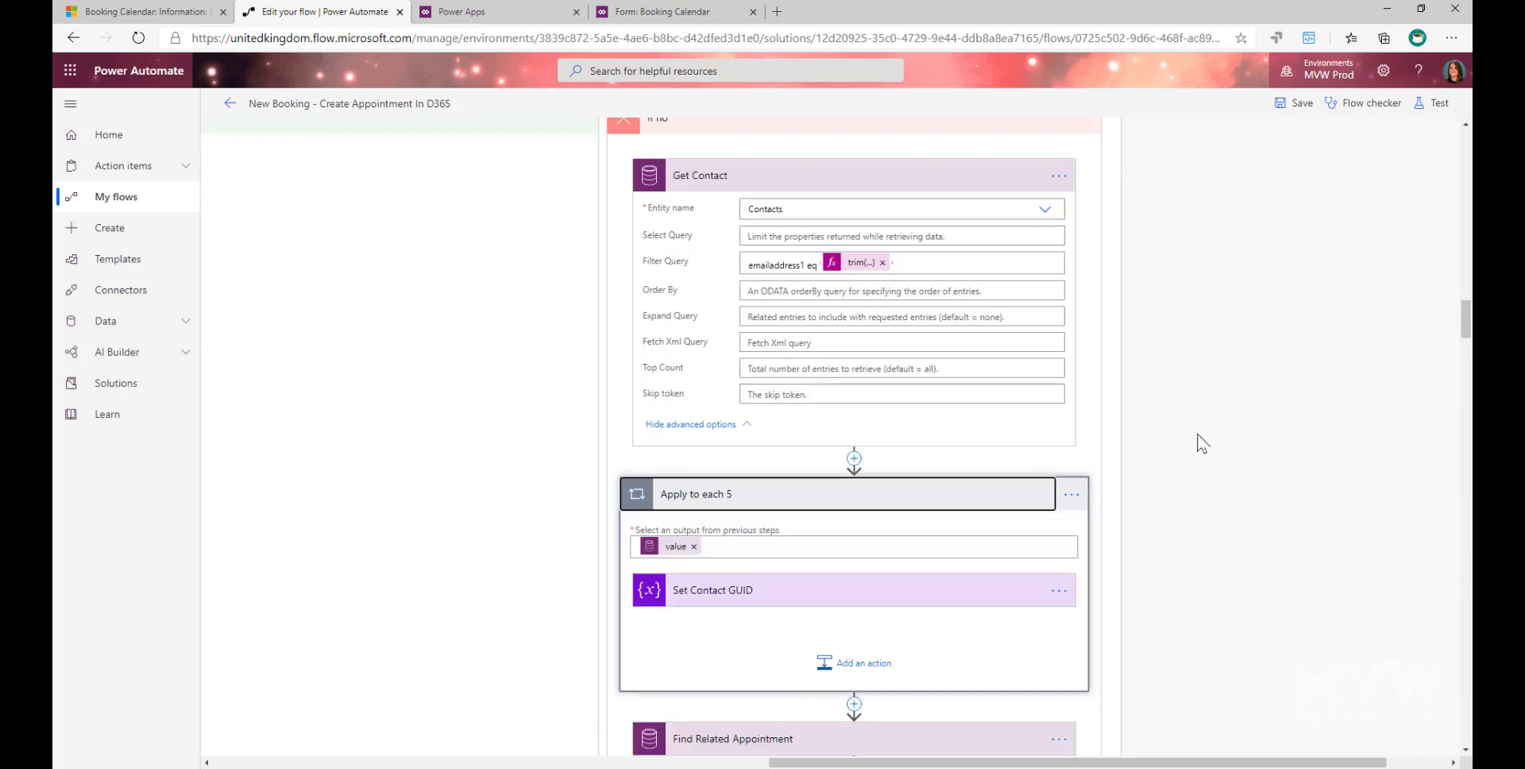
pyautogui.scroll(-4, 828, 181)
pyautogui.scroll(3, 741, 270)
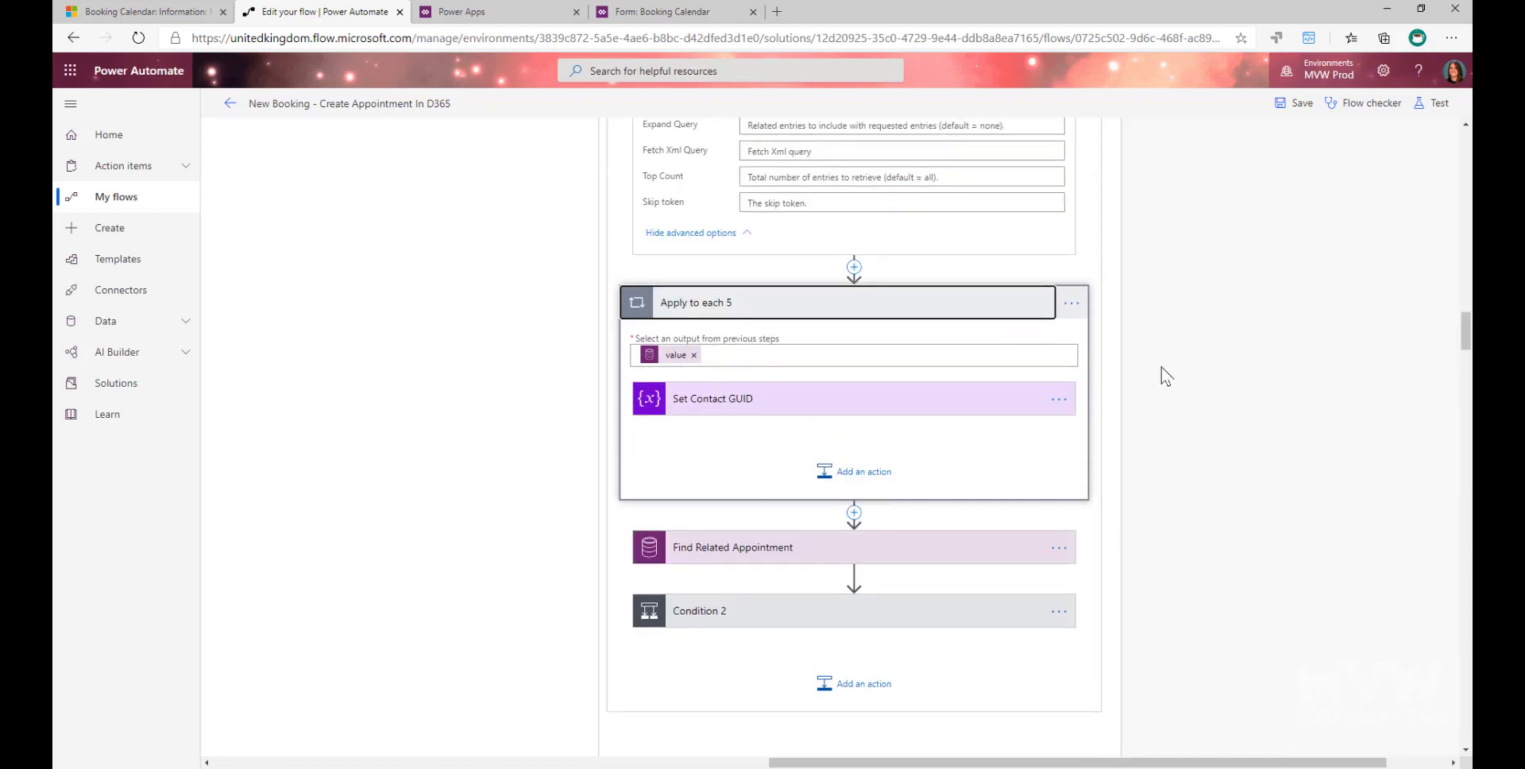
pyautogui.scroll(3, 1161, 367)
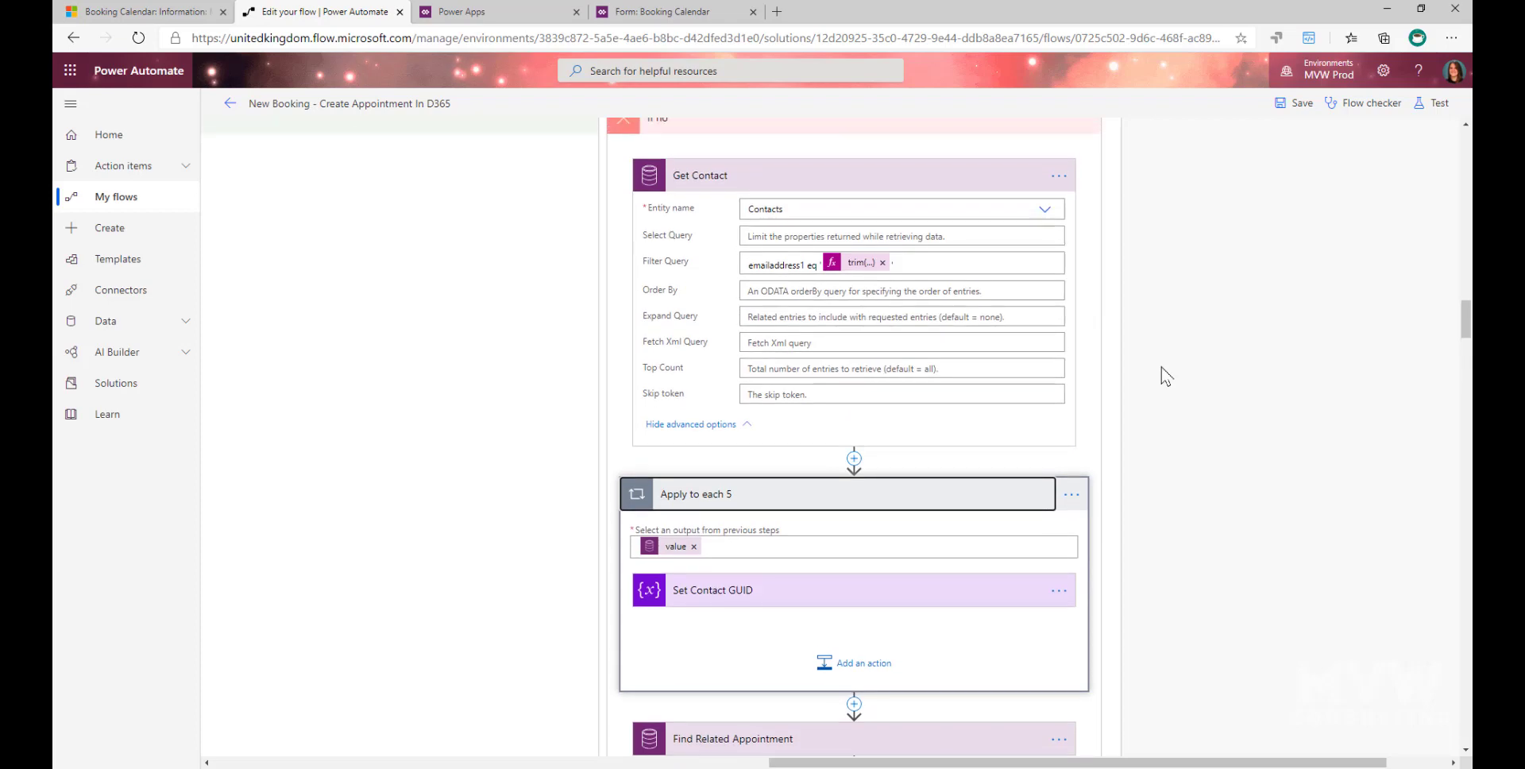
pyautogui.scroll(-1, 1166, 381)
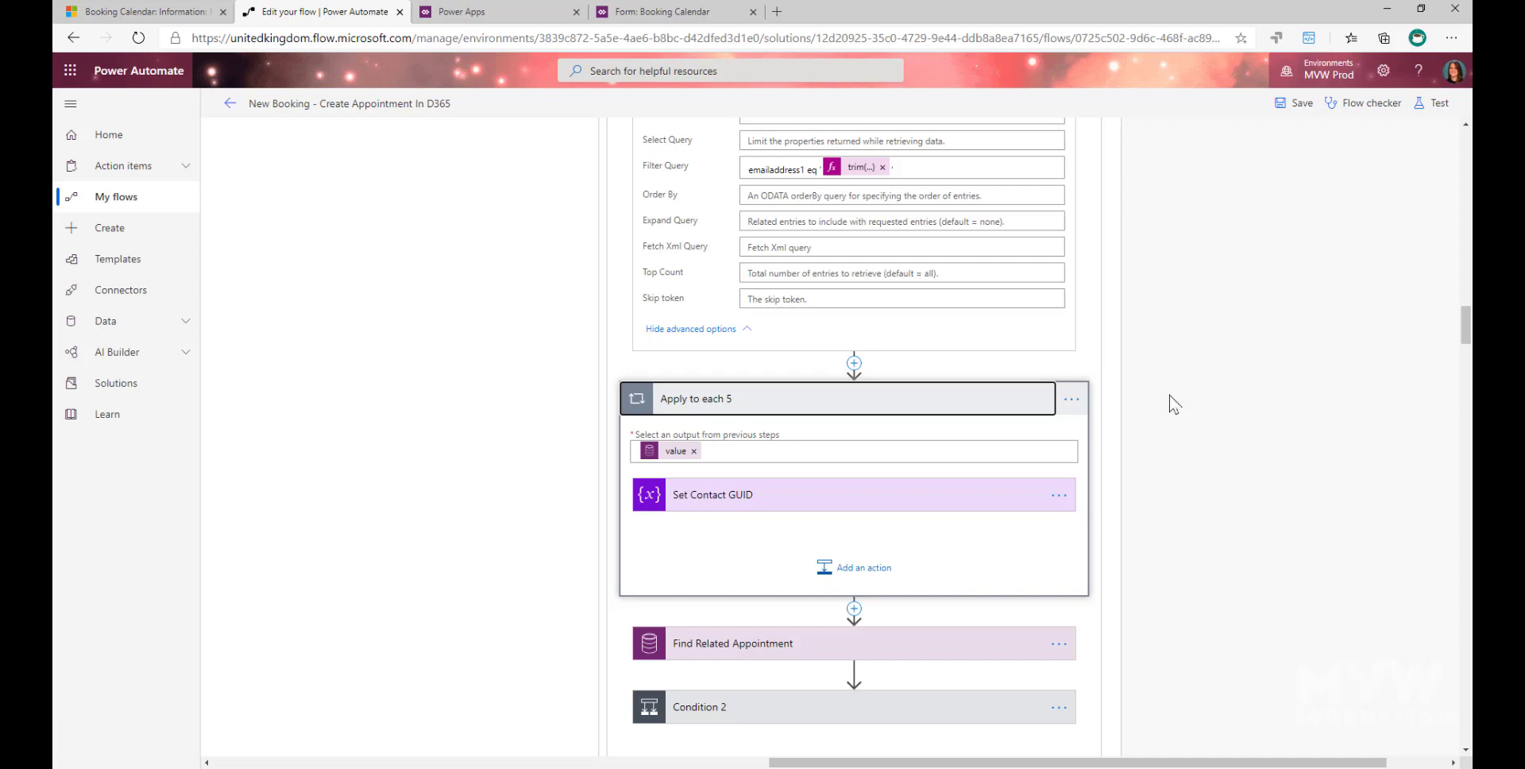
# - Expand Find Related Appointment and examine its Filter Query, relating the Contact GUID variable to the Set Contact GUID action
pyautogui.scroll(-2, 1173, 397)
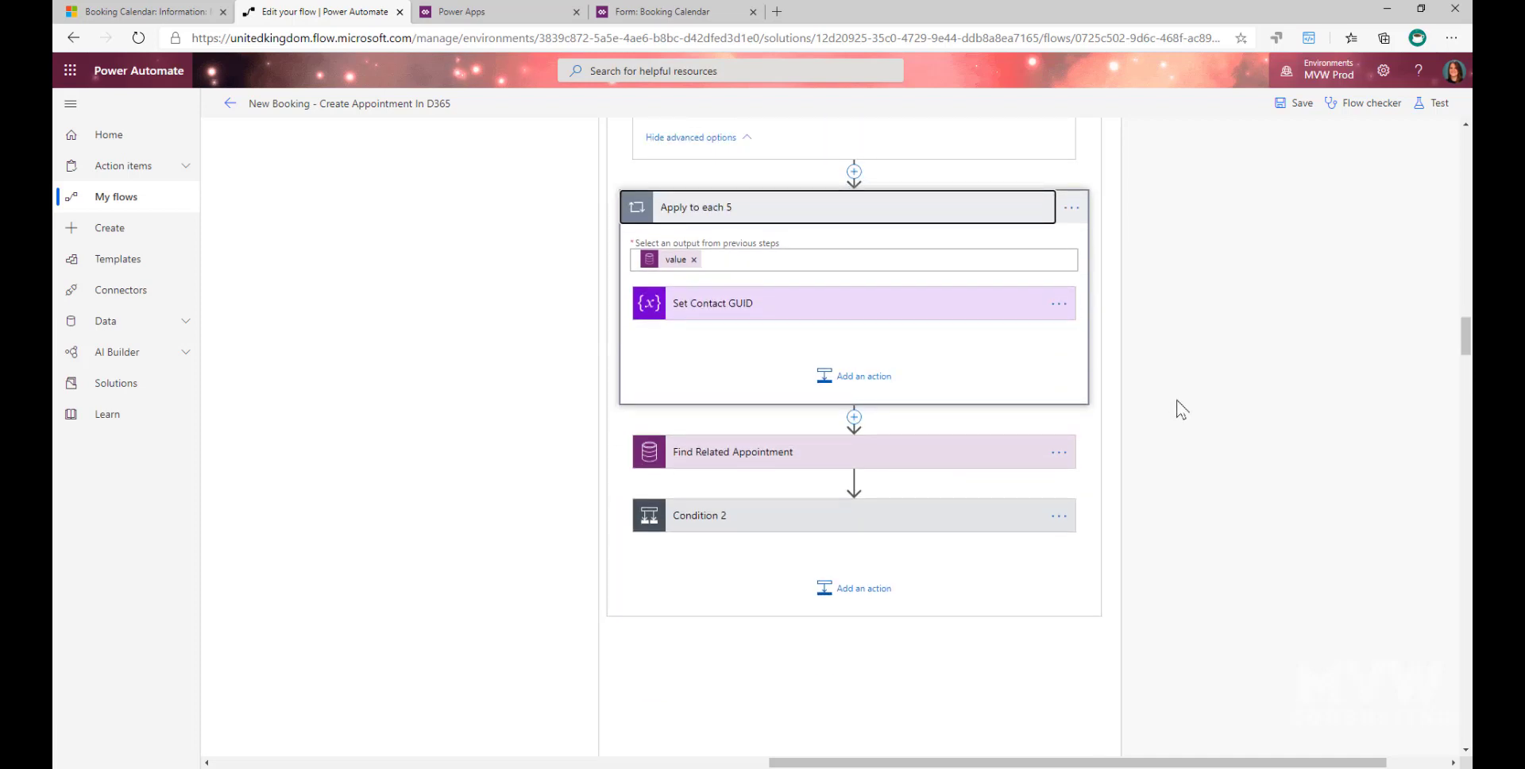
pyautogui.click(773, 454)
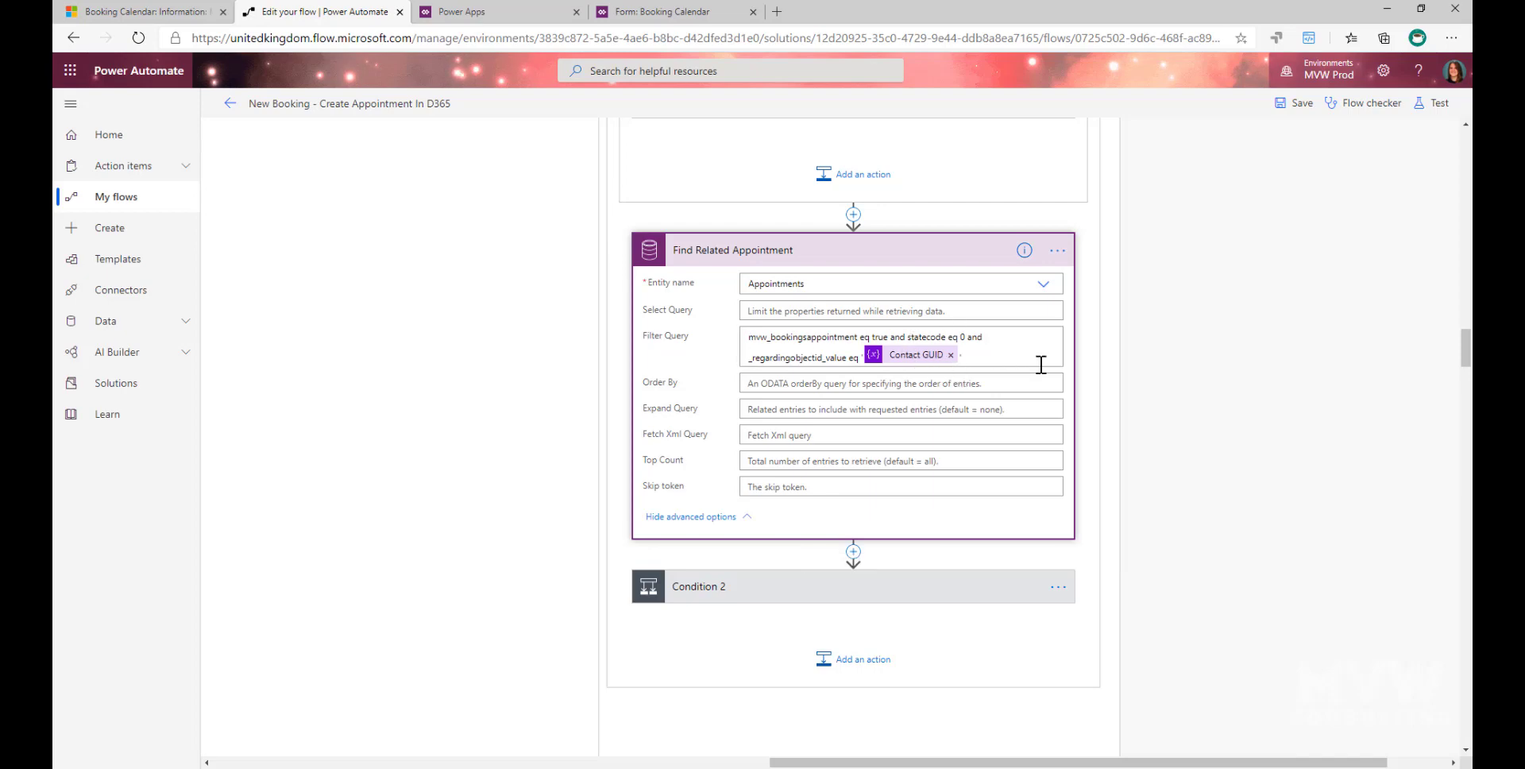
pyautogui.scroll(3, 1176, 405)
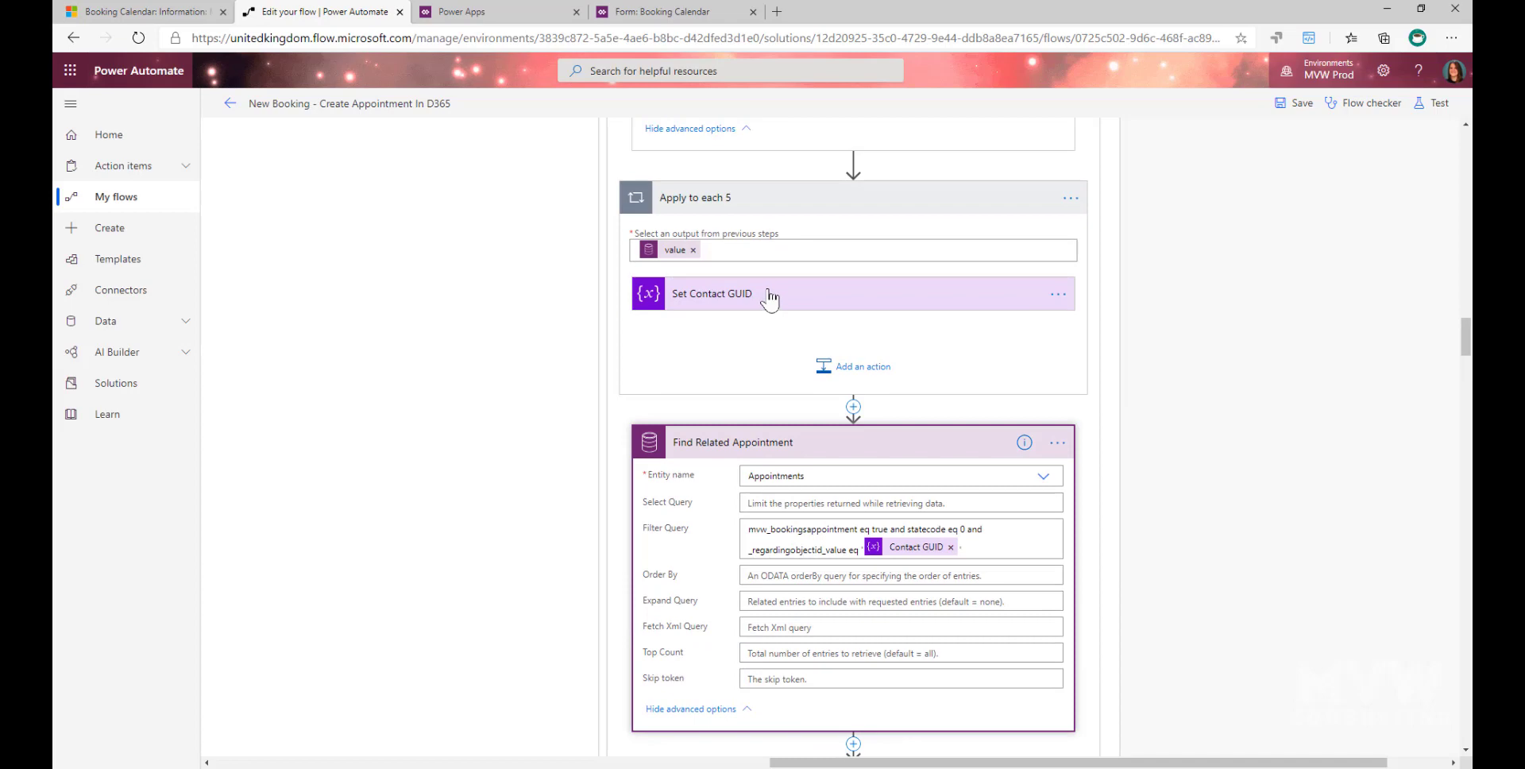
pyautogui.scroll(-2, 1280, 392)
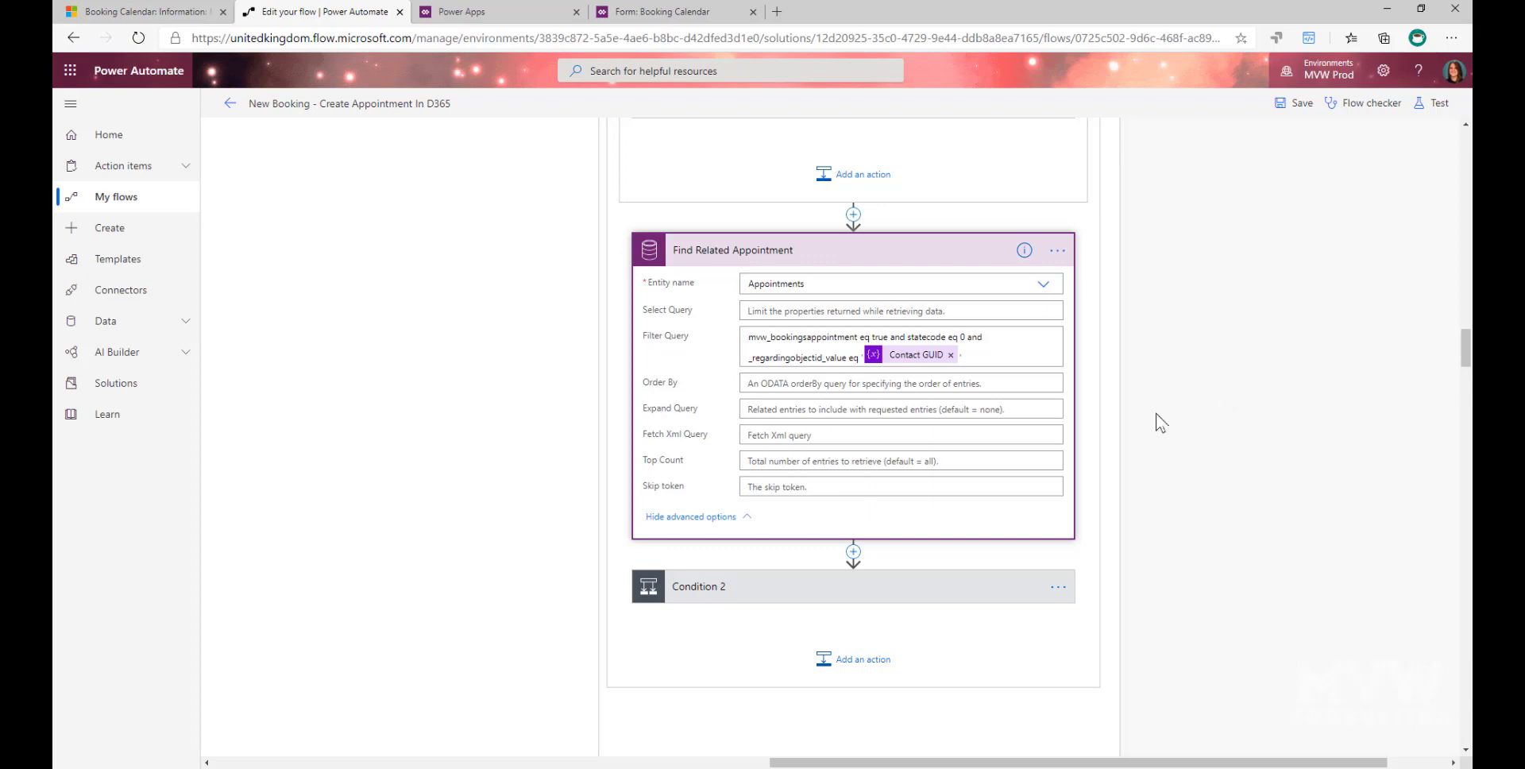
# - Expand Condition 2 below Find Related Appointment and review its length expression check along with the If yes and If no branches
pyautogui.click(883, 599)
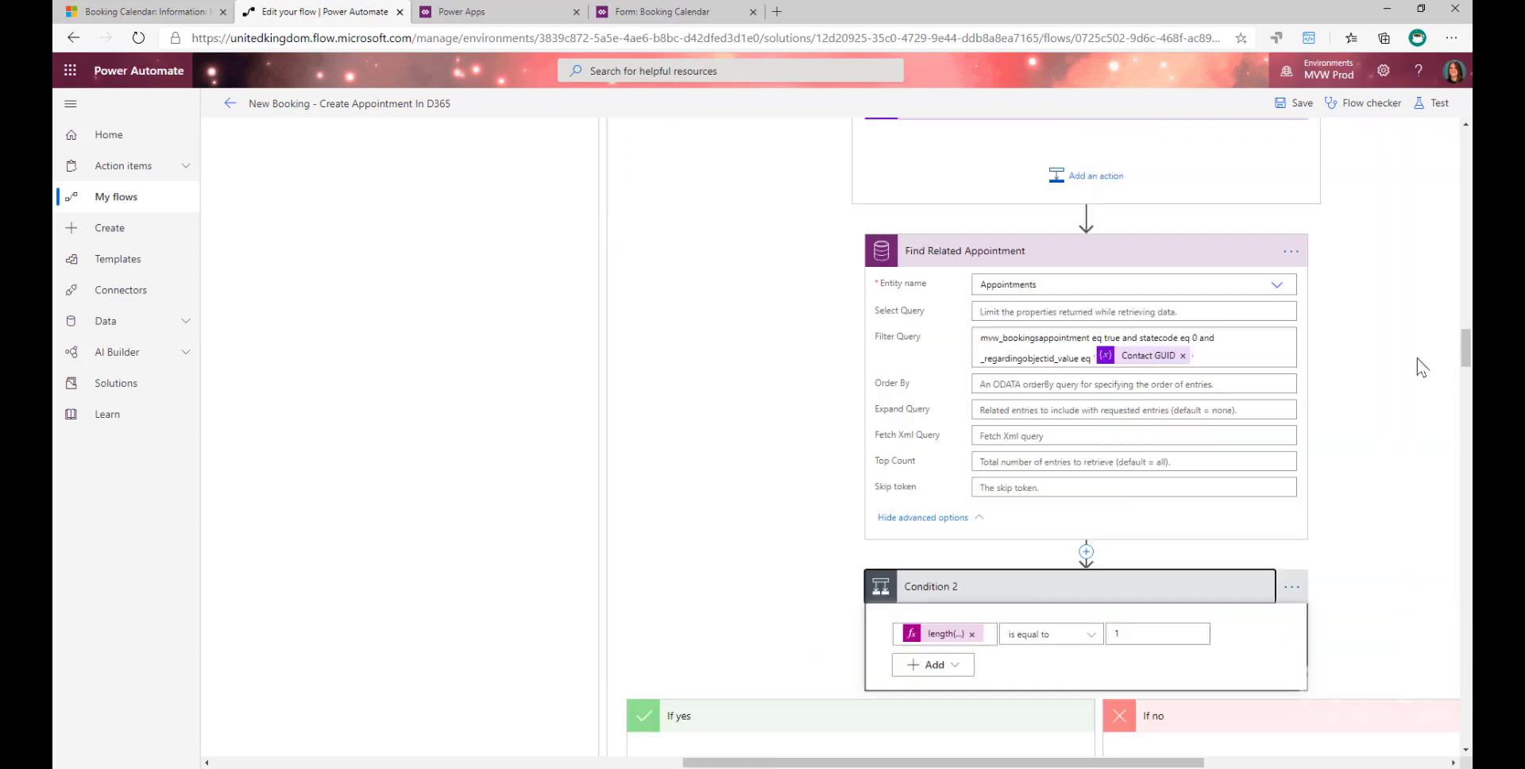
pyautogui.moveTo(1150, 765); pyautogui.dragTo(1228, 764)
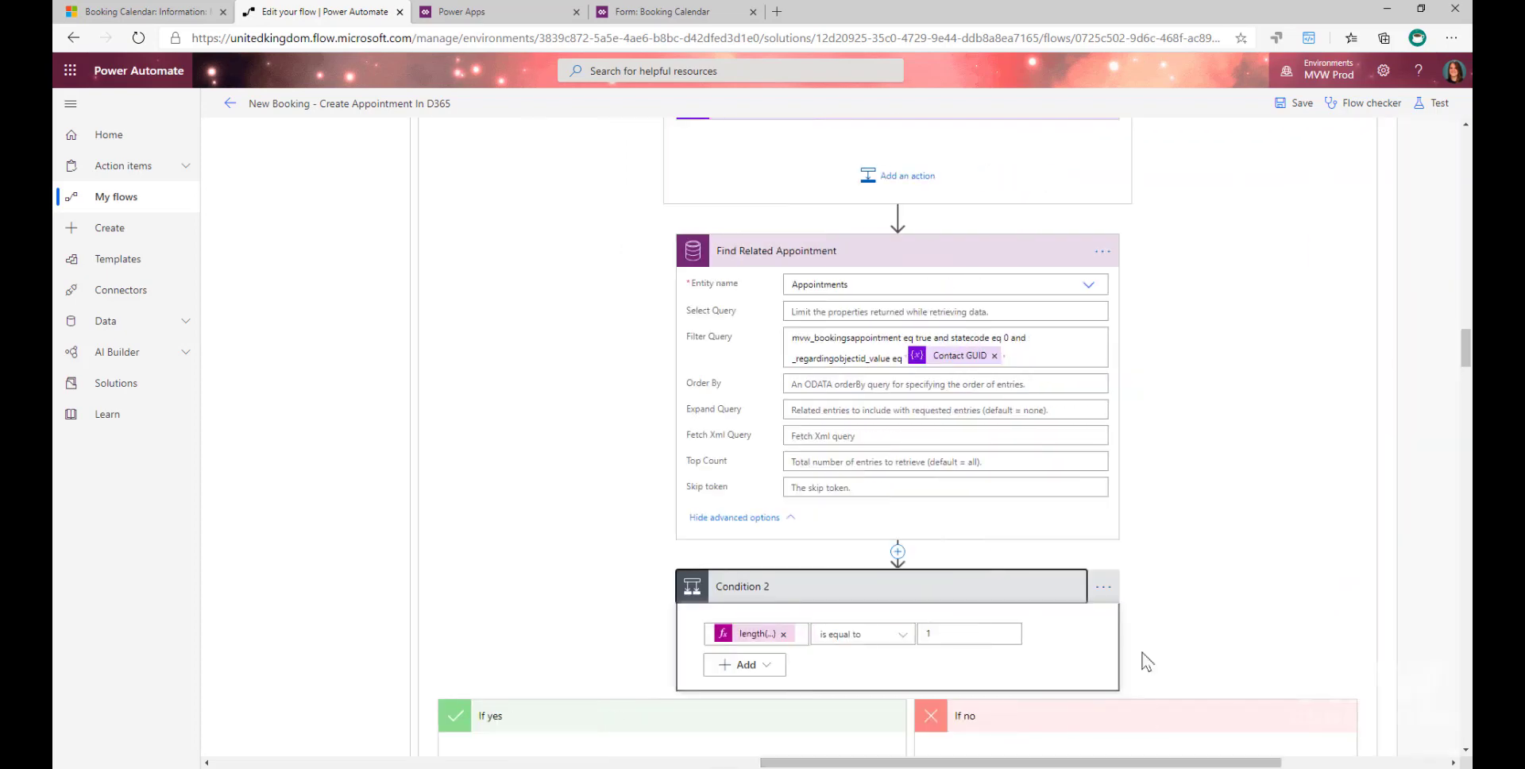
pyautogui.scroll(-2, 1145, 661)
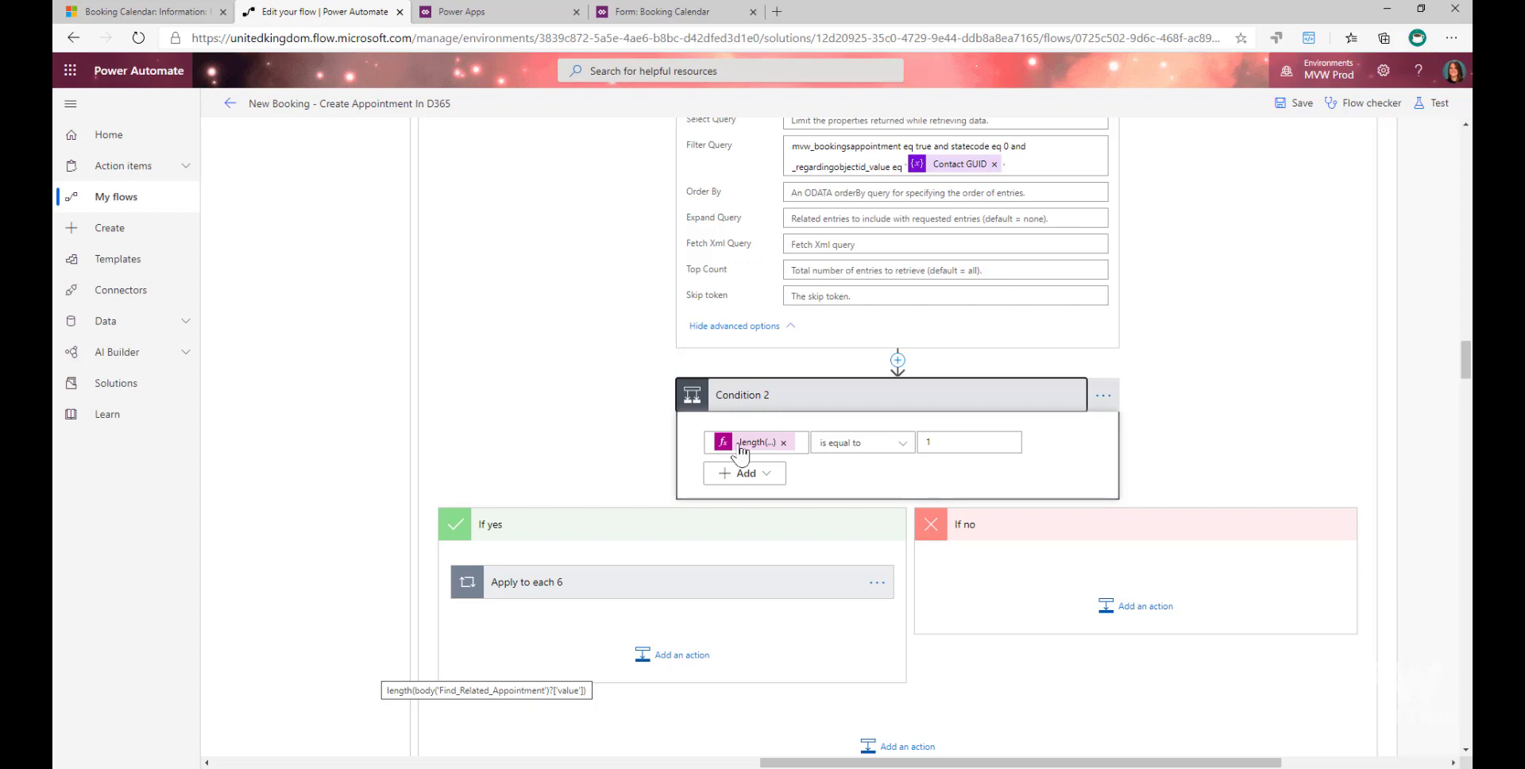
# - Expand Apply to each 6 in Condition 2's If yes branch and its Update Appointment With New Date and Time action
pyautogui.click(612, 592)
pyautogui.scroll(-2, 935, 625)
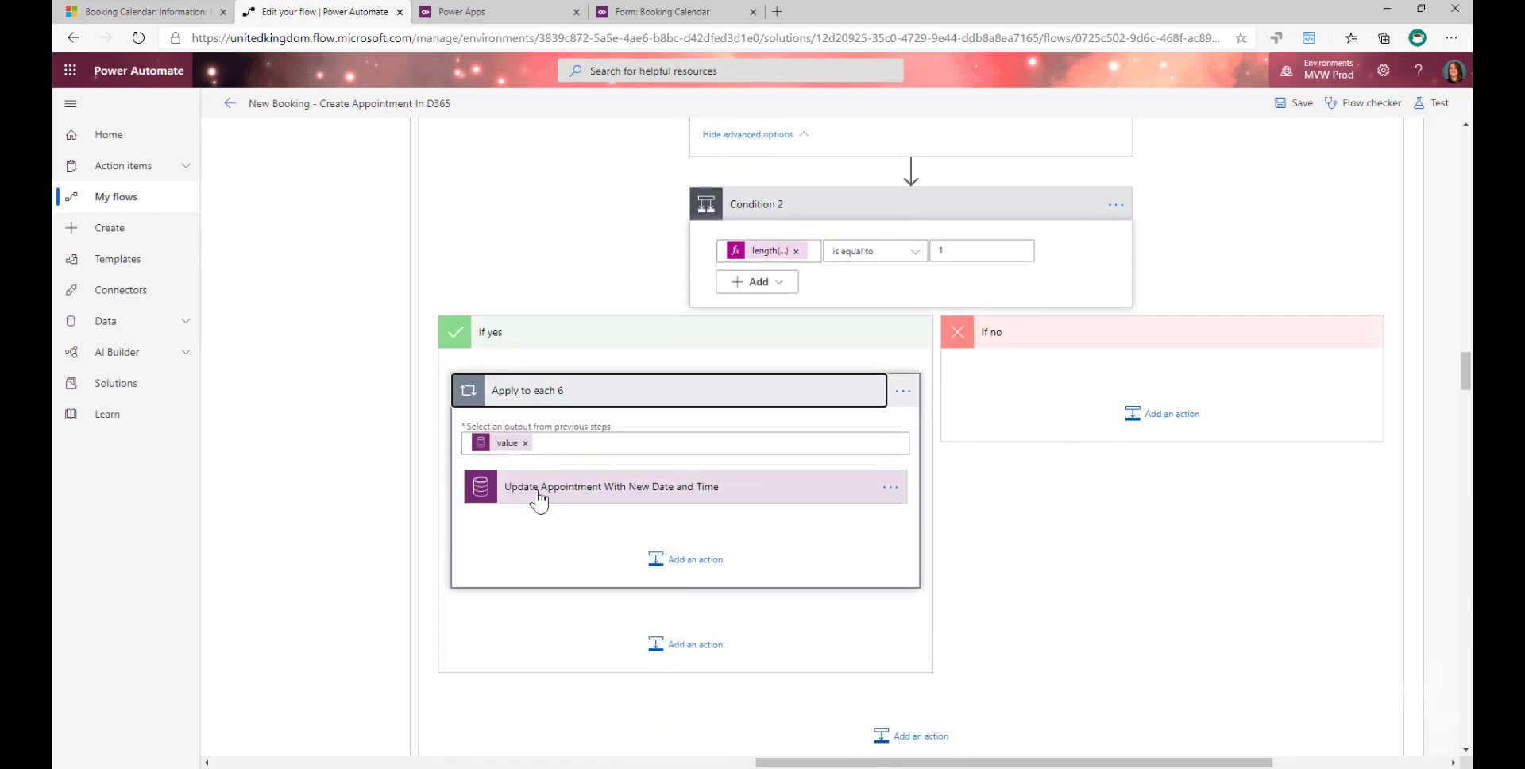
pyautogui.click(534, 497)
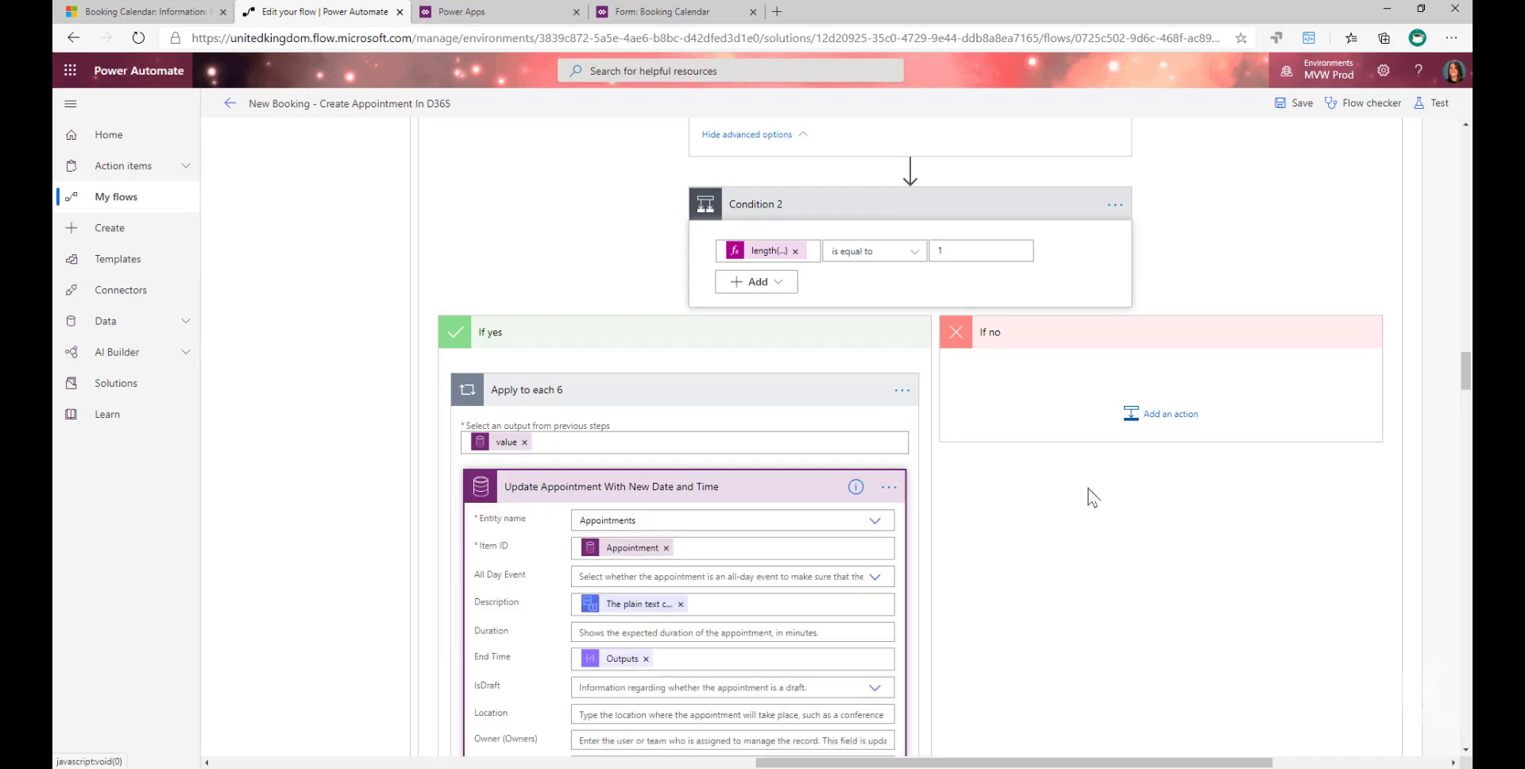
# - Examine the Description, End Time and Start Time fields mapped in Update Appointment With New Date and Time
pyautogui.scroll(-3, 1089, 493)
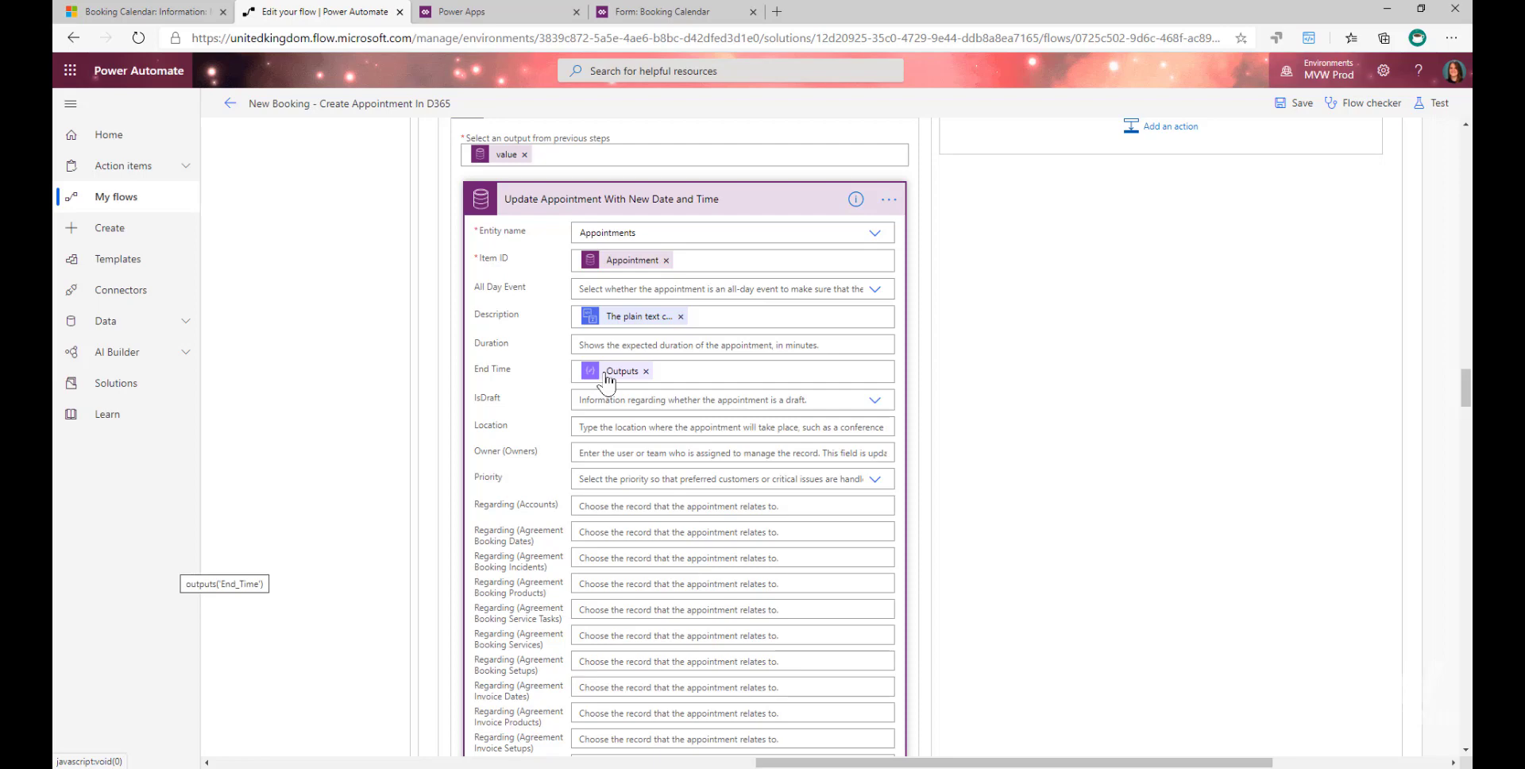
pyautogui.scroll(-15, 640, 494)
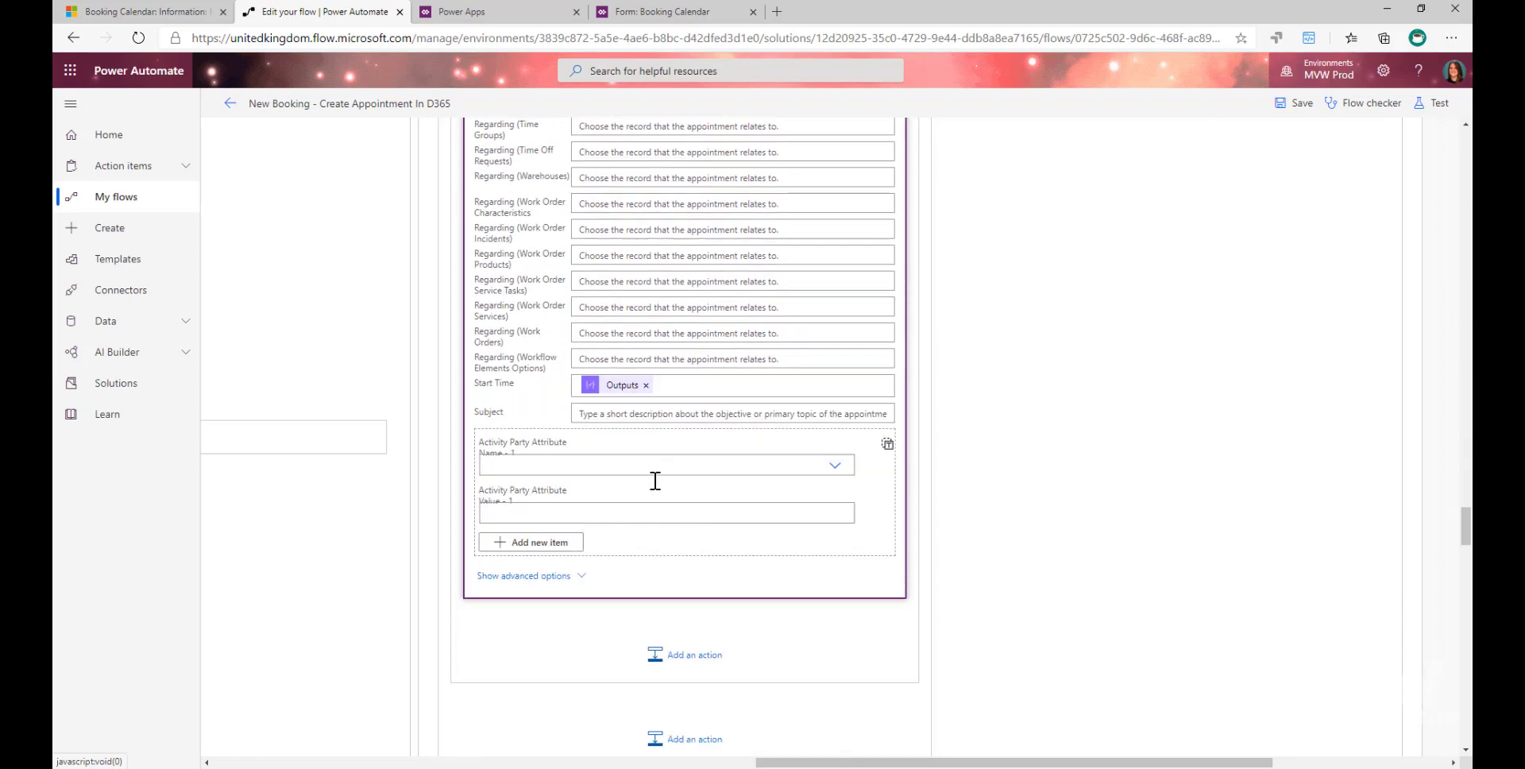
pyautogui.scroll(-5, 656, 481)
pyautogui.scroll(5, 654, 480)
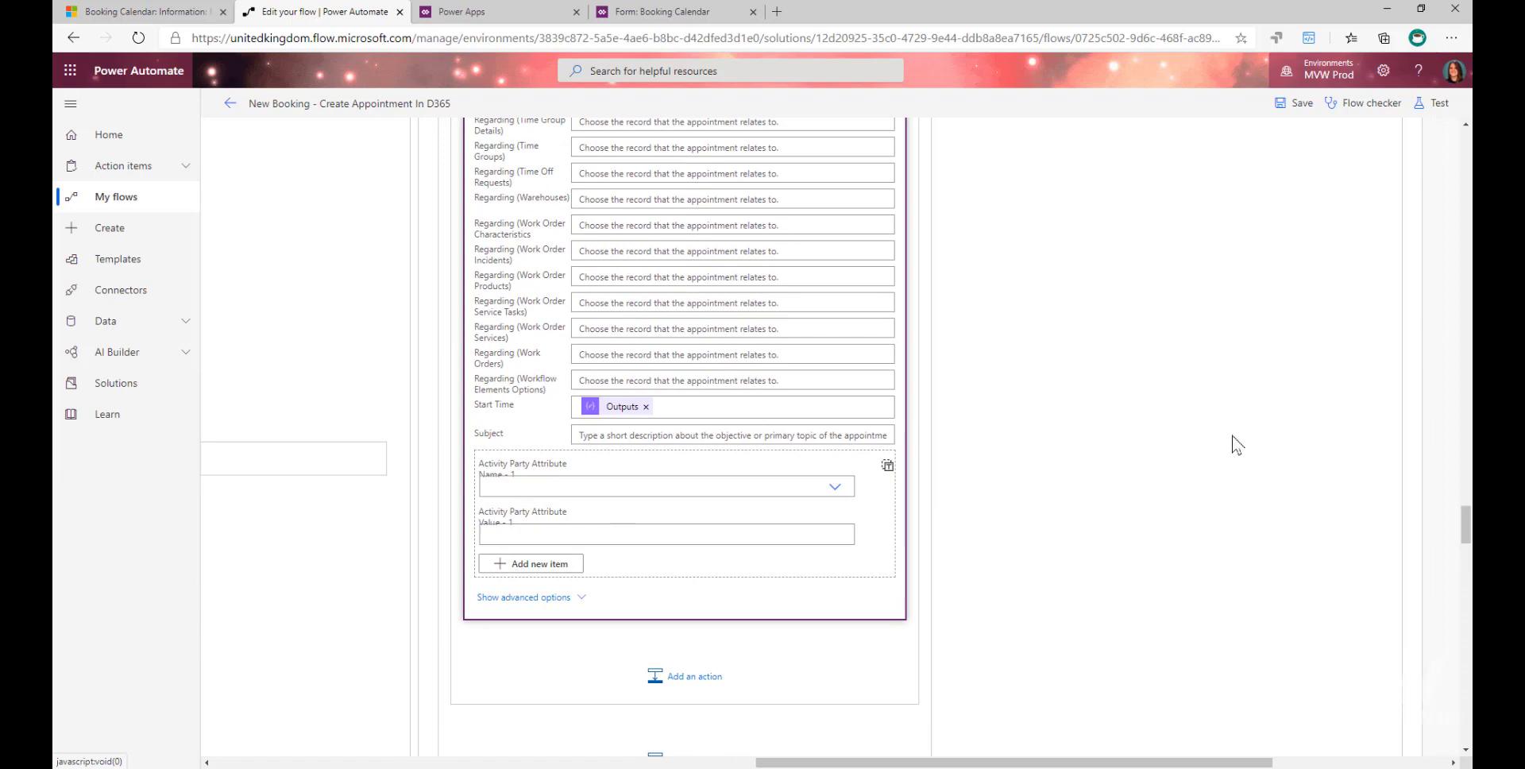
pyautogui.scroll(-5, 1233, 438)
pyautogui.scroll(7, 1235, 442)
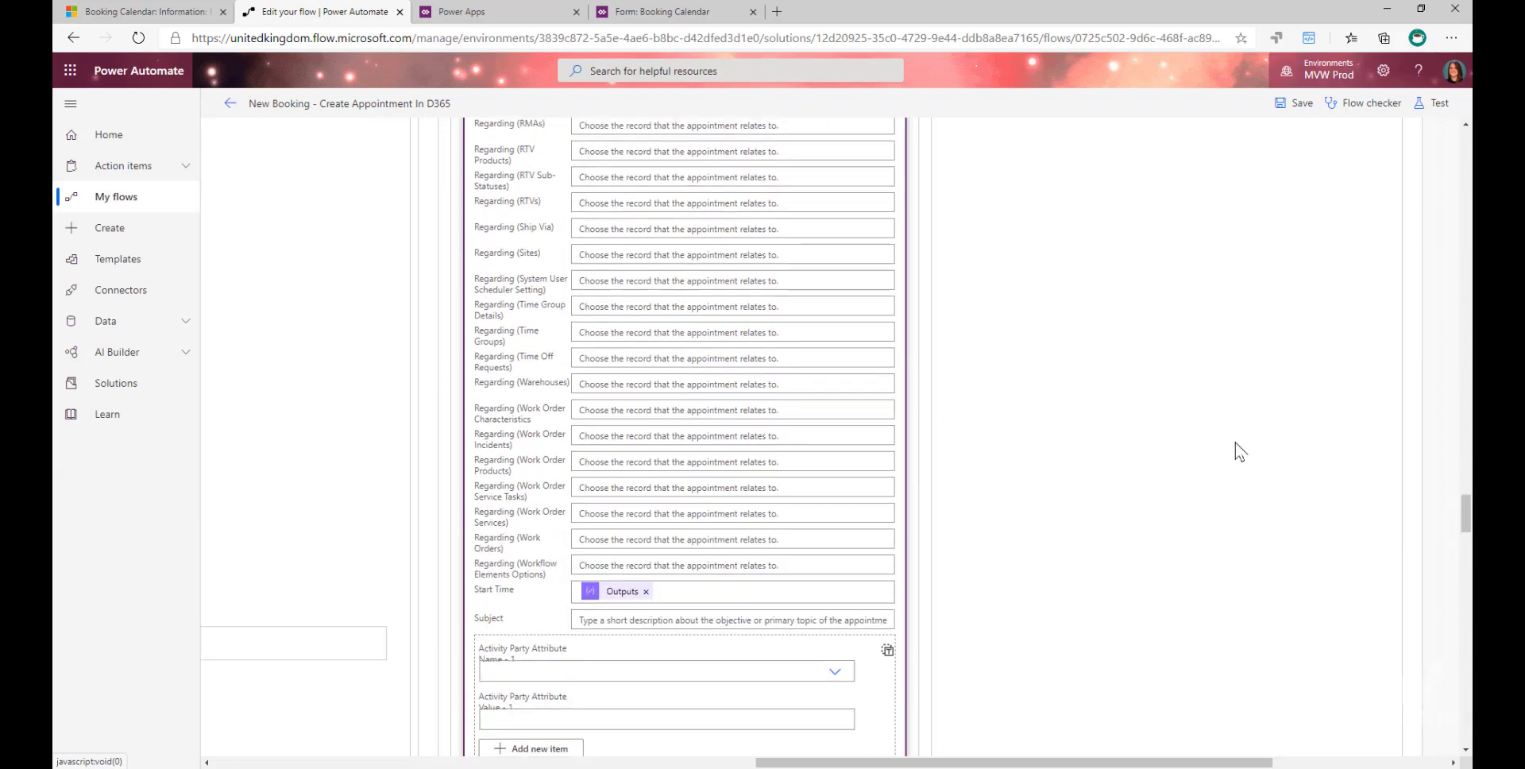
pyautogui.scroll(5, 1239, 451)
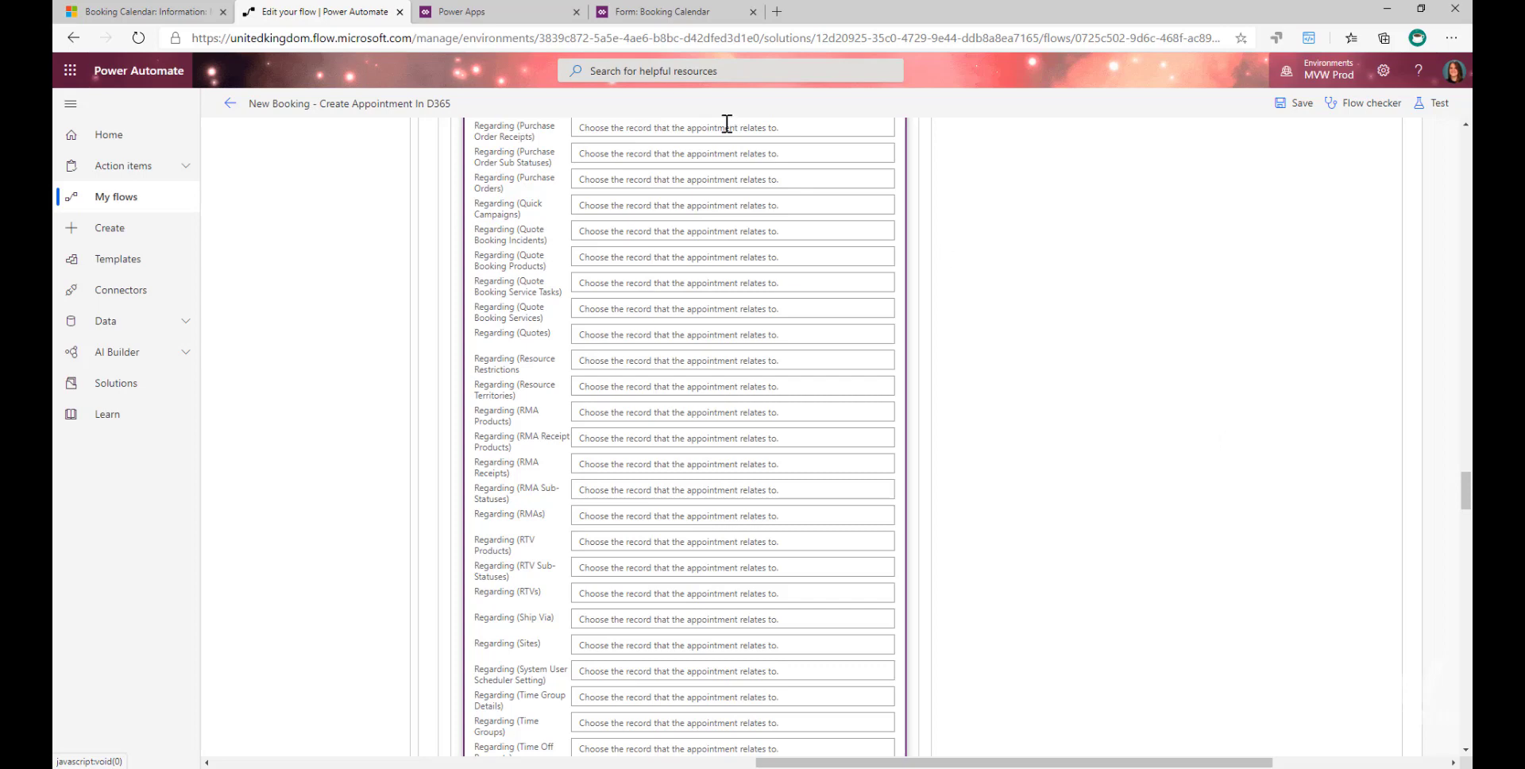
# - Switch to Dynamics 365 and, from My Activities, open the Initial Free Consultation appointment starting 20/08/2020 09:15
pyautogui.click(111, 12)
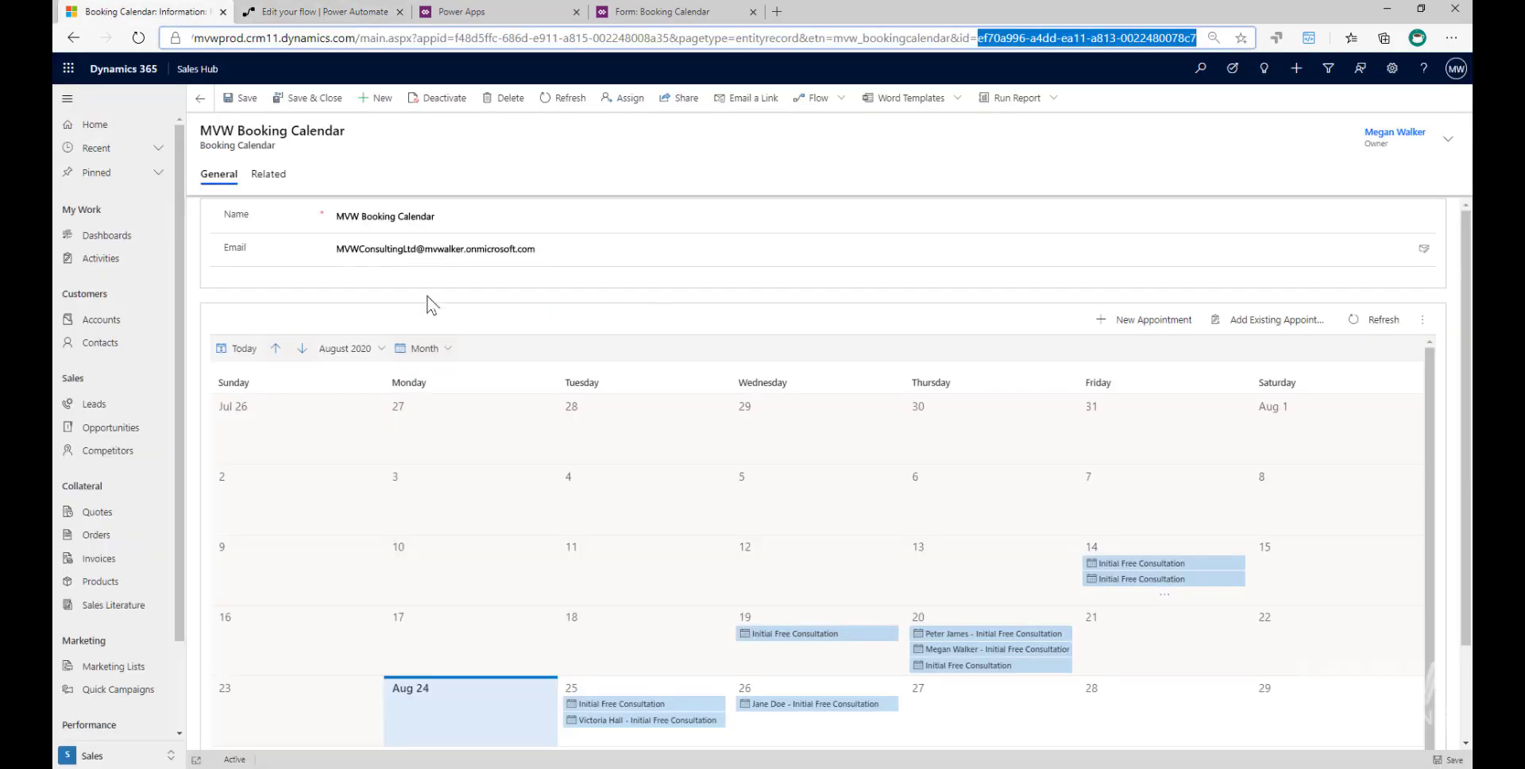
pyautogui.click(99, 261)
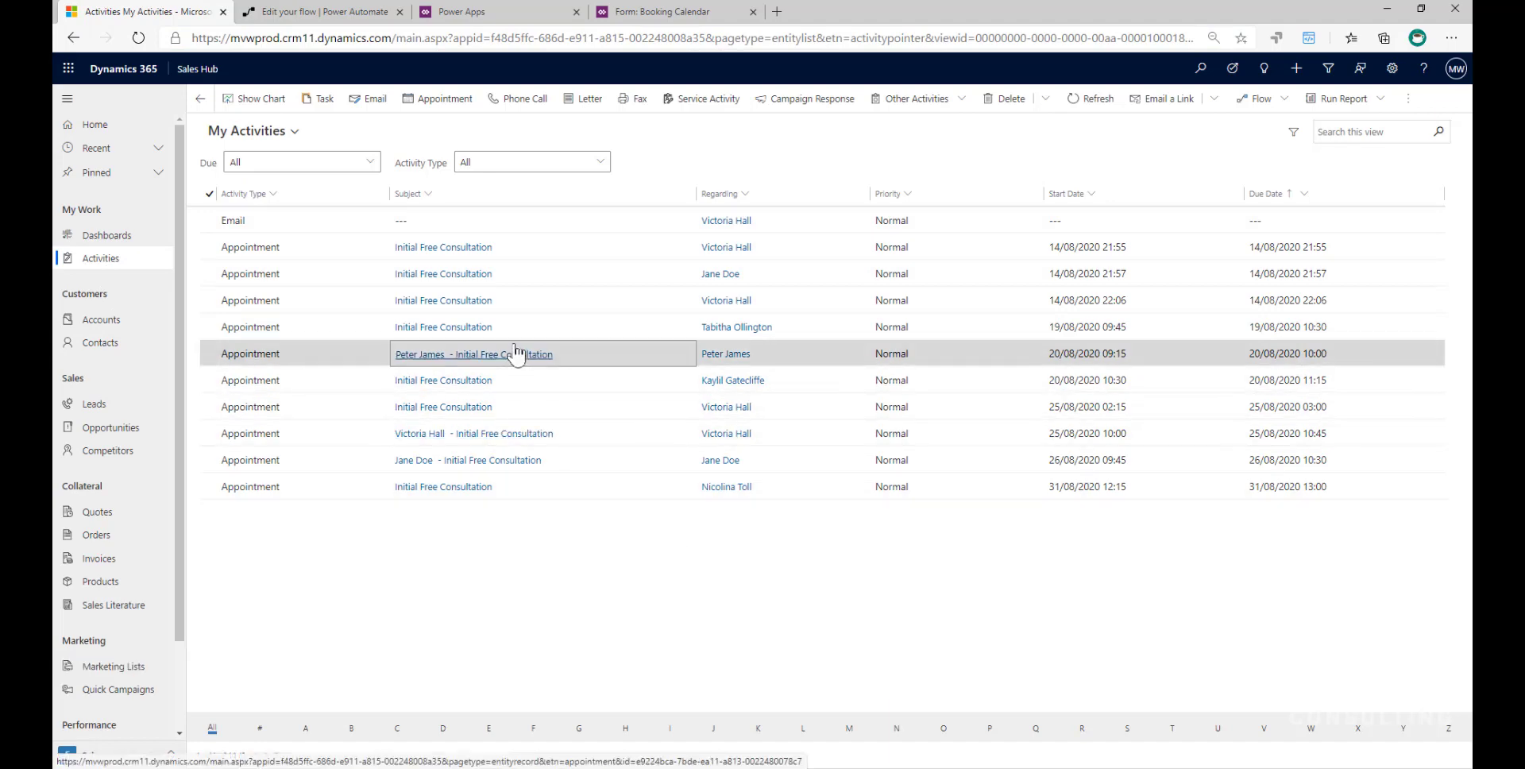
pyautogui.click(497, 435)
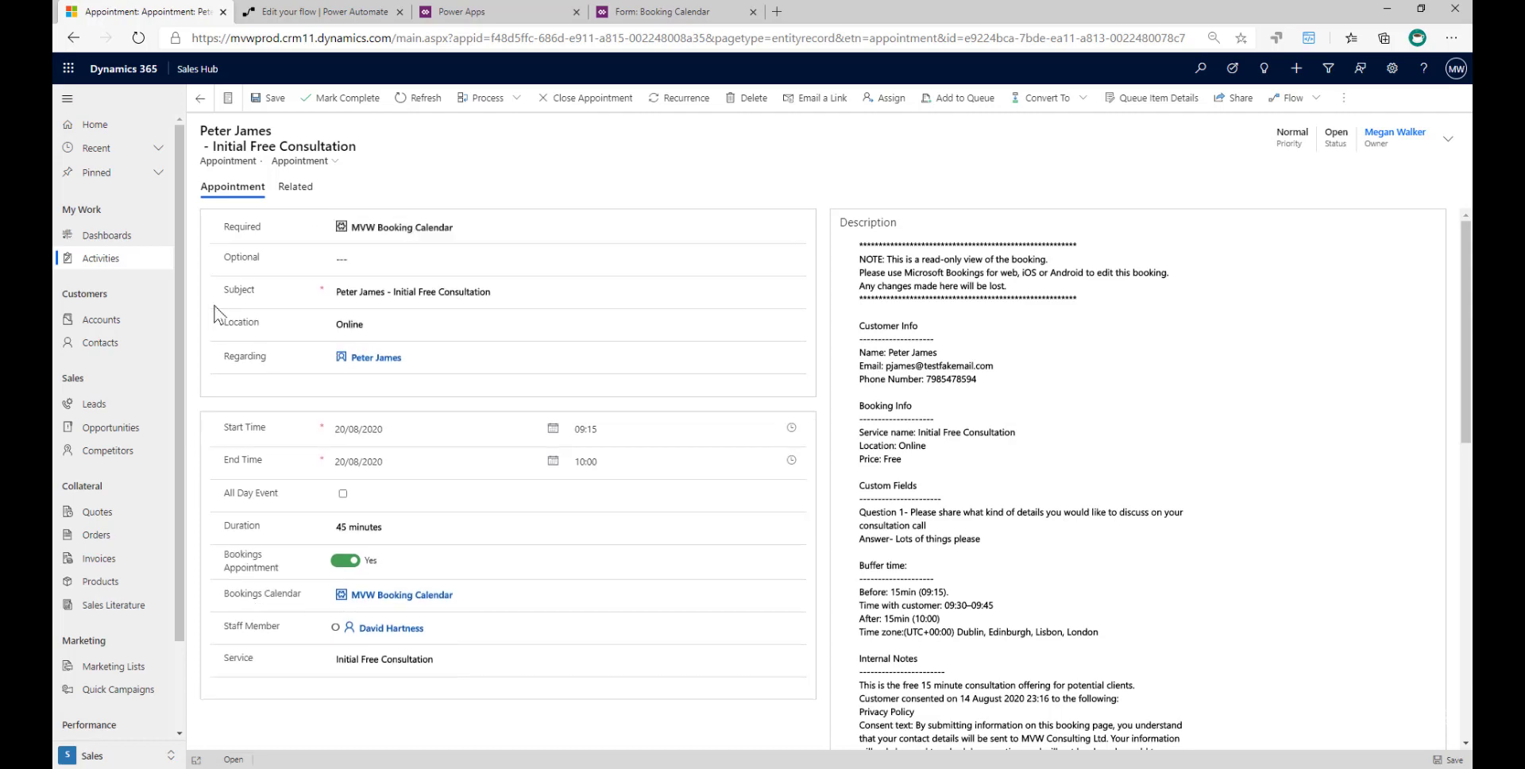
# - Examine the appointment's Subject, highlighting the full text and the service name part that follows the customer's name
pyautogui.scroll(-1, 215, 314)
pyautogui.scroll(1, 215, 313)
pyautogui.moveTo(561, 294); pyautogui.dragTo(340, 299)
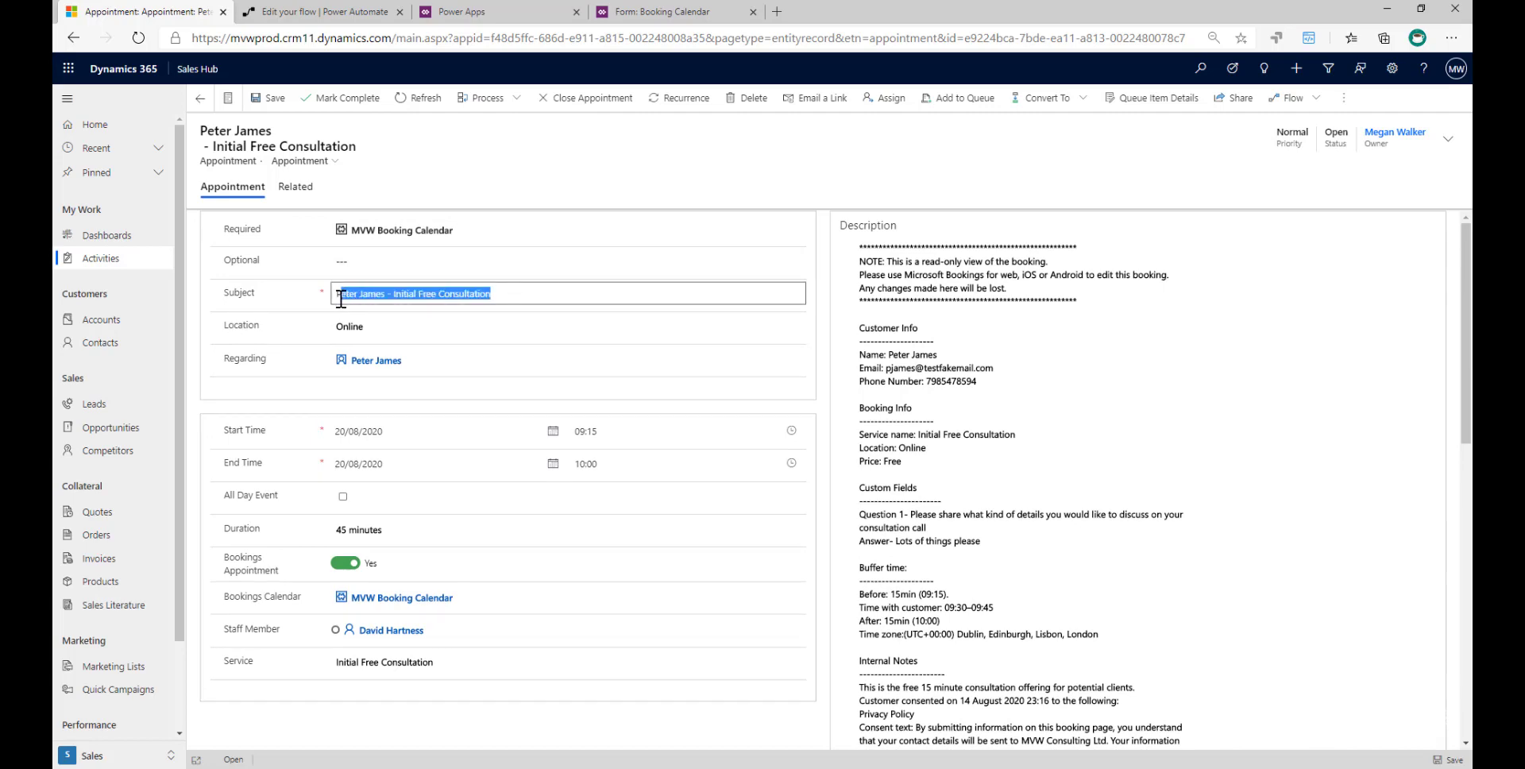
pyautogui.click(386, 296)
pyautogui.moveTo(565, 293); pyautogui.dragTo(394, 300)
pyautogui.scroll(-1, 258, 330)
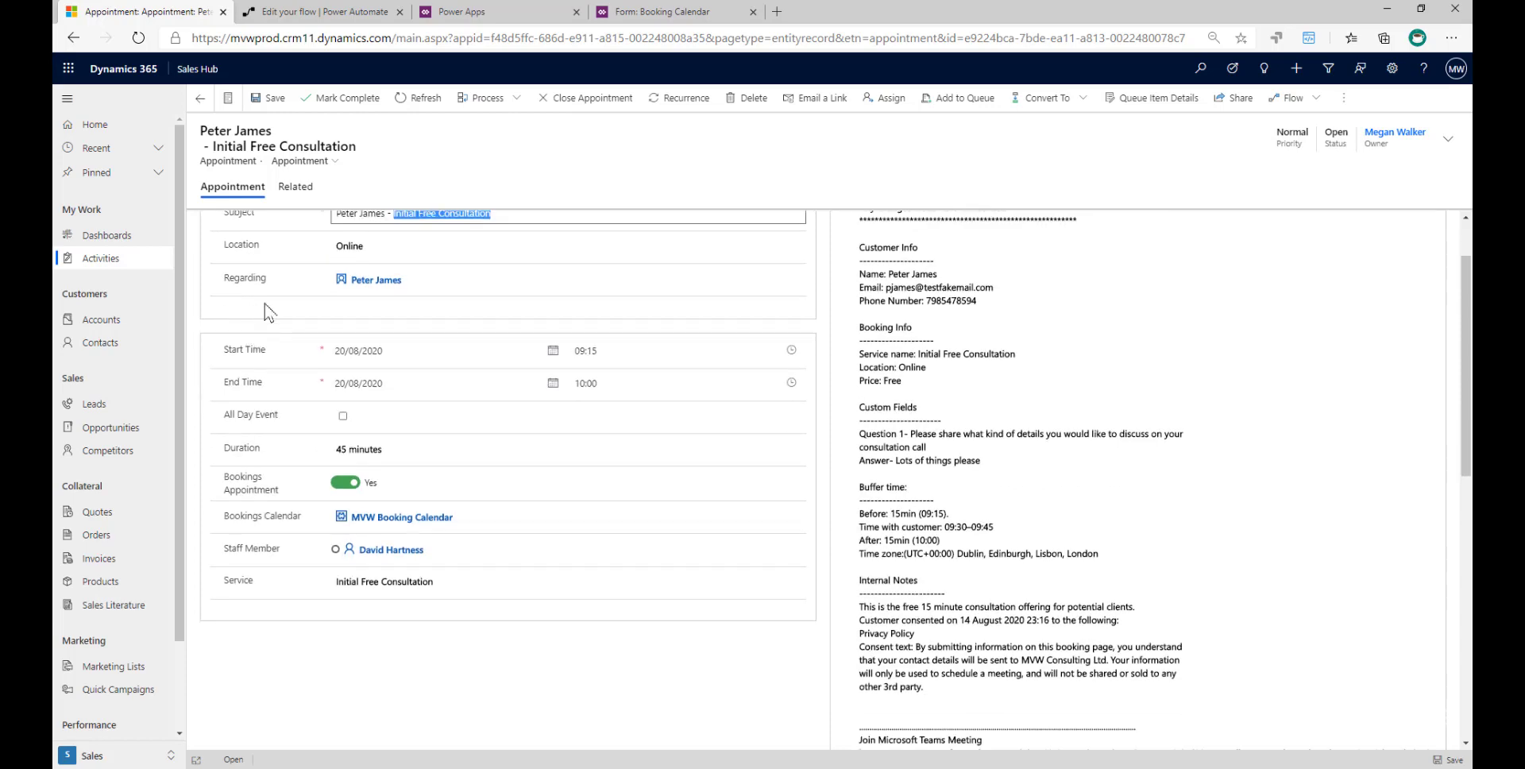
# - Review the appointment's Location, Regarding, time and Staff Member fields and view the Service options without changing the selection
pyautogui.click(359, 246)
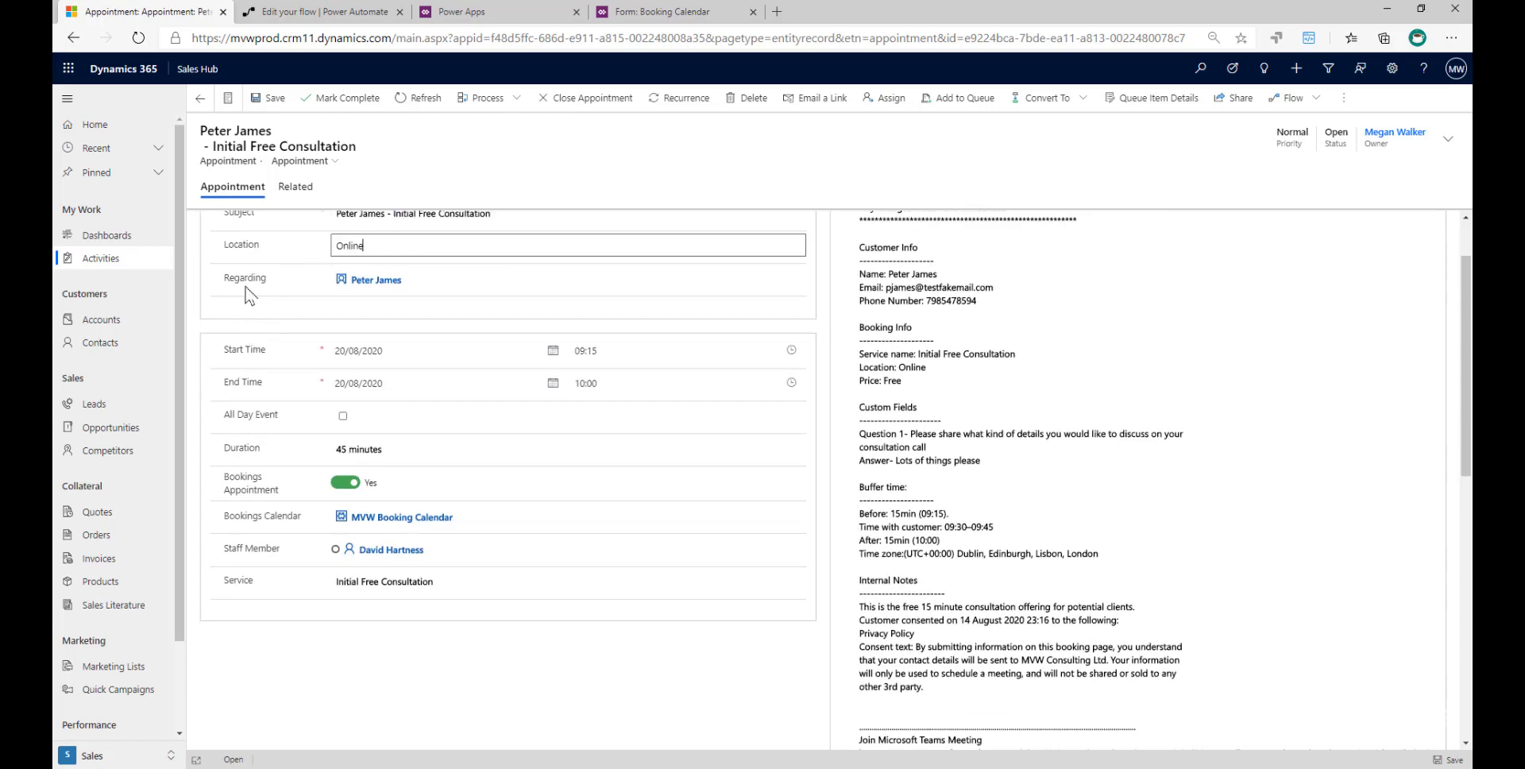
pyautogui.click(344, 281)
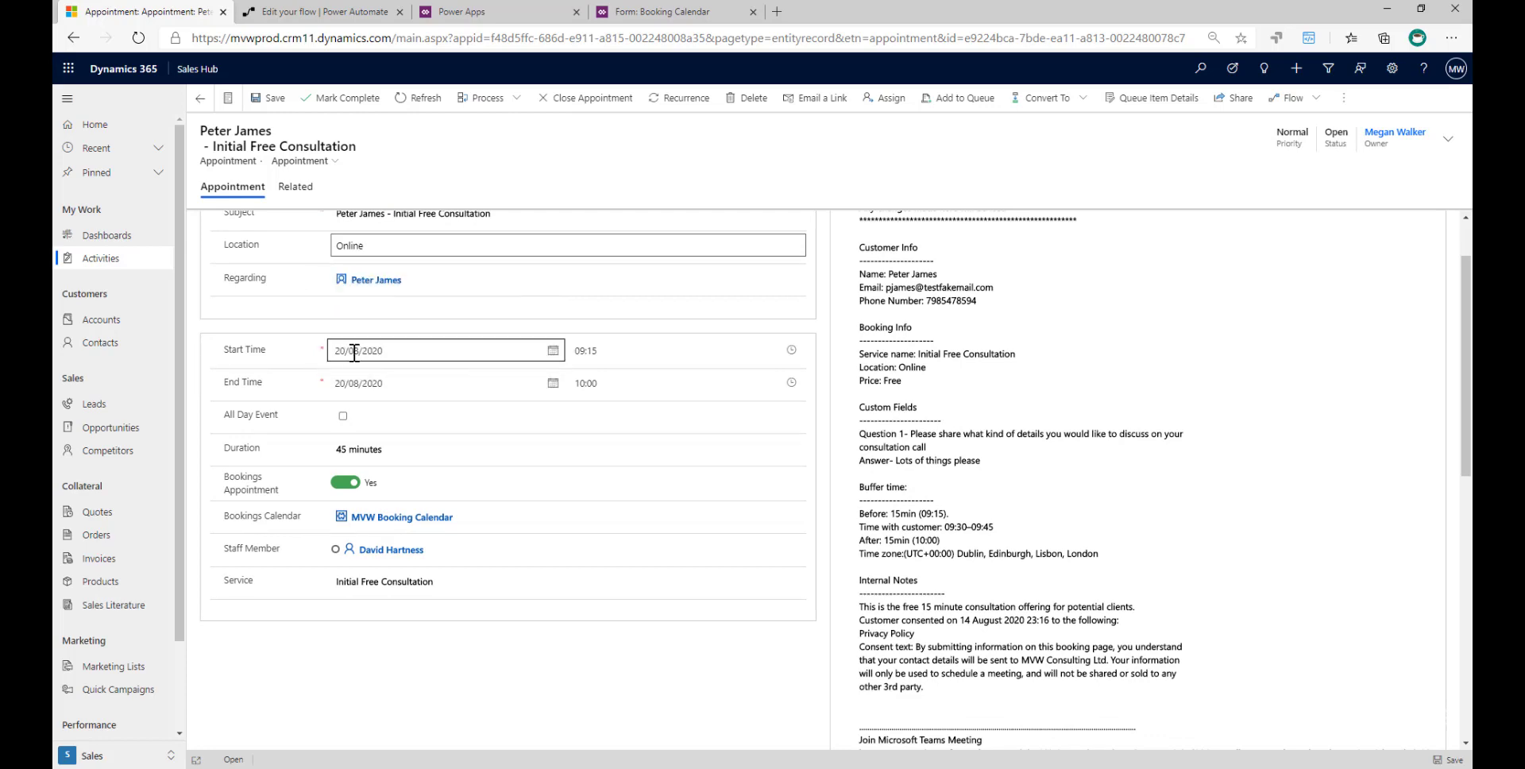
pyautogui.scroll(-1, 619, 532)
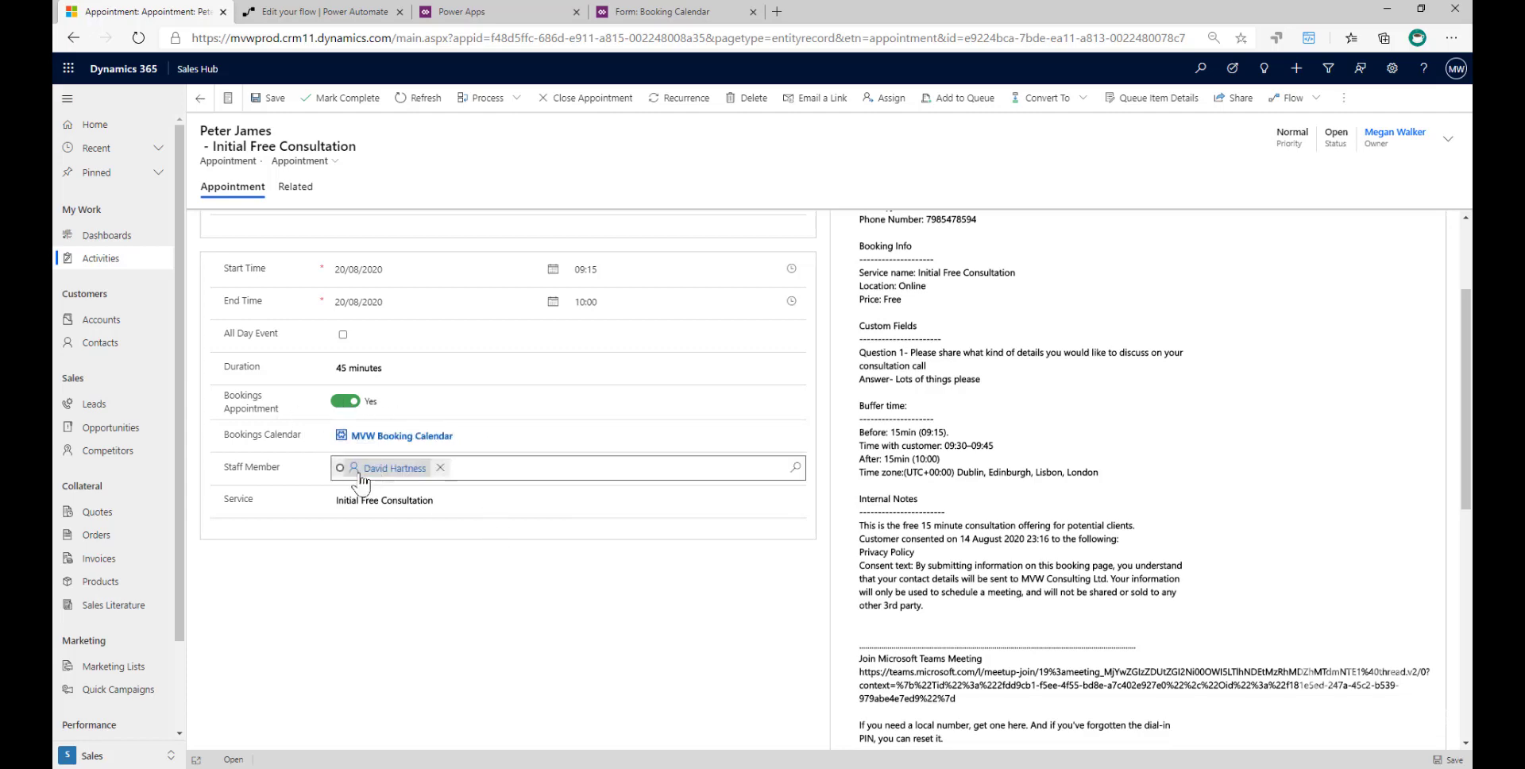
pyautogui.click(473, 506)
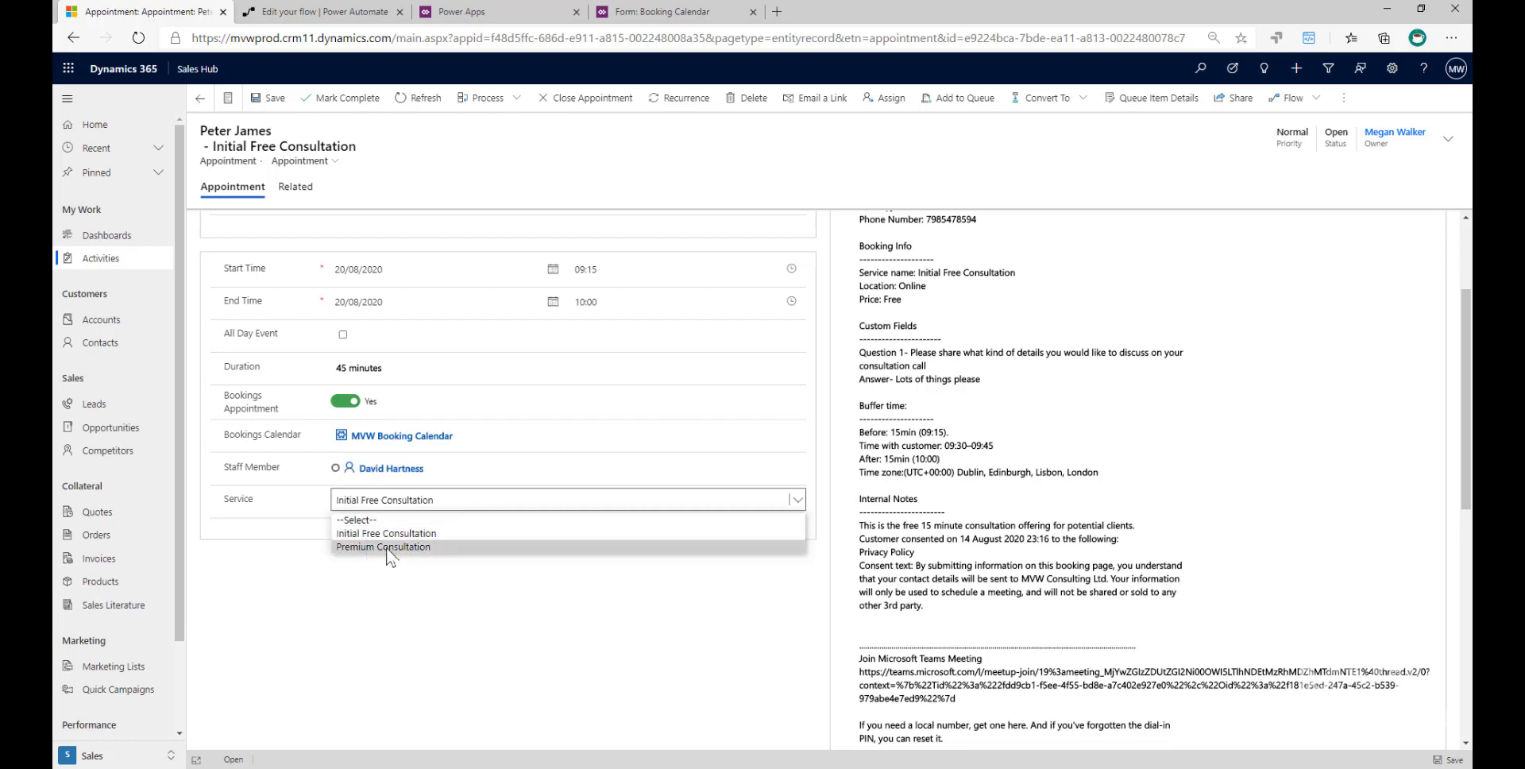
pyautogui.click(400, 605)
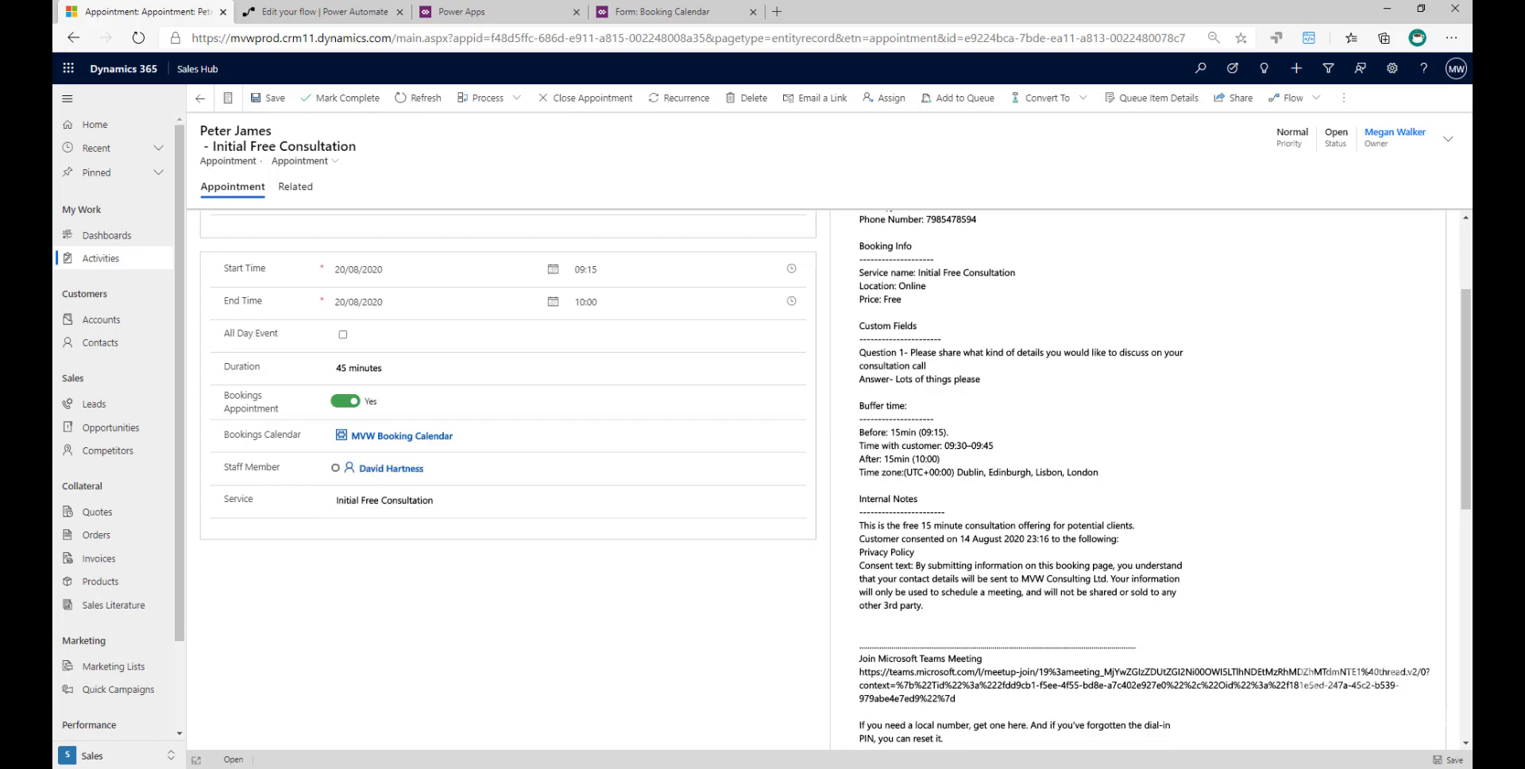
pyautogui.scroll(3, 1396, 422)
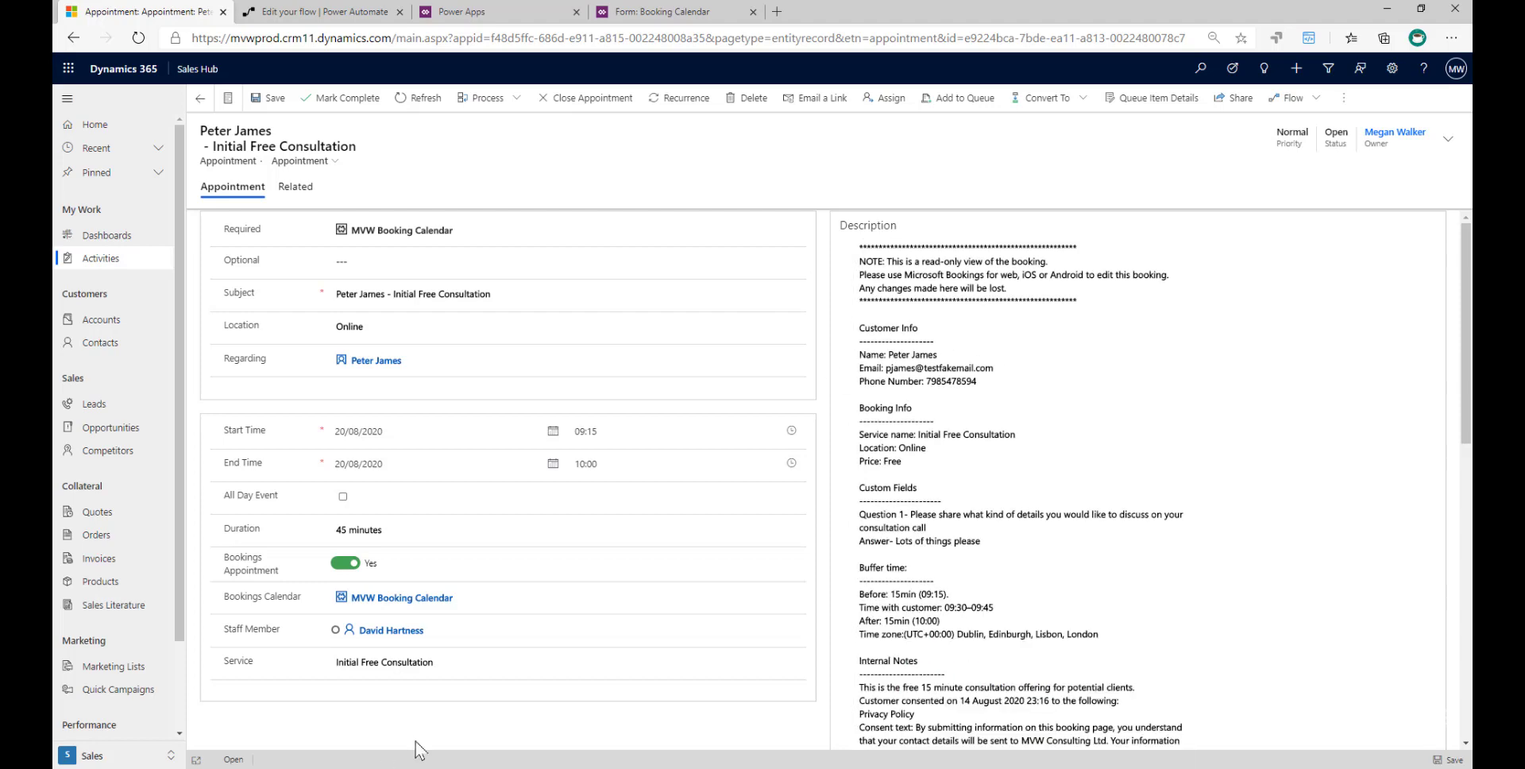
pyautogui.scroll(-1, 417, 723)
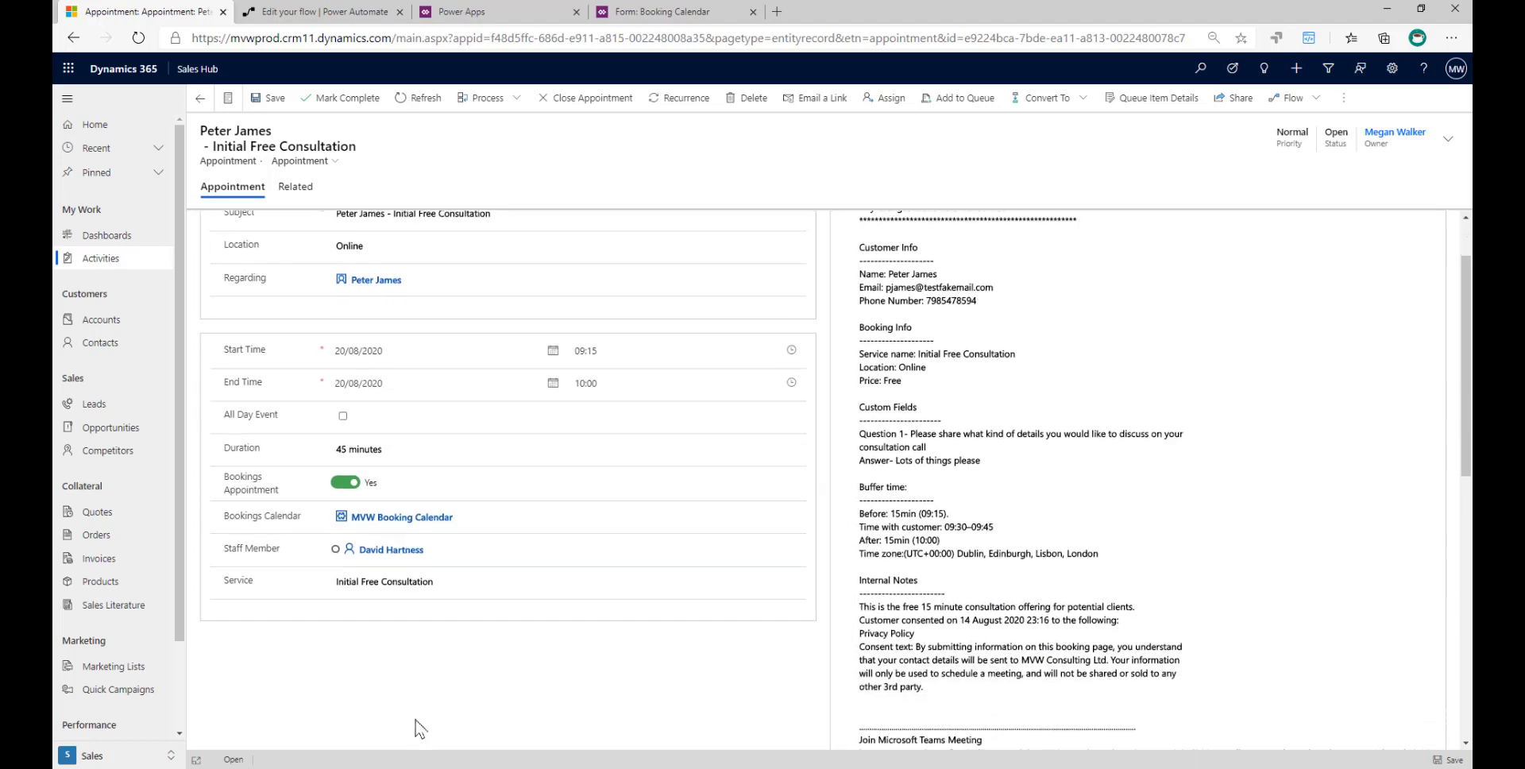
# - Open the linked MVW Booking Calendar record and show its appointments in Month view for August 2020
pyautogui.click(380, 517)
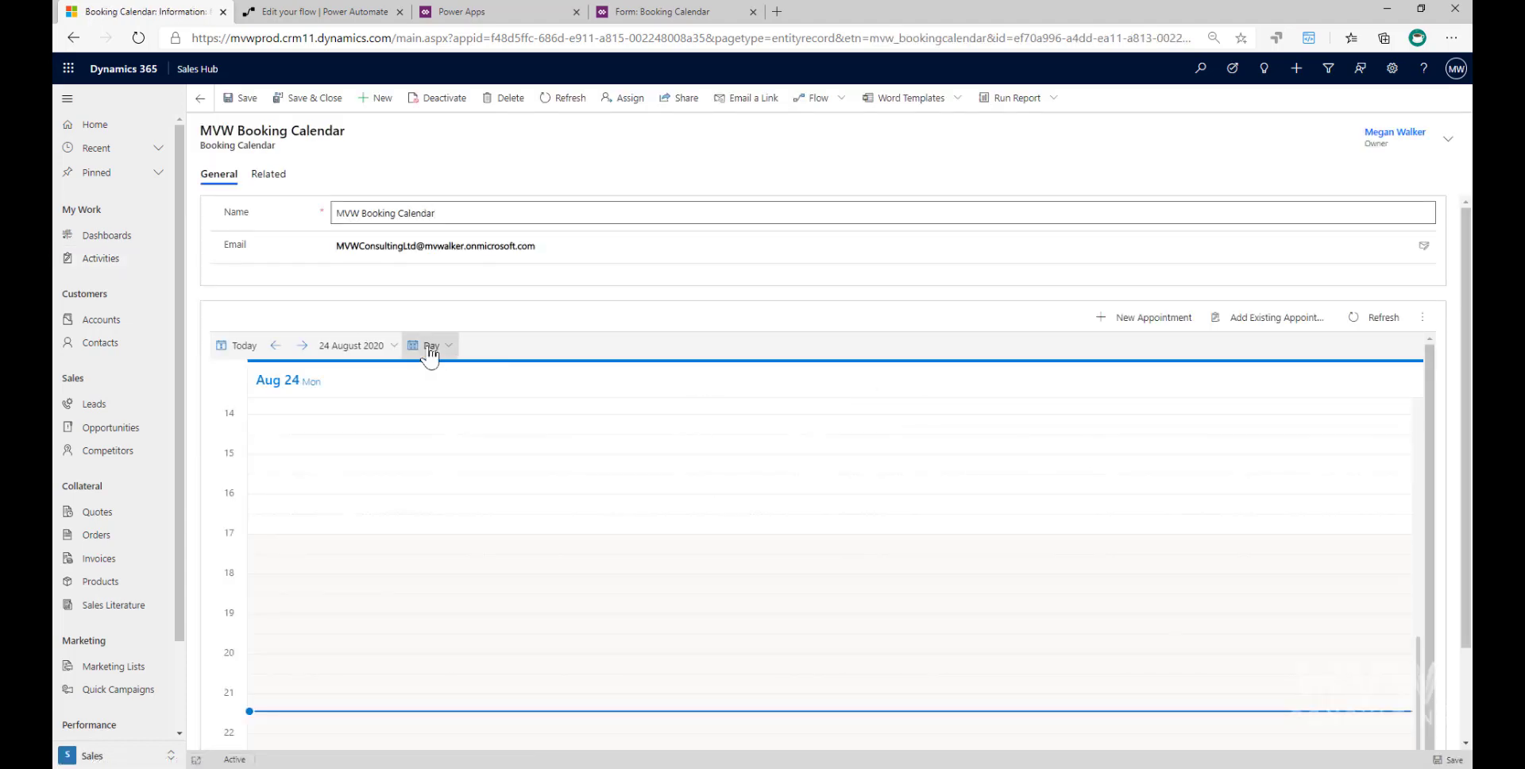
pyautogui.click(430, 355)
pyautogui.click(433, 414)
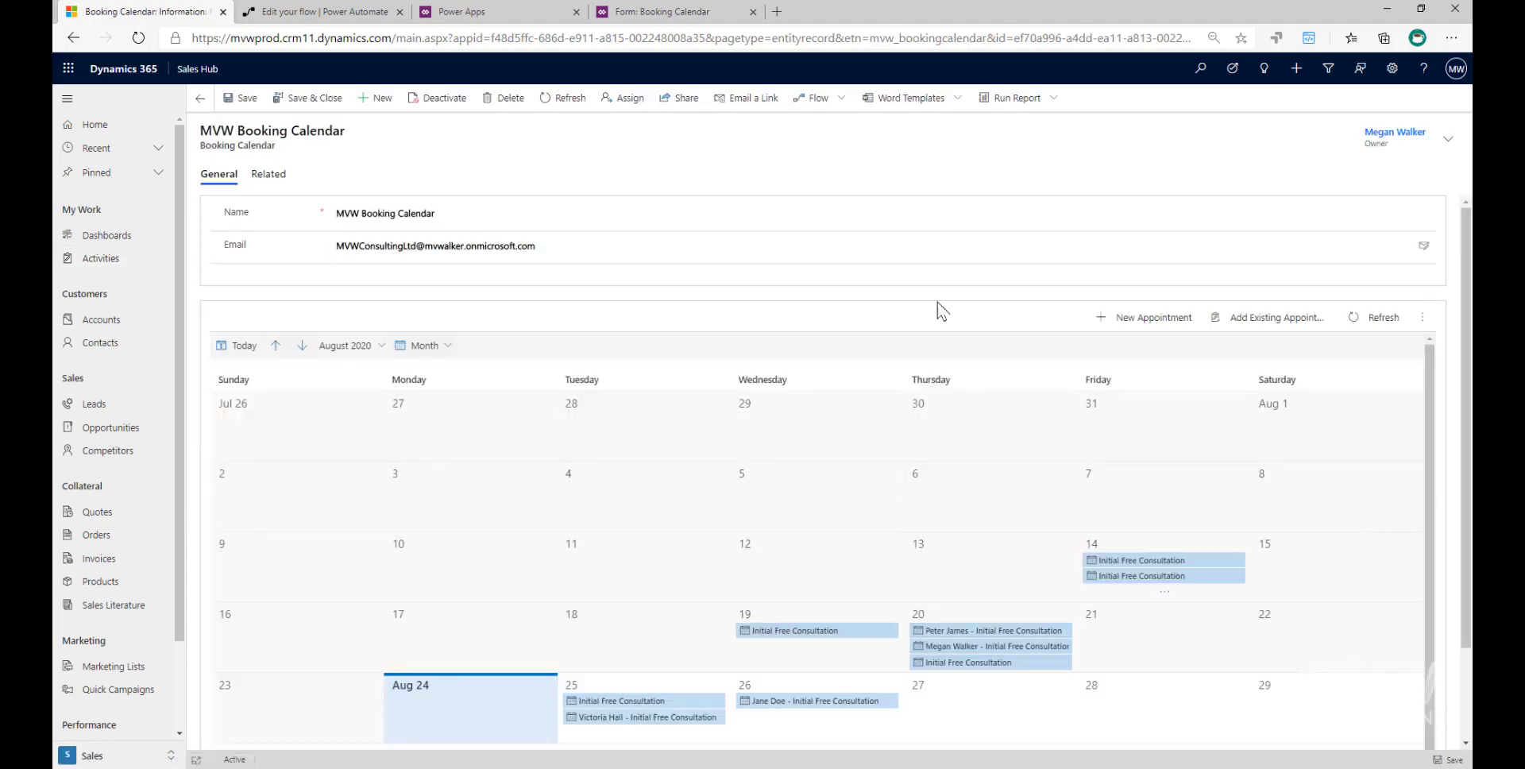
pyautogui.moveTo(1467, 306); pyautogui.dragTo(1466, 408)
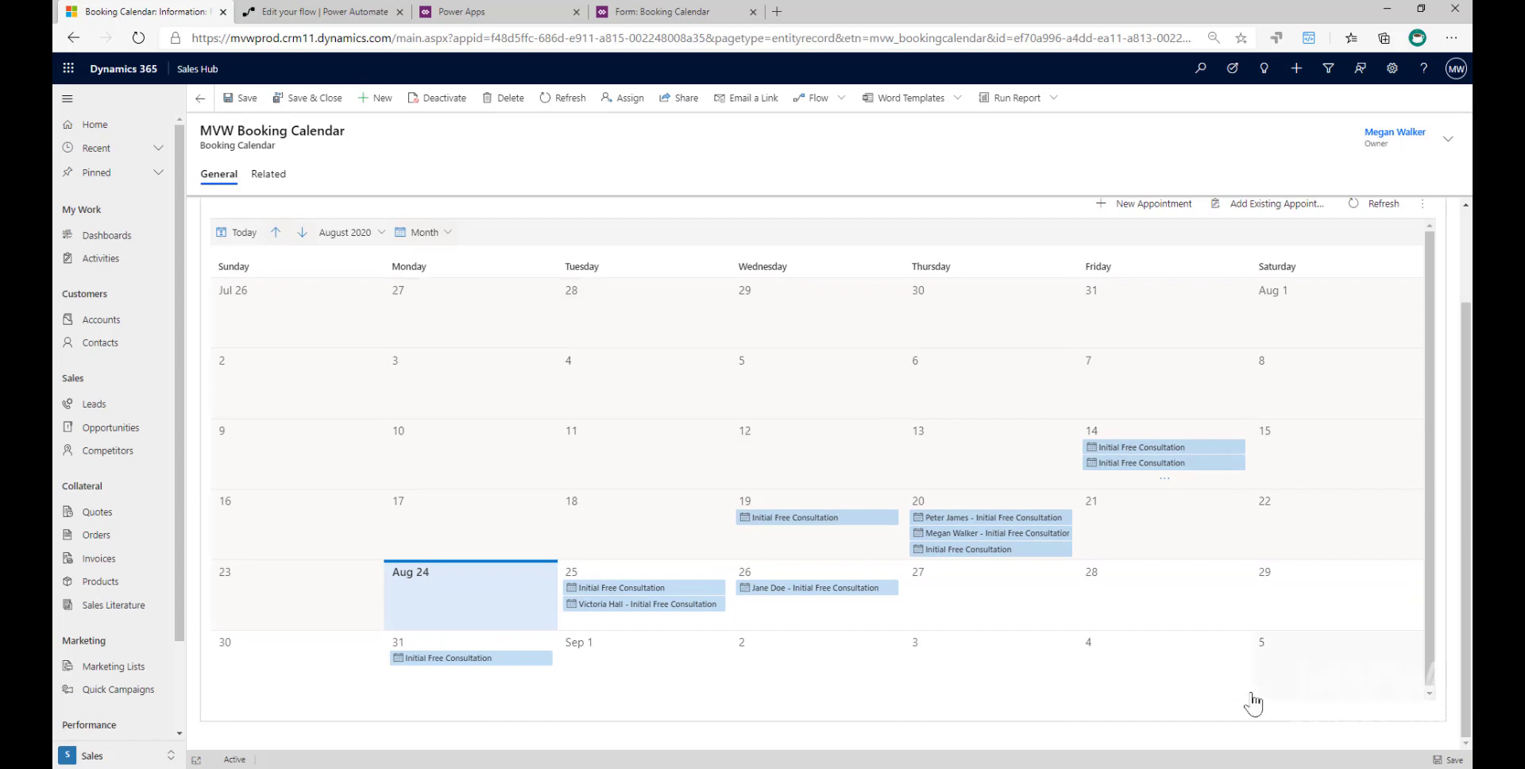